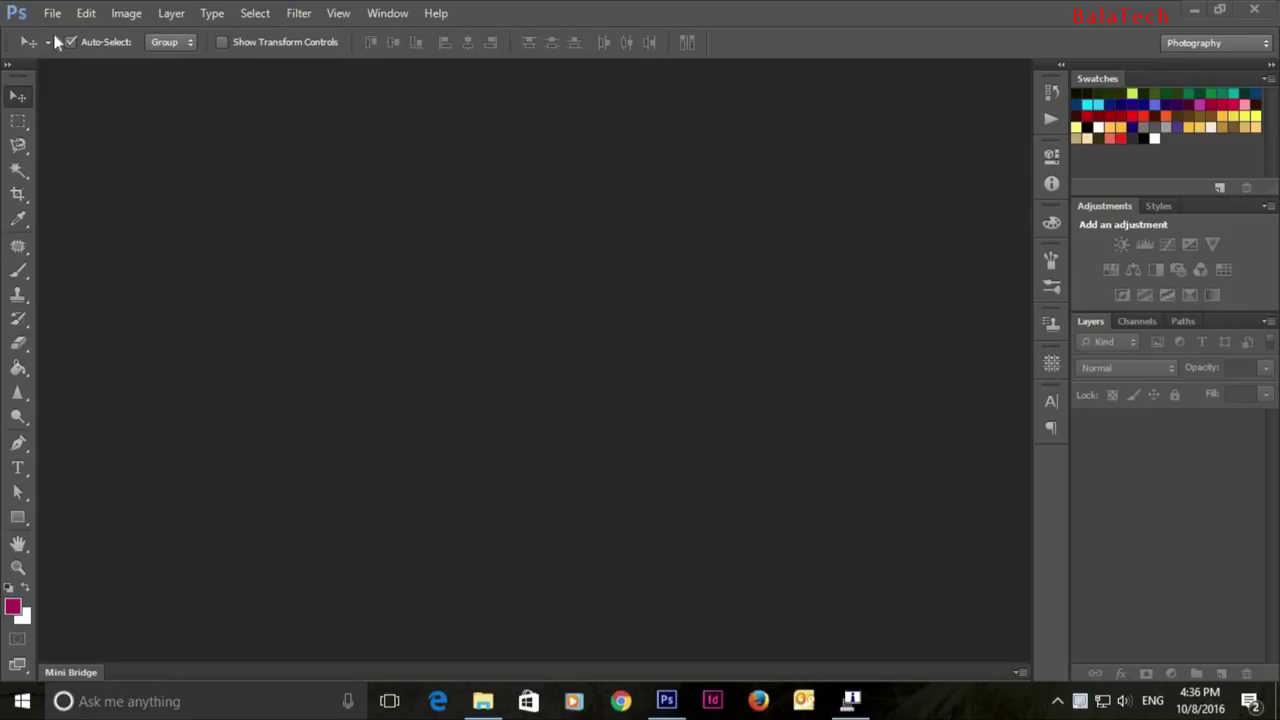
# Step: Create a new International Paper A4 document, 210×297 mm, 300 ppi, CMYK
pyautogui.click(52, 13)
pyautogui.click(60, 34)
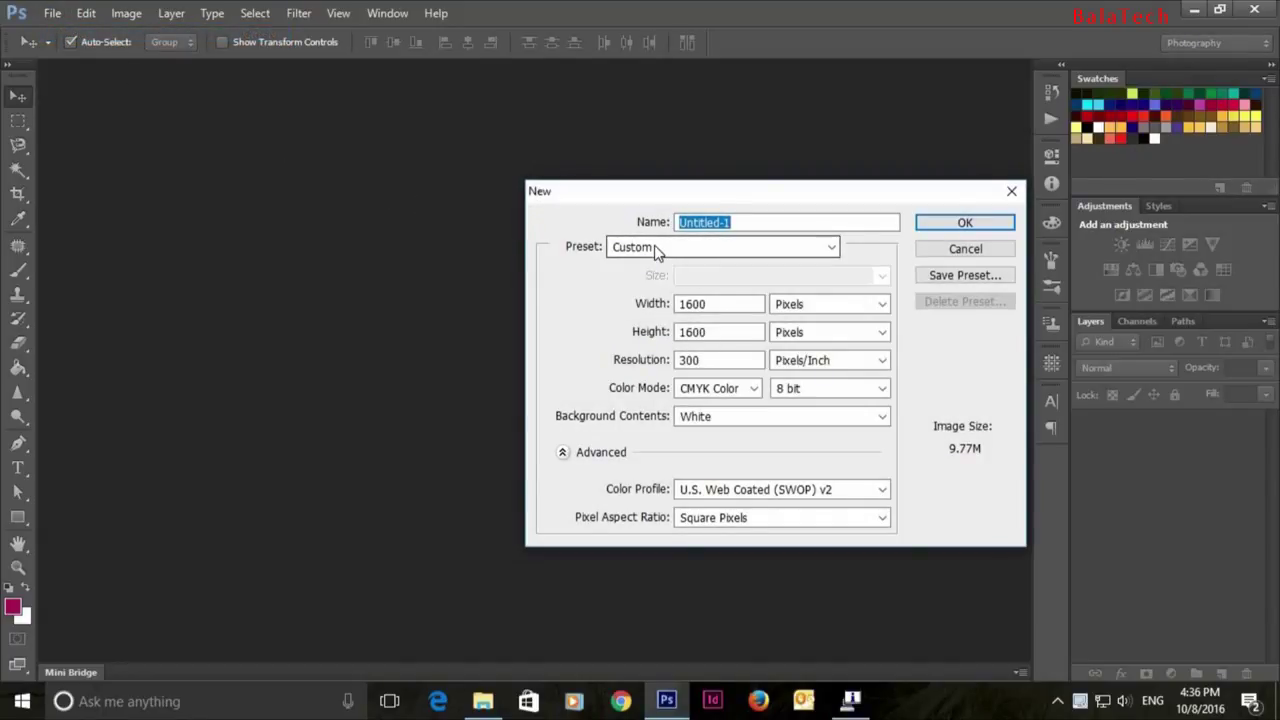
pyautogui.click(656, 250)
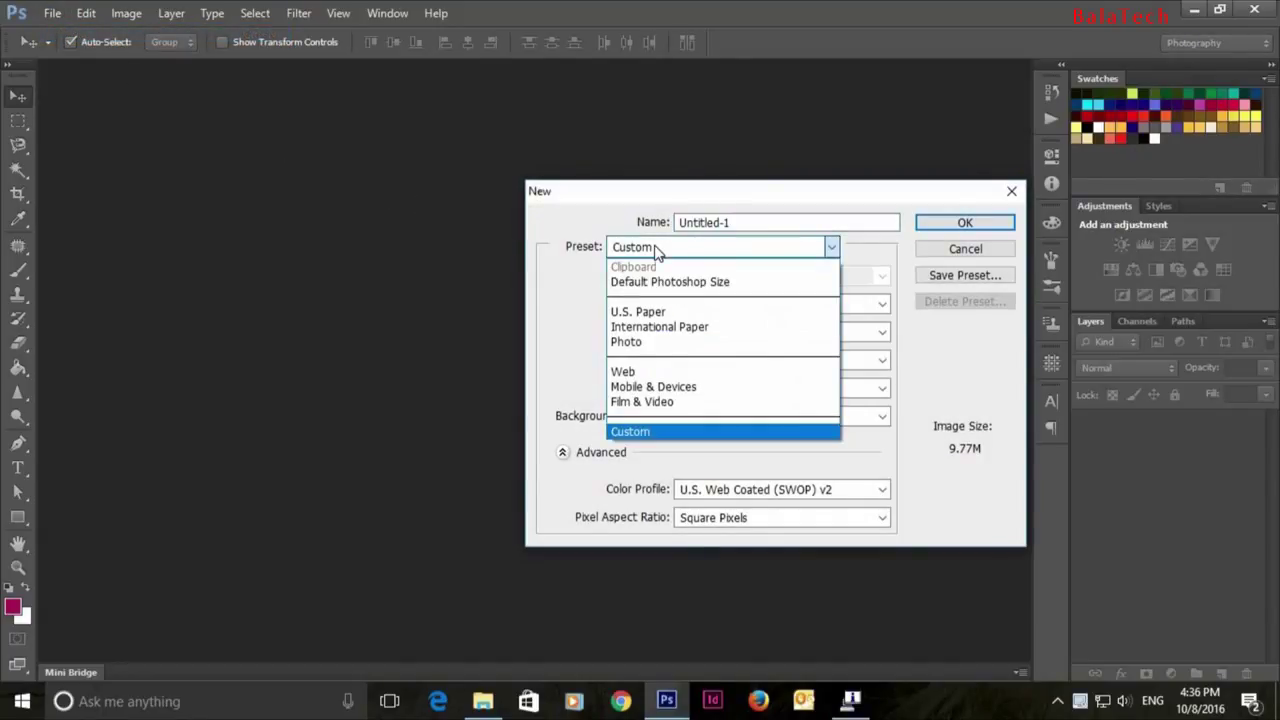
pyautogui.click(662, 326)
pyautogui.doubleClick(695, 360)
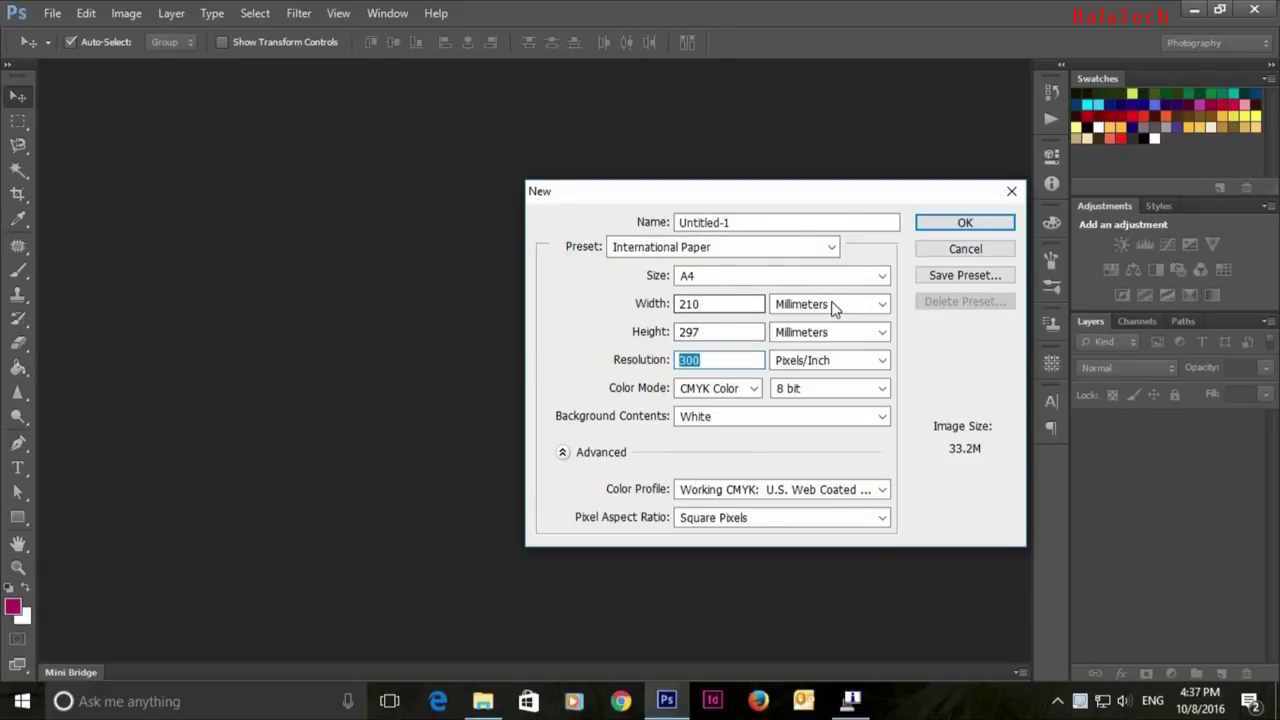
pyautogui.click(935, 226)
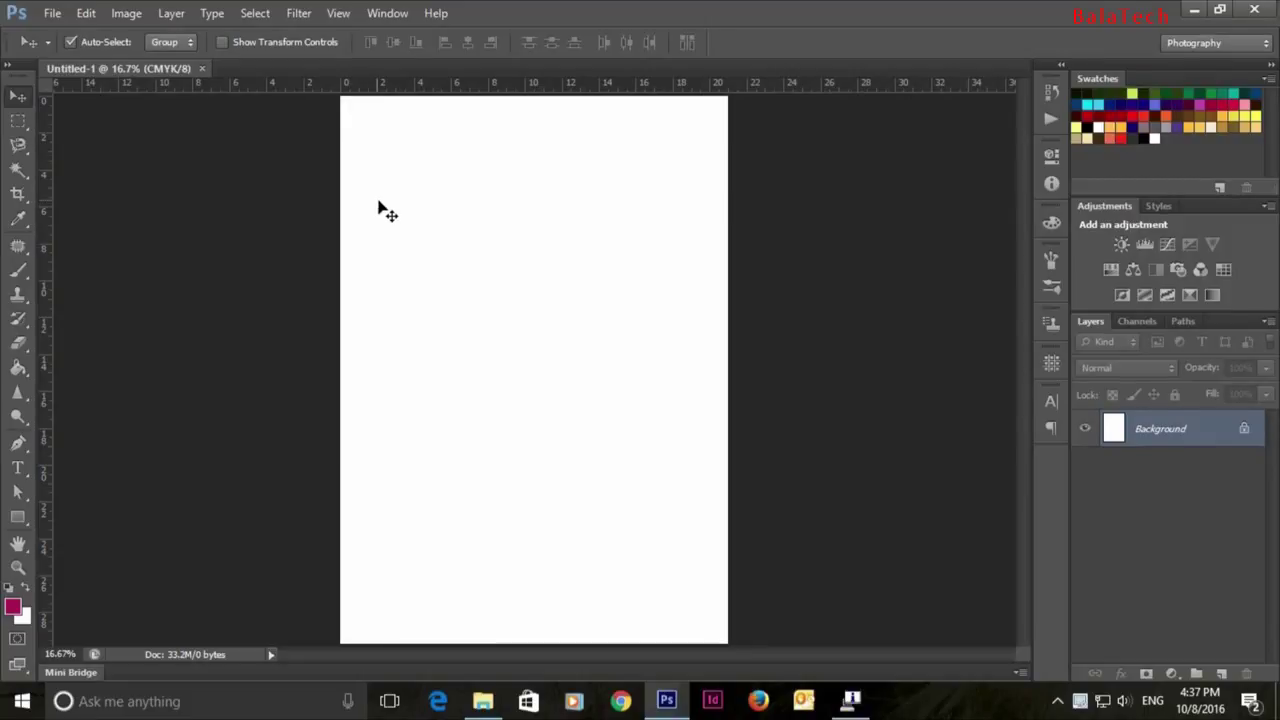
# Step: Drag original.jpg from File Explorer onto the new A4 canvas
pyautogui.click(483, 704)
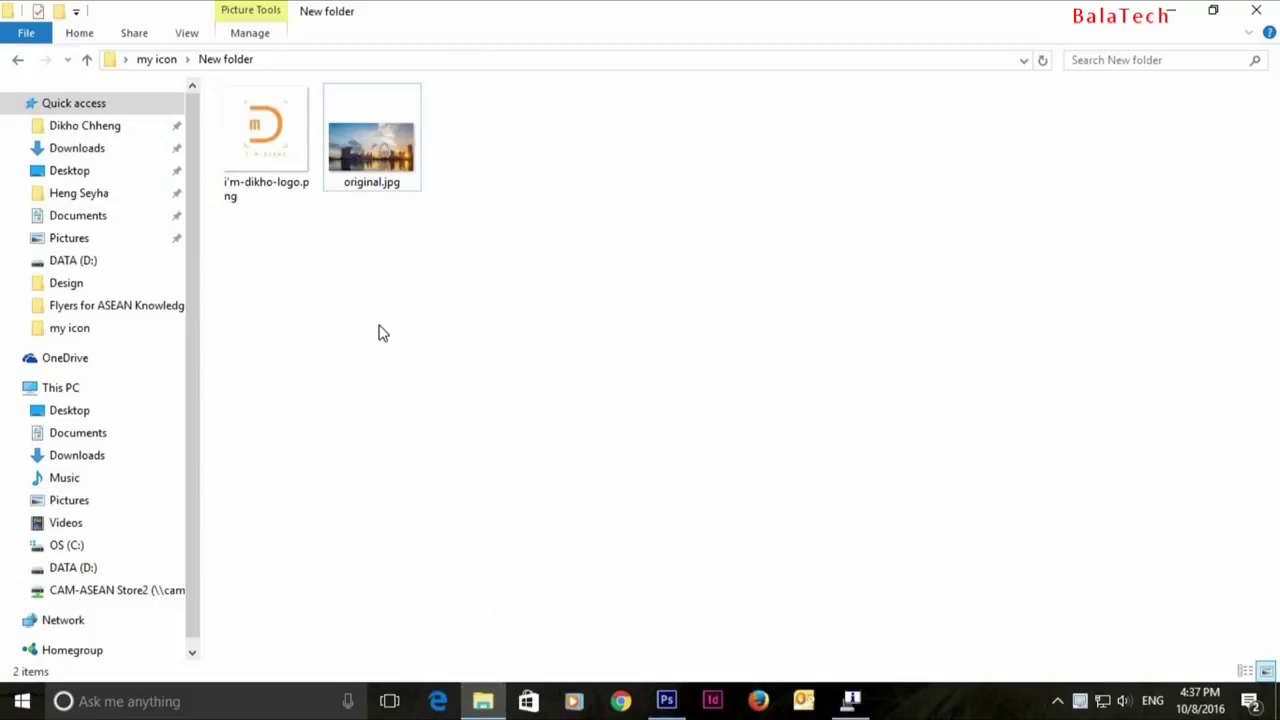
pyautogui.click(368, 150)
pyautogui.moveTo(394, 181); pyautogui.dragTo(560, 333)
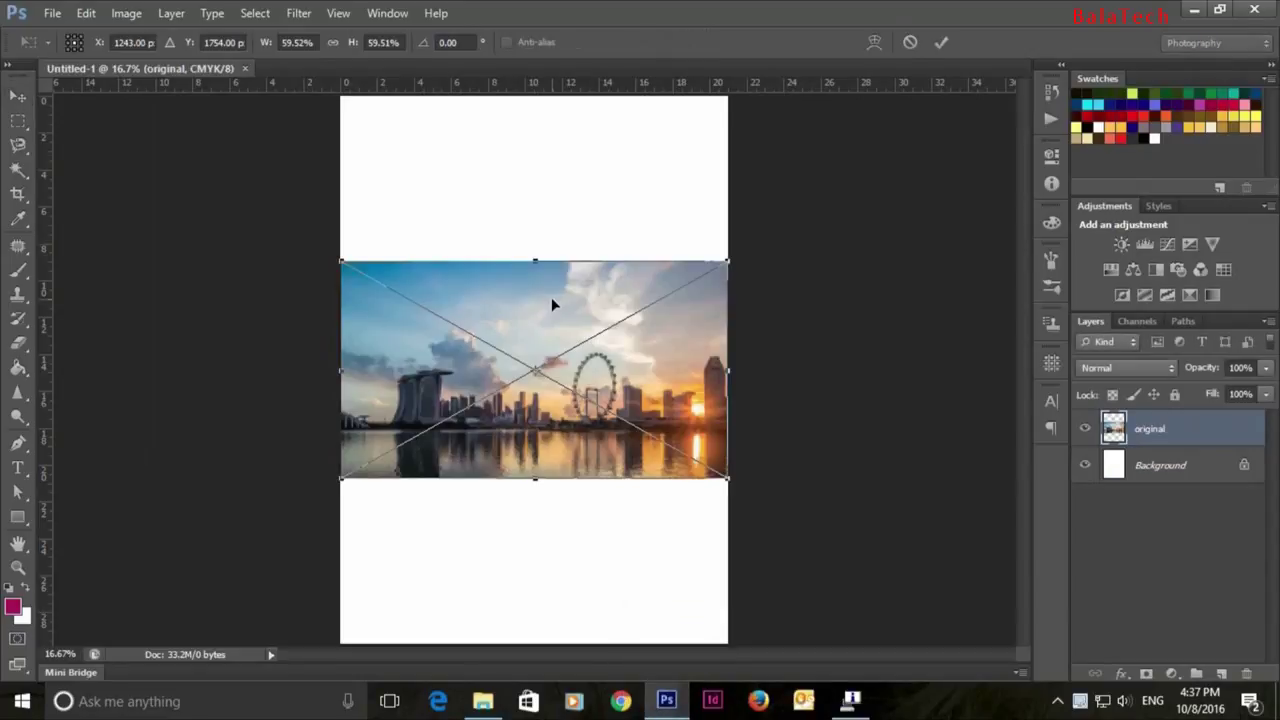
# Step: Move the skyline photo to the page top and scale it to about 61.5% to span the width
pyautogui.moveTo(557, 262)
pyautogui.mouseDown()
pyautogui.moveTo(553, 118)
pyautogui.moveTo(528, 128)
pyautogui.mouseUp()
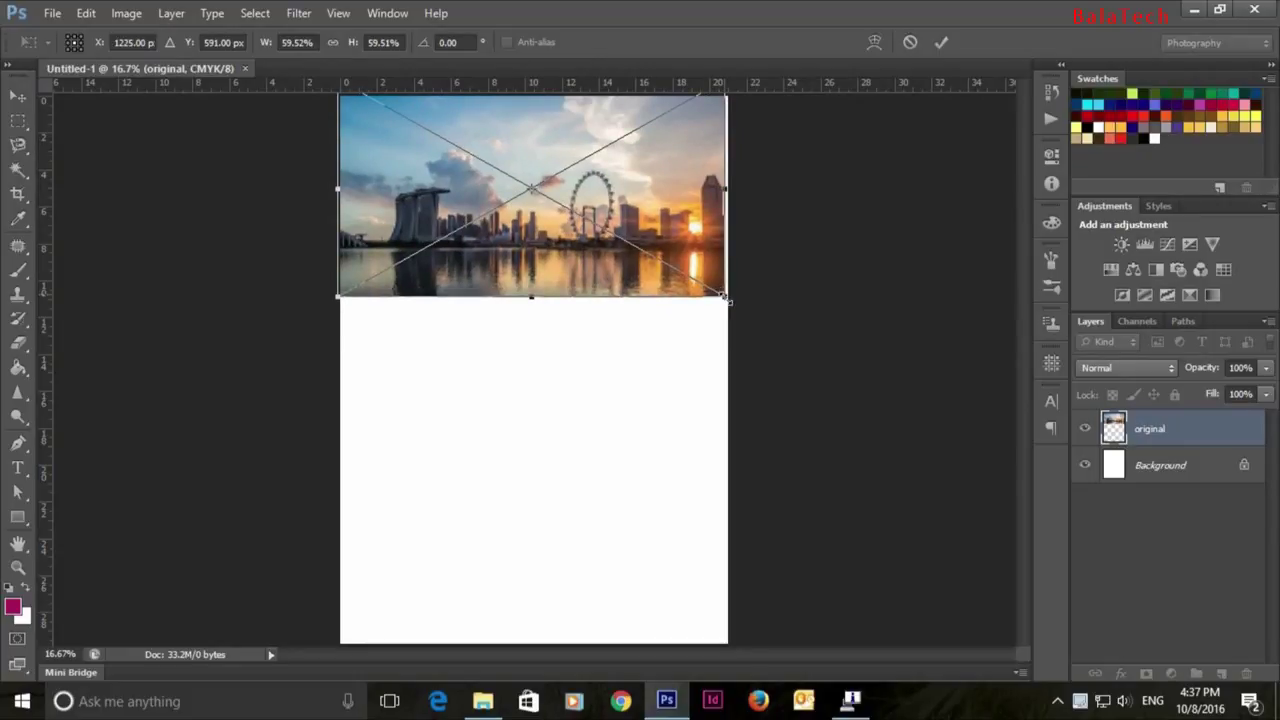
pyautogui.moveTo(726, 298); pyautogui.dragTo(733, 293)
pyautogui.moveTo(687, 219); pyautogui.dragTo(683, 209)
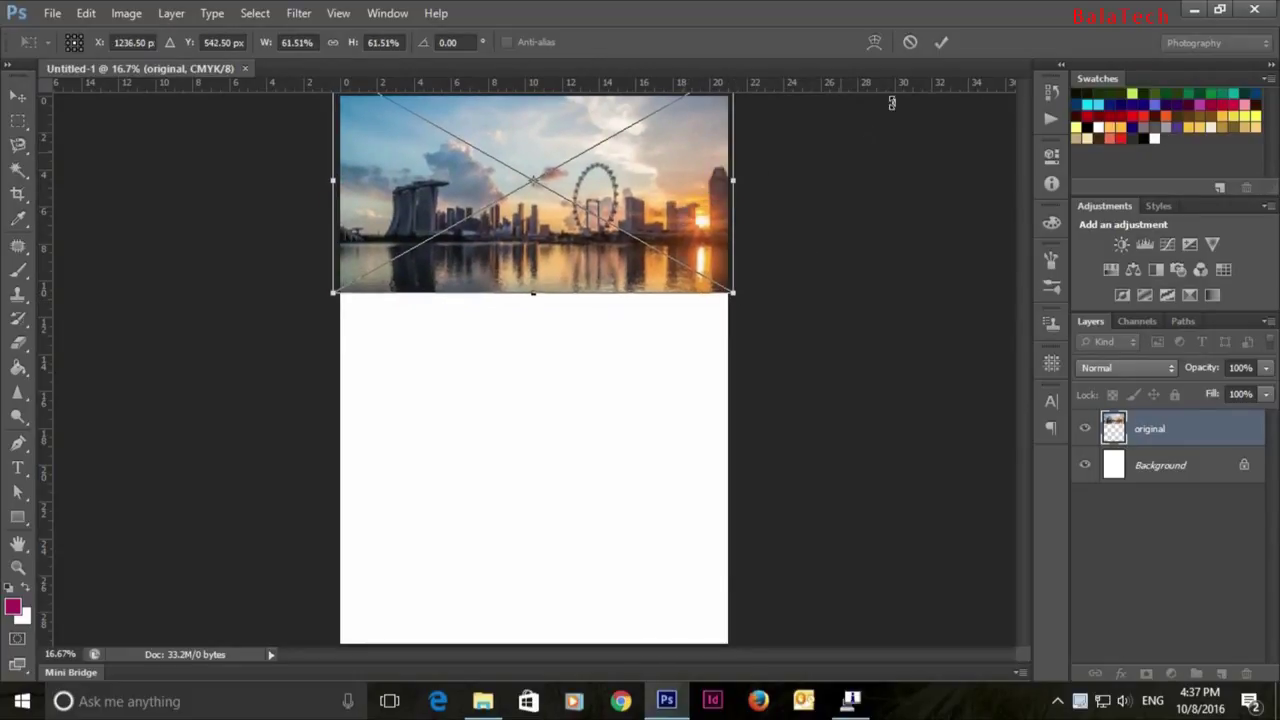
pyautogui.click(939, 42)
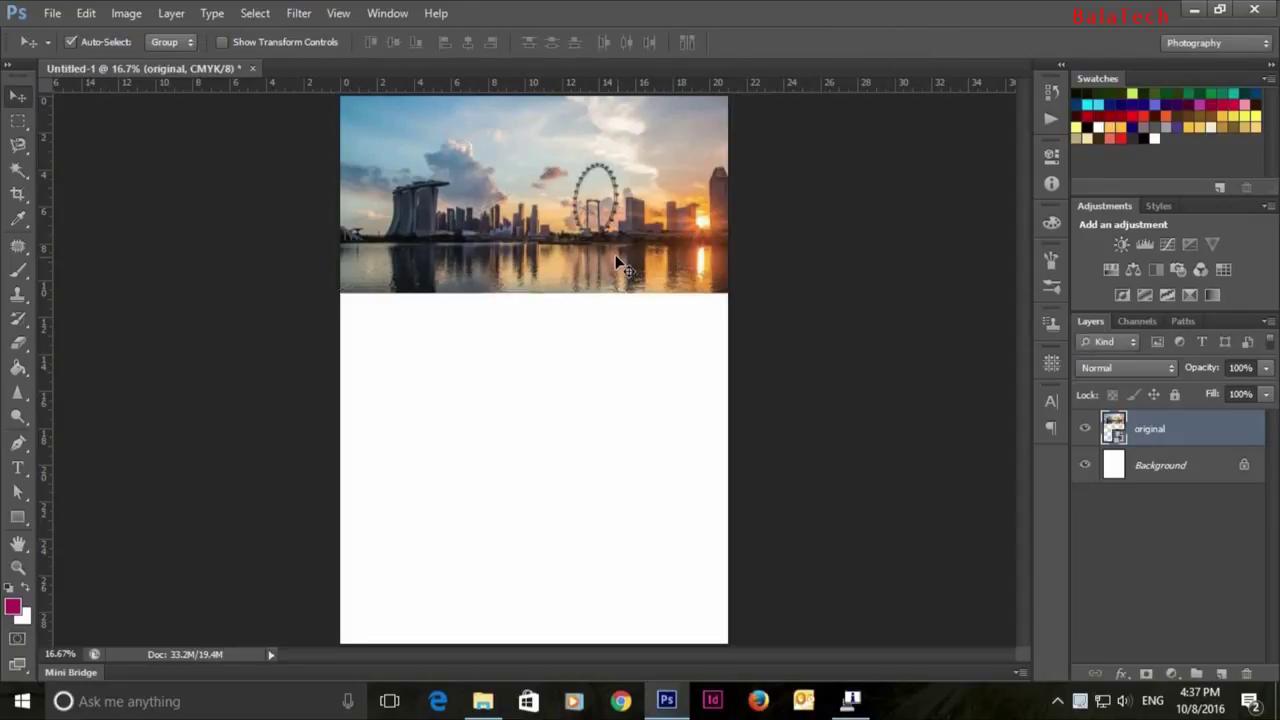
# Step: Draw a full-width rectangle band just below the photo with no outline
pyautogui.click(18, 517)
pyautogui.moveTo(337, 268); pyautogui.dragTo(616, 307)
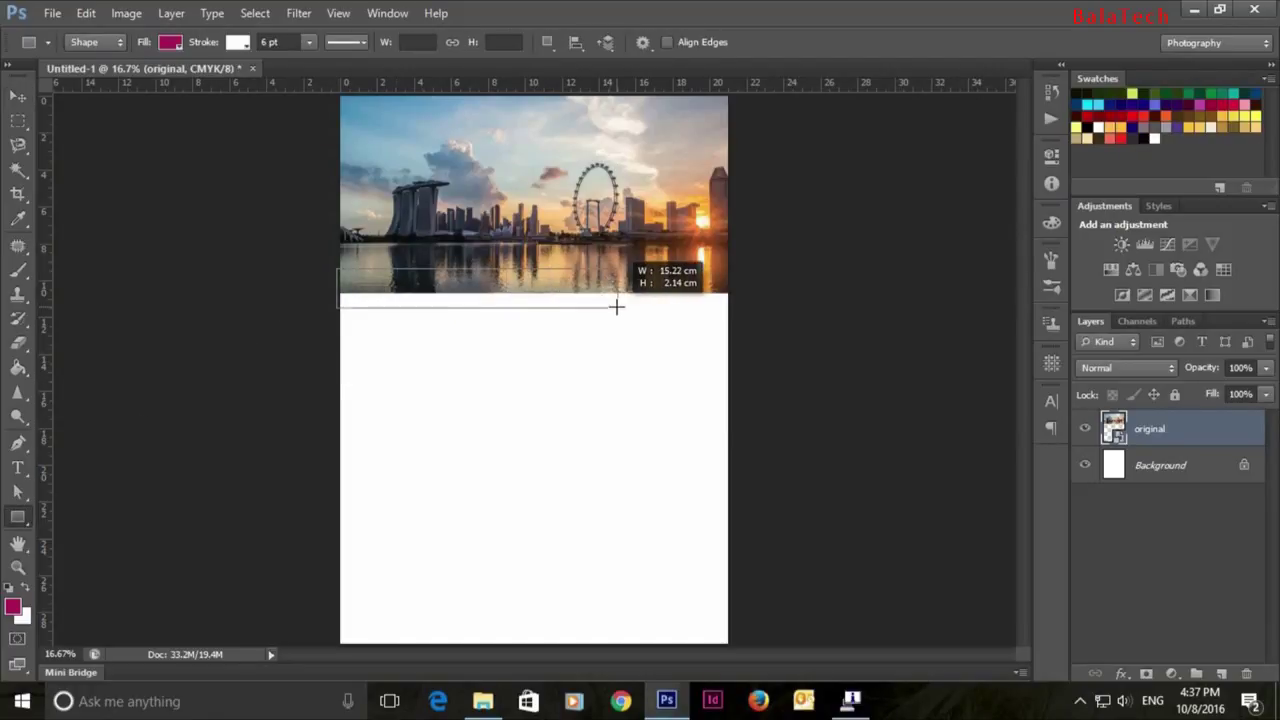
pyautogui.moveTo(616, 307); pyautogui.dragTo(739, 323)
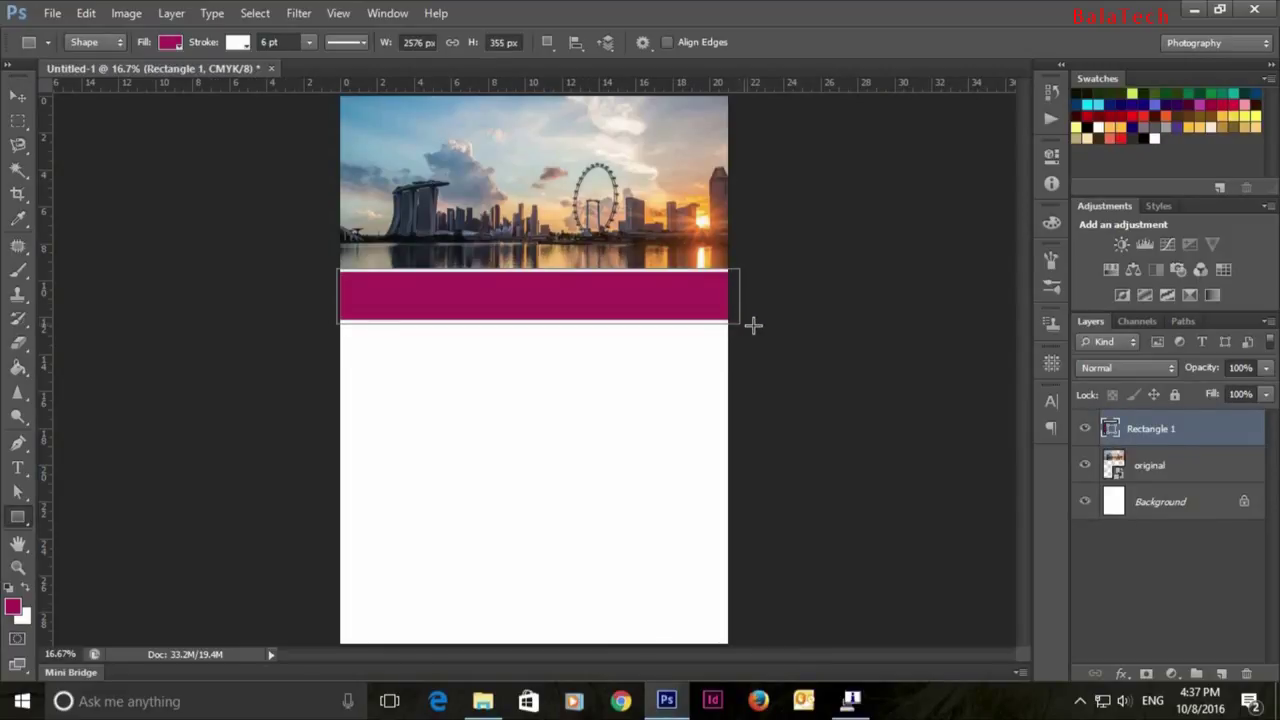
pyautogui.click(237, 44)
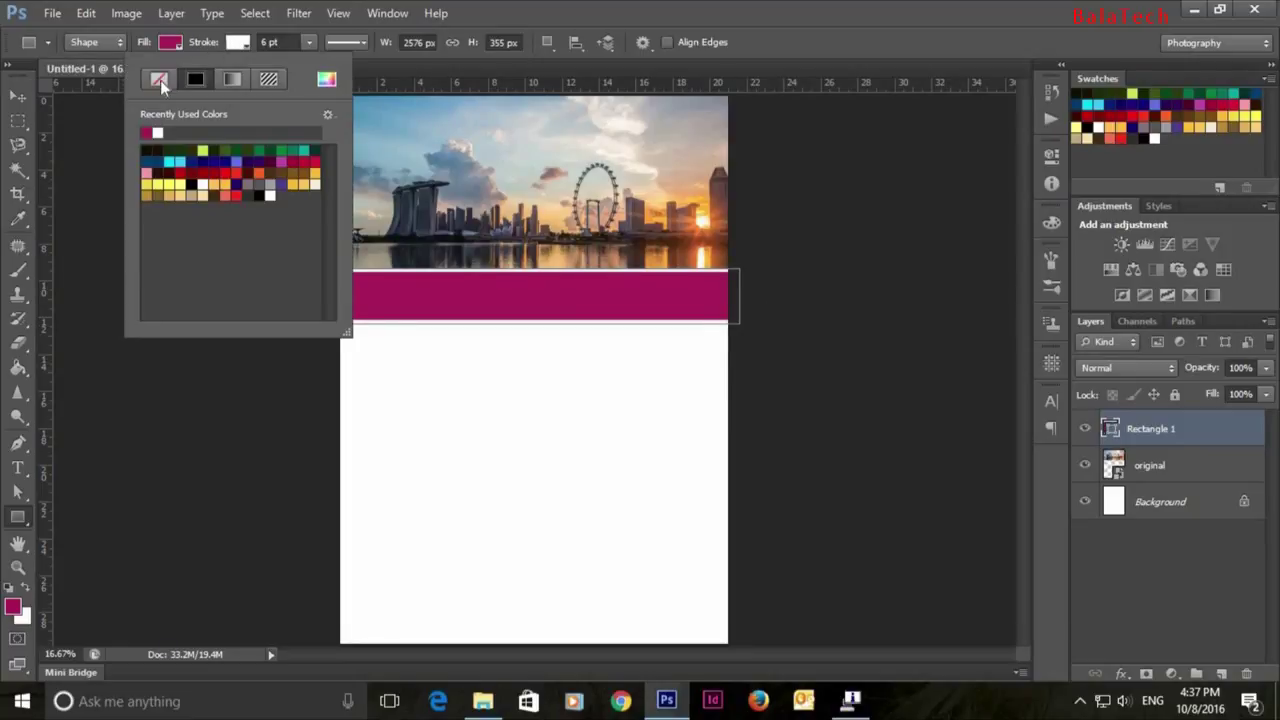
pyautogui.click(159, 82)
pyautogui.click(526, 5)
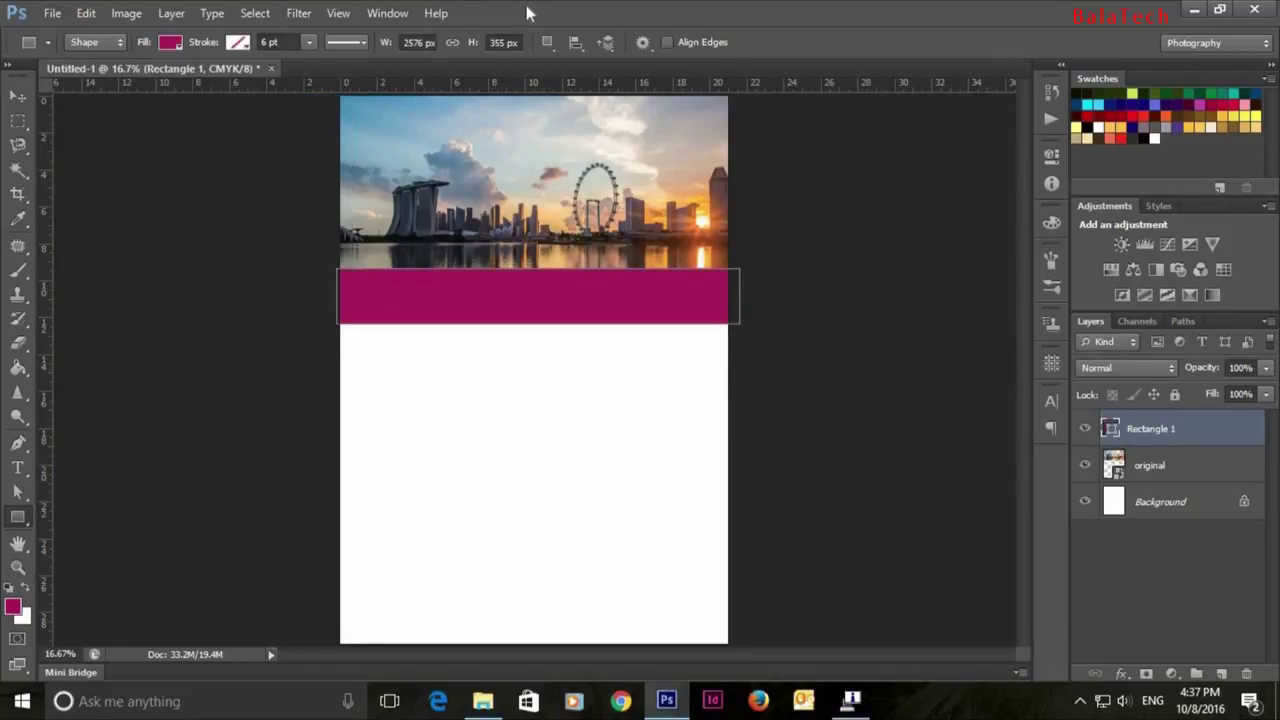
# Step: Pull the band's bottom-left corner down to give it a slanted bottom edge
pyautogui.click(12, 492)
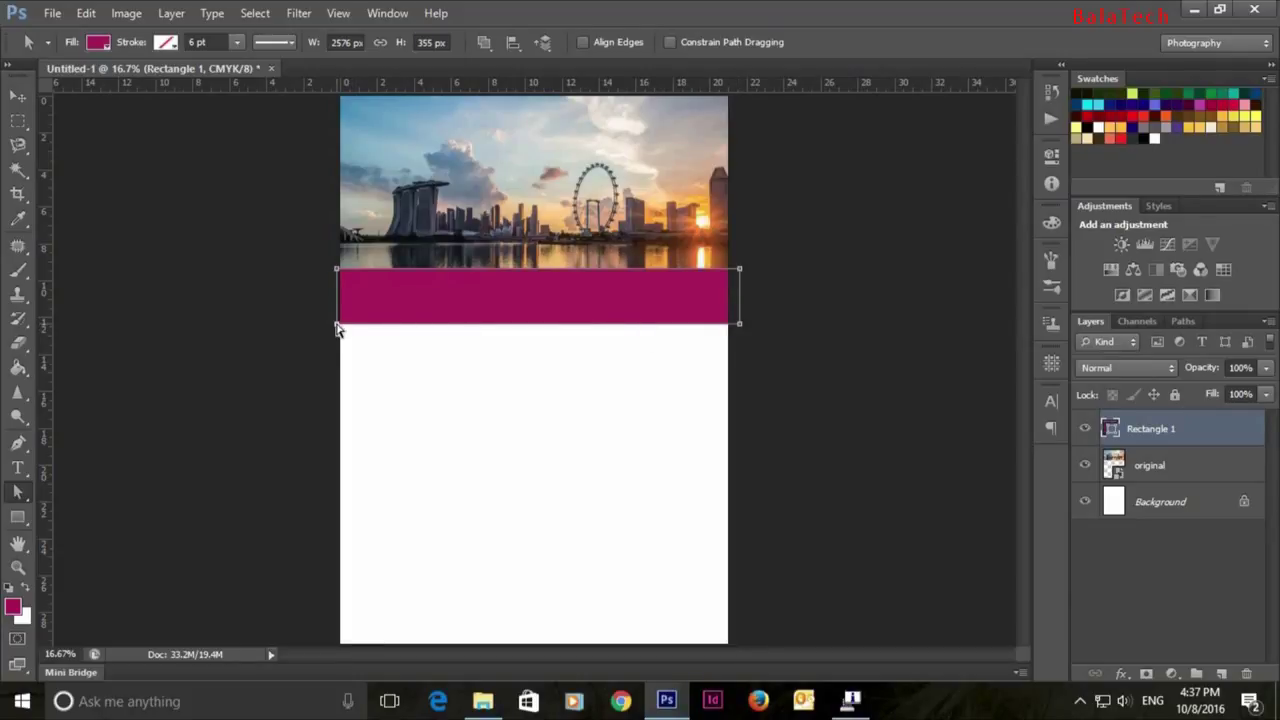
pyautogui.moveTo(337, 325); pyautogui.dragTo(337, 352)
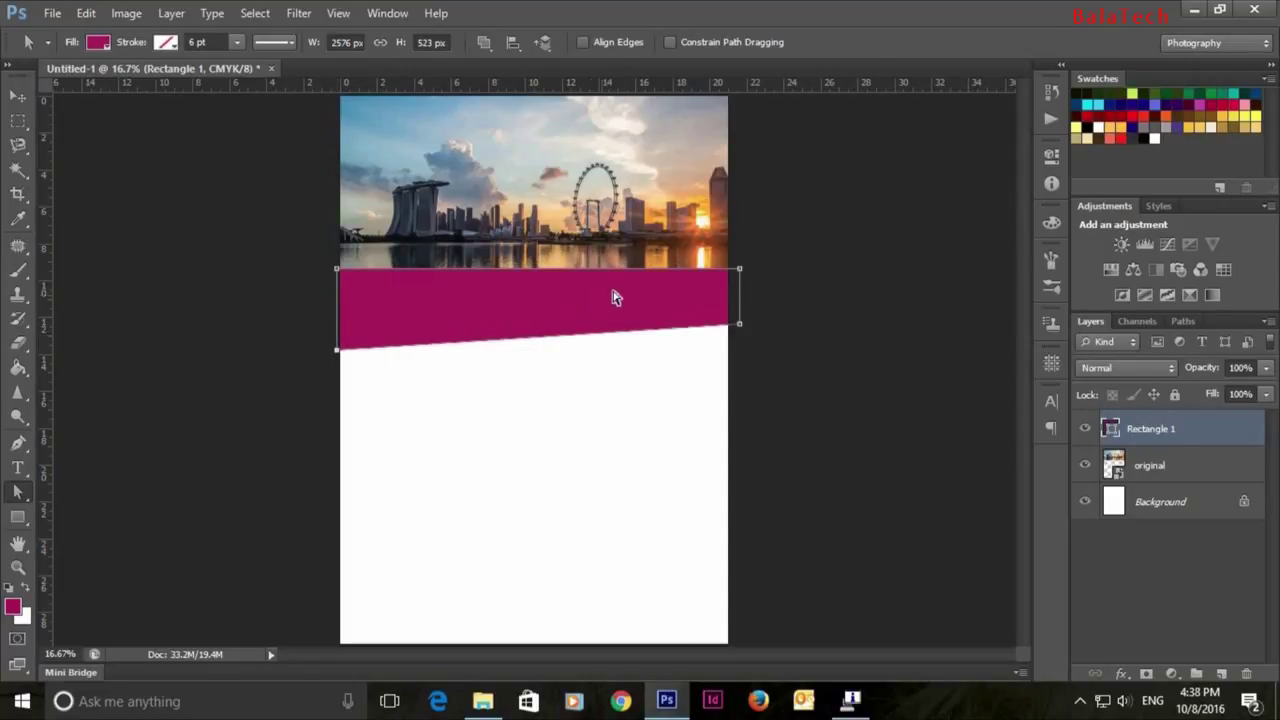
pyautogui.click(18, 97)
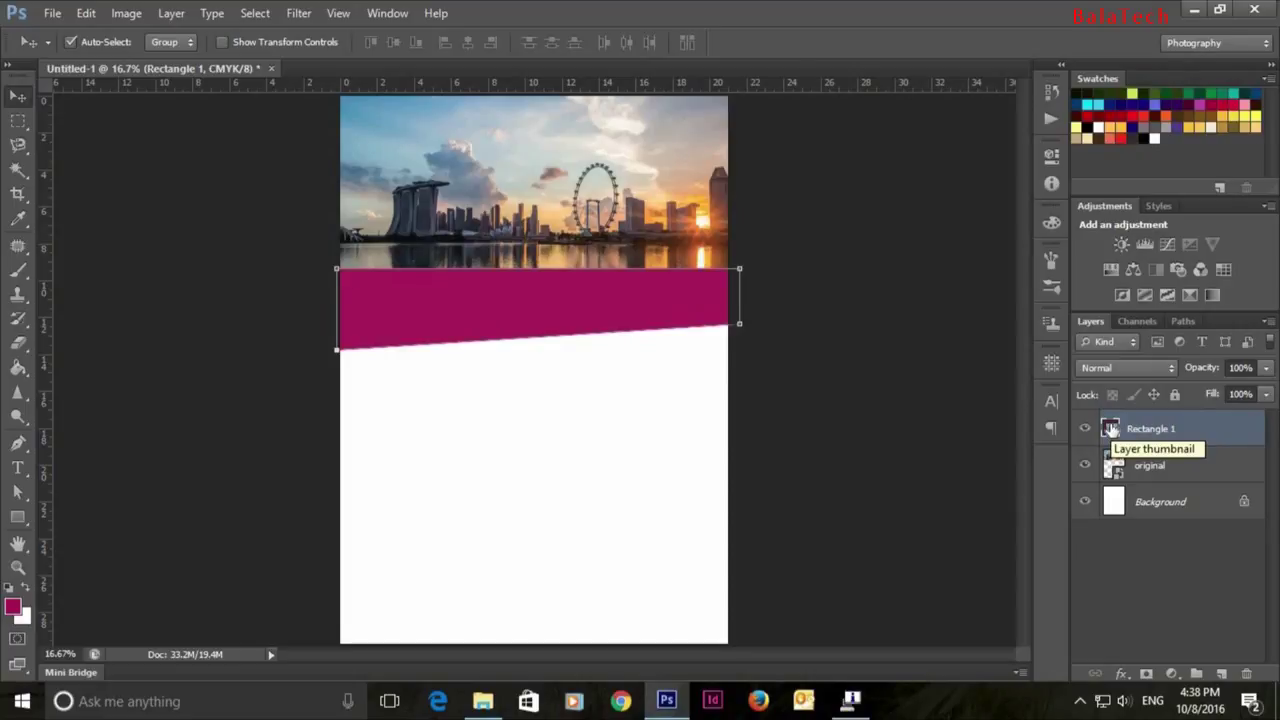
# Step: Refill the band with dark navy #262835 sampled from the photo
pyautogui.doubleClick(1110, 428)
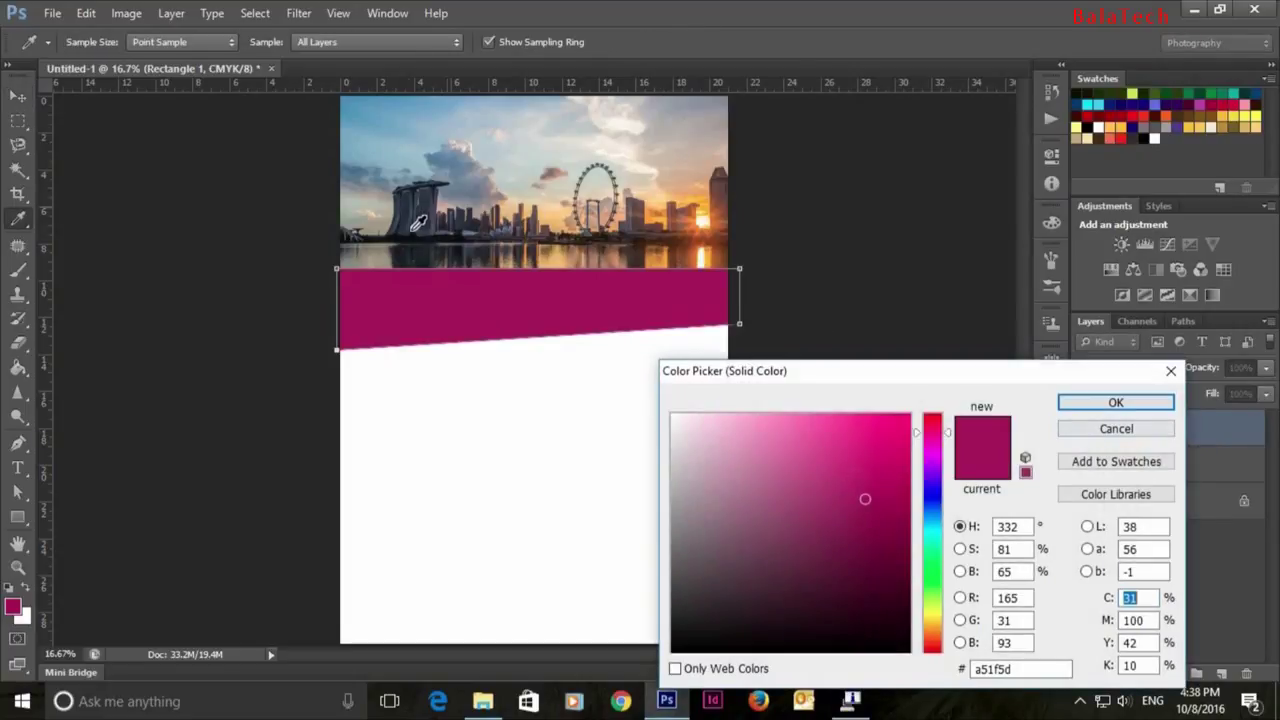
pyautogui.click(414, 203)
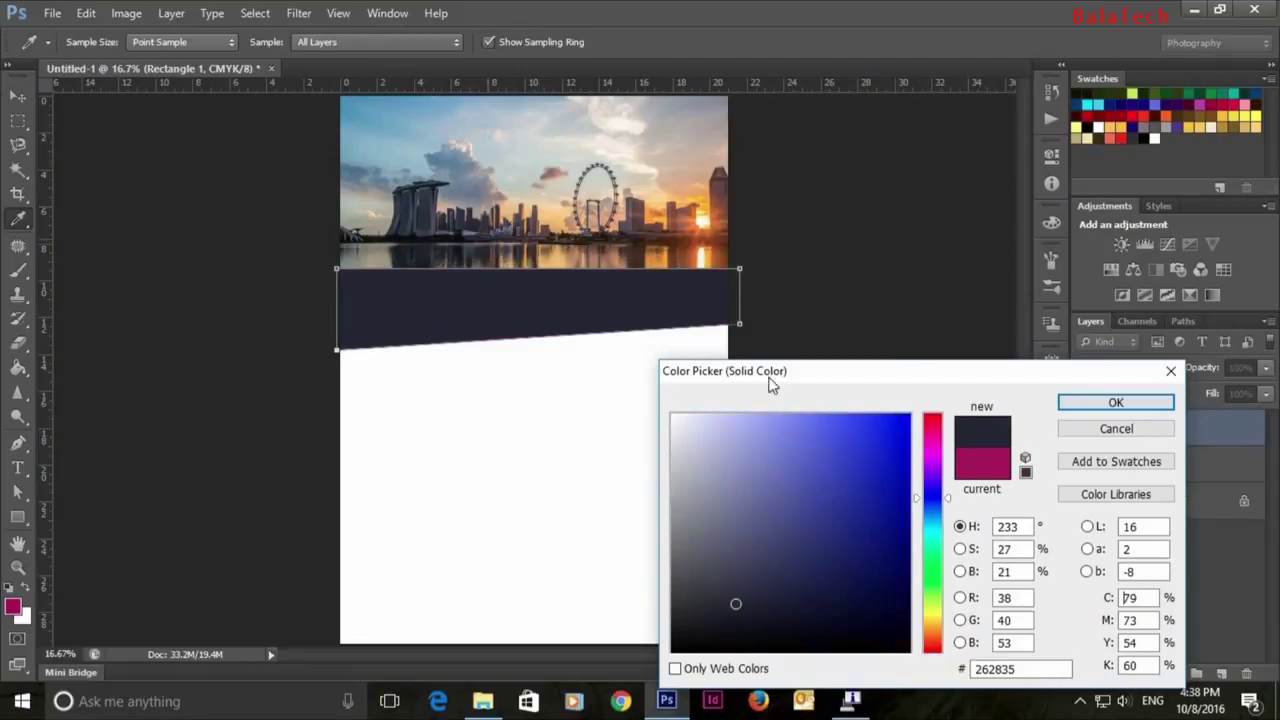
pyautogui.click(1114, 402)
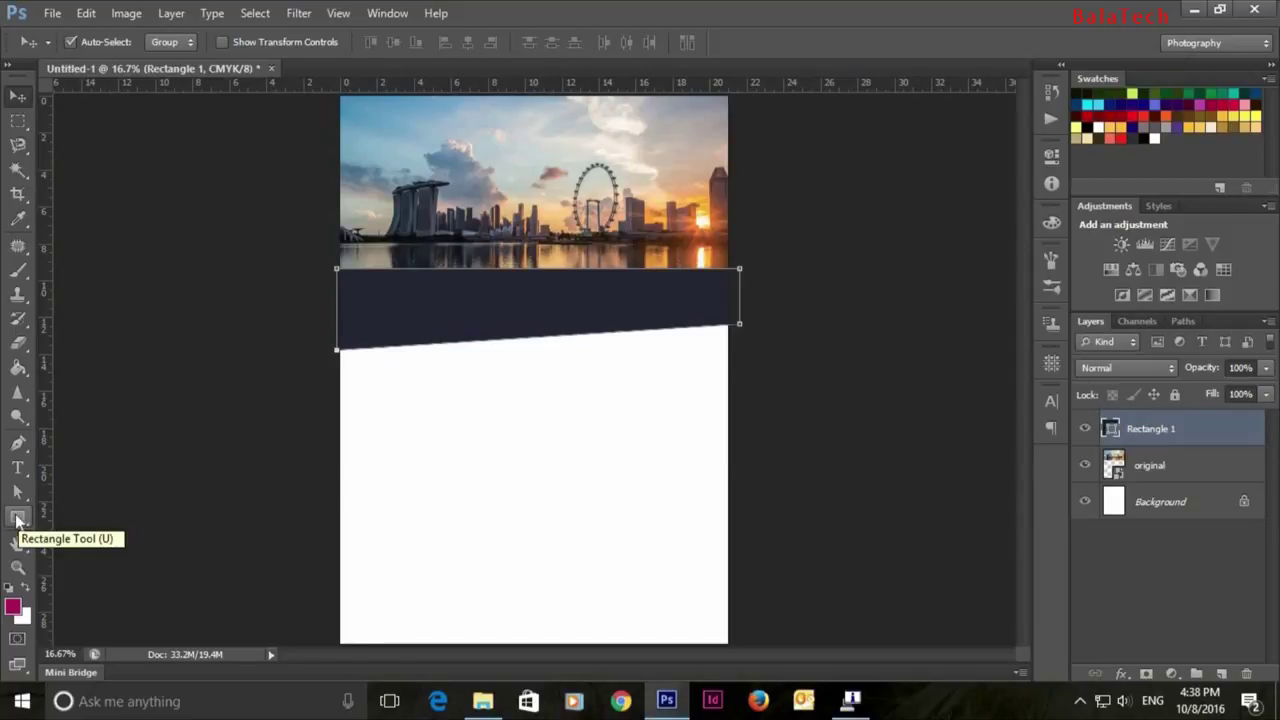
# Step: Draw a four-sided Pen shape along the photo's bottom edge
pyautogui.click(17, 443)
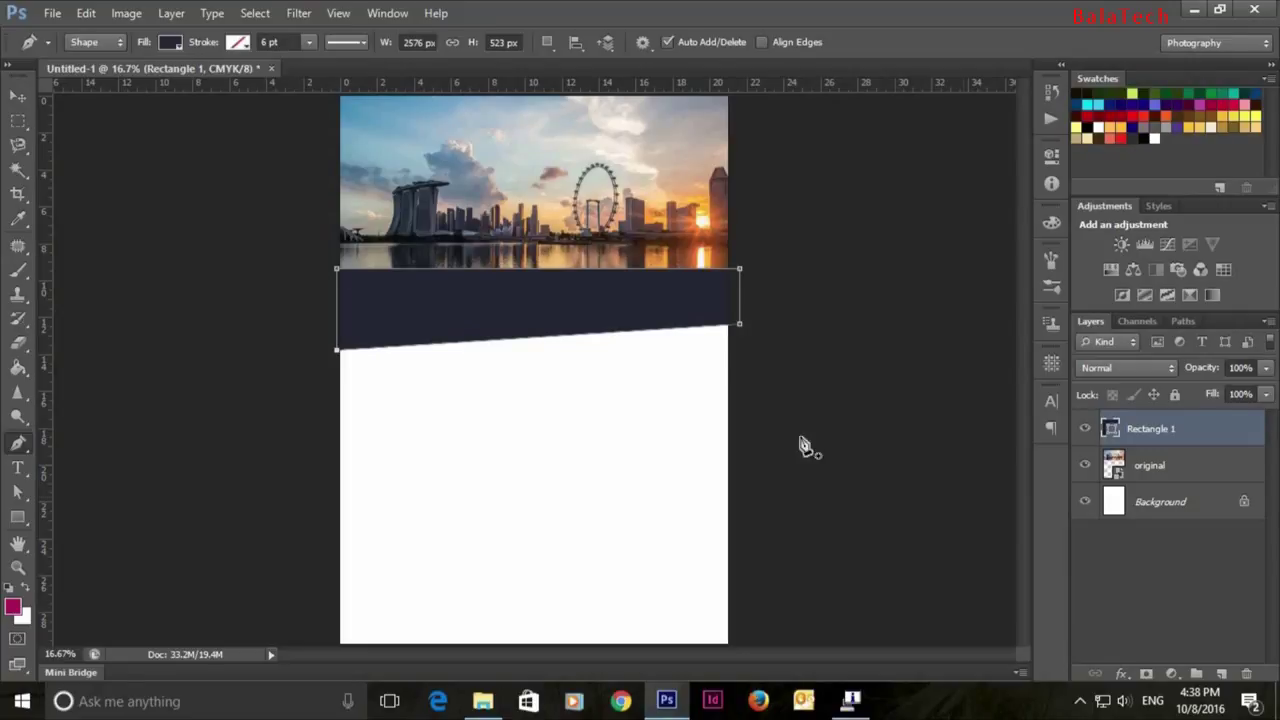
pyautogui.click(403, 248)
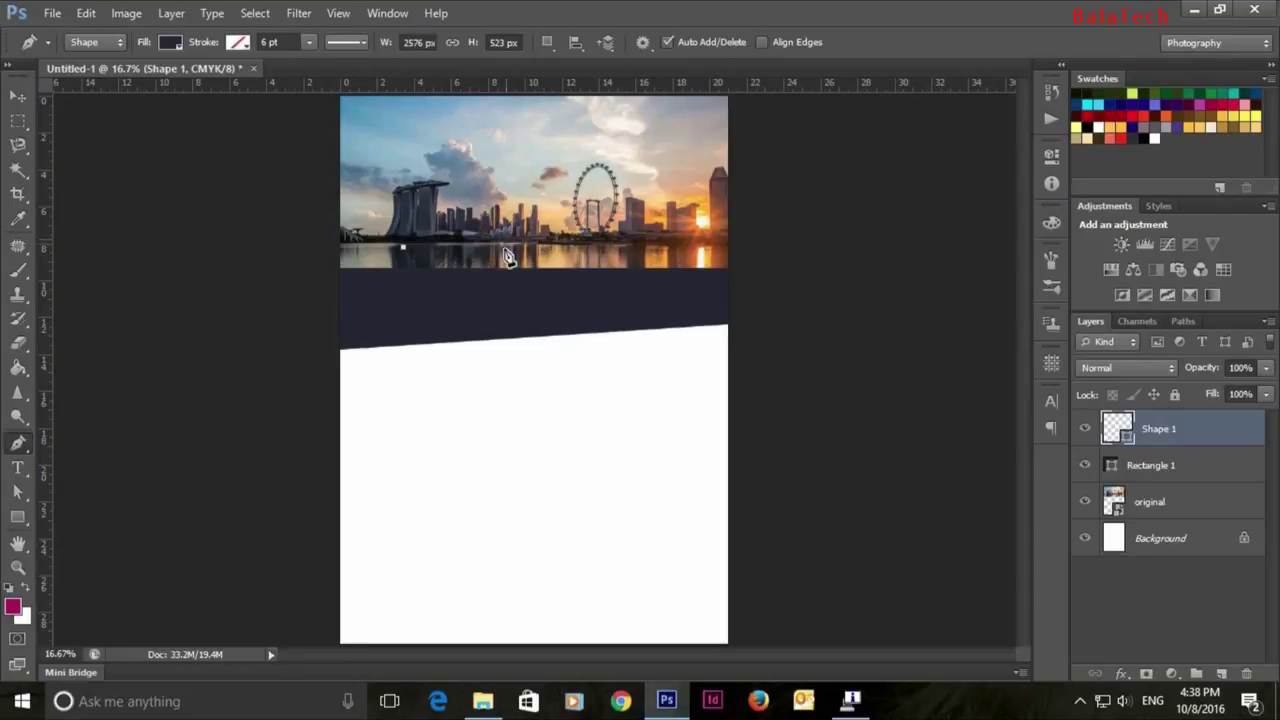
pyautogui.click(507, 258)
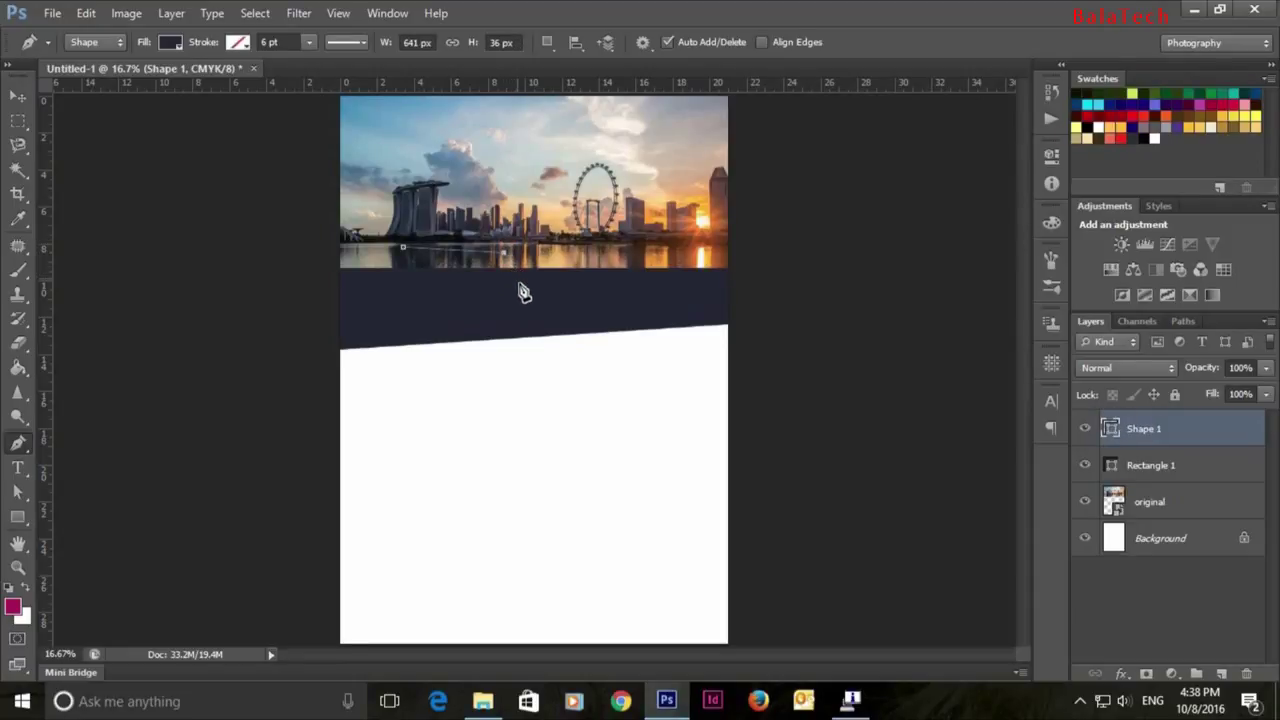
pyautogui.click(398, 290)
pyautogui.click(404, 249)
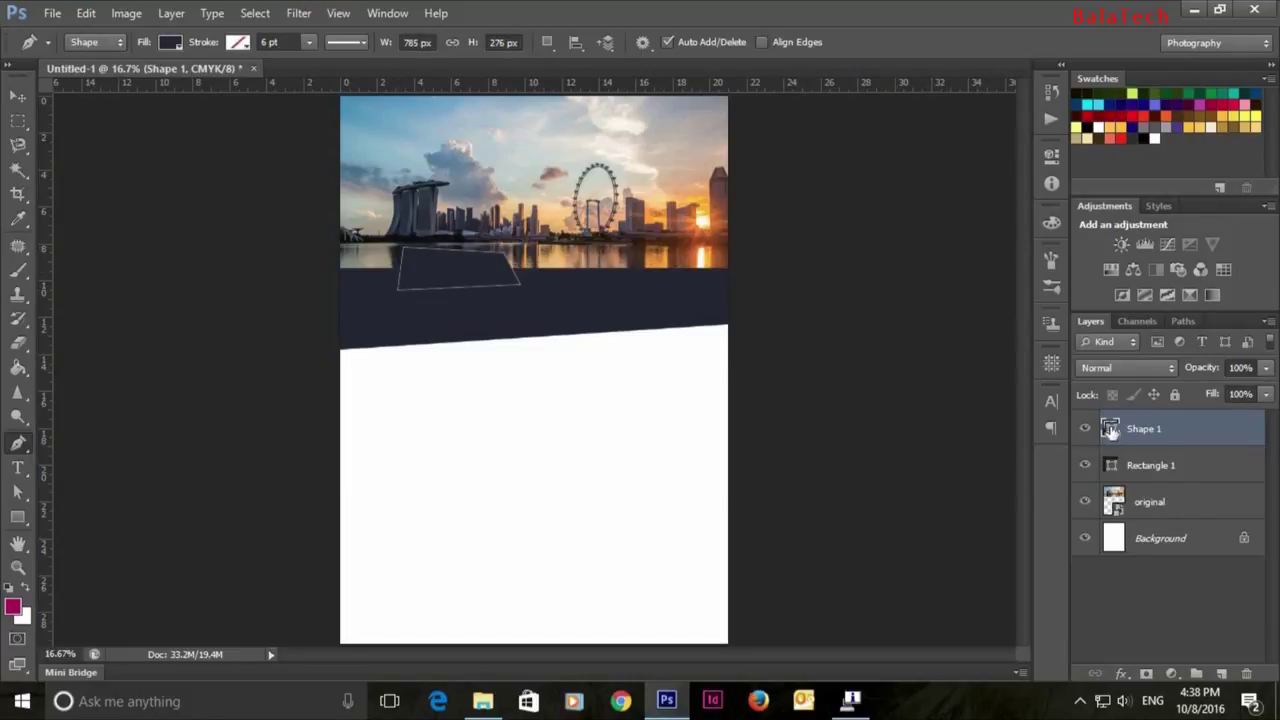
# Step: Fill the new shape with orange sampled from the sunset
pyautogui.doubleClick(1112, 430)
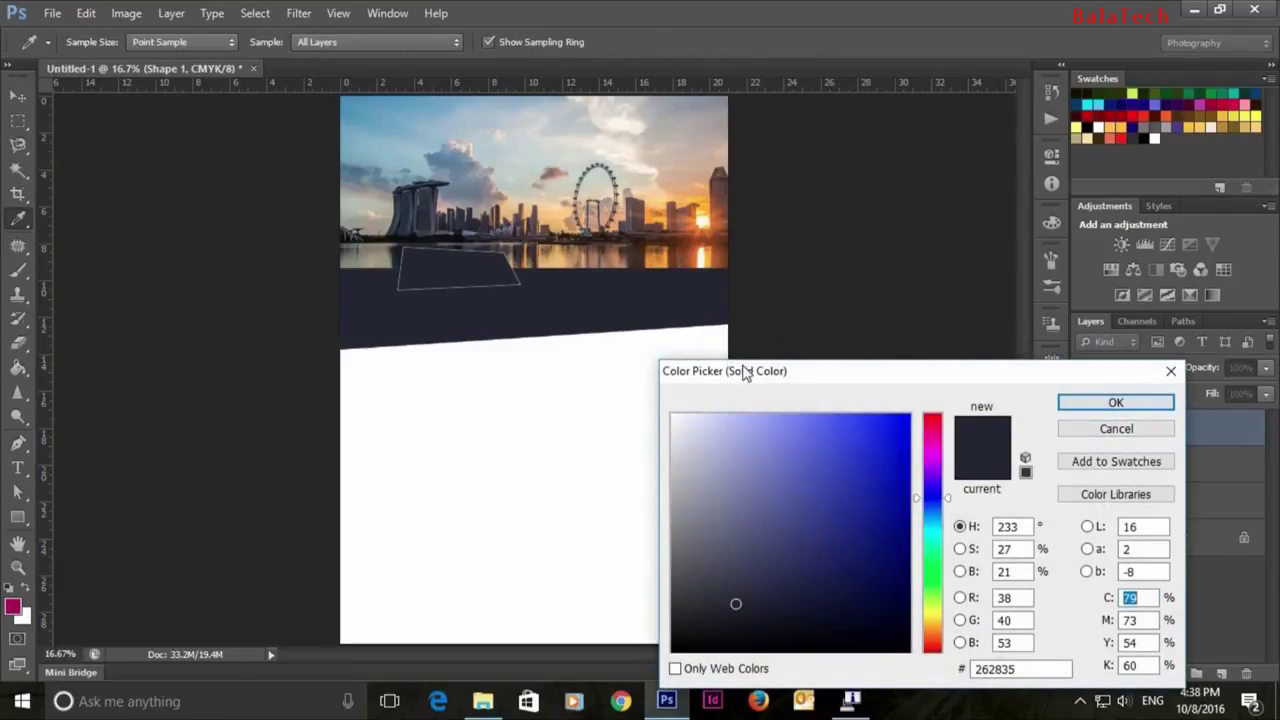
pyautogui.click(690, 215)
pyautogui.click(706, 226)
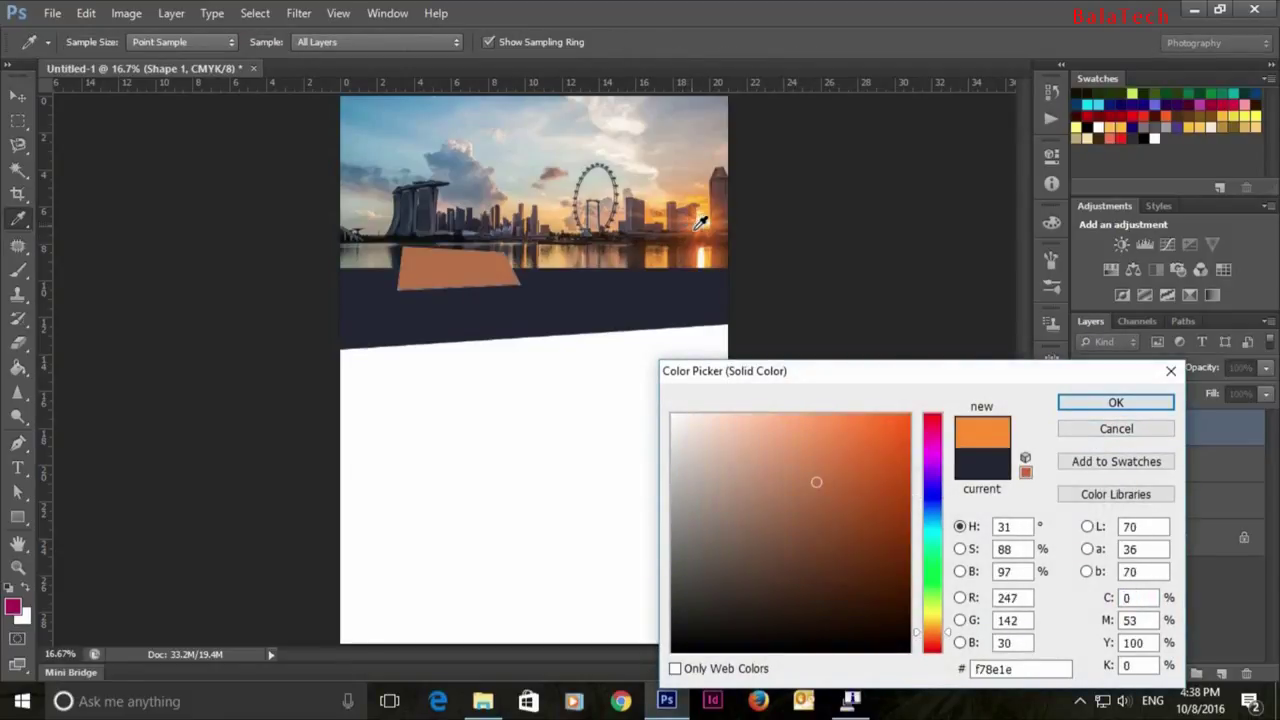
pyautogui.moveTo(713, 234); pyautogui.dragTo(701, 220)
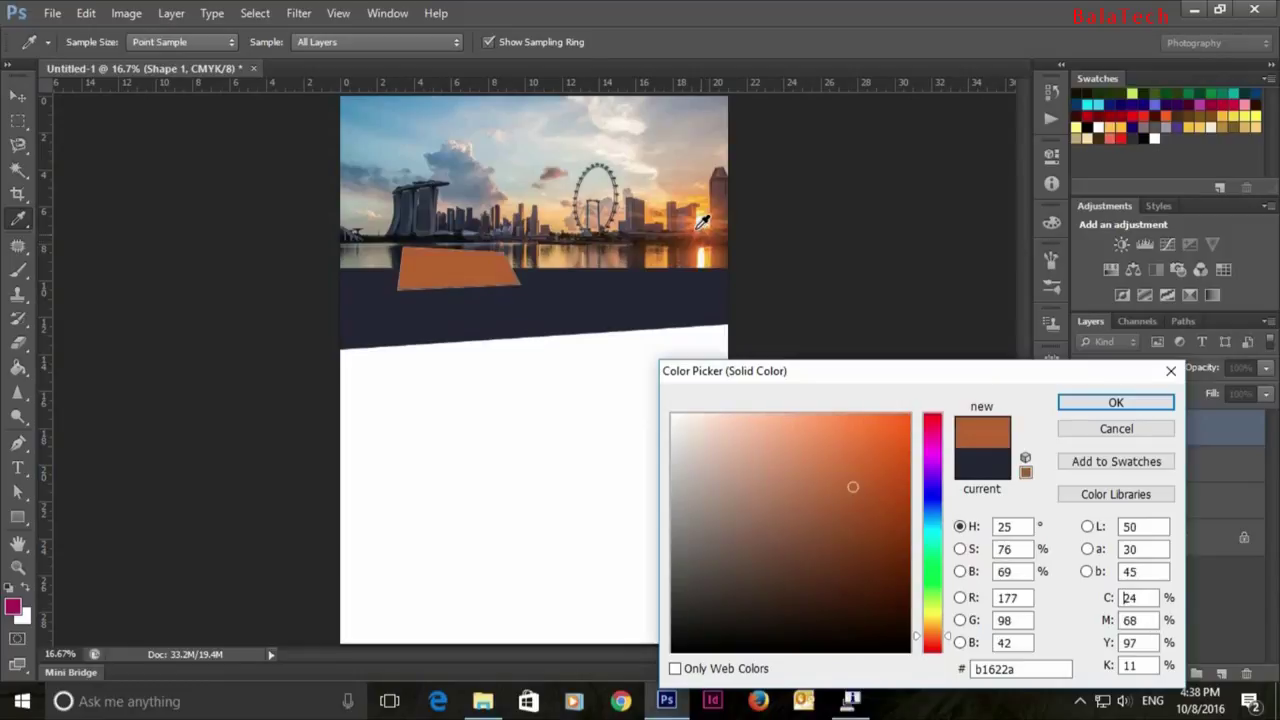
pyautogui.click(1090, 400)
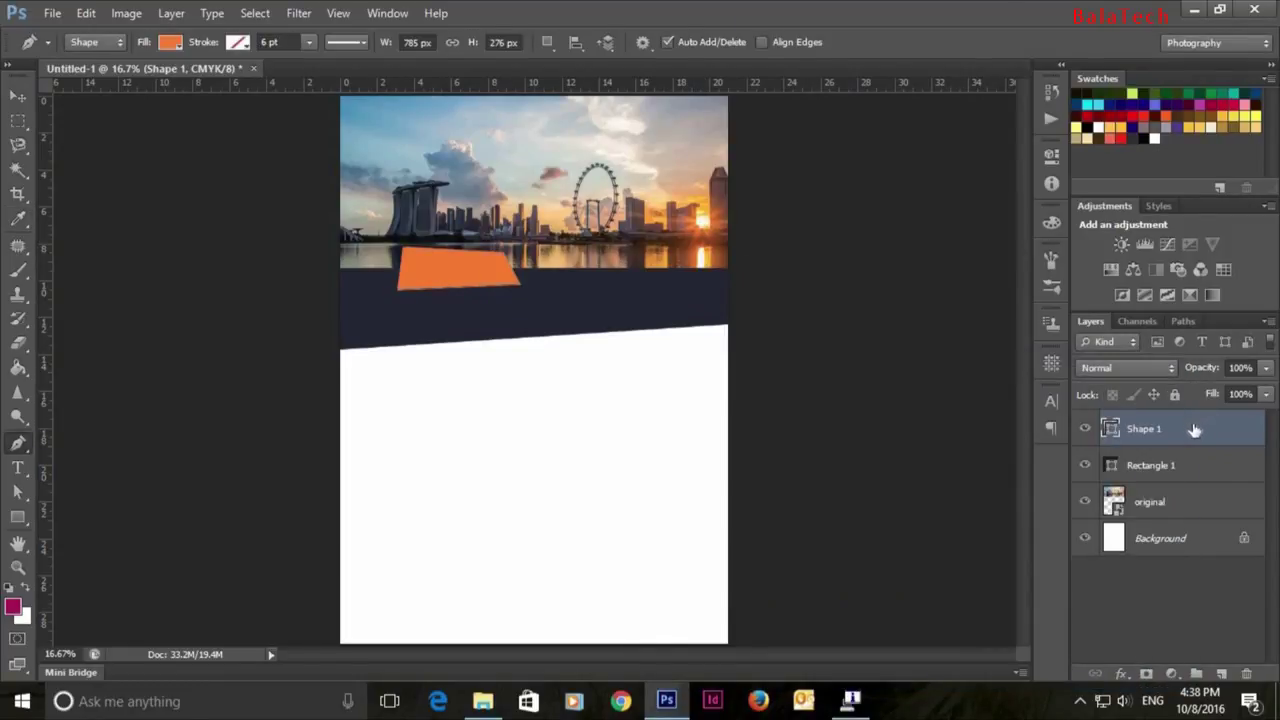
# Step: Stack the orange shape beneath the navy band and nudge it slightly up-left
pyautogui.moveTo(1189, 430); pyautogui.dragTo(1188, 476)
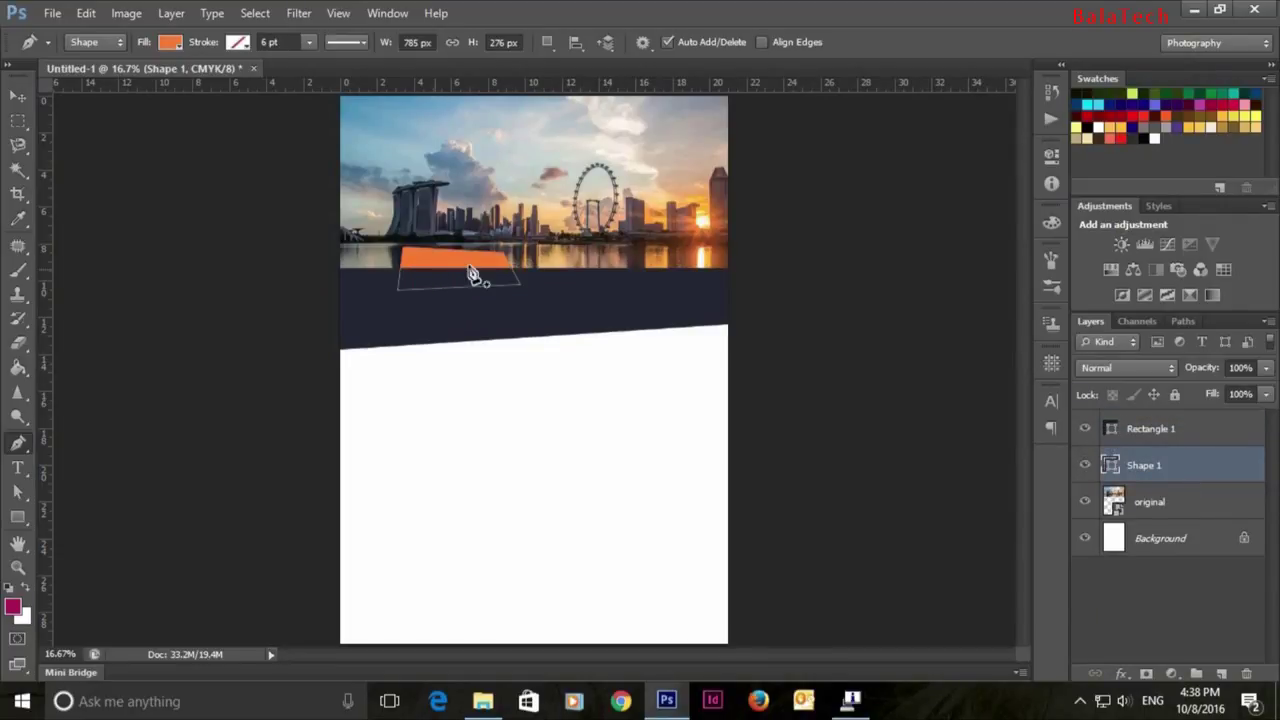
pyautogui.click(19, 96)
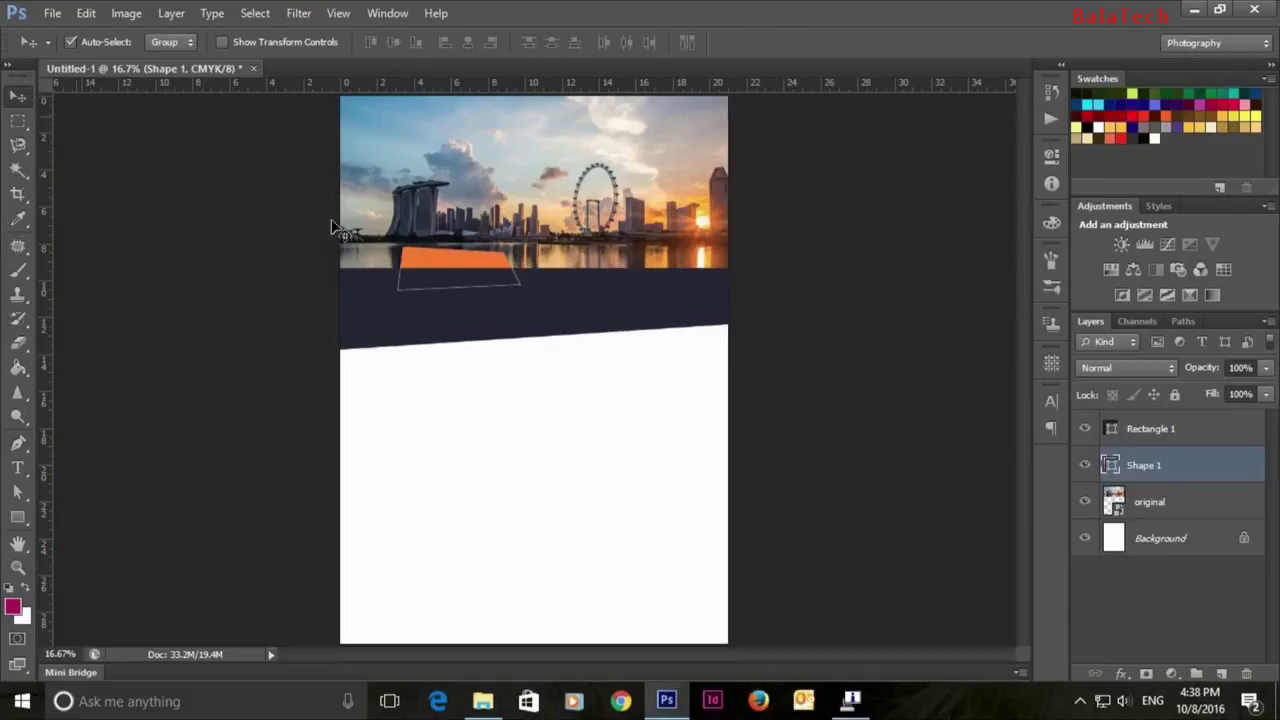
pyautogui.moveTo(436, 253); pyautogui.dragTo(429, 243)
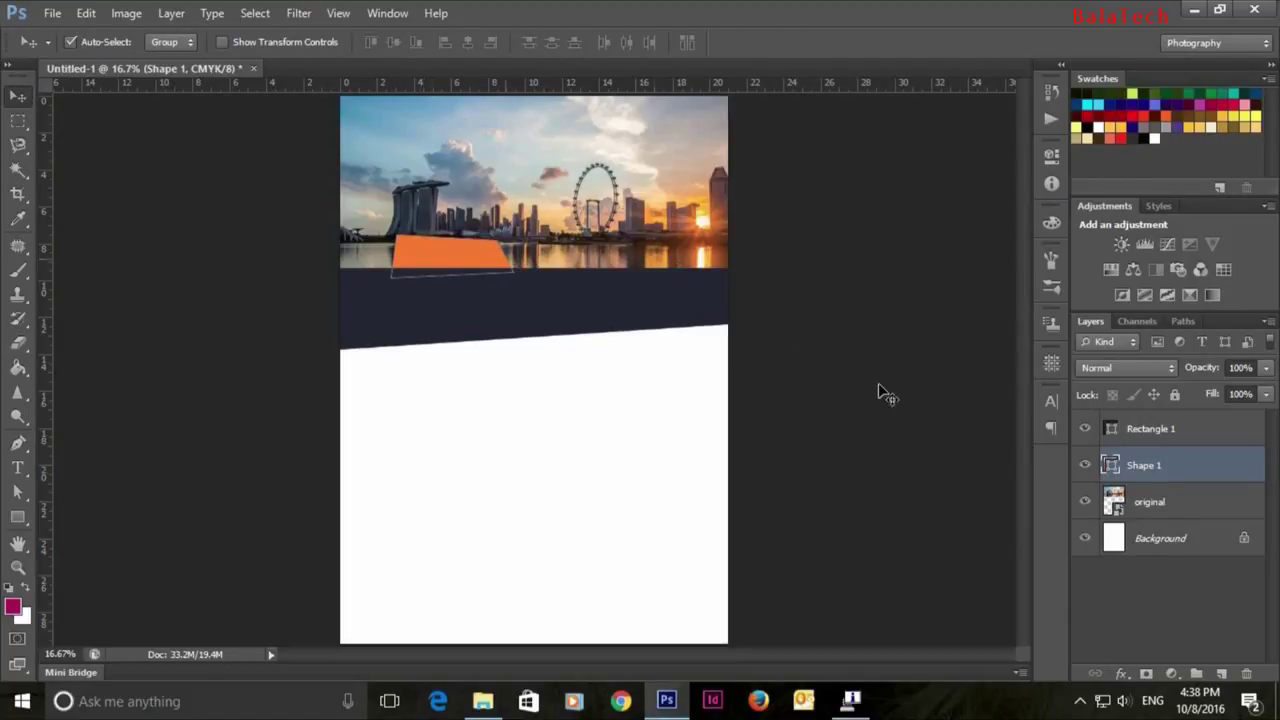
# Step: Draw a triangular Shape 2 facet extending up from the orange shape
pyautogui.click(17, 445)
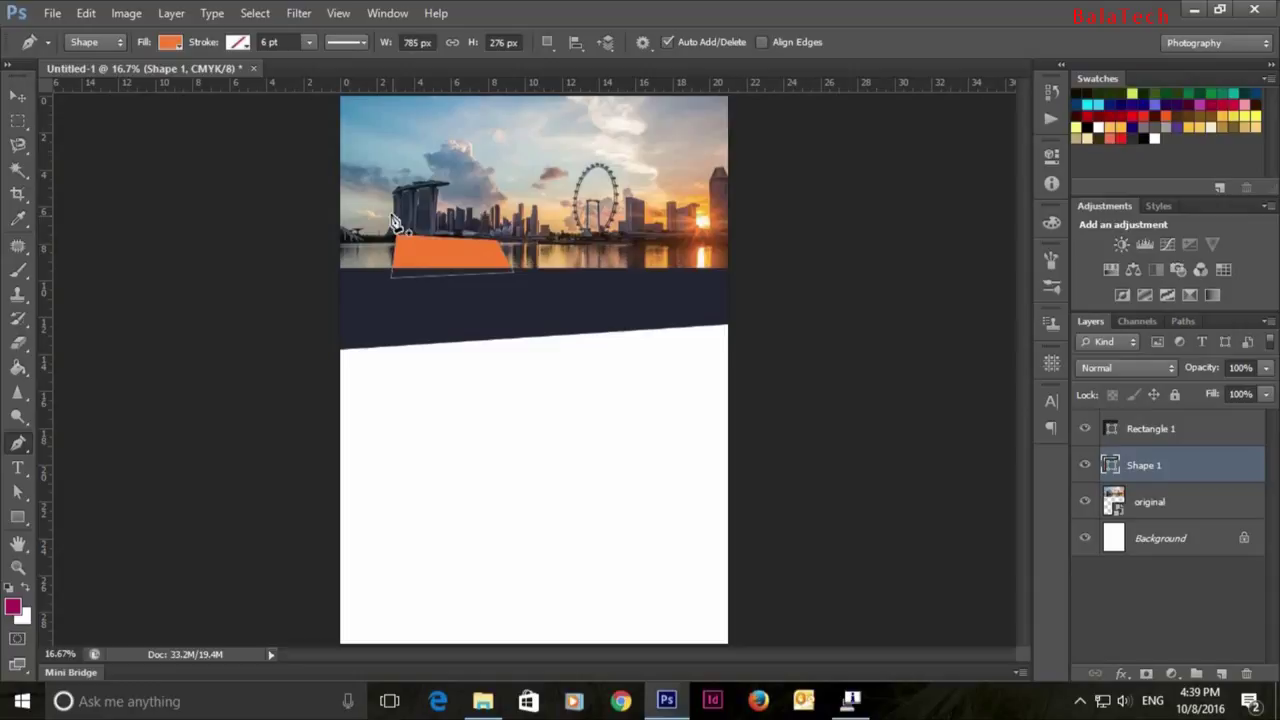
pyautogui.click(397, 240)
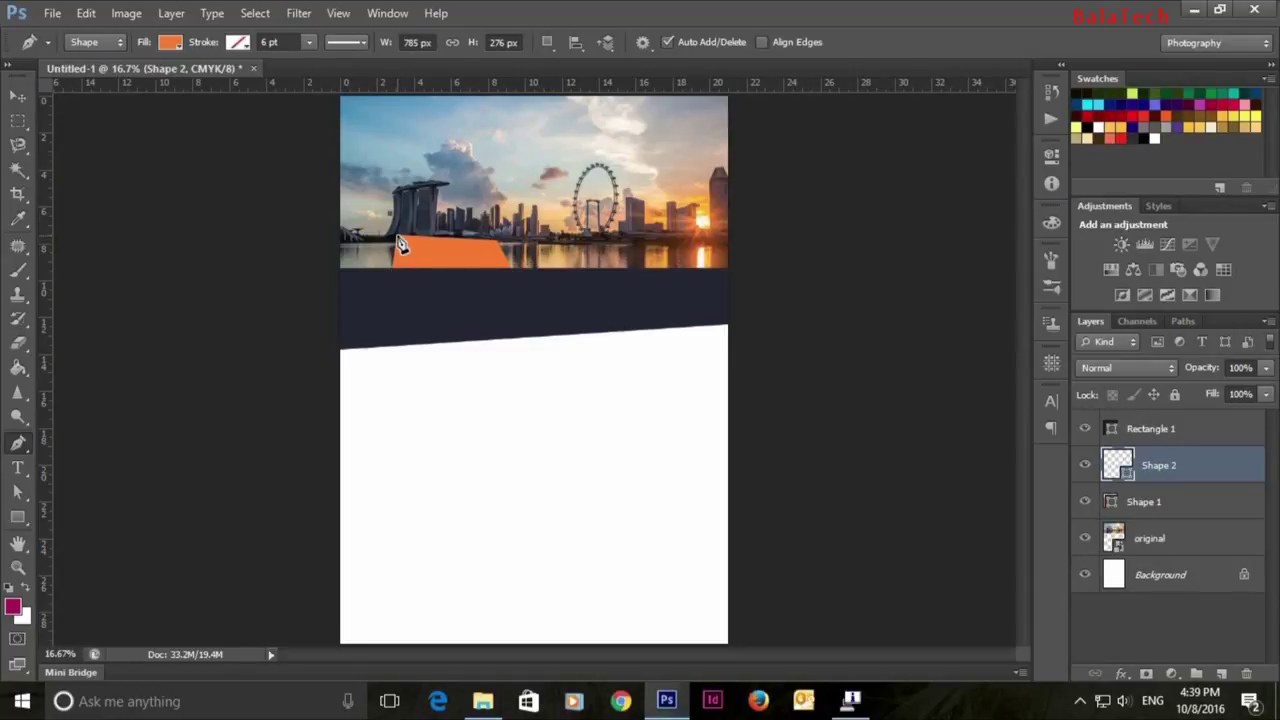
pyautogui.click(394, 264)
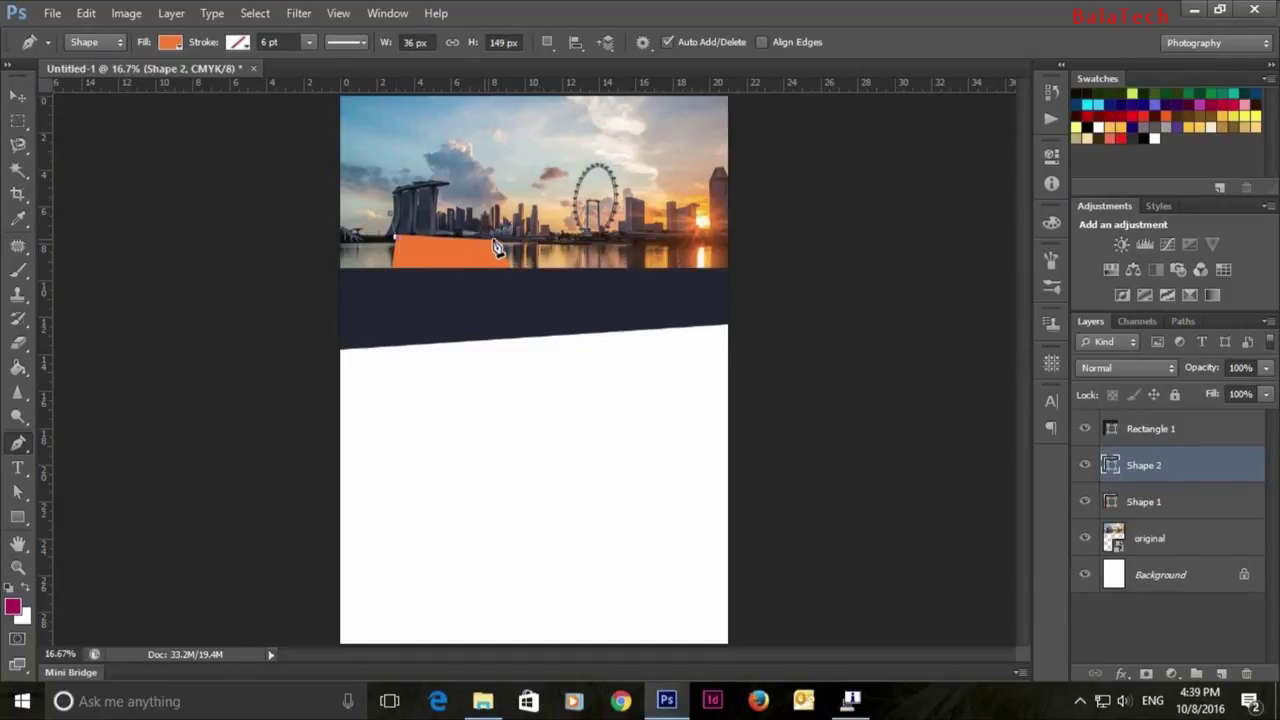
pyautogui.click(497, 243)
# Step: Give the Shape 2 facet a lighter orange fill
pyautogui.doubleClick(1110, 466)
pyautogui.click(830, 414)
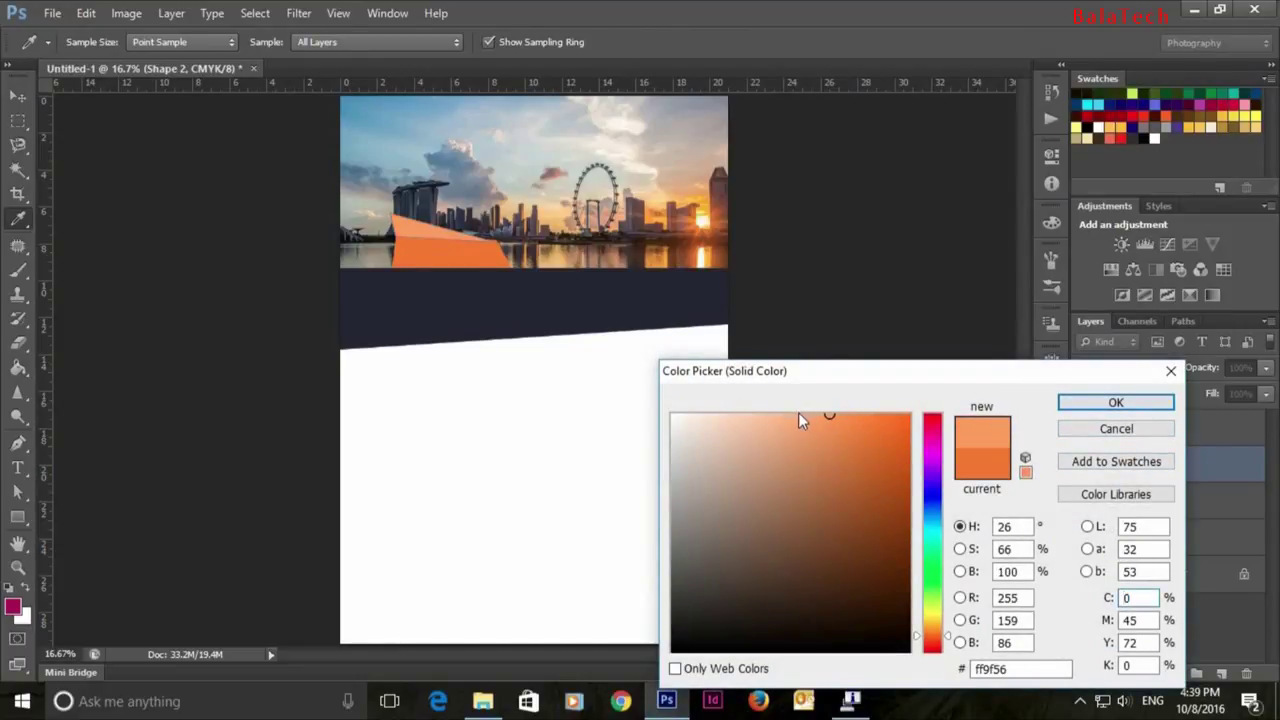
pyautogui.click(792, 417)
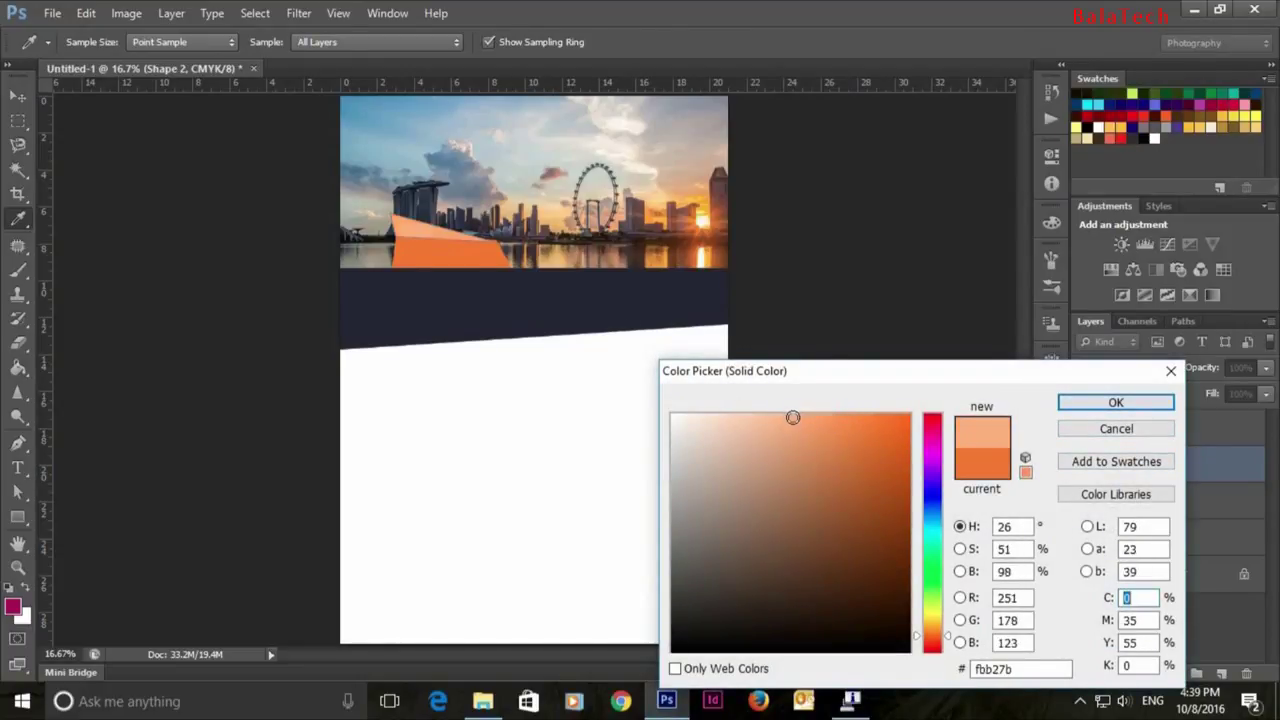
pyautogui.click(857, 419)
pyautogui.click(855, 417)
pyautogui.click(843, 417)
pyautogui.click(846, 417)
pyautogui.click(1115, 402)
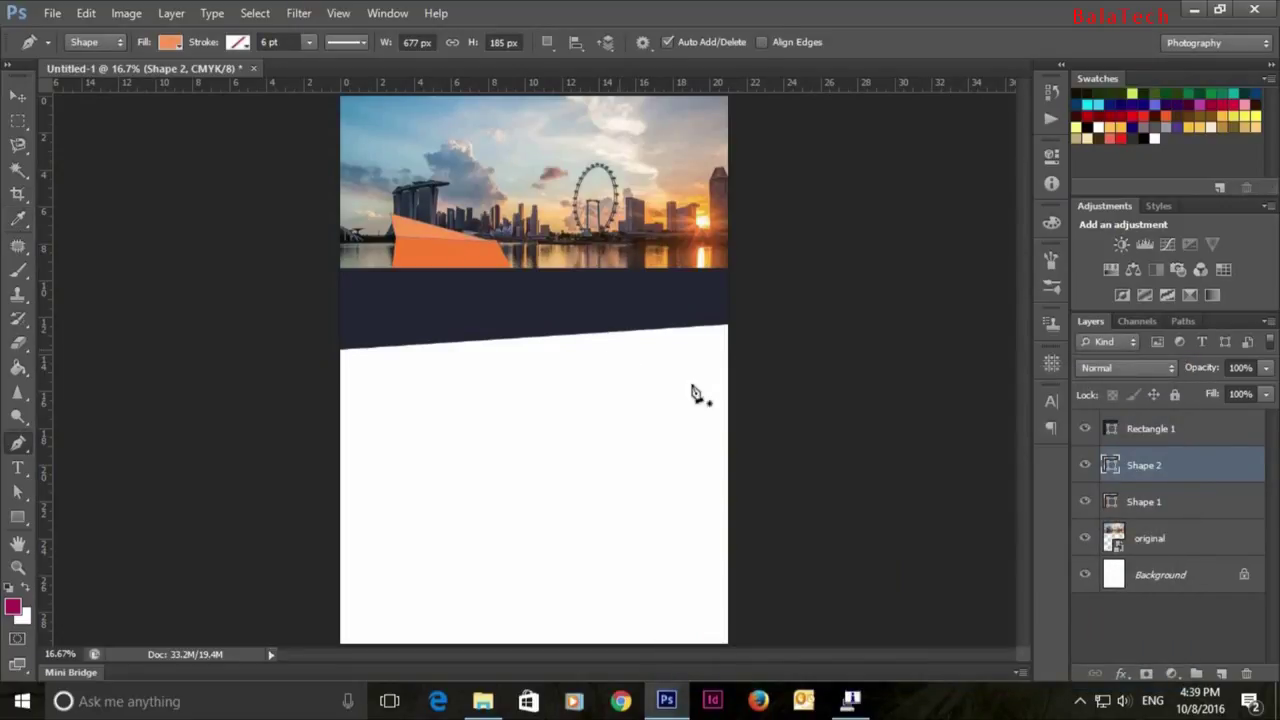
# Step: Draw a Shape 3 facet toward the towers, then select Shape 2 and Shape 3
pyautogui.click(1155, 503)
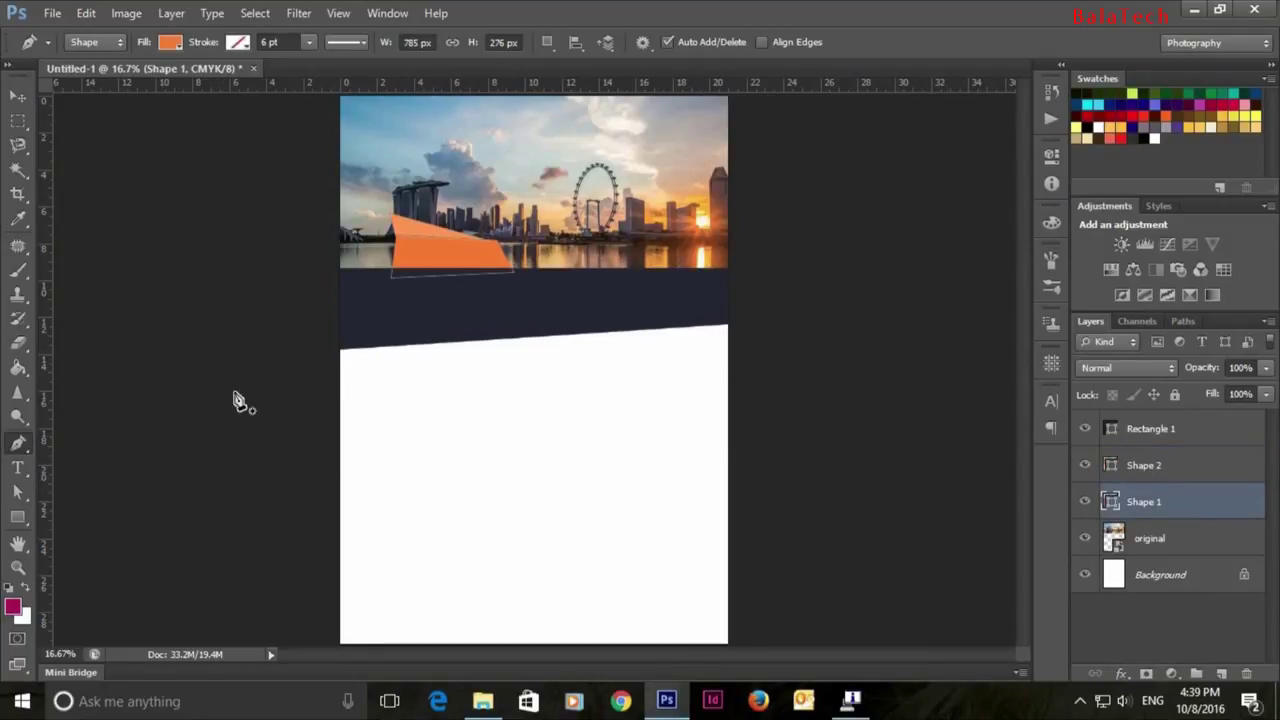
pyautogui.click(397, 221)
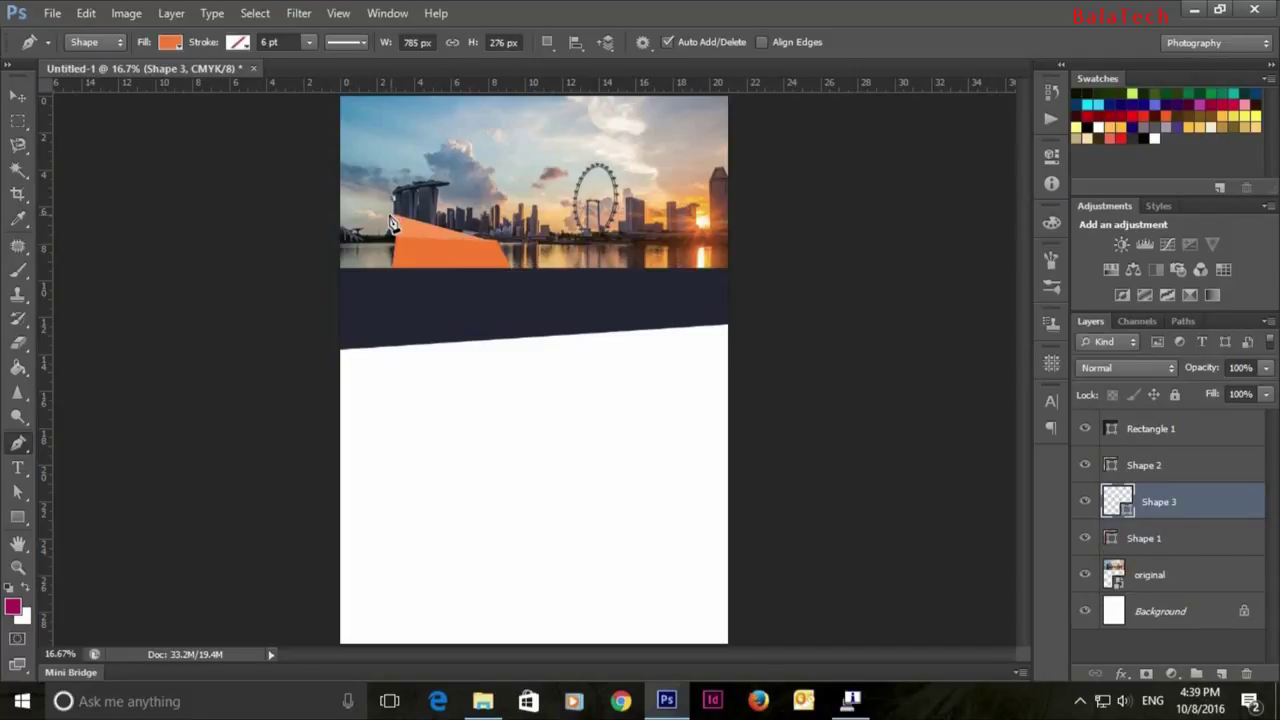
pyautogui.click(397, 239)
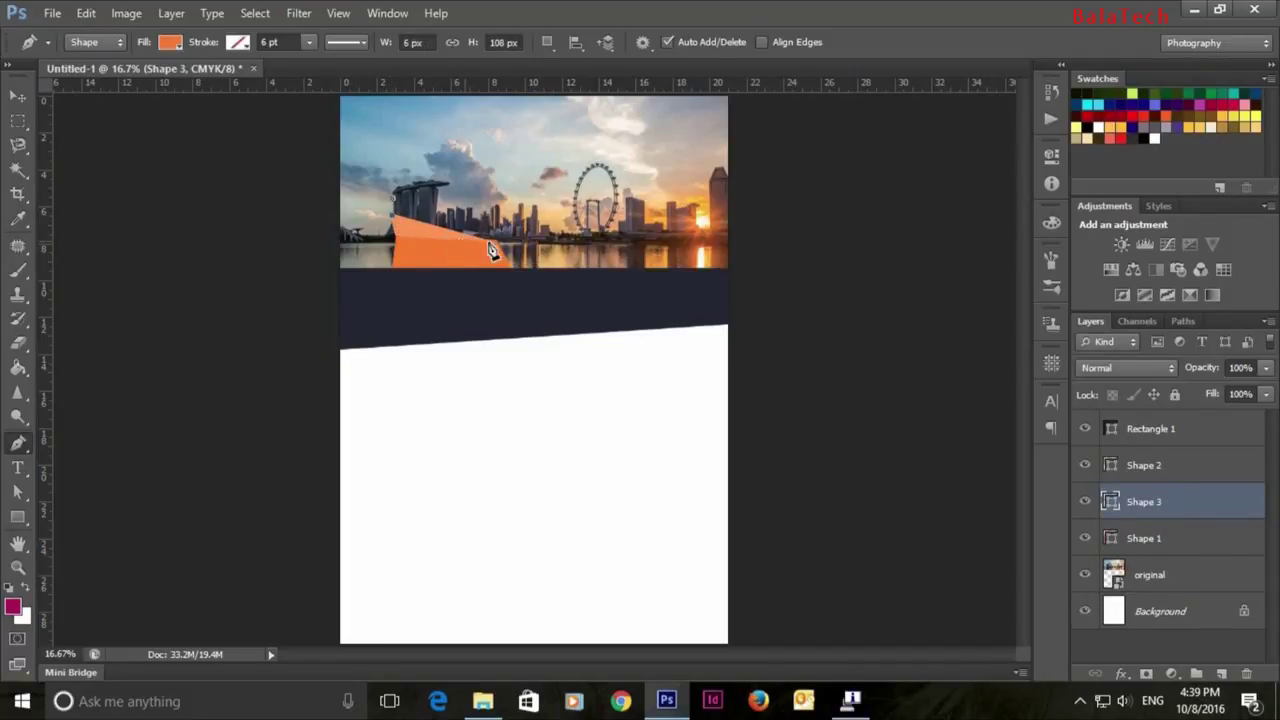
pyautogui.click(501, 250)
pyautogui.click(398, 206)
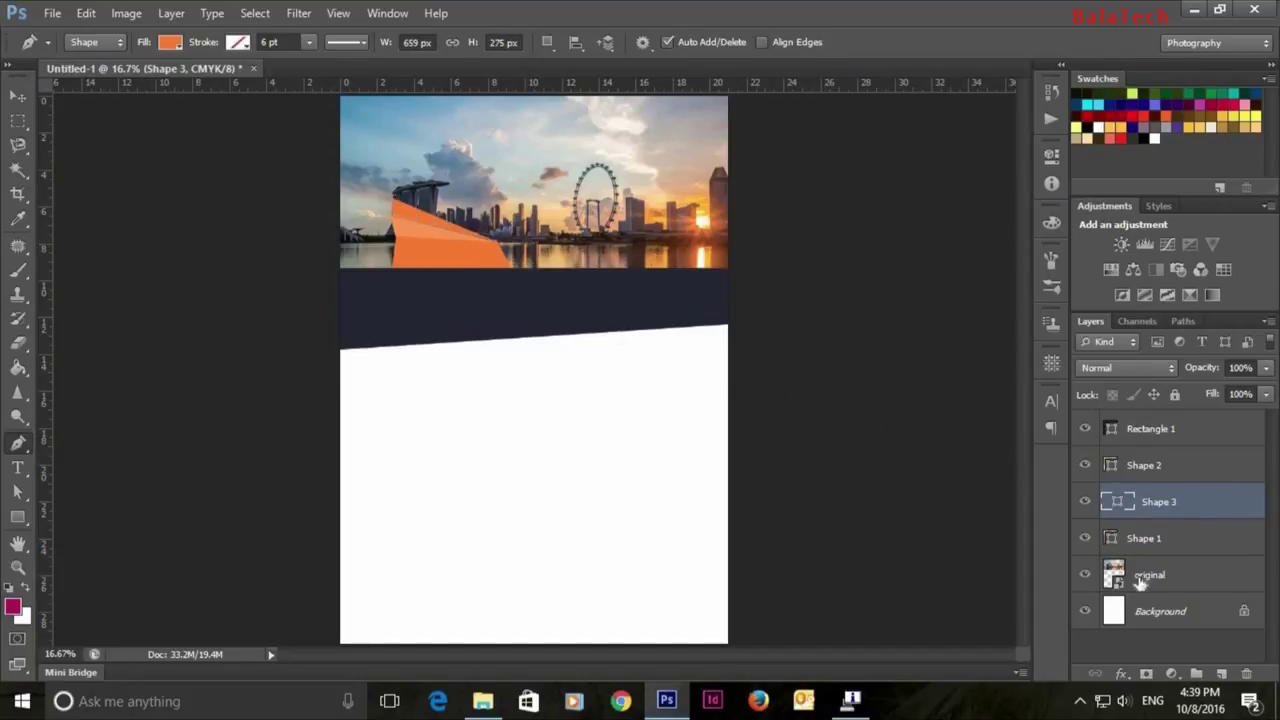
pyautogui.click(1152, 612)
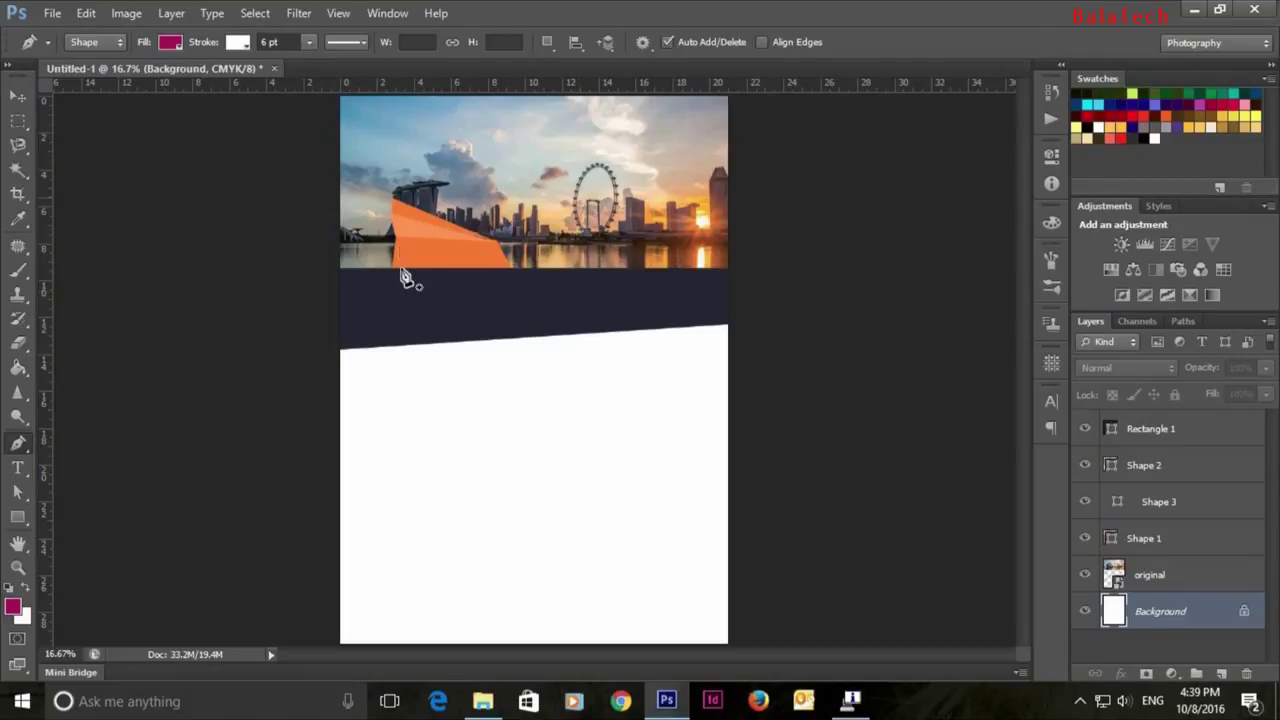
pyautogui.click(1156, 504)
pyautogui.keyDown('shift'); pyautogui.click(1168, 467); pyautogui.keyUp('shift')
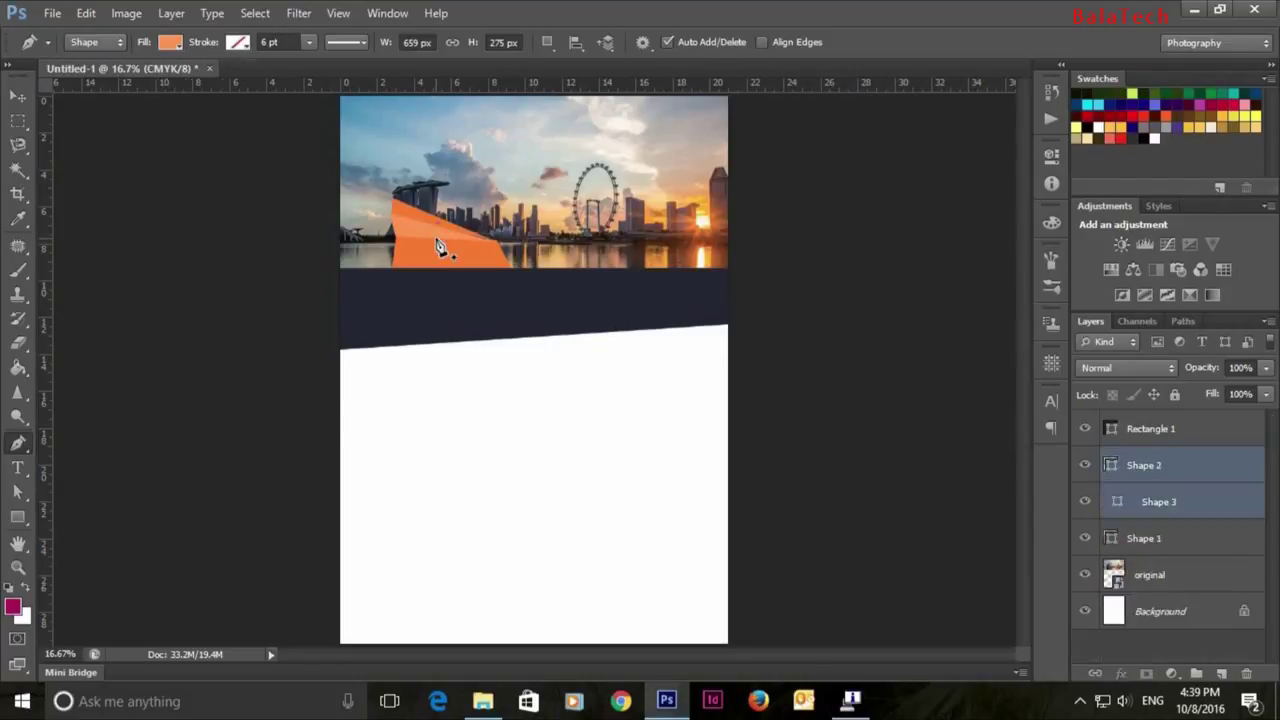
# Step: Nudge Shapes 2 and 3 slightly right and stack them beneath Shape 1
pyautogui.click(17, 96)
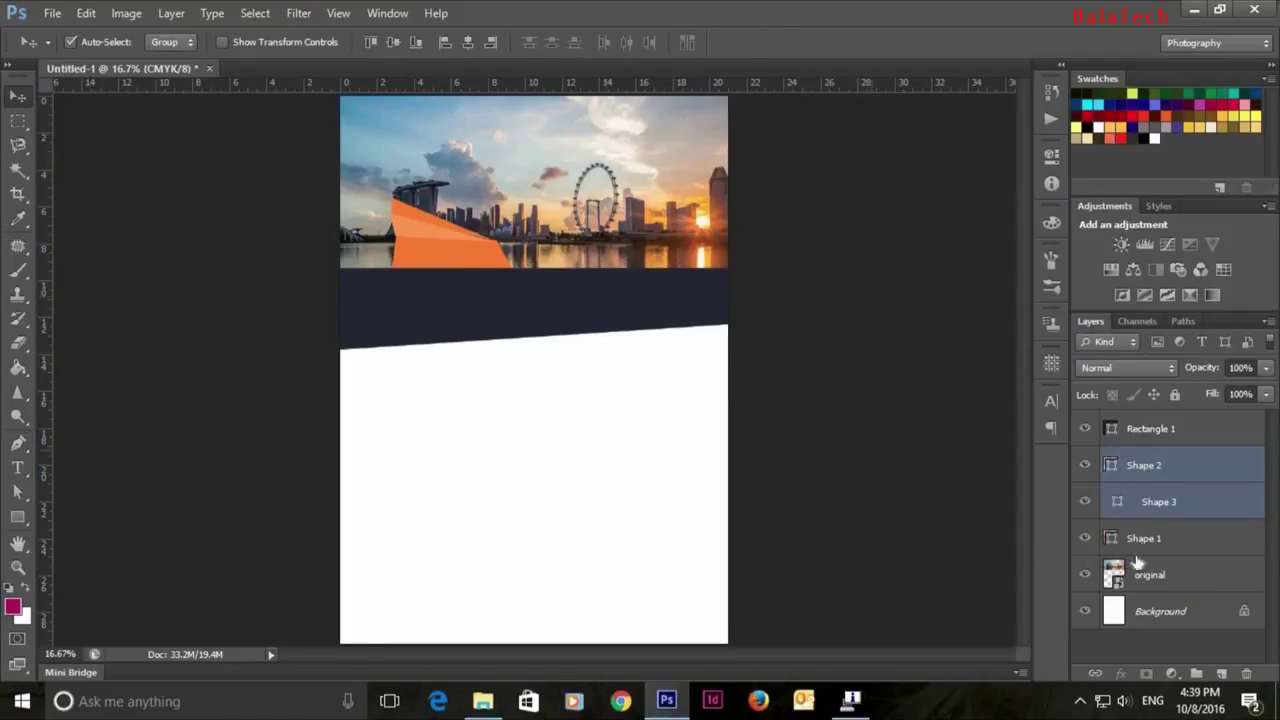
pyautogui.moveTo(413, 228); pyautogui.dragTo(412, 228)
pyautogui.moveTo(414, 229); pyautogui.dragTo(417, 231)
pyautogui.moveTo(1192, 501); pyautogui.dragTo(1186, 557)
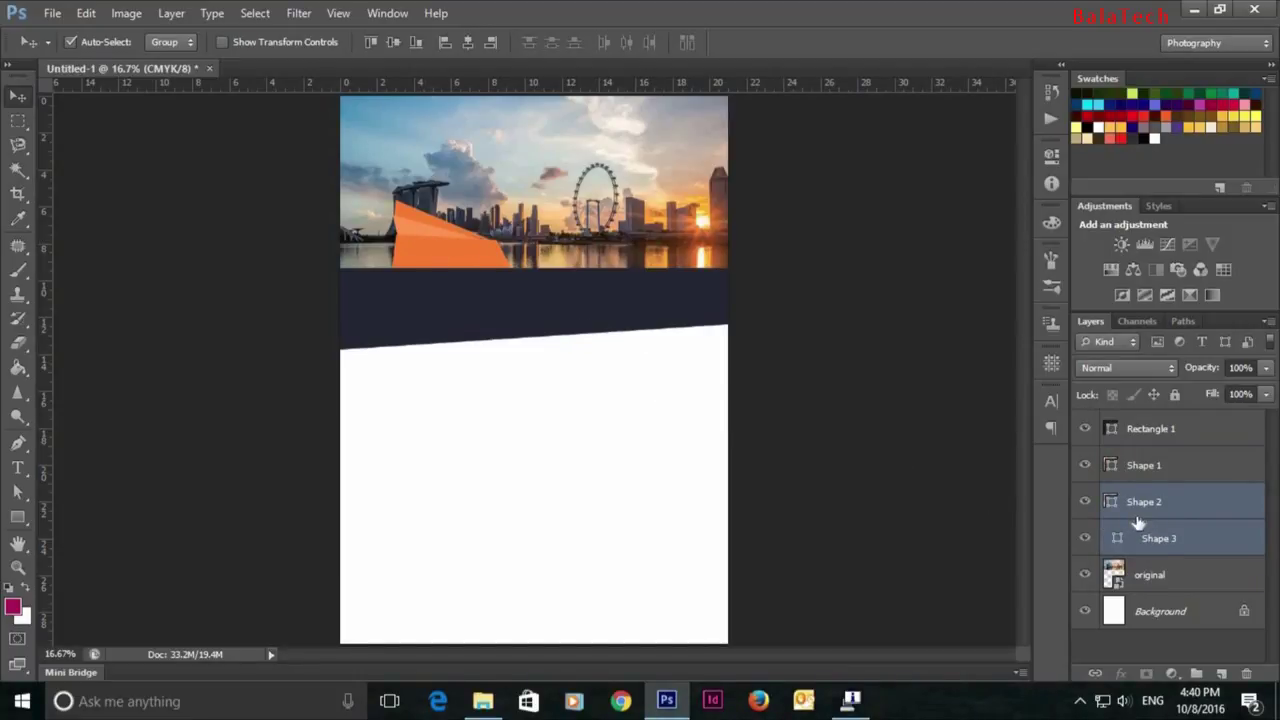
pyautogui.click(1086, 502)
# Step: Check Shape 1's anchor points, then select the Shape 3 layer
pyautogui.click(1153, 478)
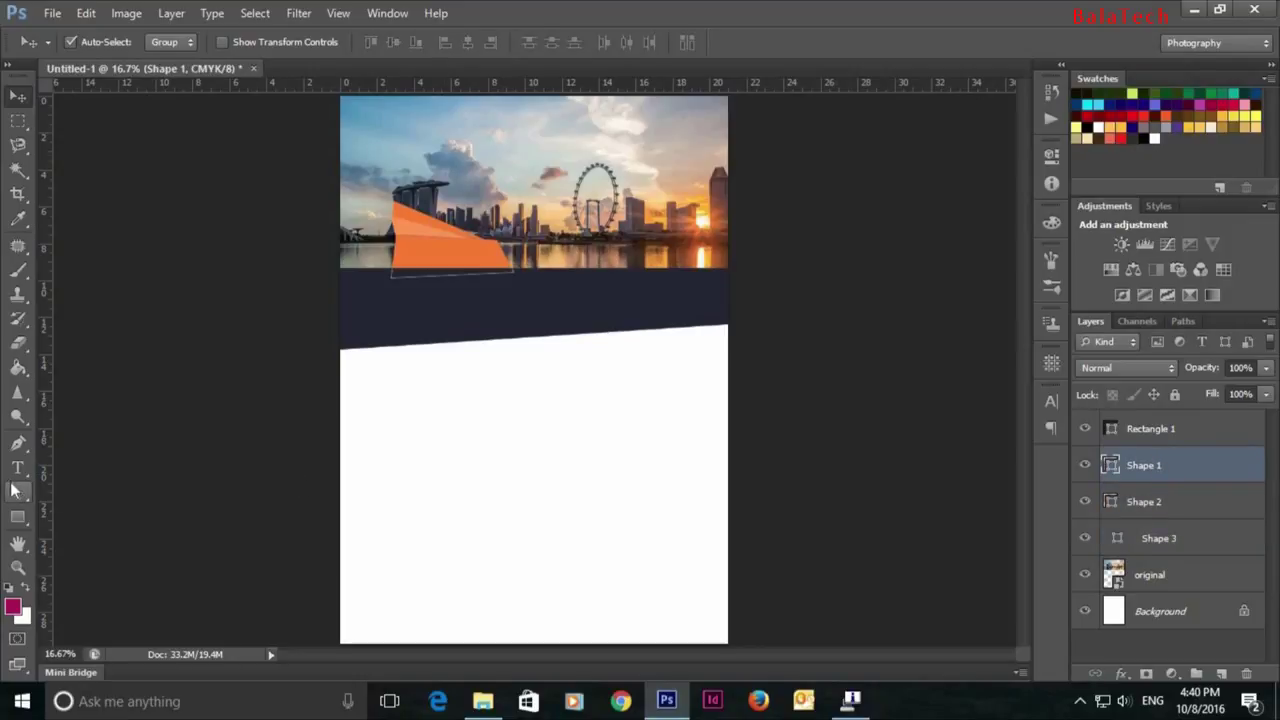
pyautogui.click(17, 491)
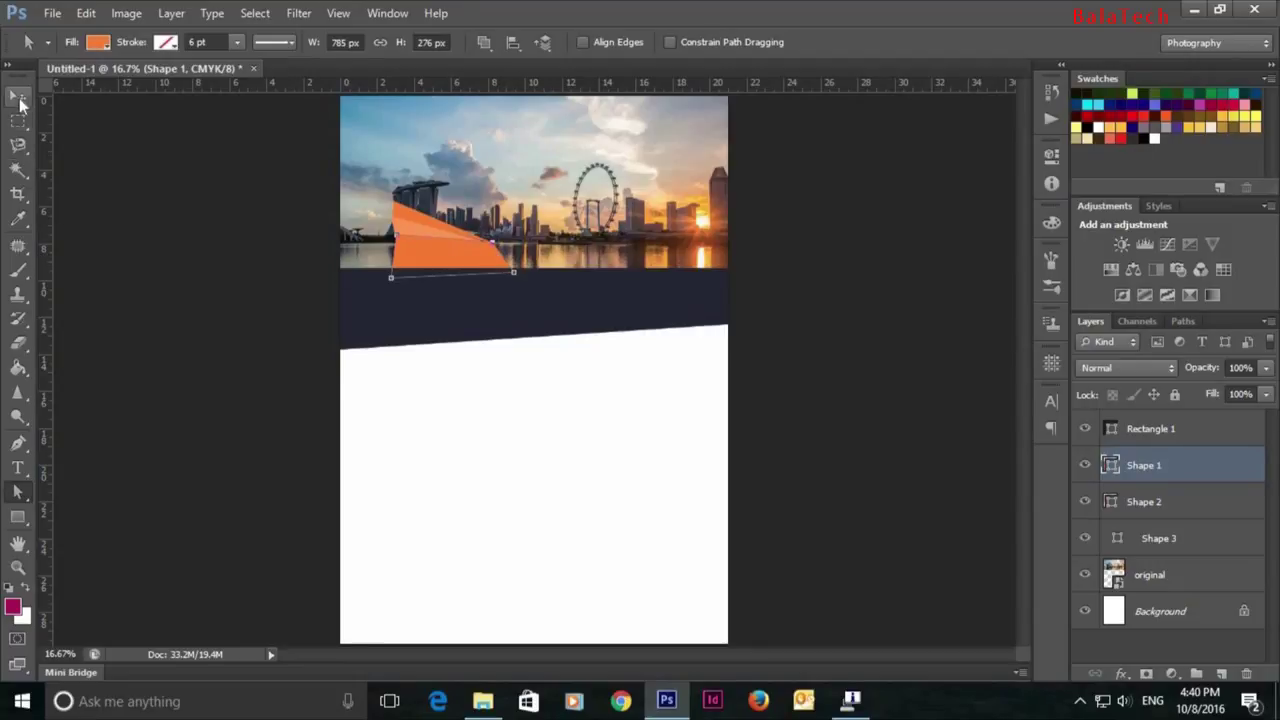
pyautogui.click(17, 96)
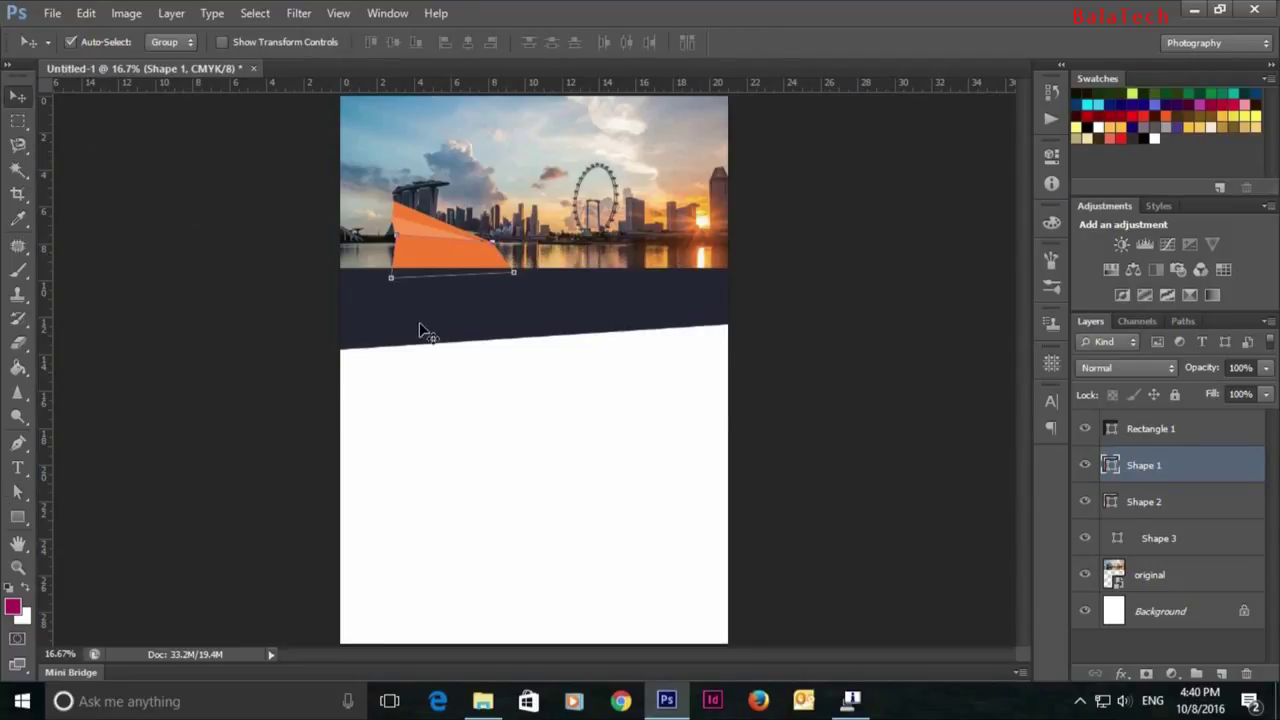
pyautogui.click(1155, 530)
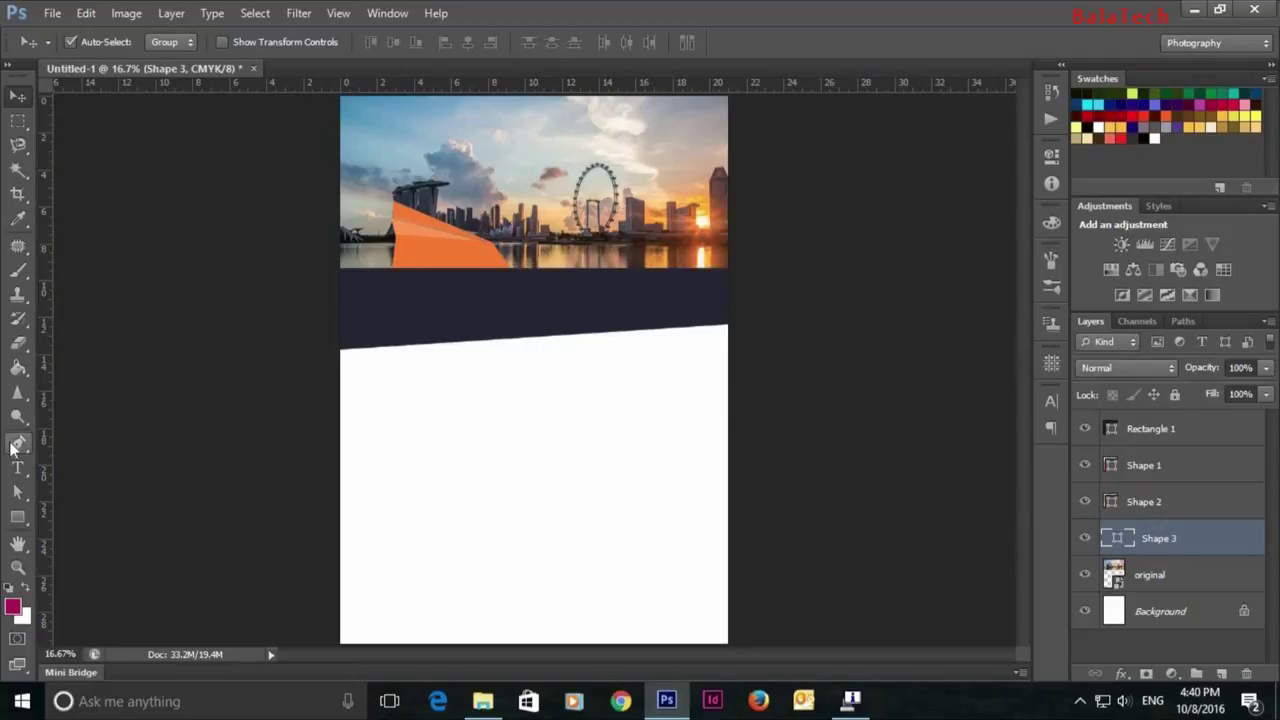
pyautogui.click(17, 443)
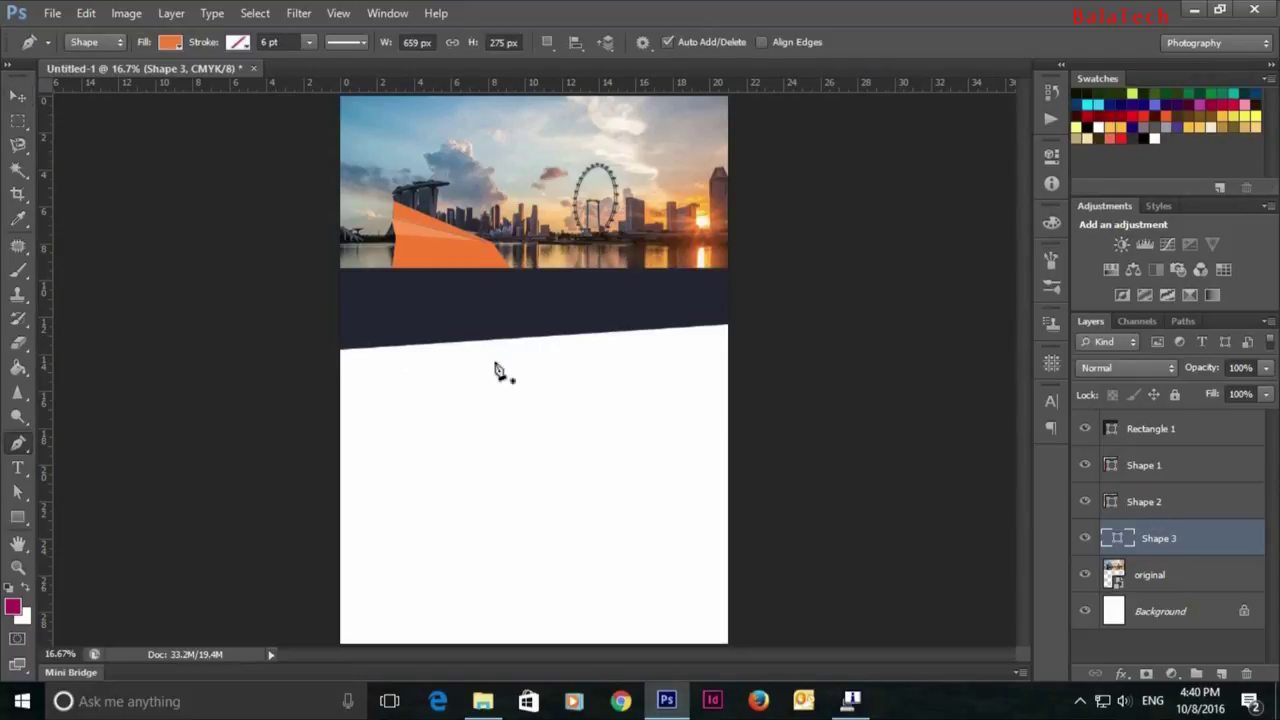
# Step: Draw a Shape 4 hanging below the navy band's slanted right edge
pyautogui.click(586, 332)
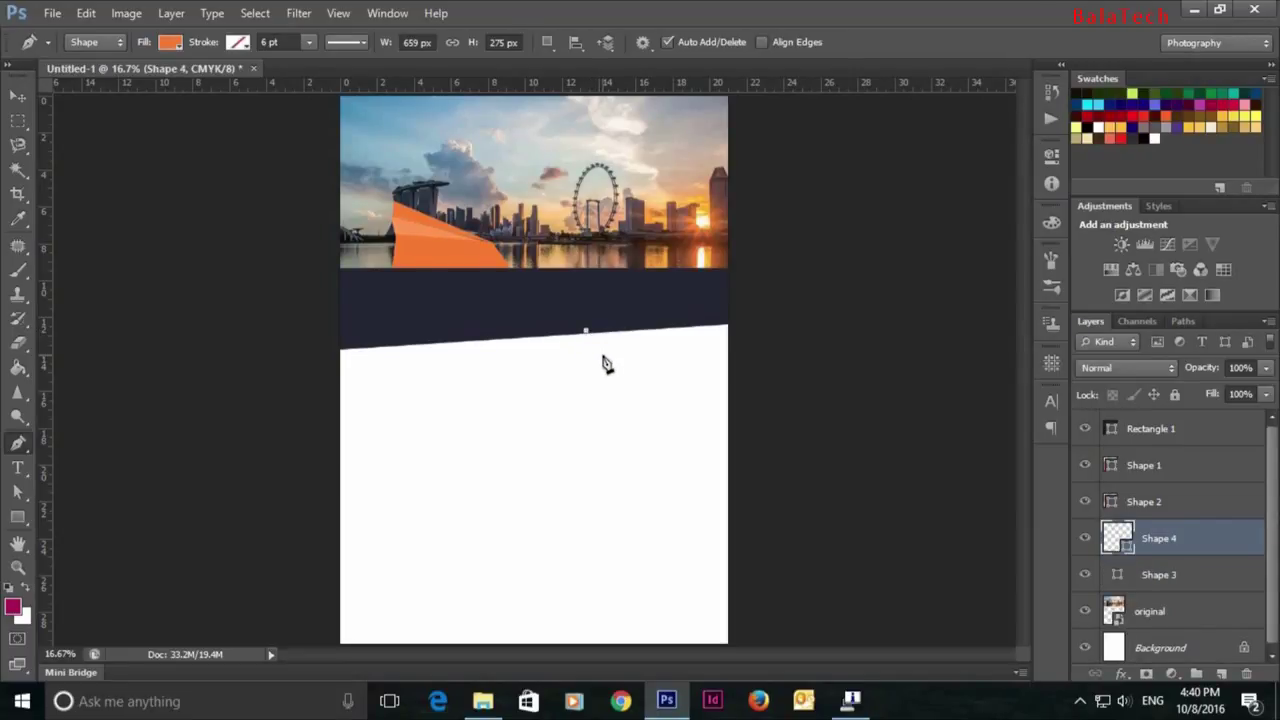
pyautogui.click(602, 354)
pyautogui.click(678, 348)
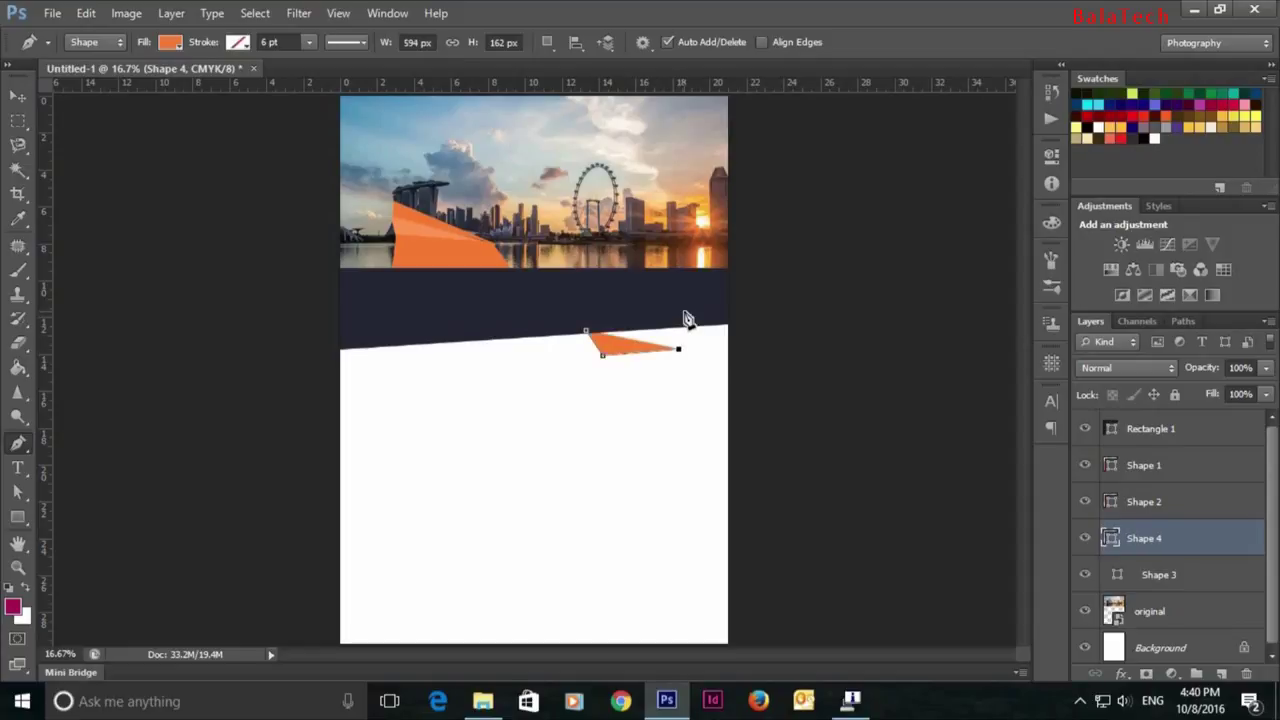
pyautogui.click(684, 316)
pyautogui.click(586, 331)
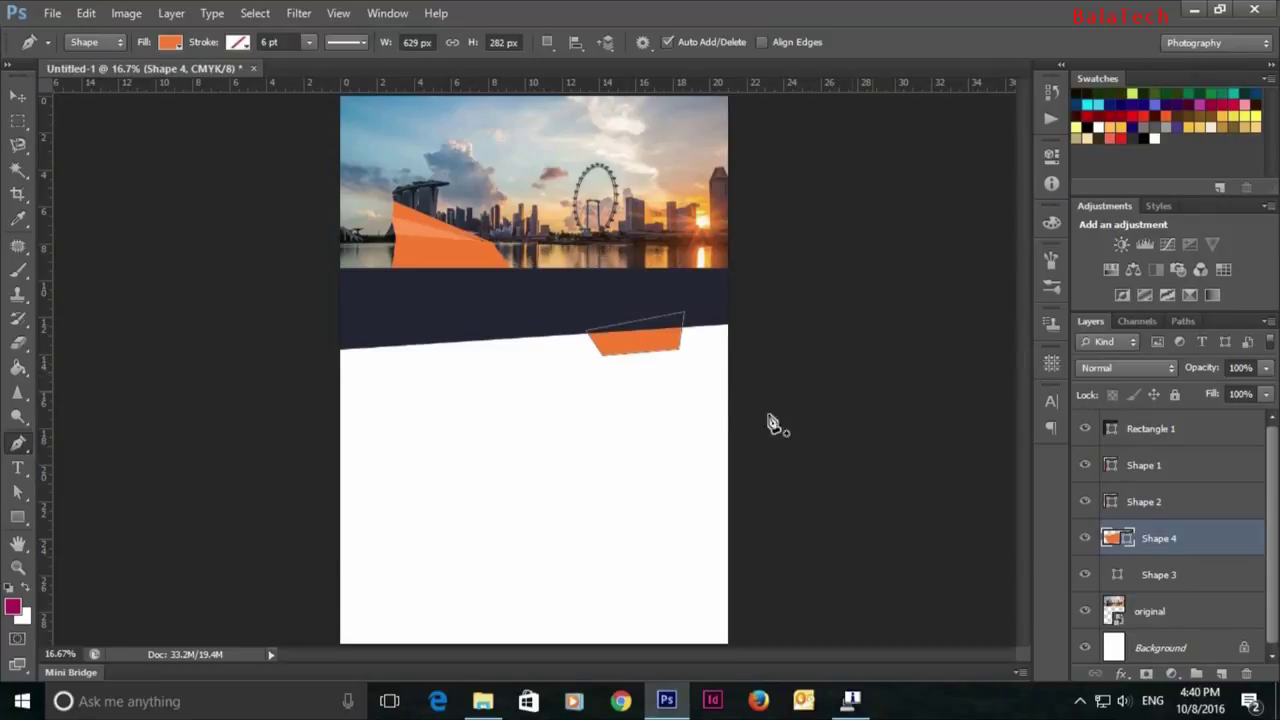
# Step: Add a small Shape 5 facet at its right end, filled with sampled orange, then deselect it
pyautogui.keyDown('ctrl'); pyautogui.click(690, 358); pyautogui.keyUp('ctrl')
pyautogui.click(689, 352)
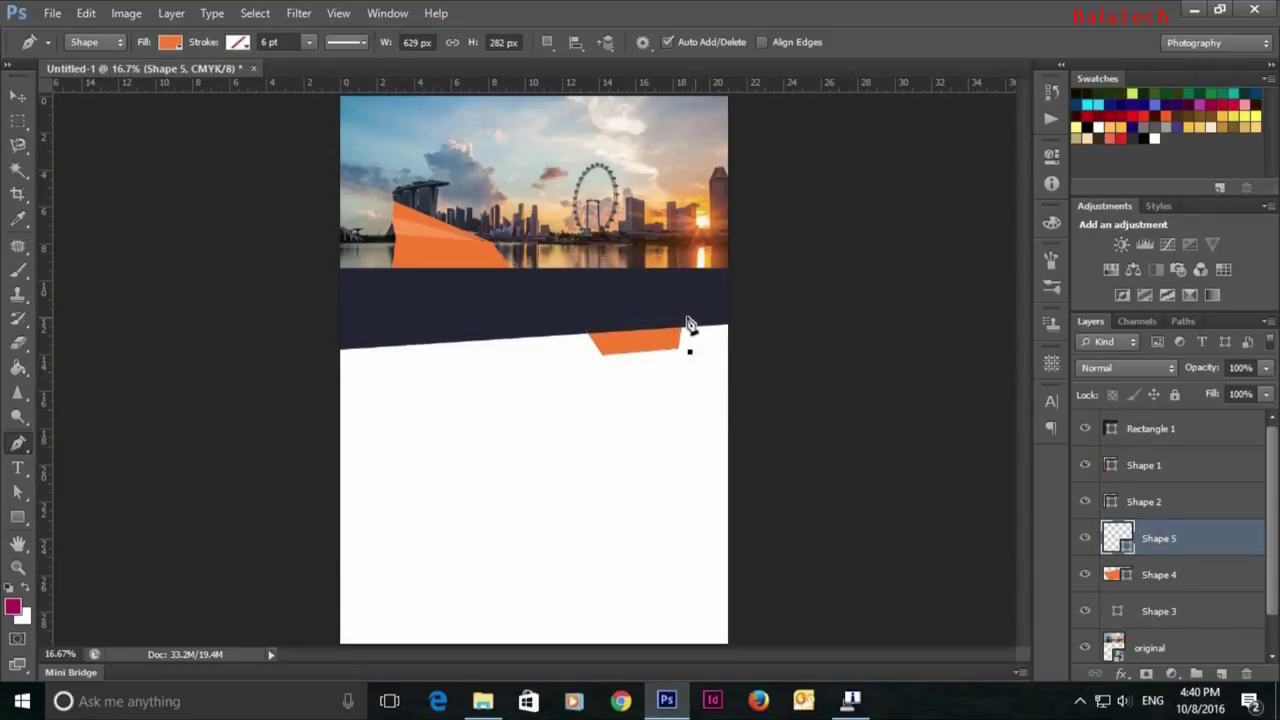
pyautogui.moveTo(678, 316); pyautogui.dragTo(699, 316)
pyautogui.click(689, 351)
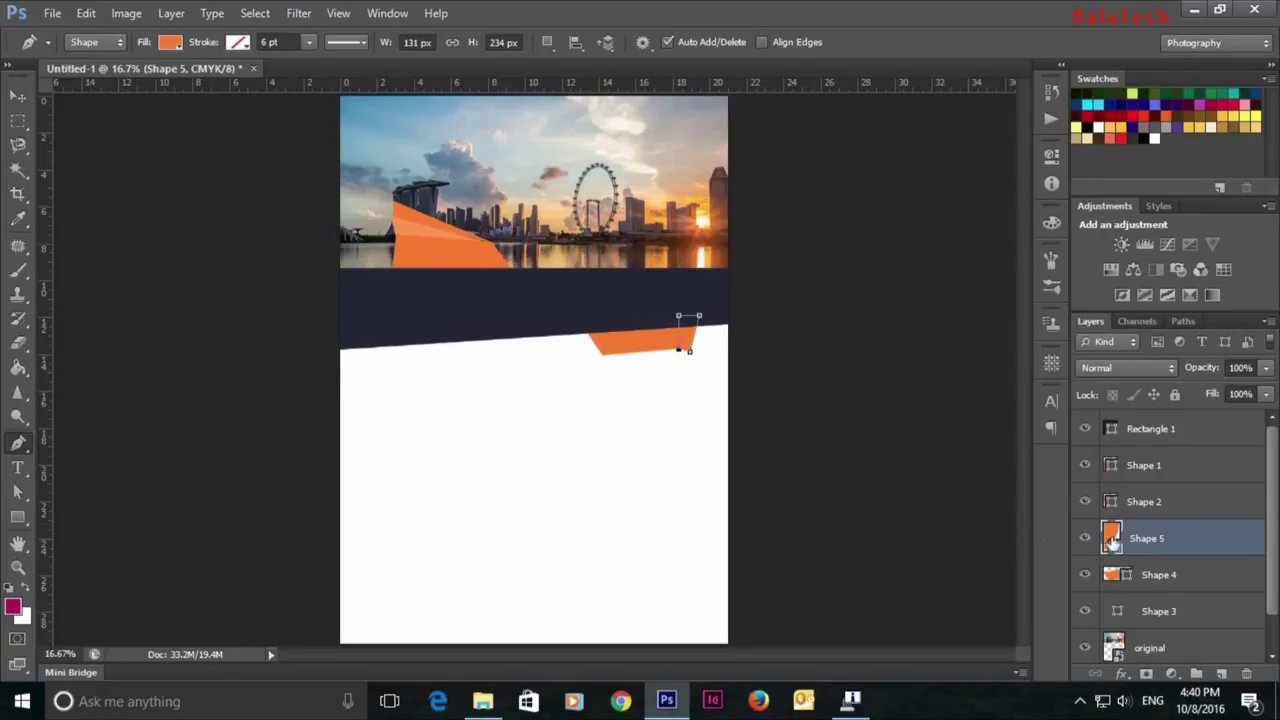
pyautogui.doubleClick(1110, 538)
pyautogui.click(688, 340)
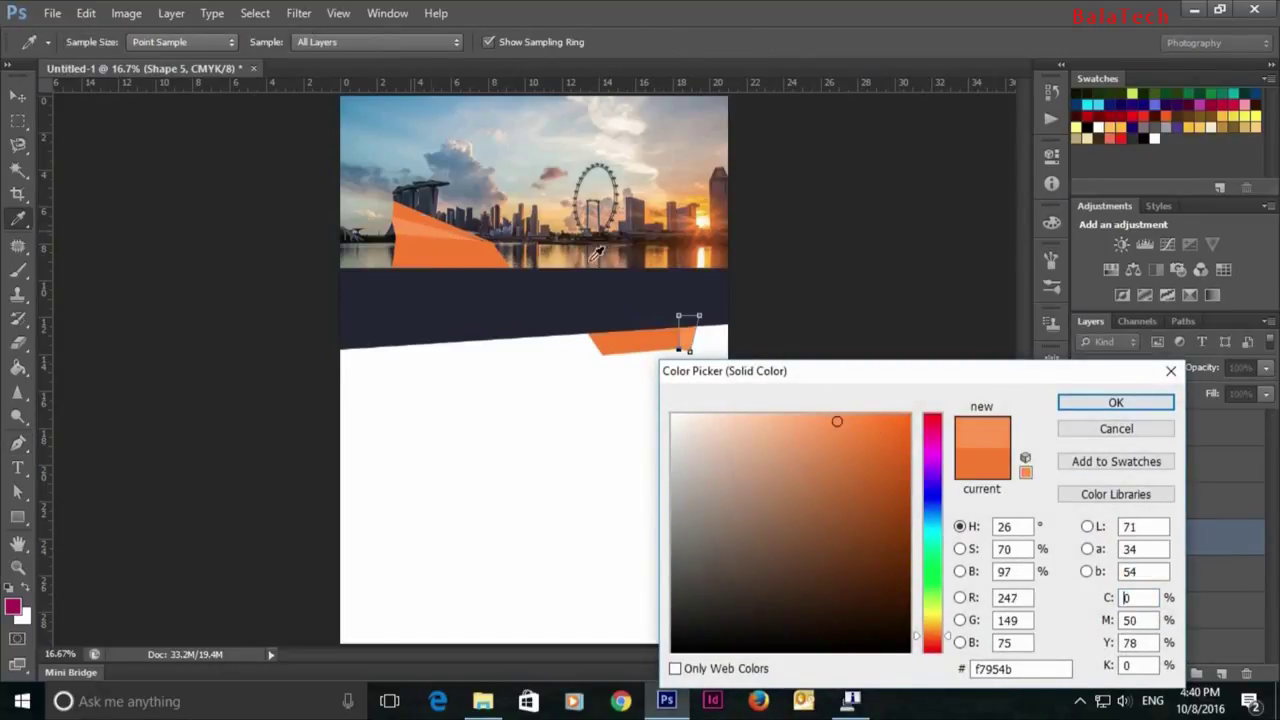
pyautogui.click(1090, 408)
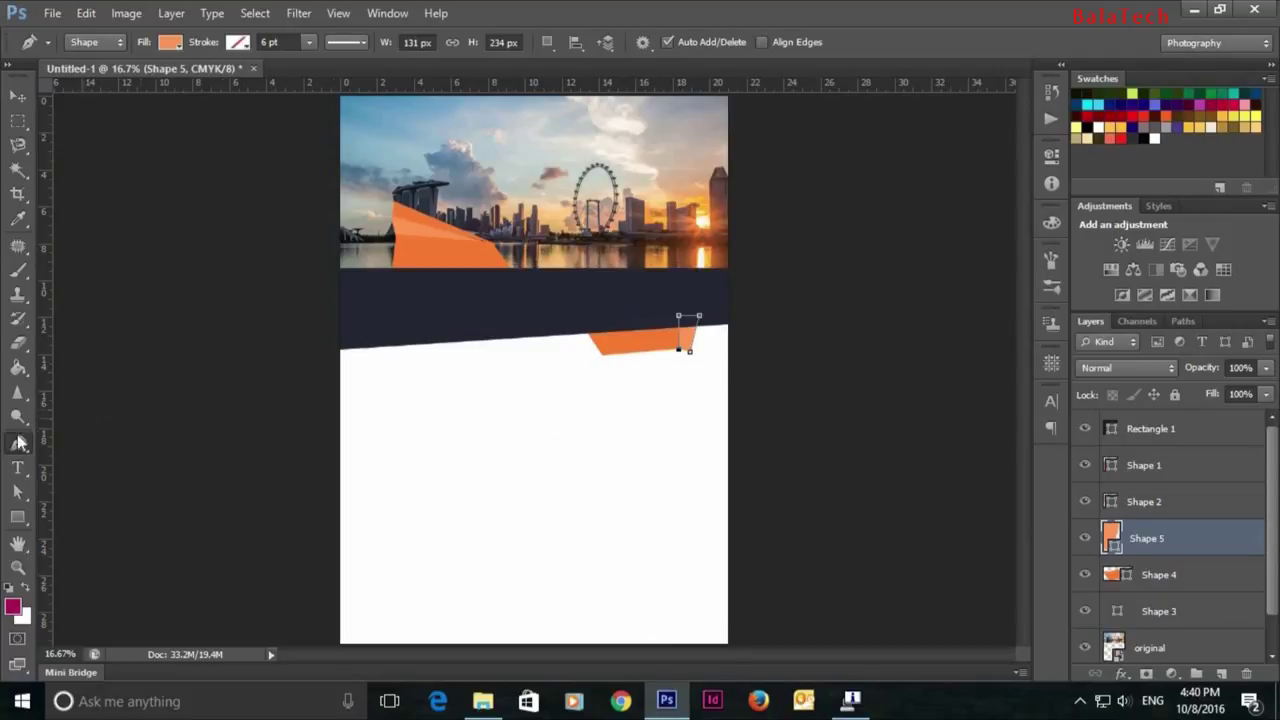
pyautogui.click(12, 489)
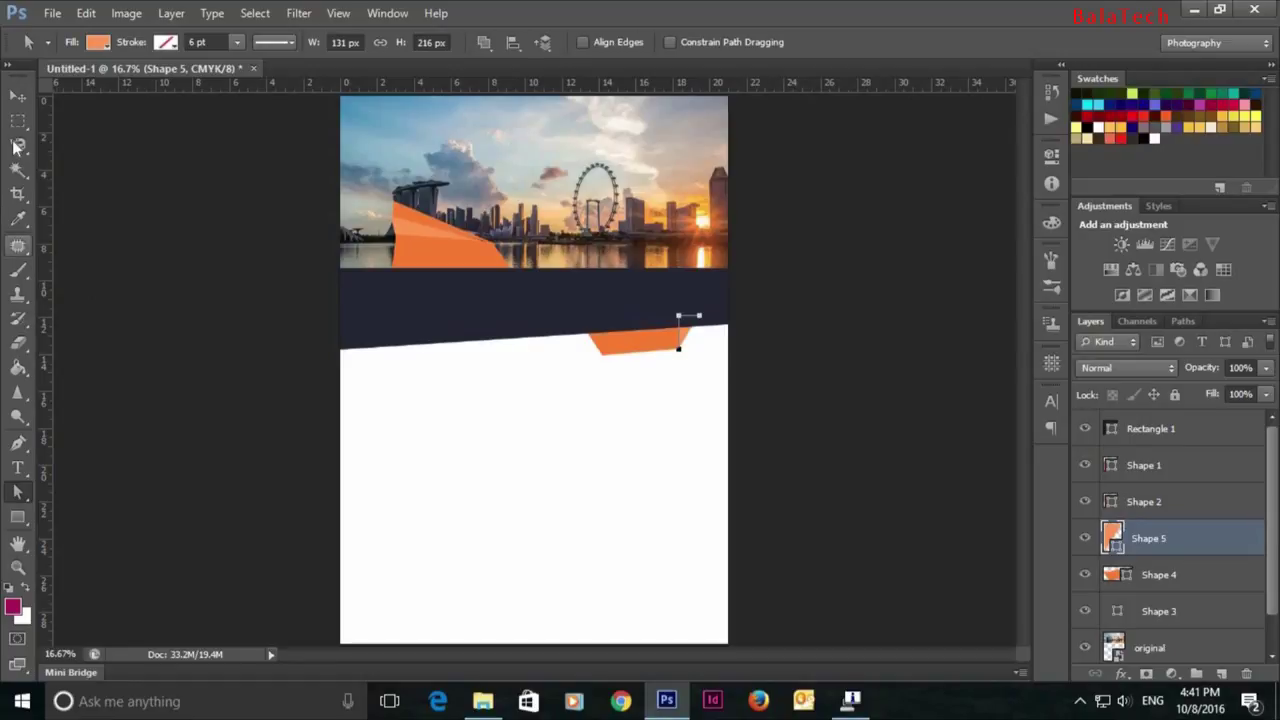
pyautogui.click(18, 96)
pyautogui.click(540, 420)
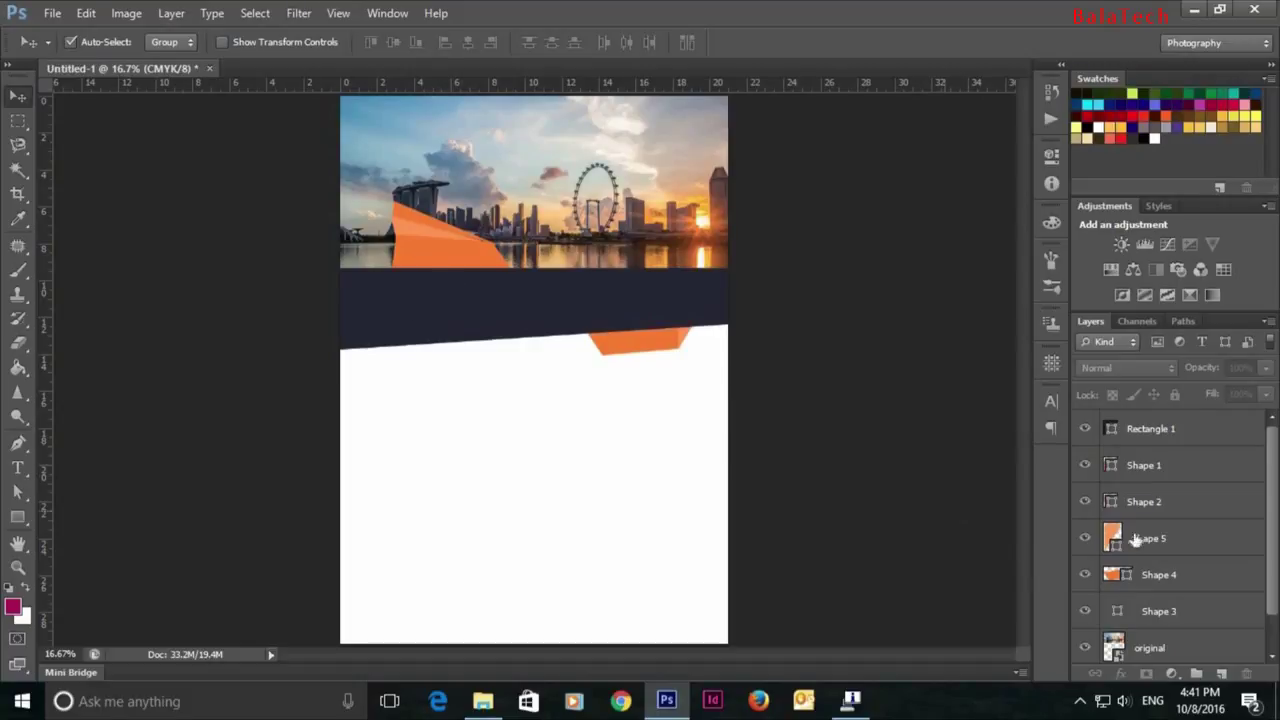
# Step: Type a FLYER title on the photo and colour it white
pyautogui.click(1212, 425)
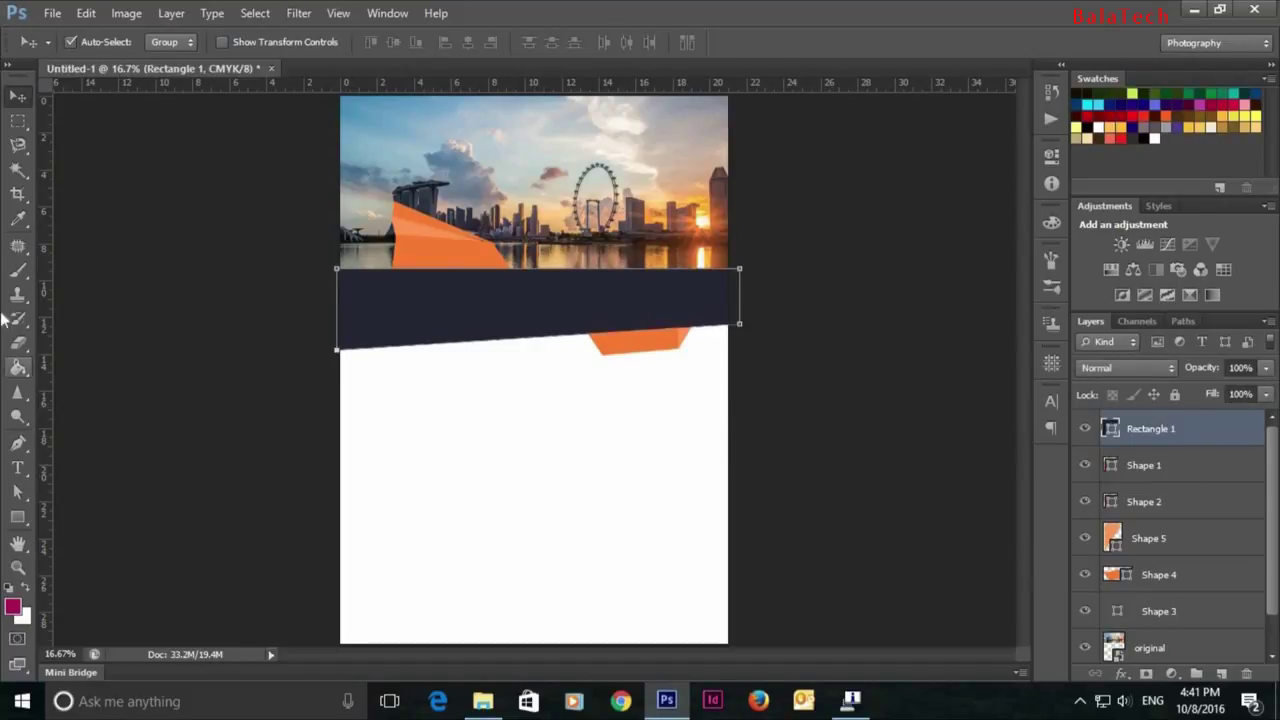
pyautogui.click(18, 467)
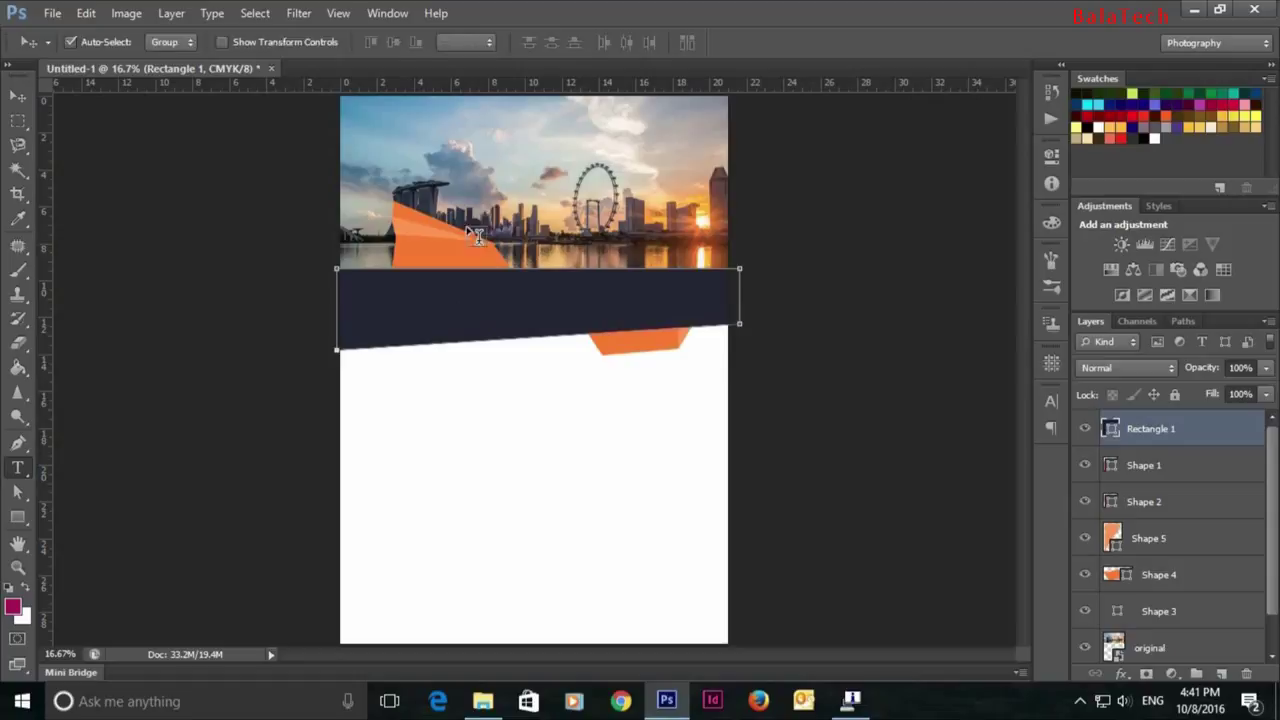
pyautogui.click(445, 183)
pyautogui.write('FLY')
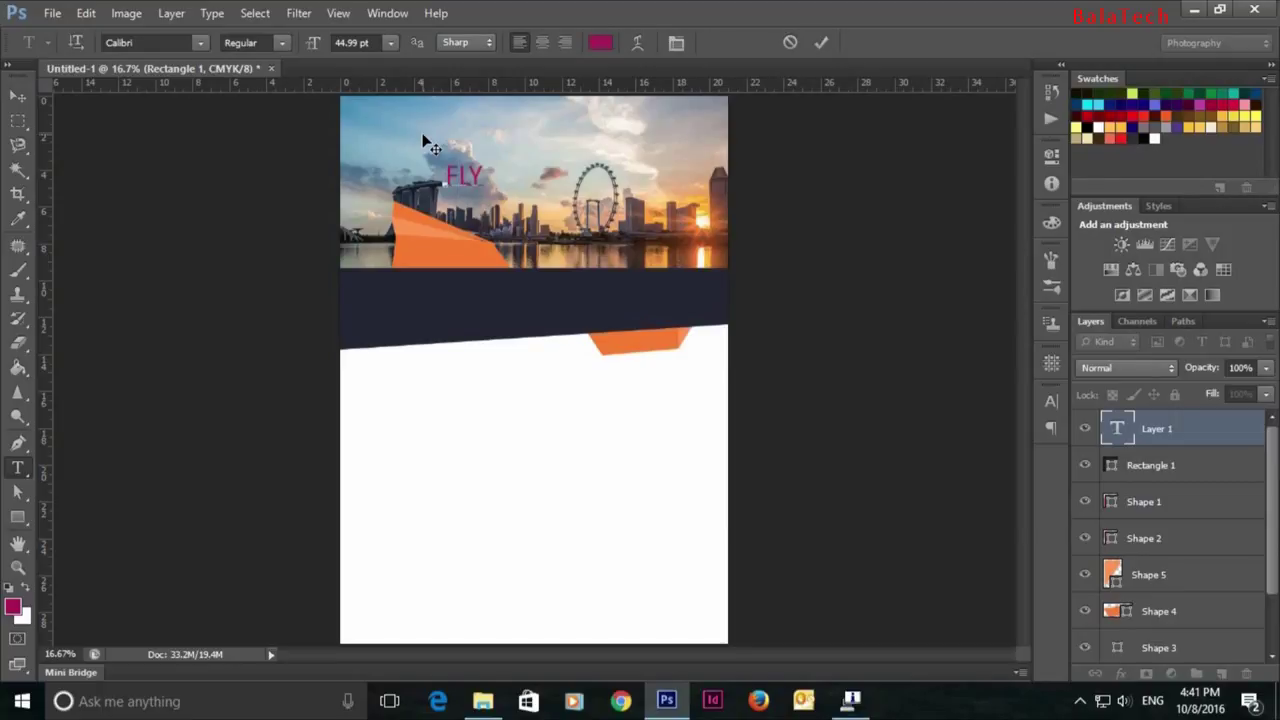
pyautogui.write('ER')
pyautogui.doubleClick(440, 172)
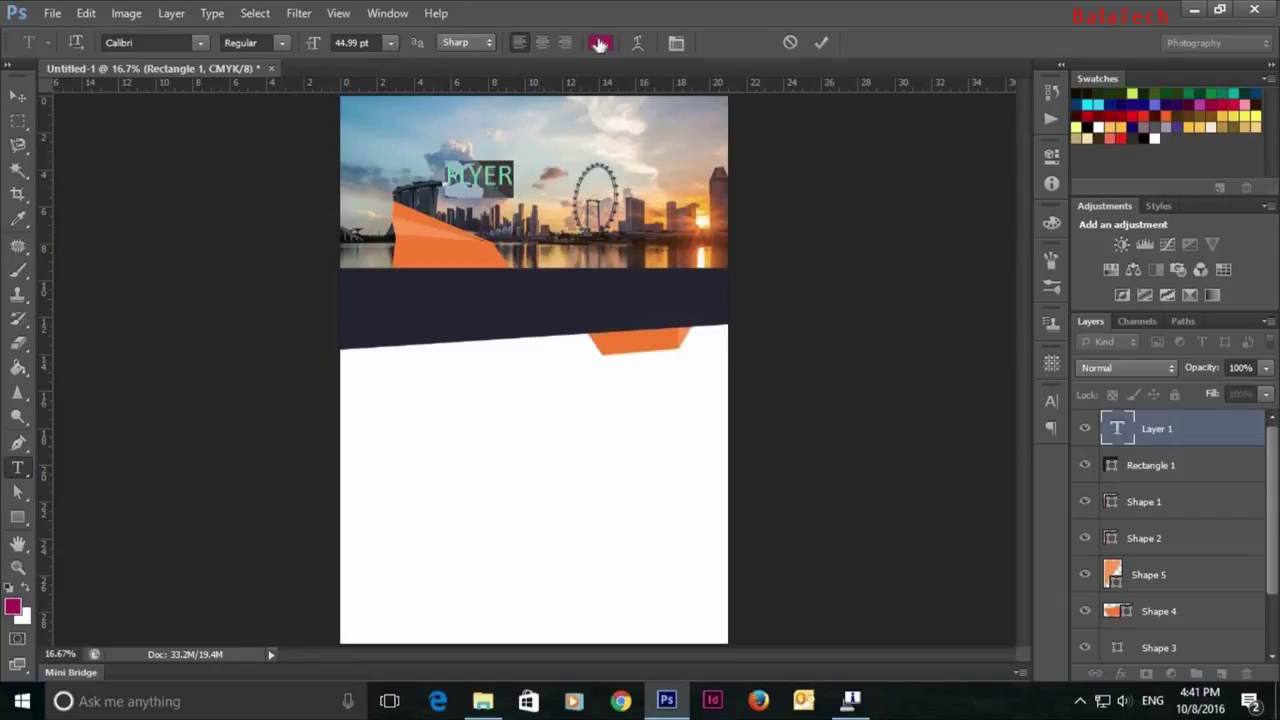
pyautogui.click(600, 45)
pyautogui.moveTo(720, 428); pyautogui.dragTo(670, 414)
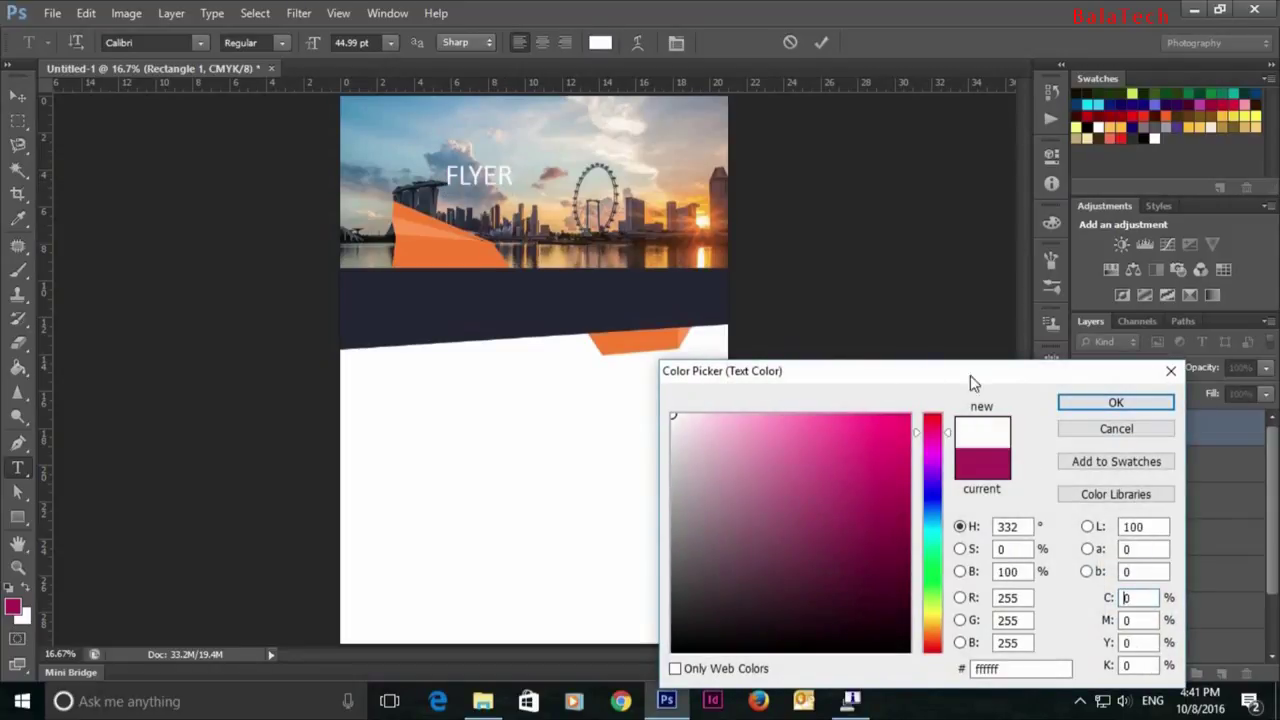
pyautogui.click(1100, 402)
pyautogui.click(821, 42)
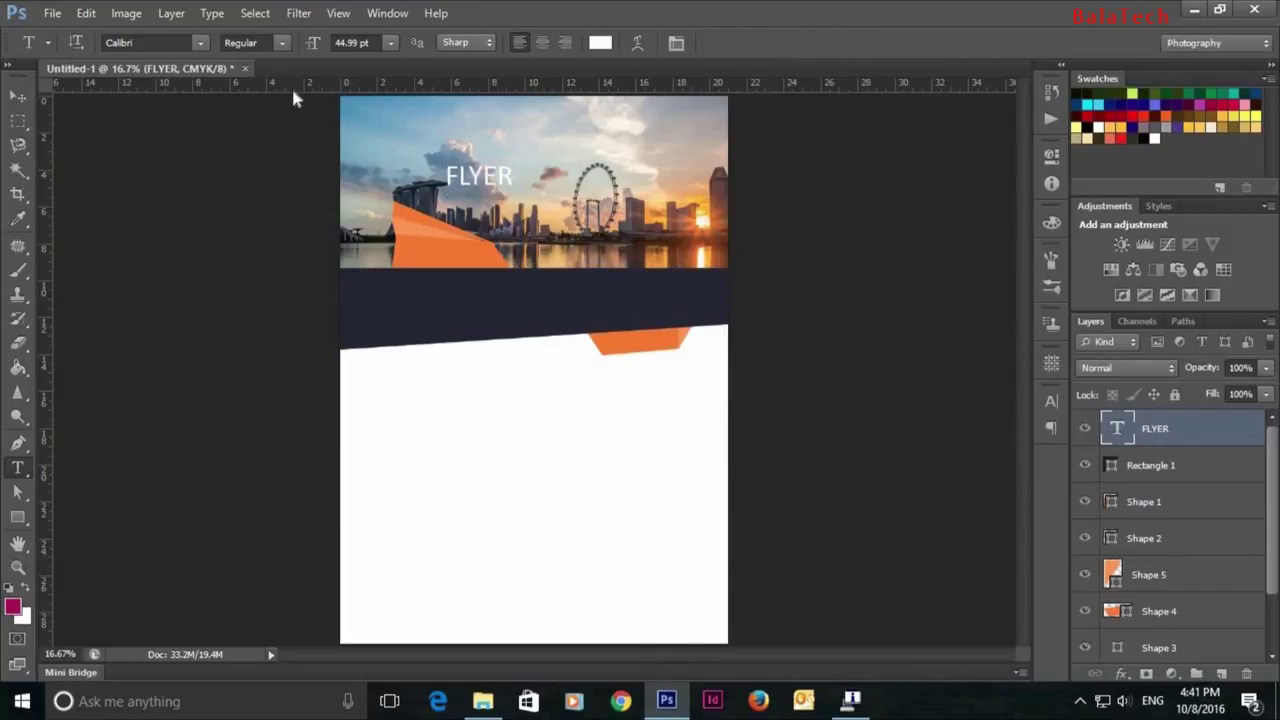
# Step: Drag the FLYER text onto the orange wedge at the photo's lower left
pyautogui.click(18, 97)
pyautogui.moveTo(464, 184); pyautogui.dragTo(429, 261)
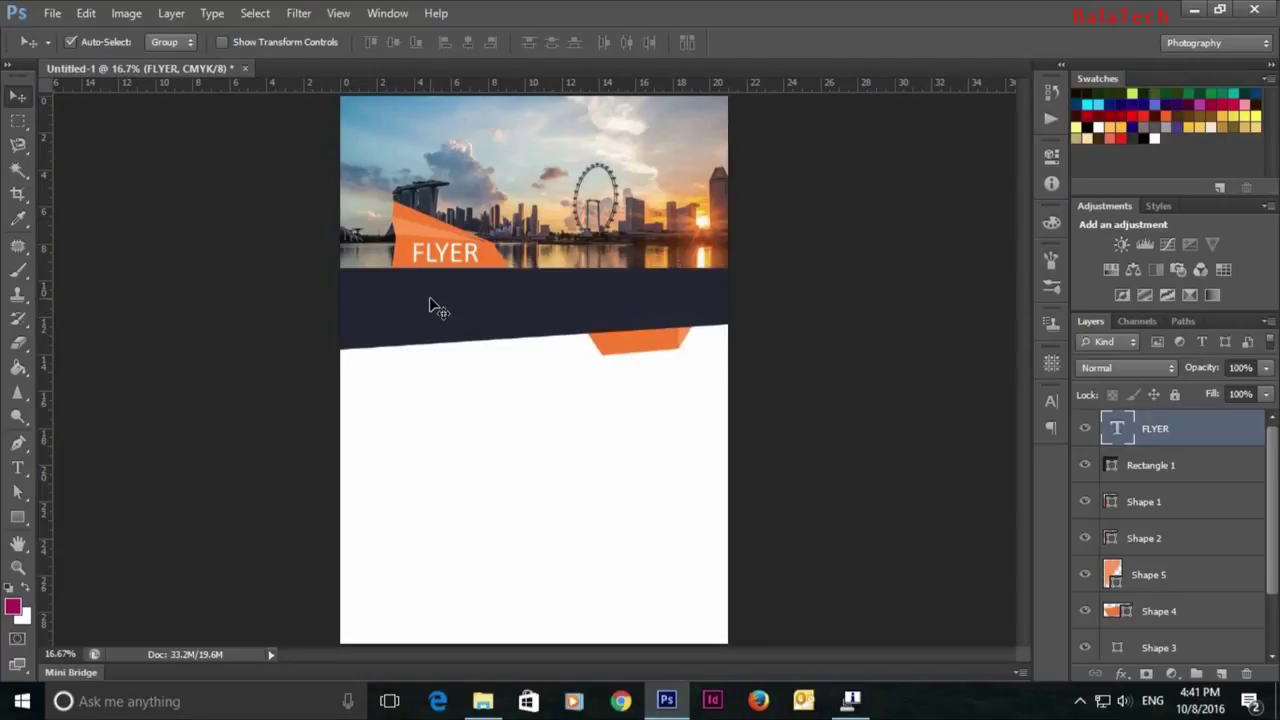
pyautogui.click(18, 467)
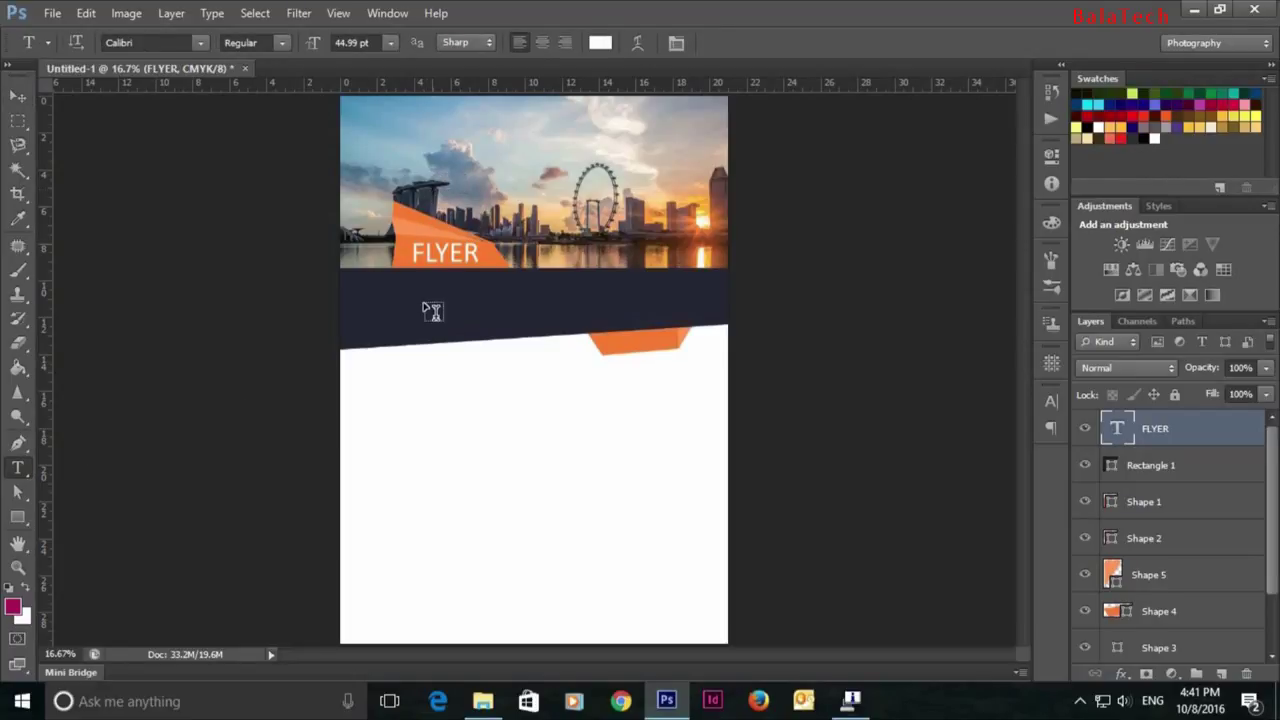
# Step: Type 'A TRIP TO SINGAPOR' on the navy band and centre it
pyautogui.click(395, 303)
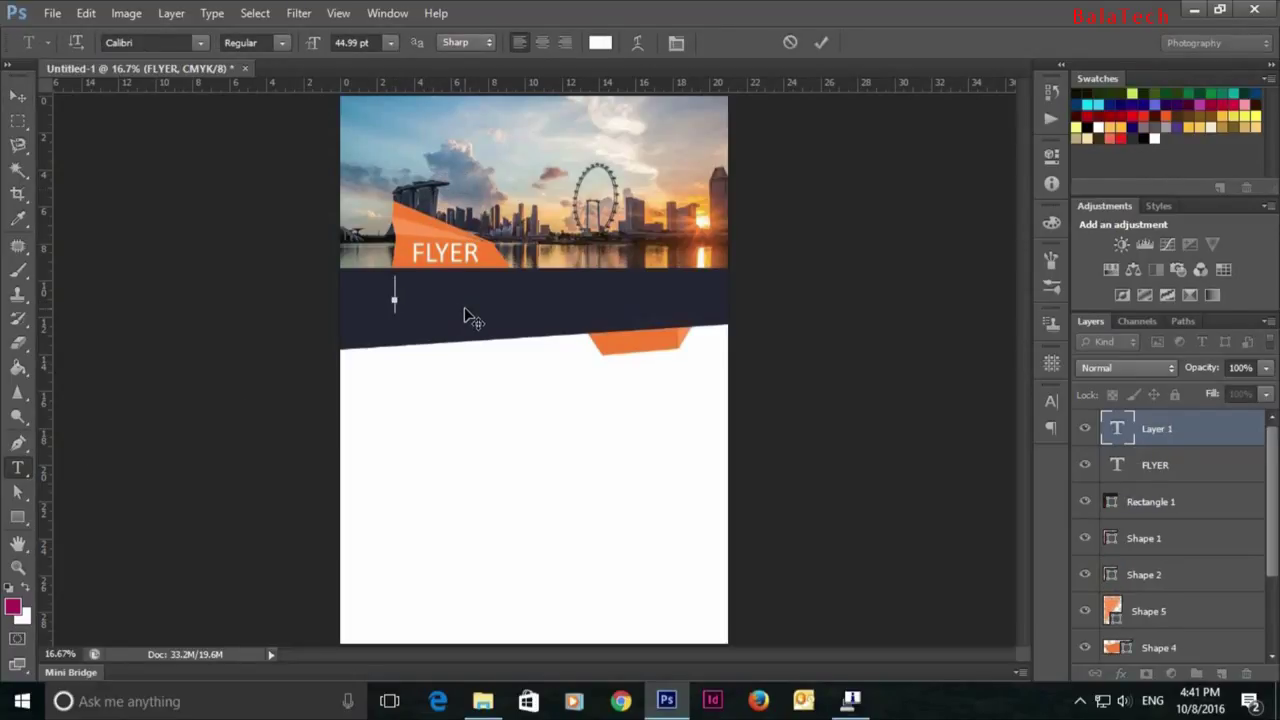
pyautogui.write('A TRIP TO SINGAPOR')
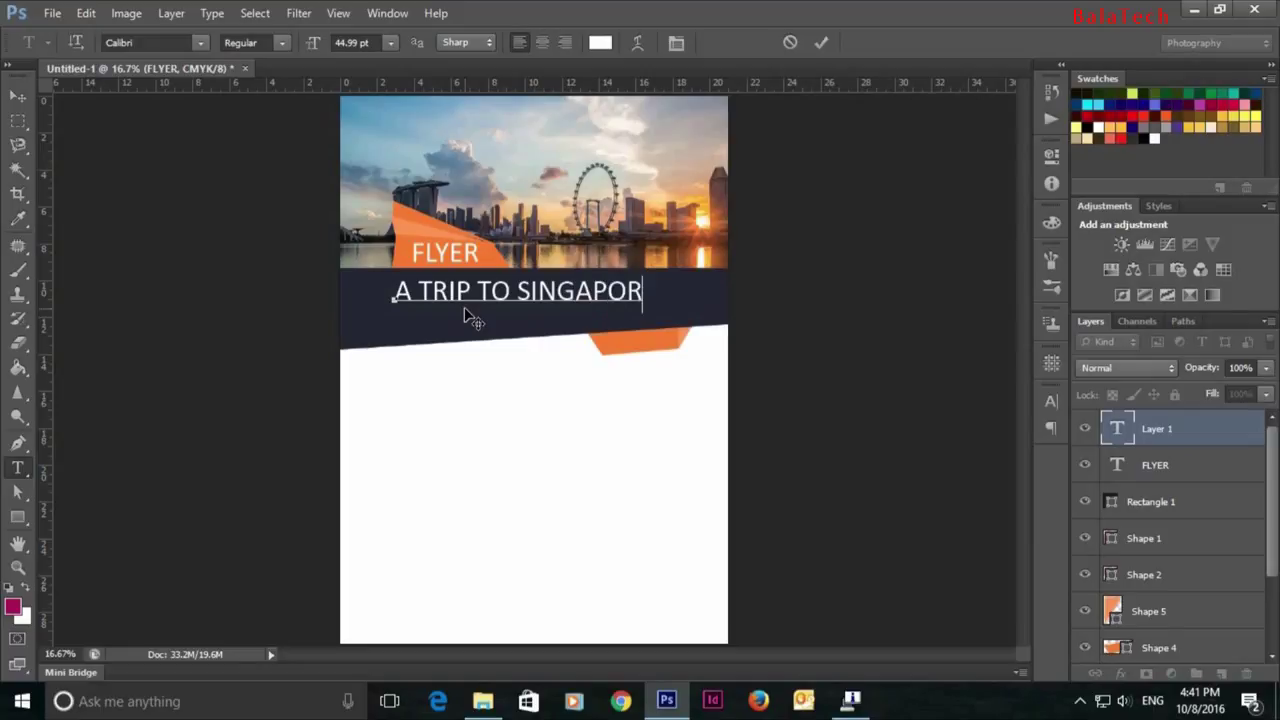
pyautogui.click(819, 43)
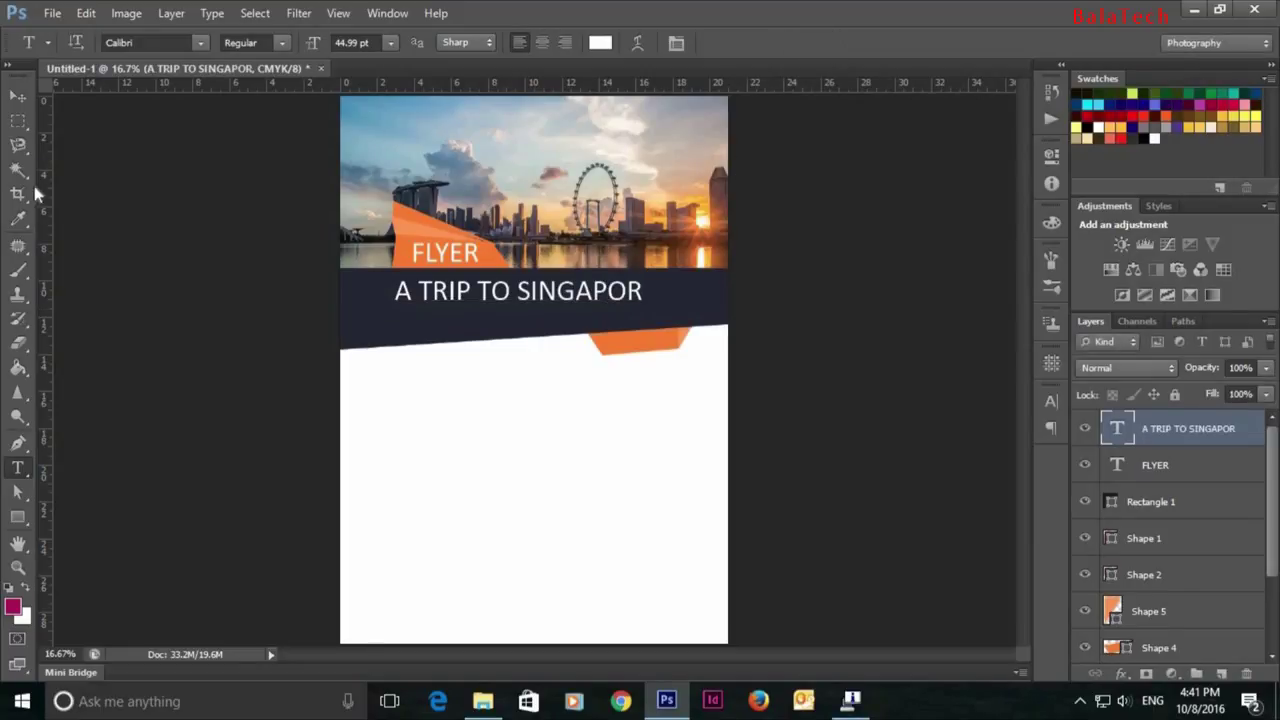
pyautogui.press('v')
pyautogui.moveTo(460, 292); pyautogui.dragTo(478, 298)
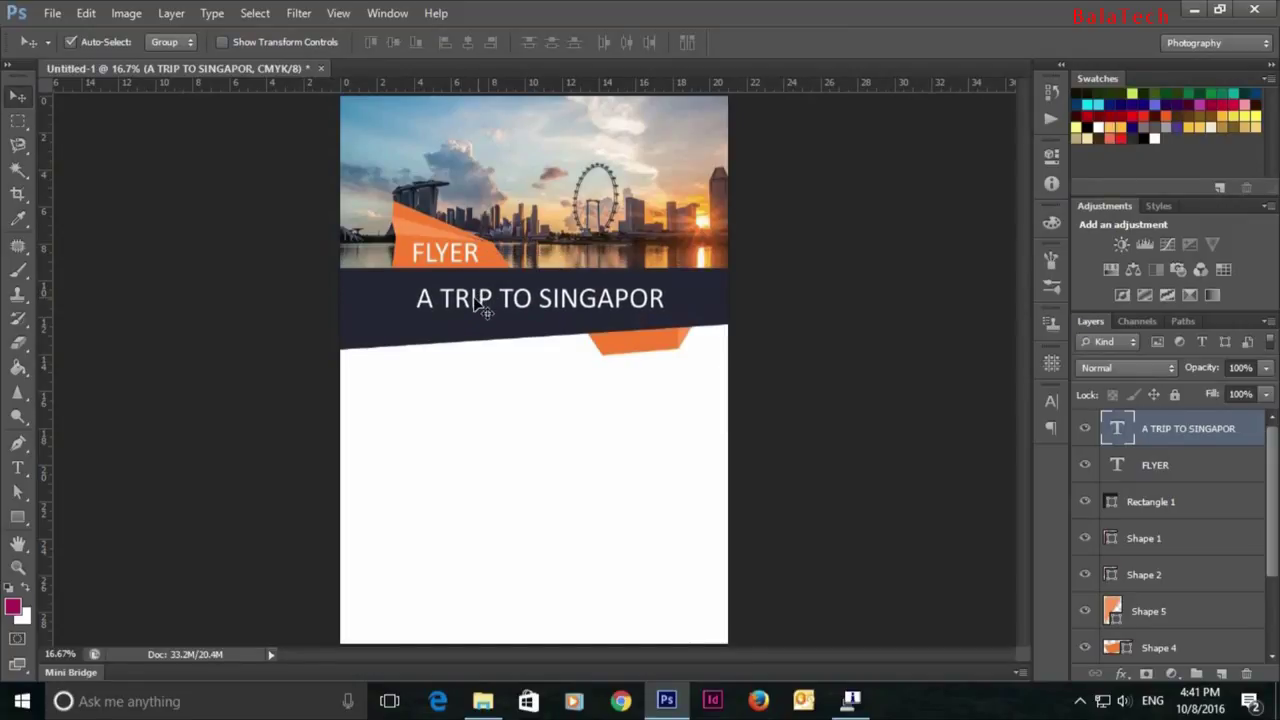
# Step: Add a '2016' text line and move it onto the lower orange shape
pyautogui.click(21, 472)
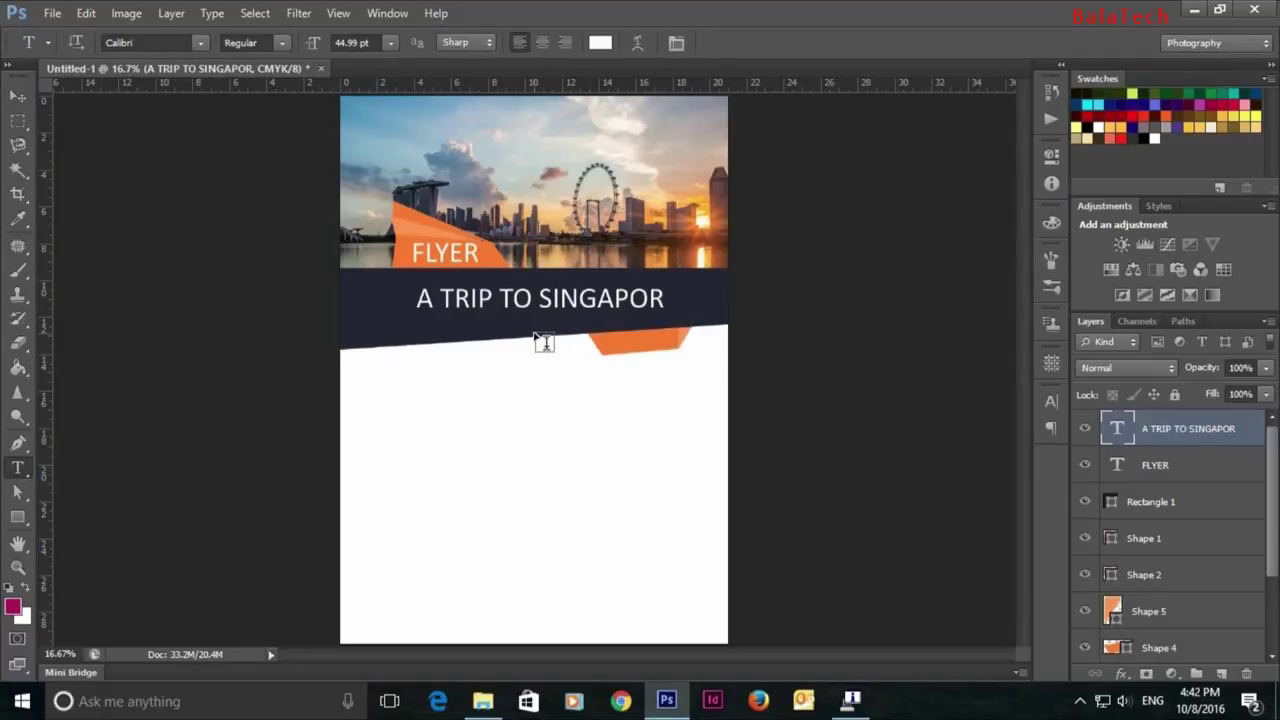
pyautogui.click(540, 340)
pyautogui.write('016')
pyautogui.click(823, 43)
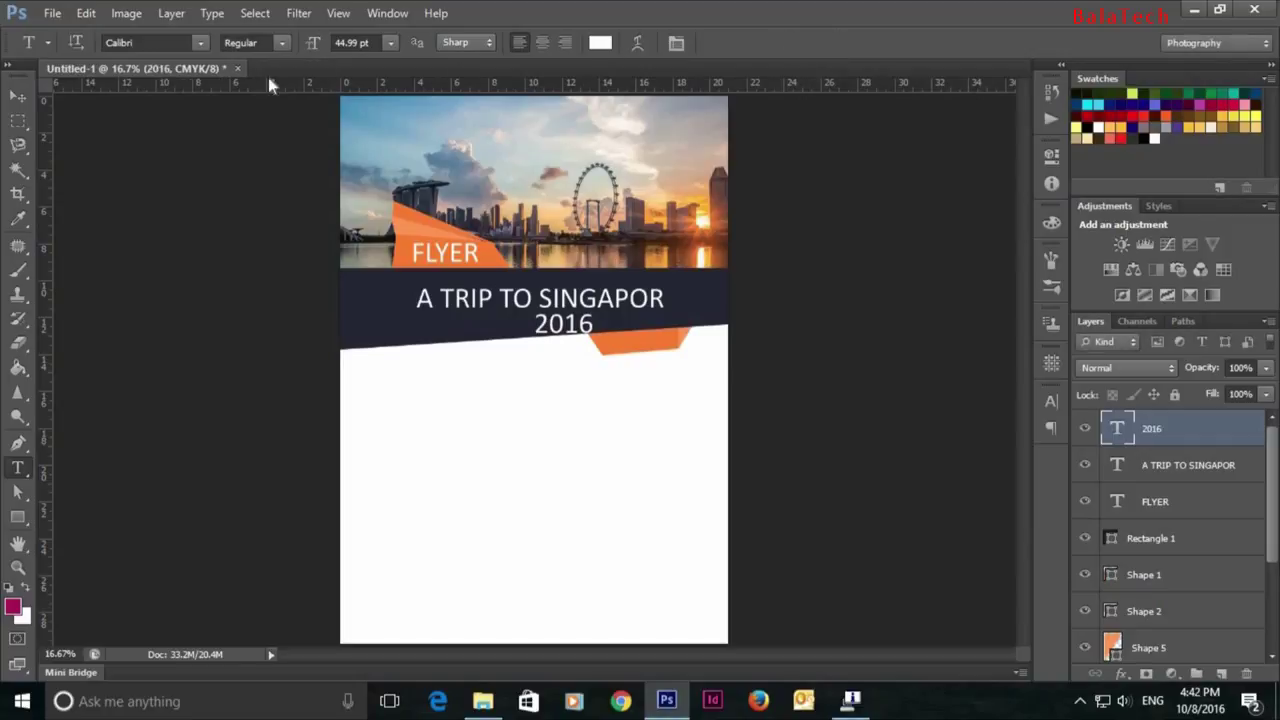
pyautogui.click(18, 96)
pyautogui.moveTo(562, 338); pyautogui.dragTo(621, 345)
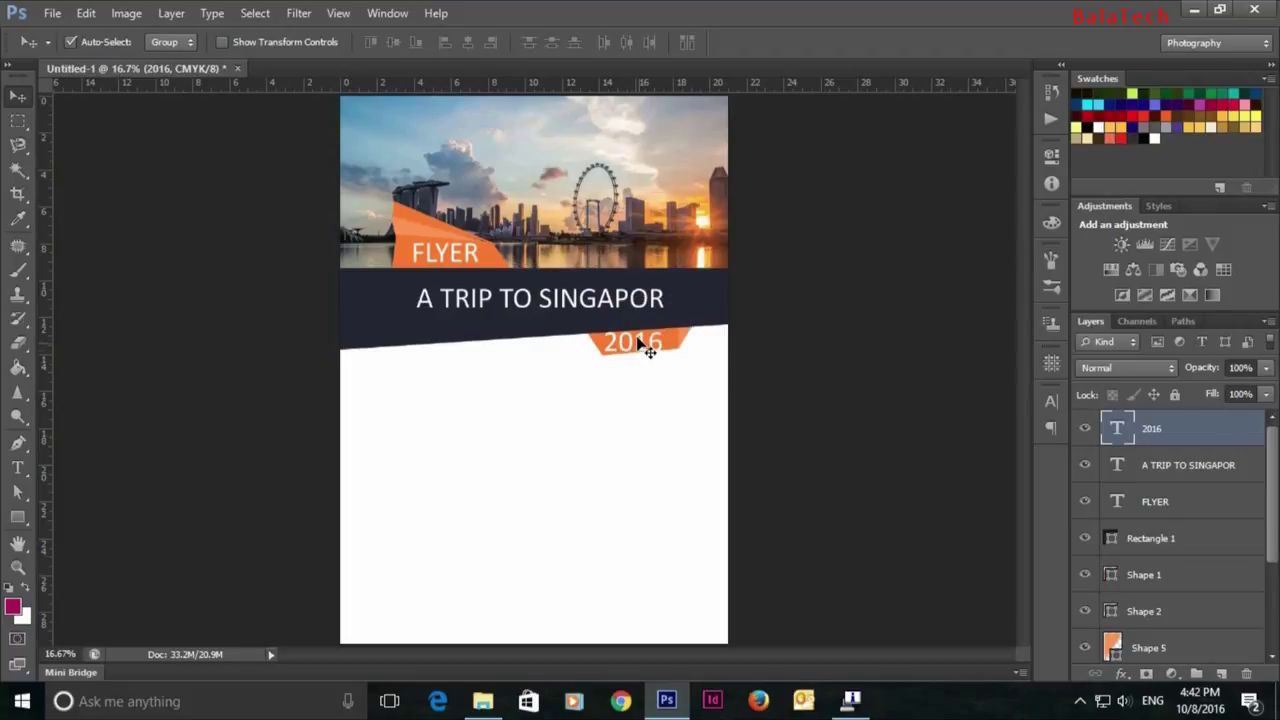
# Step: Resize the 2016 text to 36 pt and nudge it inside the orange shape
pyautogui.click(18, 467)
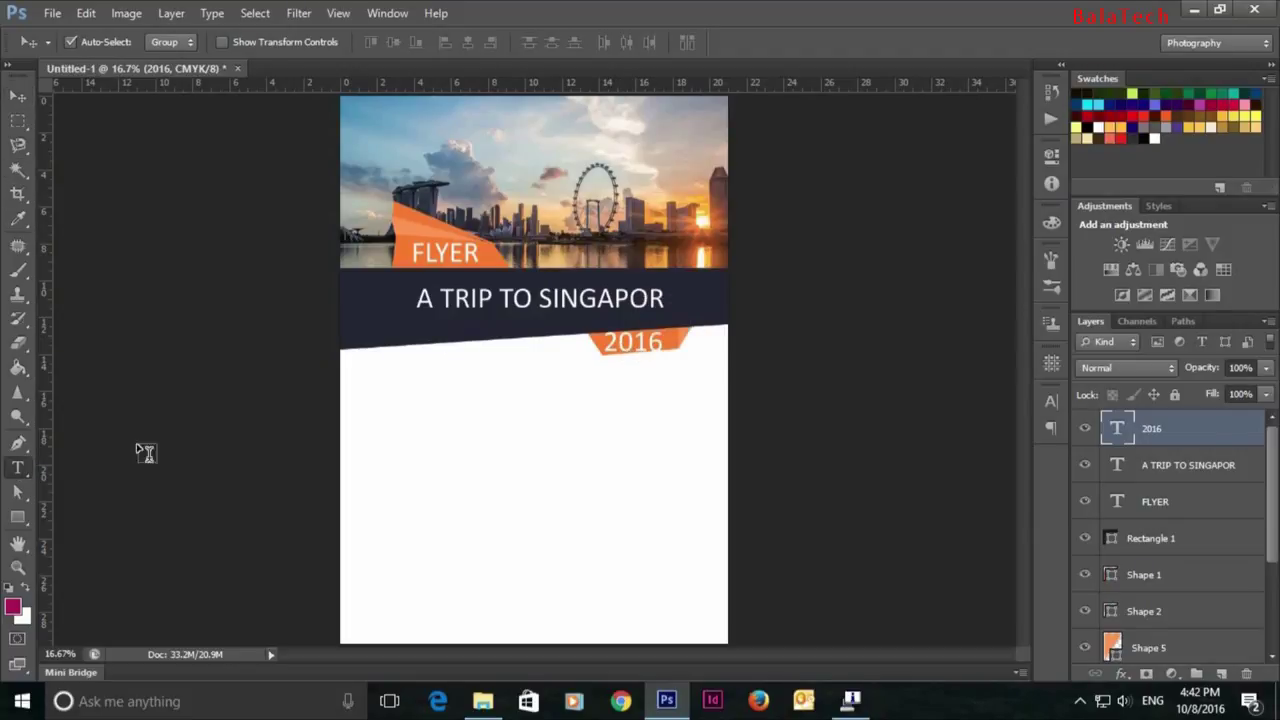
pyautogui.click(606, 345)
pyautogui.hotkey('ctrl', 'a')
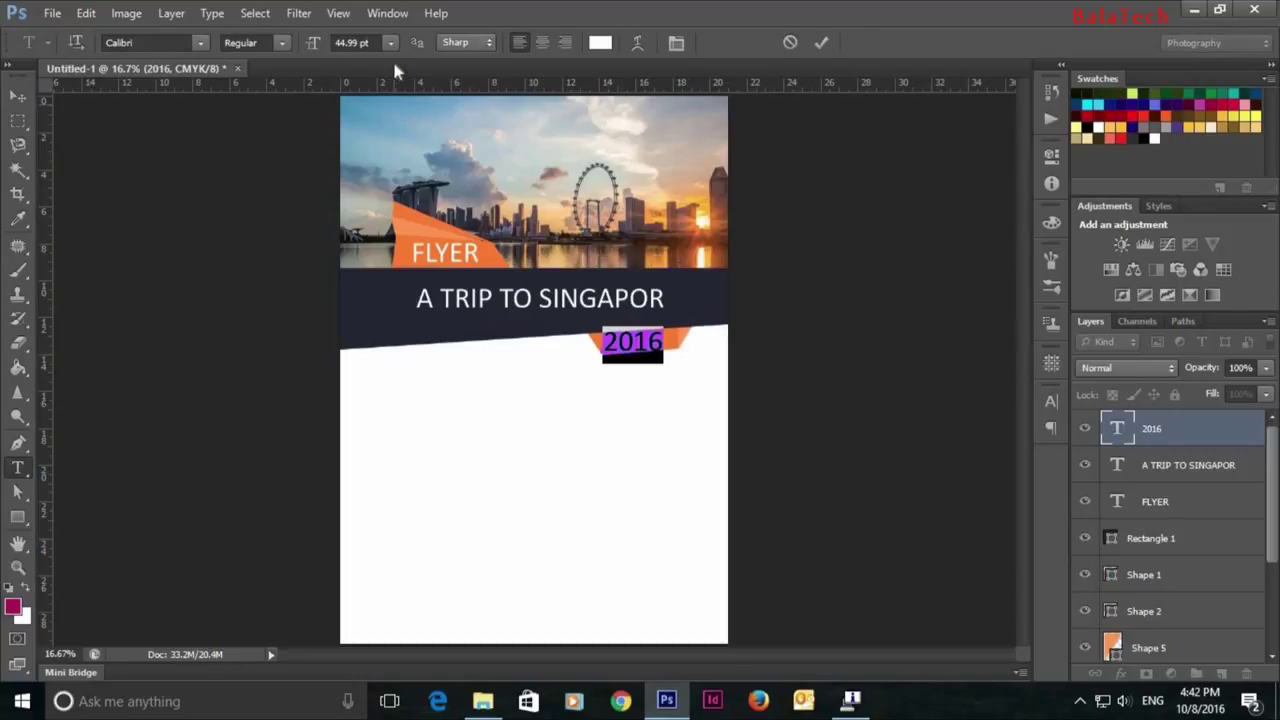
pyautogui.click(390, 42)
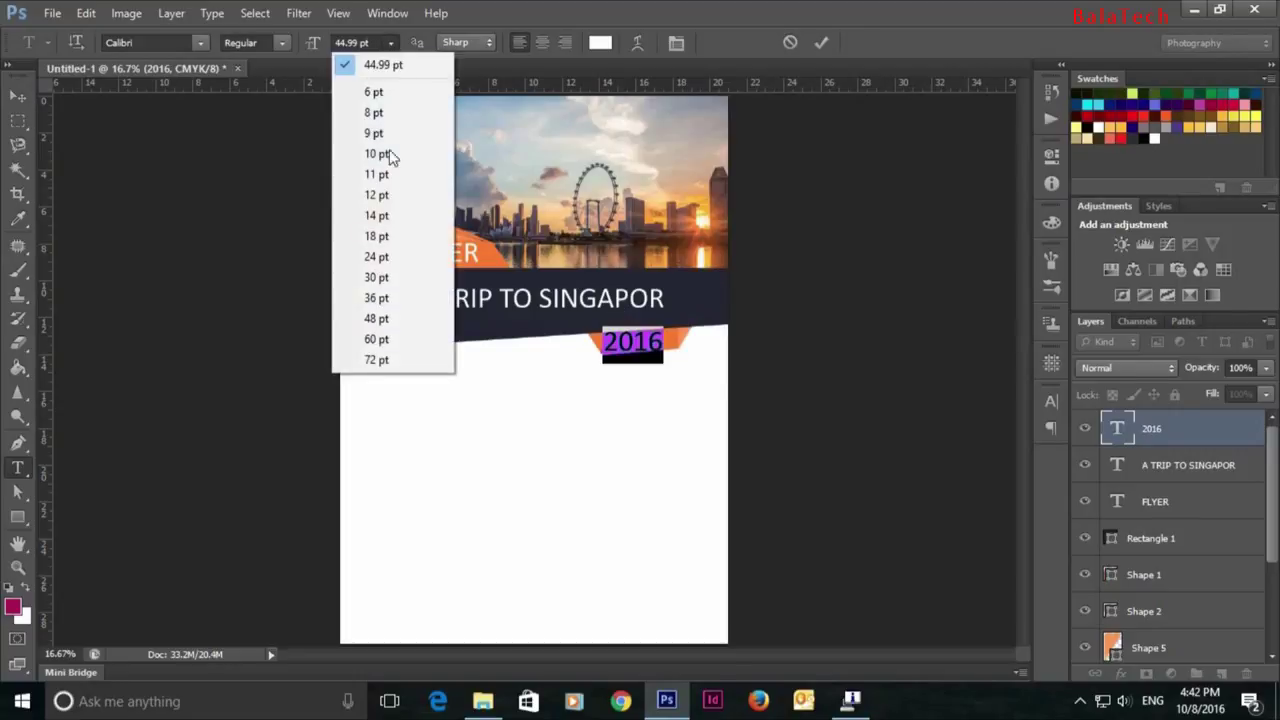
pyautogui.click(400, 293)
pyautogui.click(819, 42)
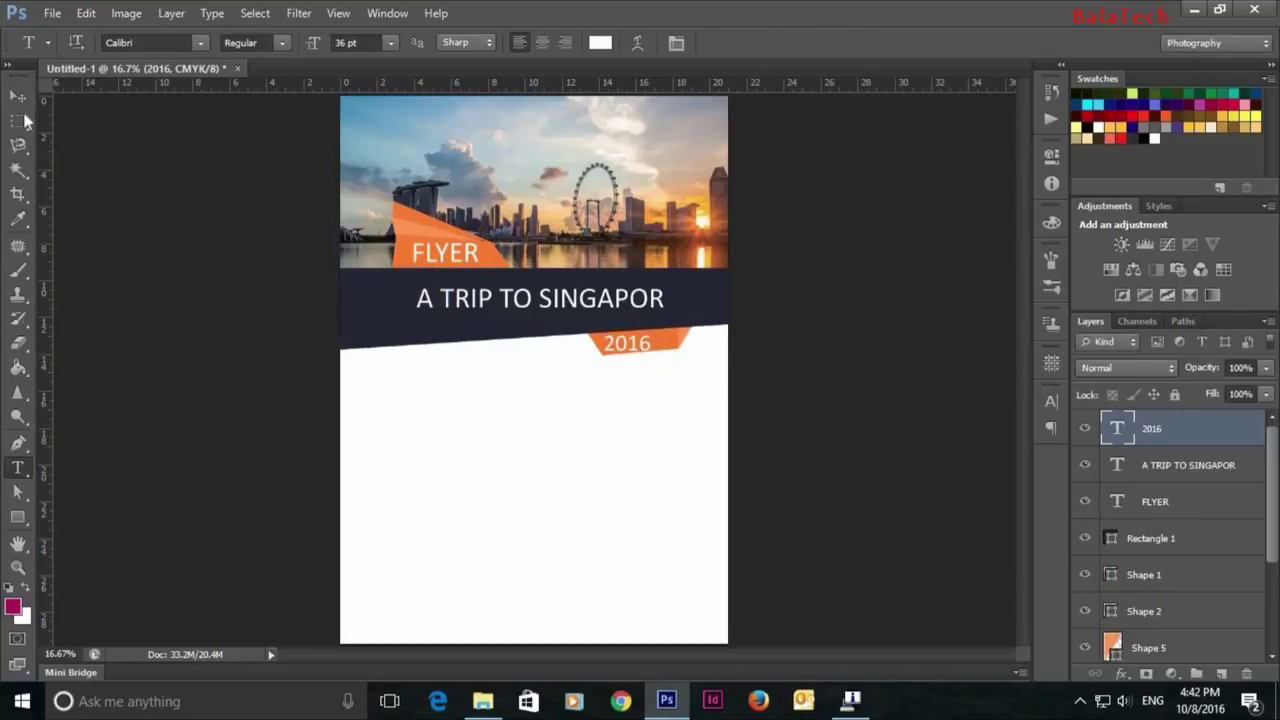
pyautogui.press('v')
pyautogui.moveTo(636, 341); pyautogui.dragTo(645, 341)
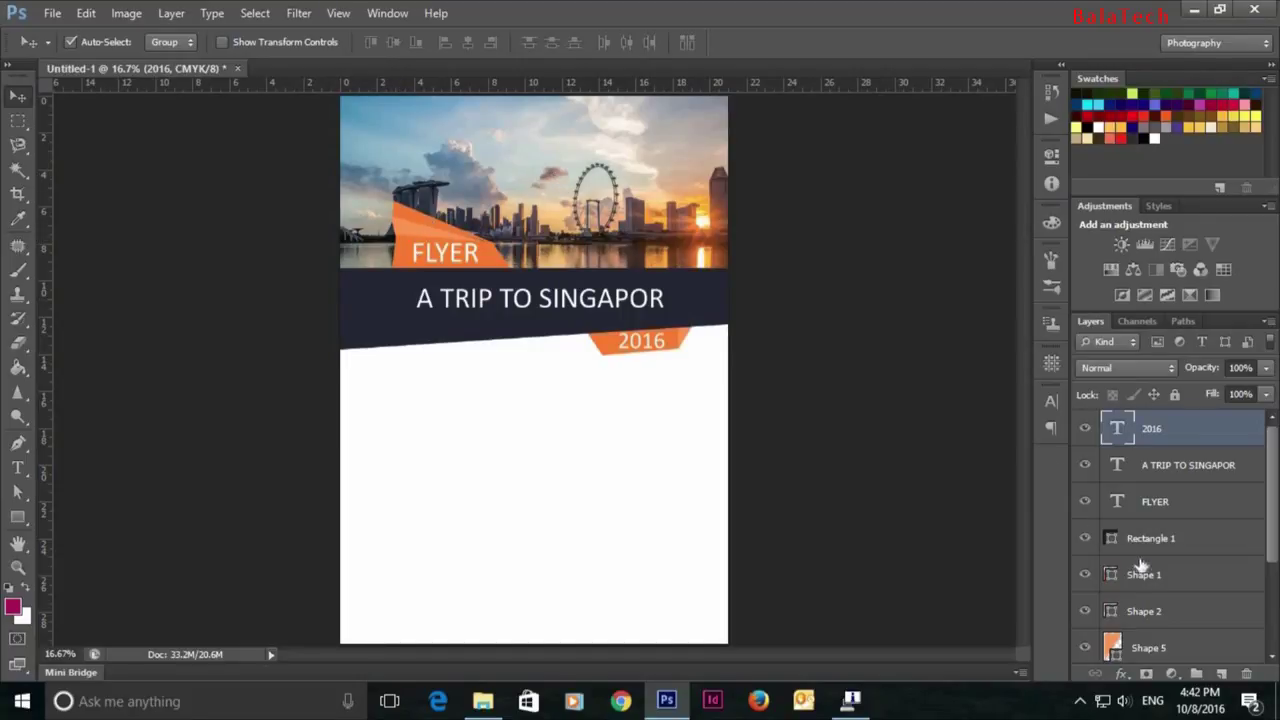
# Step: Duplicate the original skyline photo layer and move the copy to the lower page
pyautogui.scroll(-4, 1142, 566)
pyautogui.click(590, 150)
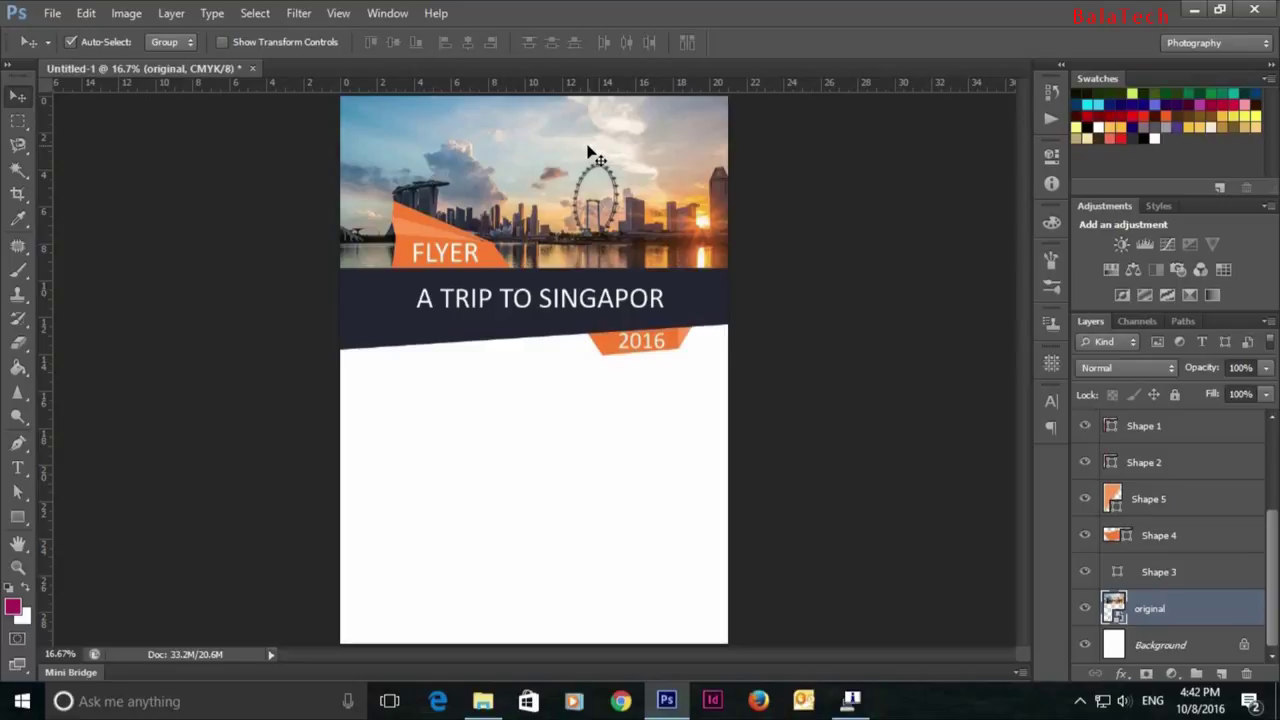
pyautogui.hotkey('ctrl', 't')
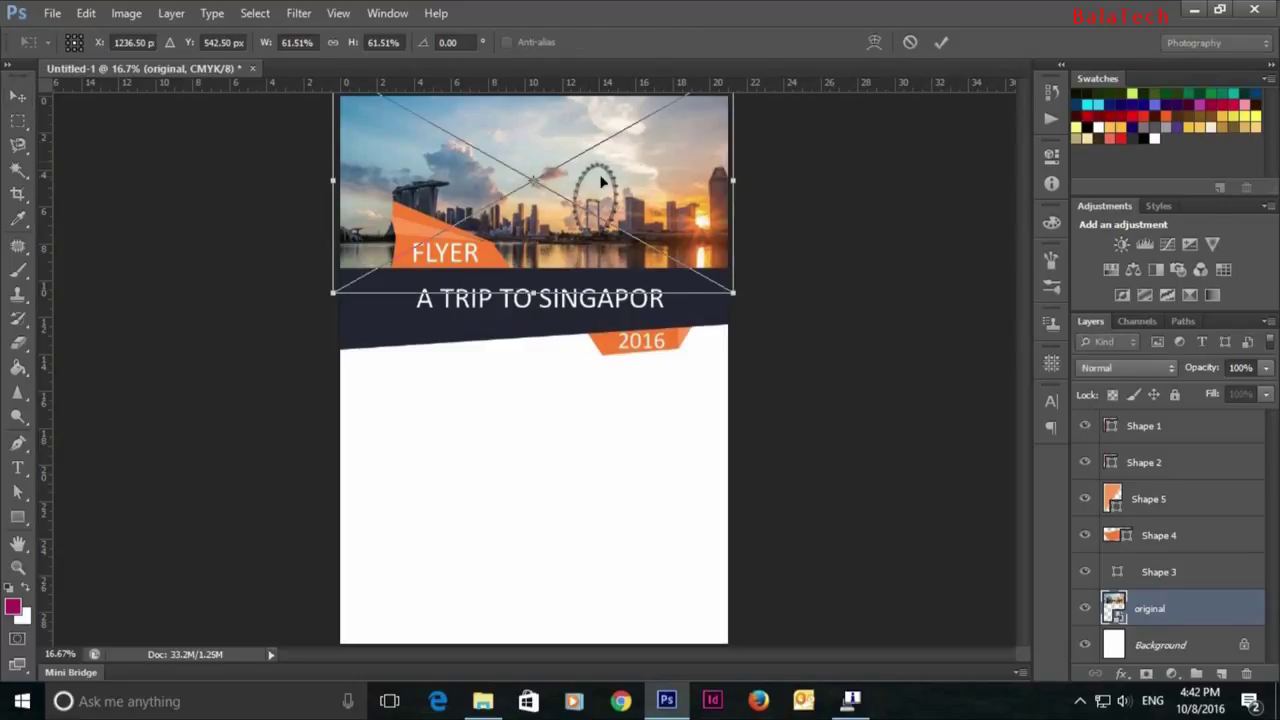
pyautogui.click(940, 42)
pyautogui.hotkey('ctrl', 'j')
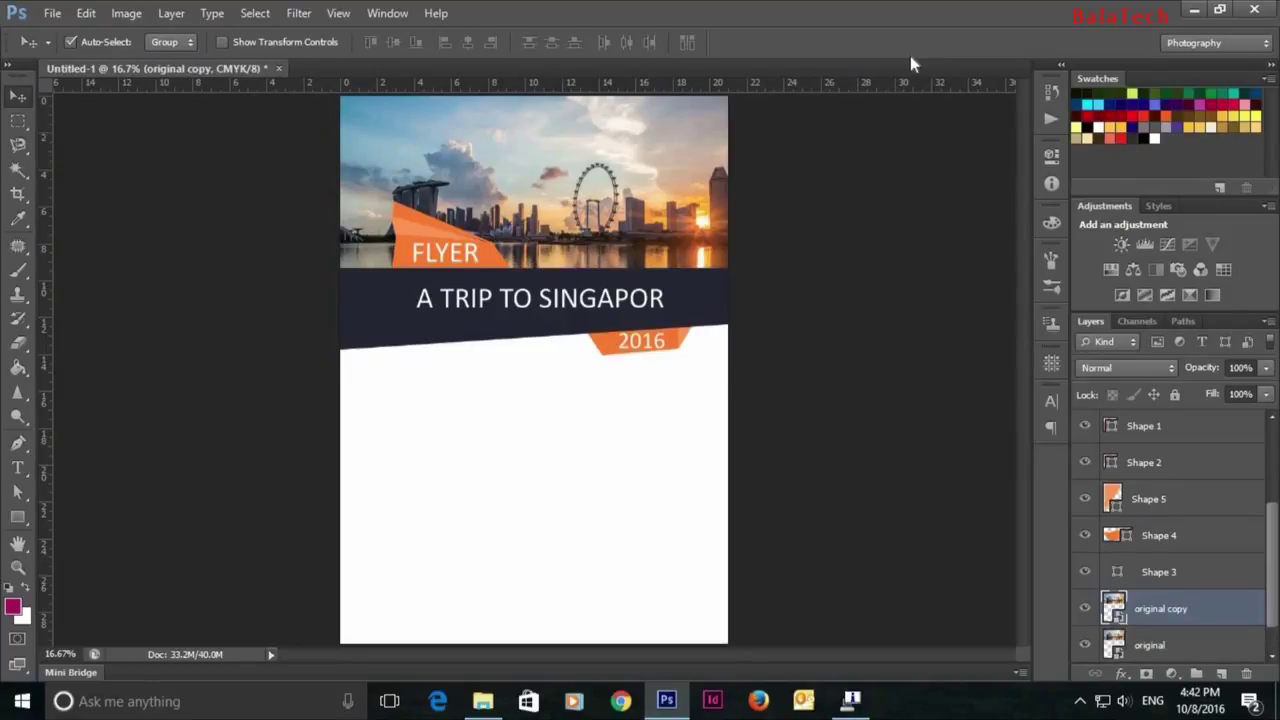
pyautogui.moveTo(580, 214)
pyautogui.mouseDown()
pyautogui.moveTo(576, 406)
pyautogui.moveTo(588, 447)
pyautogui.mouseUp()
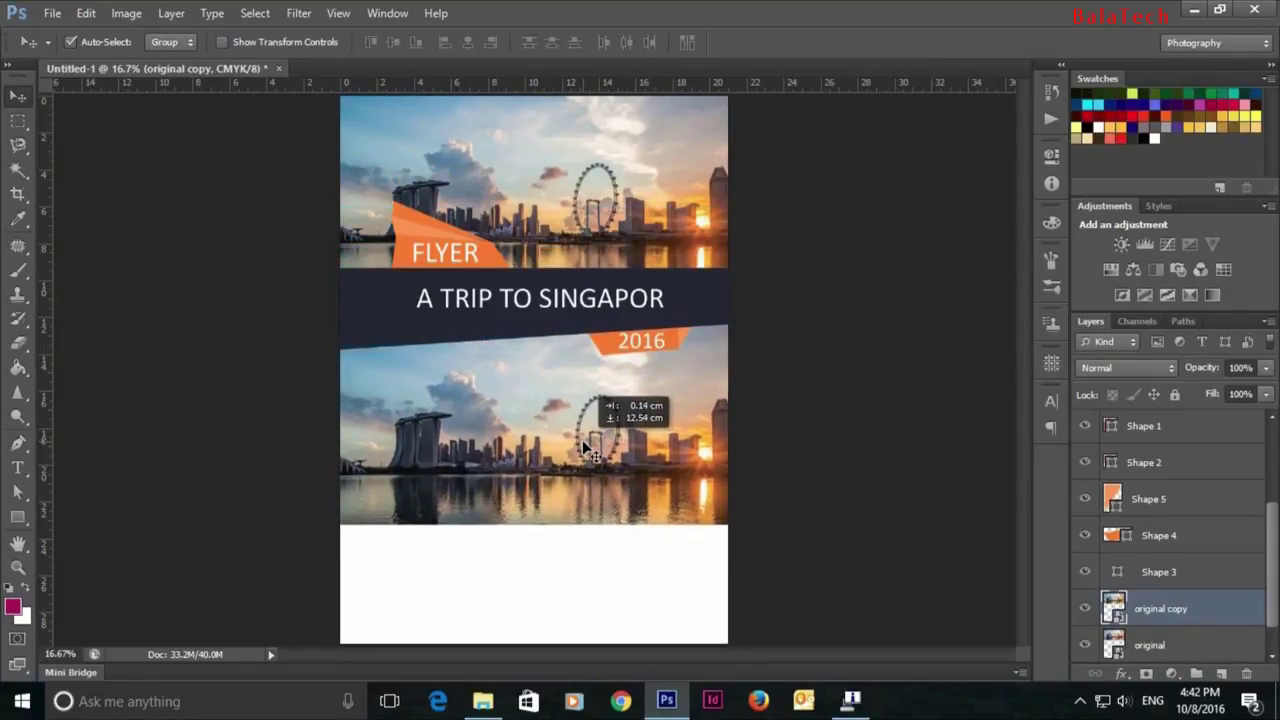
# Step: Scale the photo copy to about 127% and stack it beneath the original layer
pyautogui.hotkey('ctrl', 't')
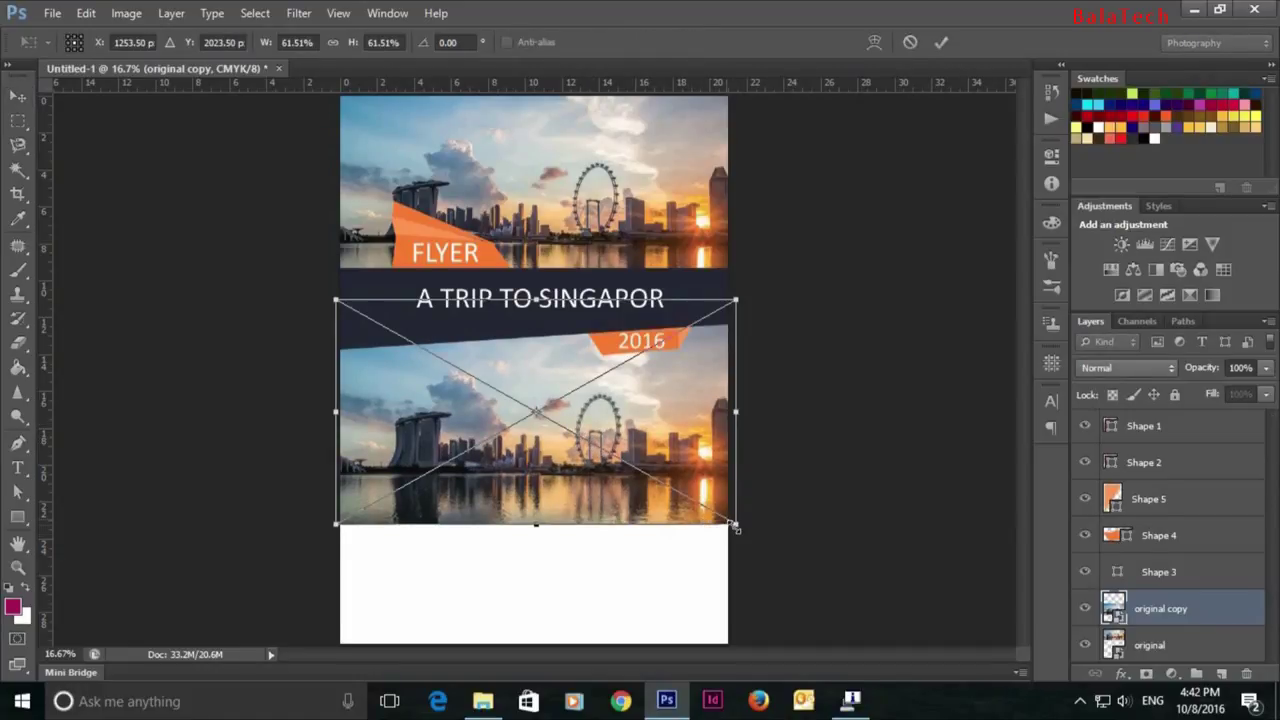
pyautogui.moveTo(746, 564)
pyautogui.mouseDown()
pyautogui.moveTo(789, 626)
pyautogui.moveTo(843, 634)
pyautogui.moveTo(930, 690)
pyautogui.mouseUp()
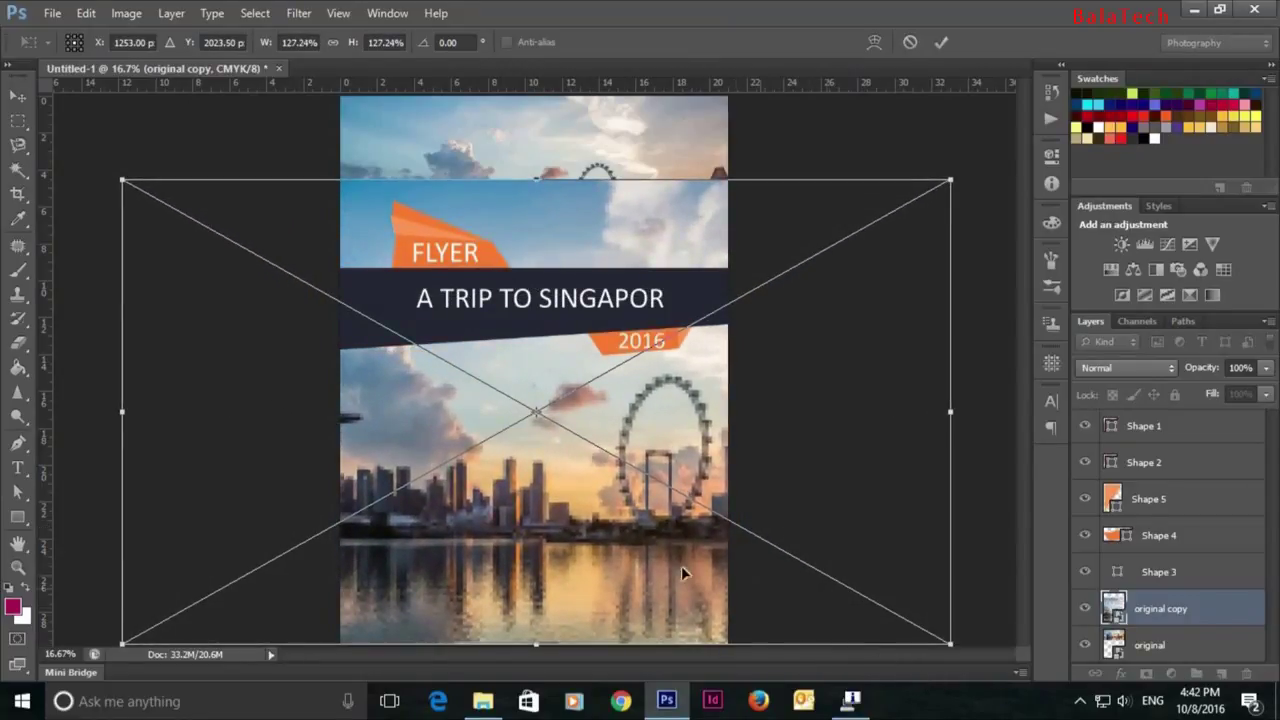
pyautogui.moveTo(636, 564); pyautogui.dragTo(631, 584)
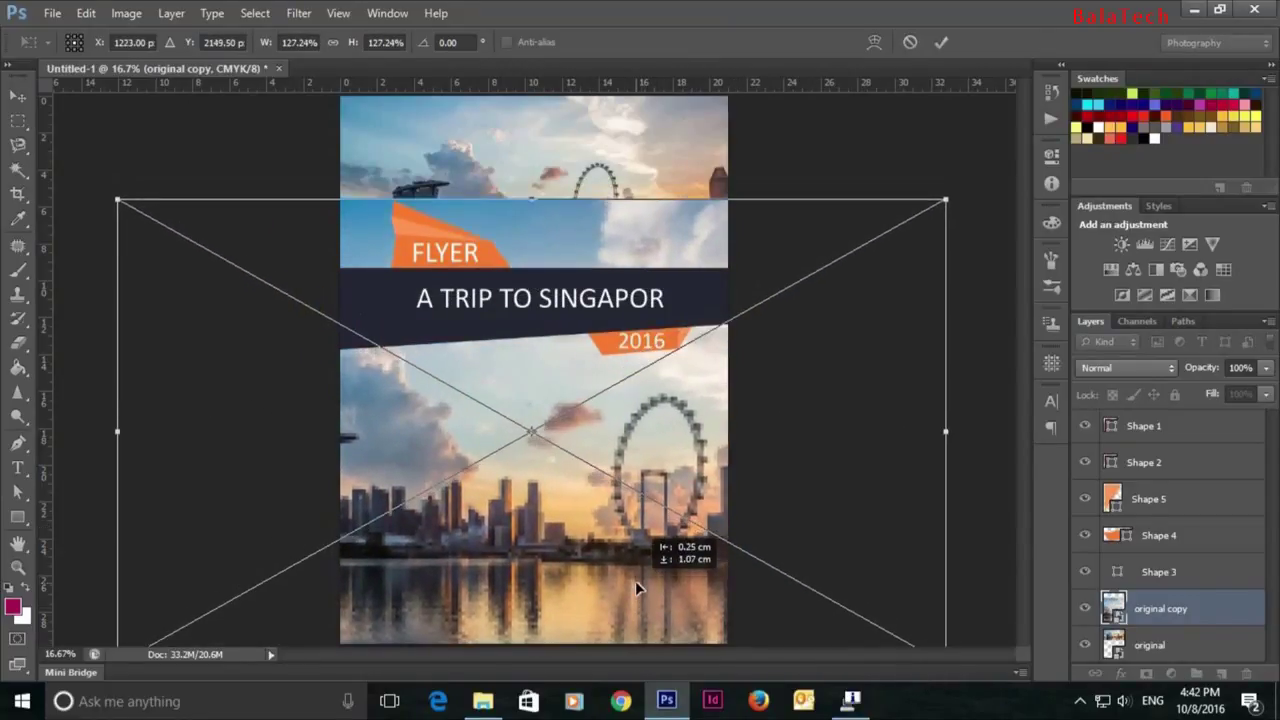
pyautogui.click(942, 46)
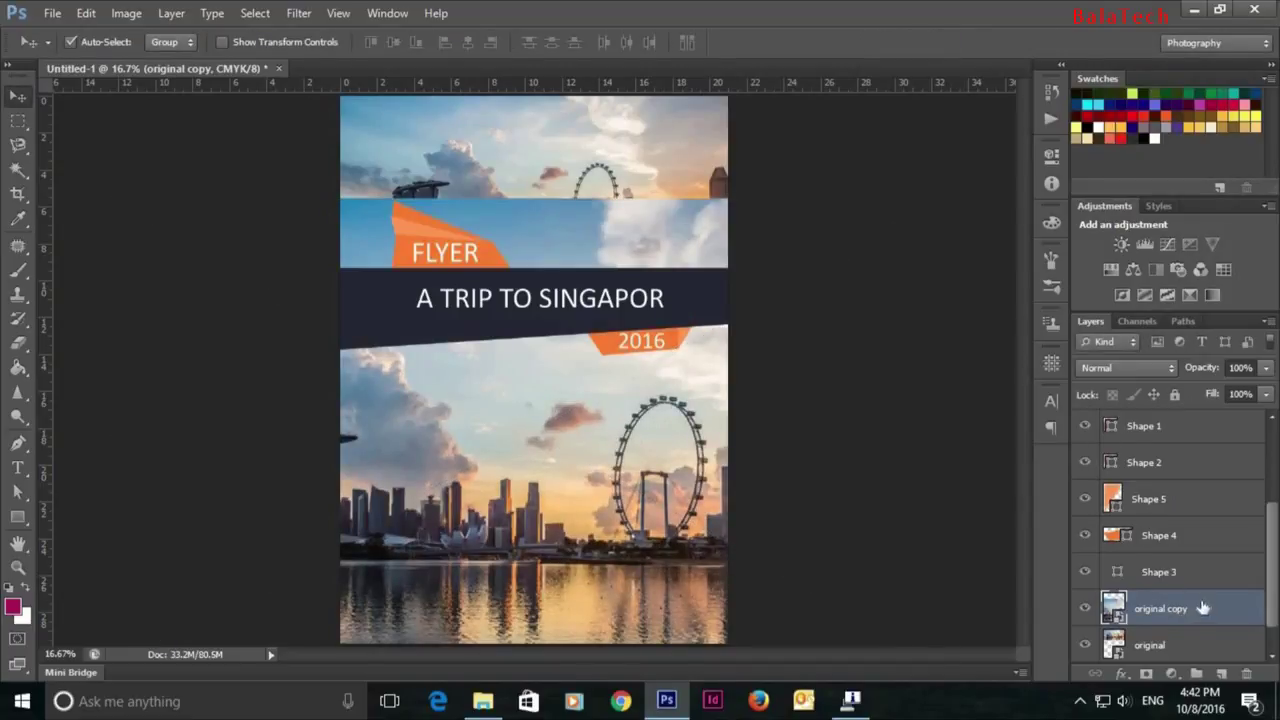
pyautogui.scroll(-1, 1204, 587)
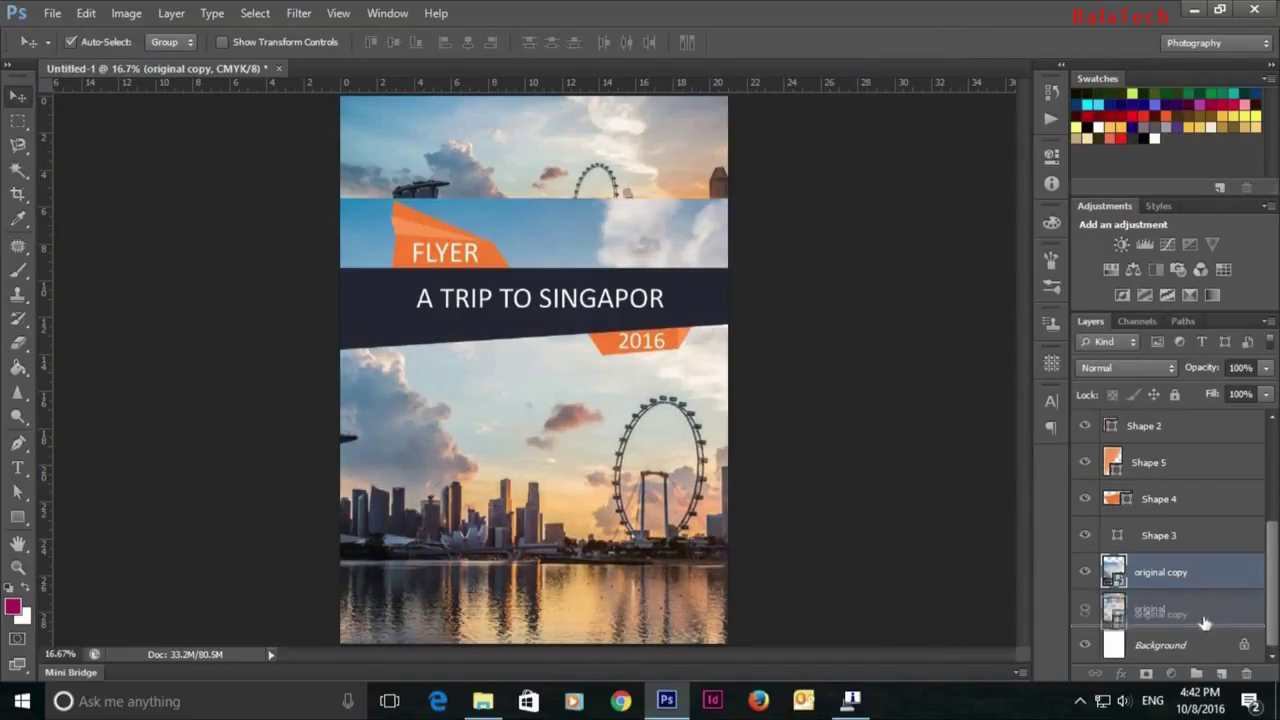
pyautogui.moveTo(1196, 577); pyautogui.dragTo(1196, 614)
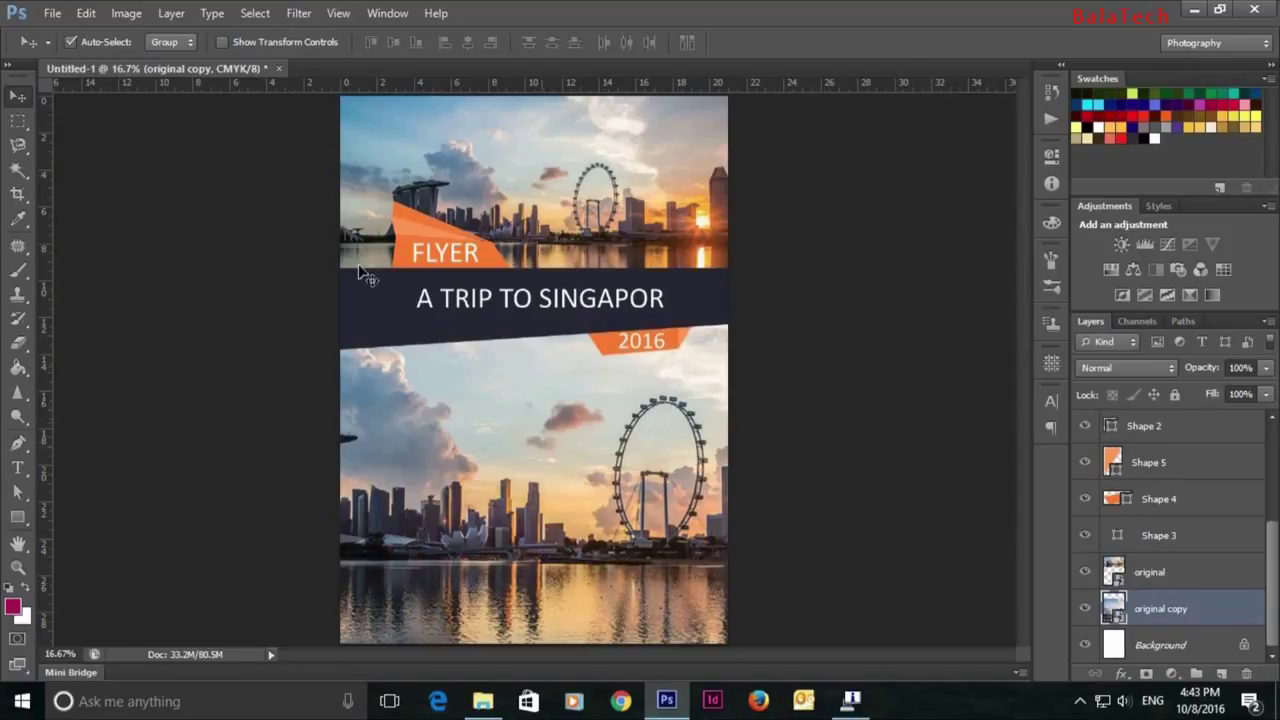
# Step: Apply a 45.6-pixel Gaussian Blur to the lower Singapore skyline photo
pyautogui.click(298, 13)
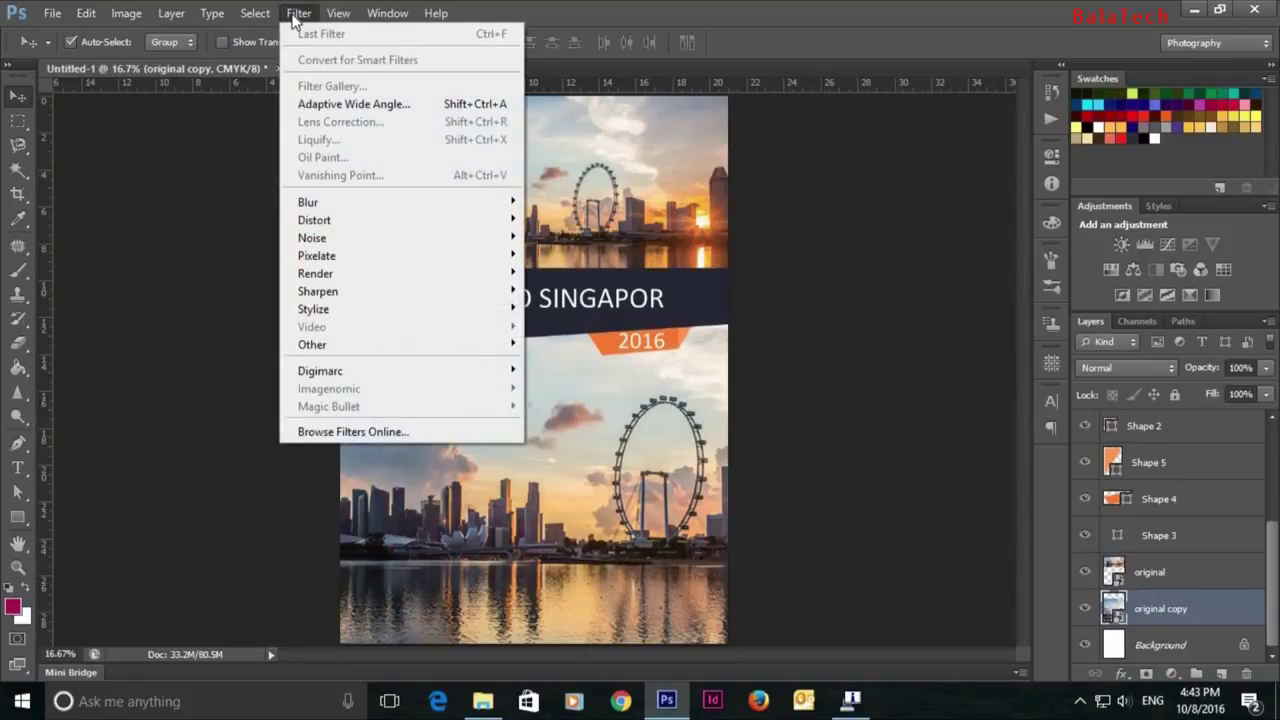
pyautogui.moveTo(308, 202)
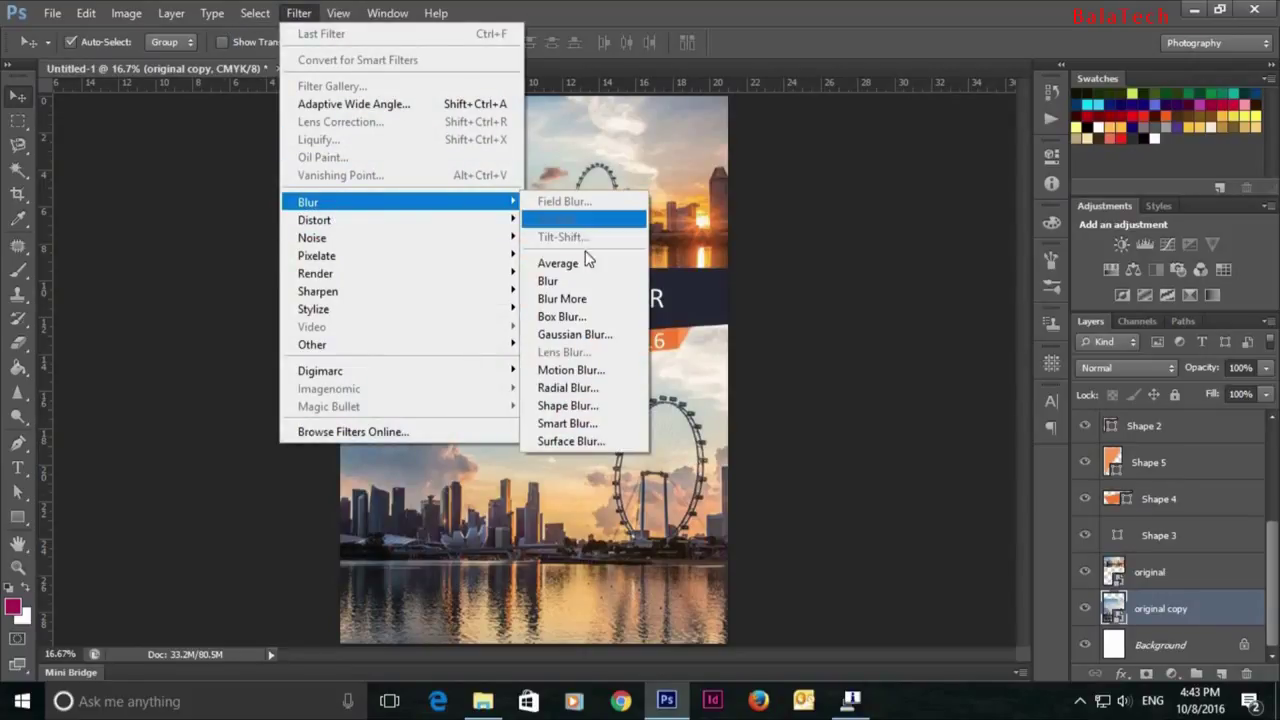
pyautogui.click(570, 334)
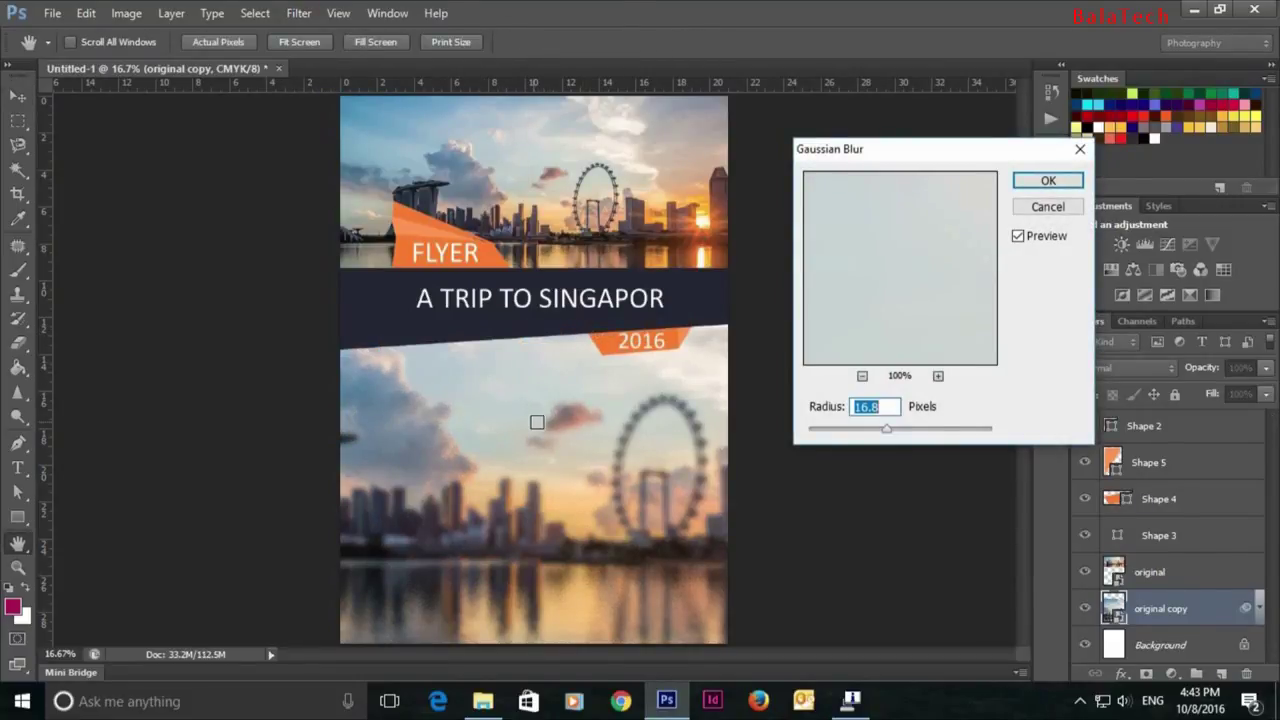
pyautogui.moveTo(887, 429); pyautogui.dragTo(905, 434)
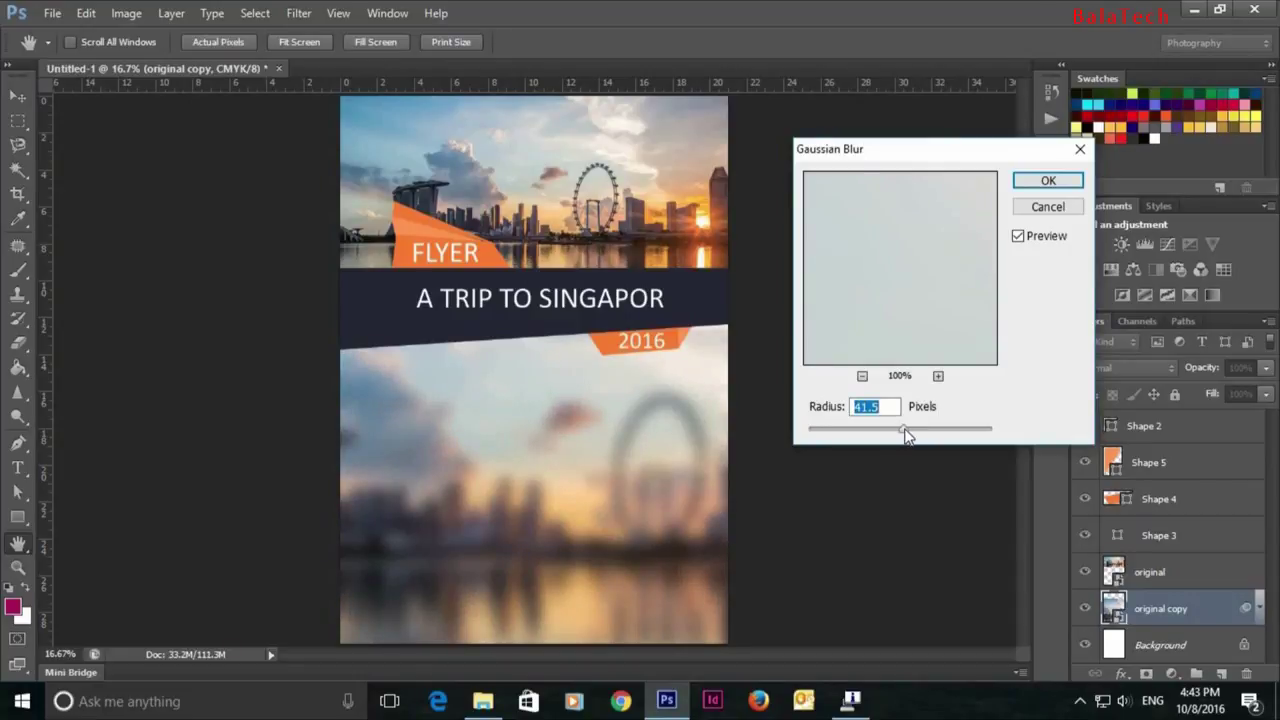
pyautogui.moveTo(905, 434); pyautogui.dragTo(912, 434)
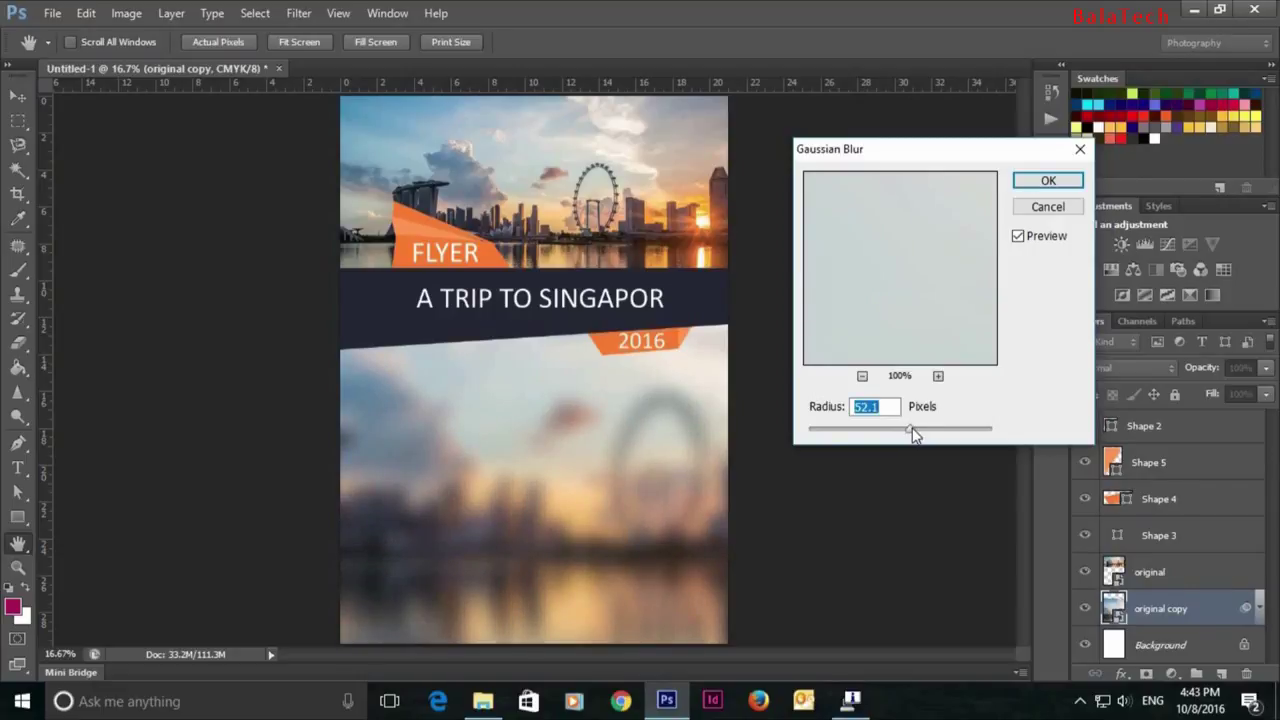
pyautogui.moveTo(910, 429); pyautogui.dragTo(905, 429)
pyautogui.click(1040, 184)
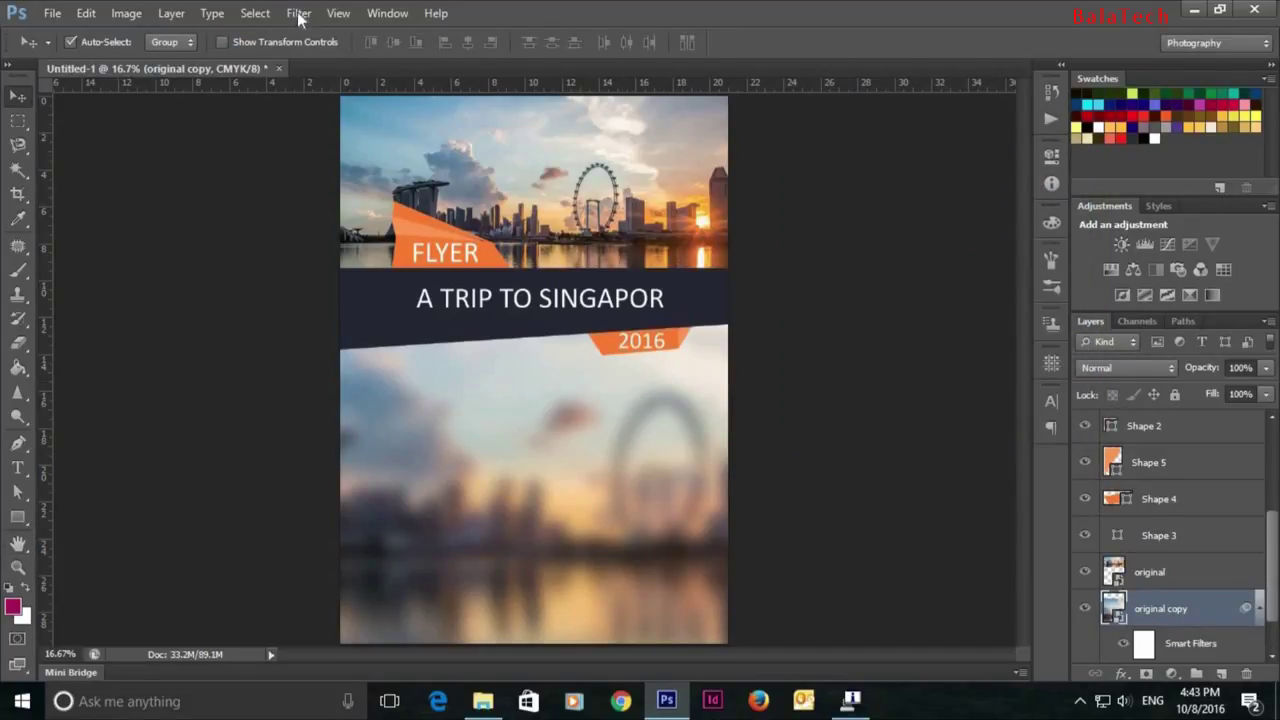
pyautogui.click(171, 13)
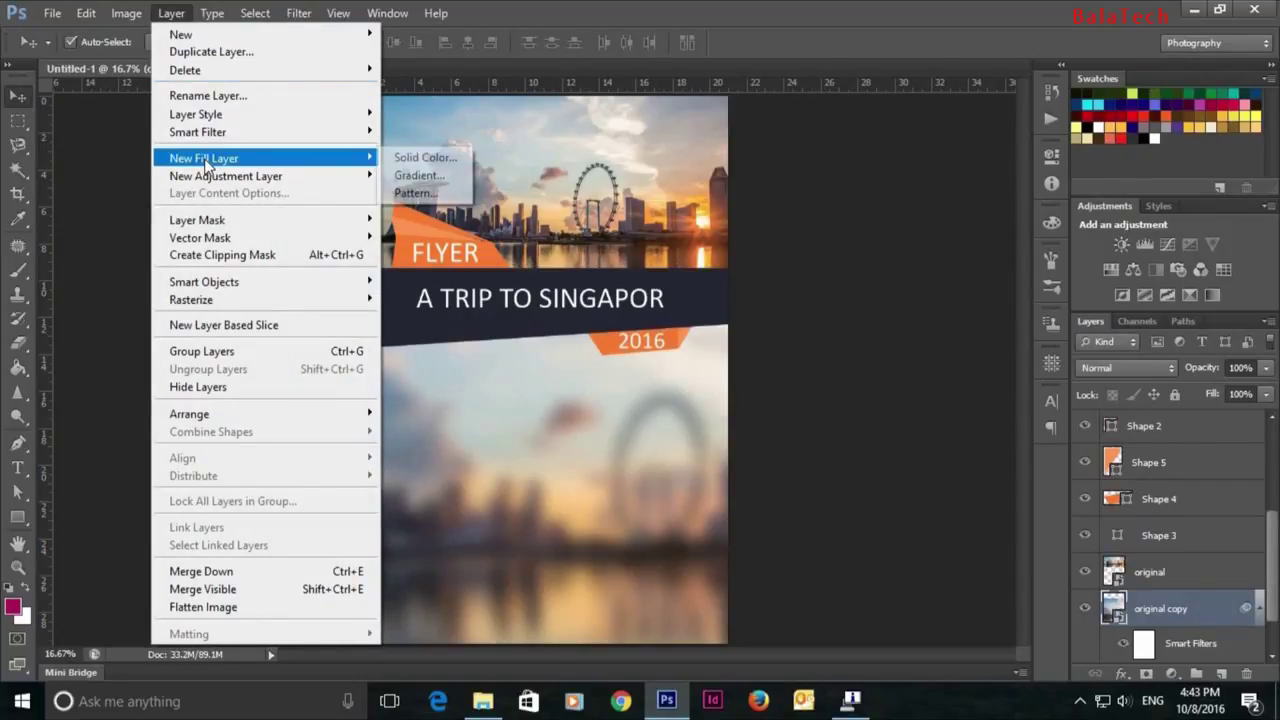
pyautogui.moveTo(226, 176)
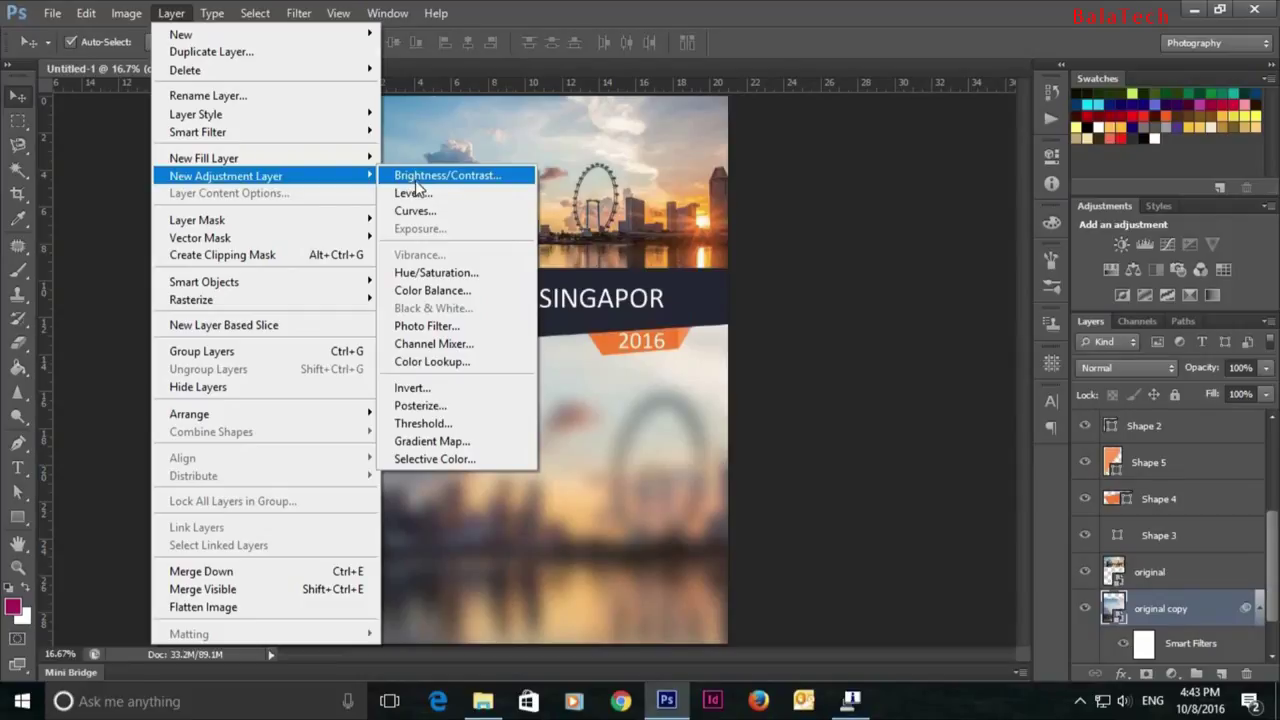
# Step: Darken the blurred photo with a clipped Brightness/Contrast layer at brightness -61, contrast 42, then select Rectangle 1
pyautogui.click(415, 180)
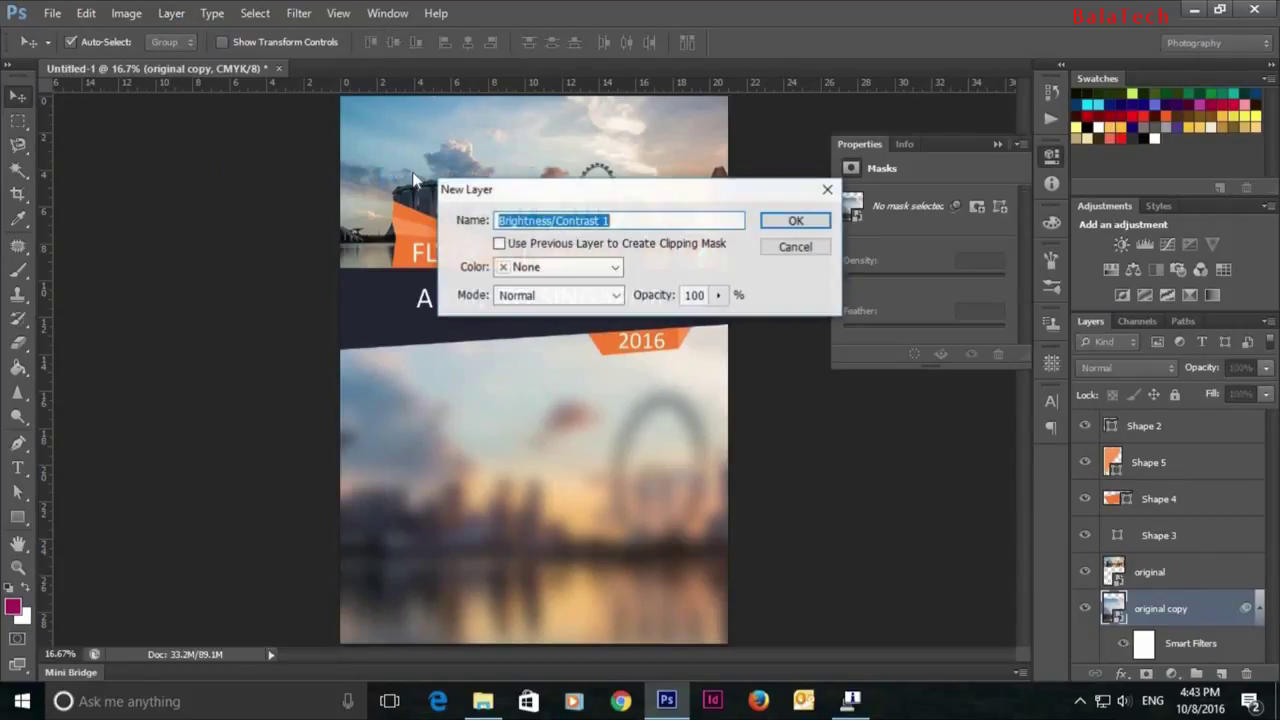
pyautogui.click(500, 244)
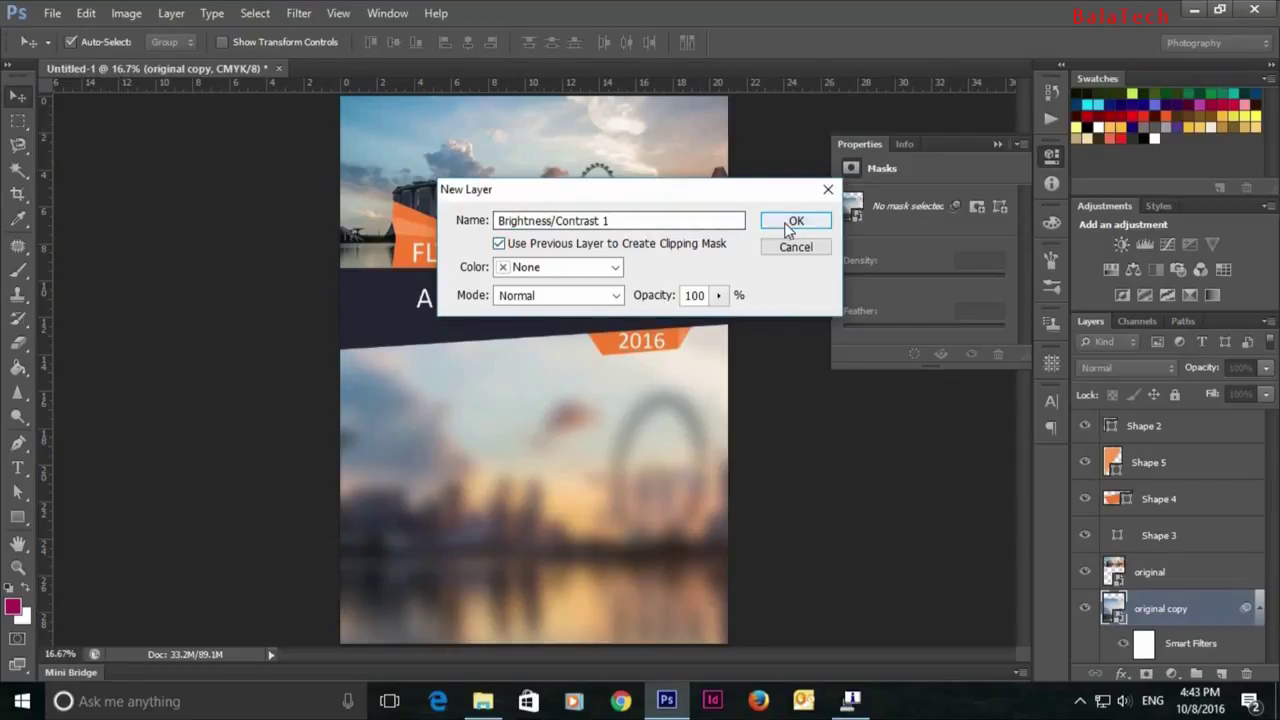
pyautogui.click(788, 224)
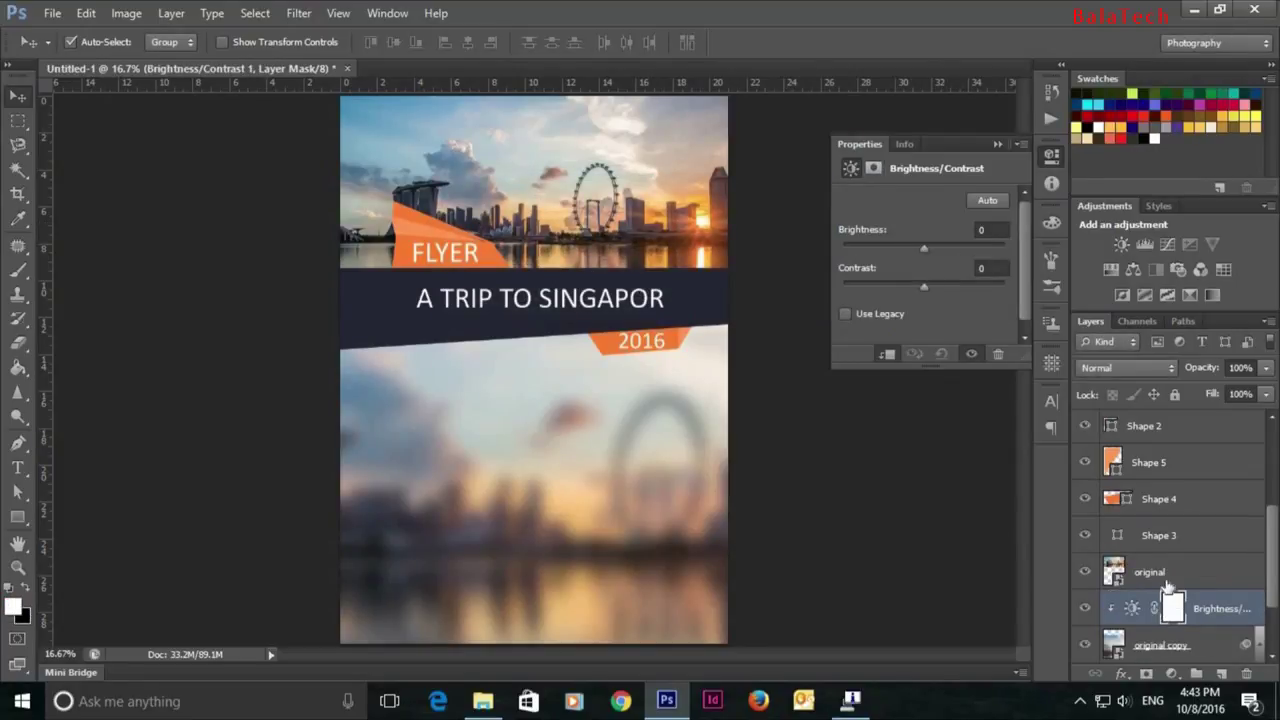
pyautogui.moveTo(922, 286)
pyautogui.mouseDown()
pyautogui.moveTo(891, 293)
pyautogui.moveTo(957, 290)
pyautogui.mouseUp()
pyautogui.moveTo(921, 248)
pyautogui.mouseDown()
pyautogui.moveTo(940, 247)
pyautogui.moveTo(890, 247)
pyautogui.mouseUp()
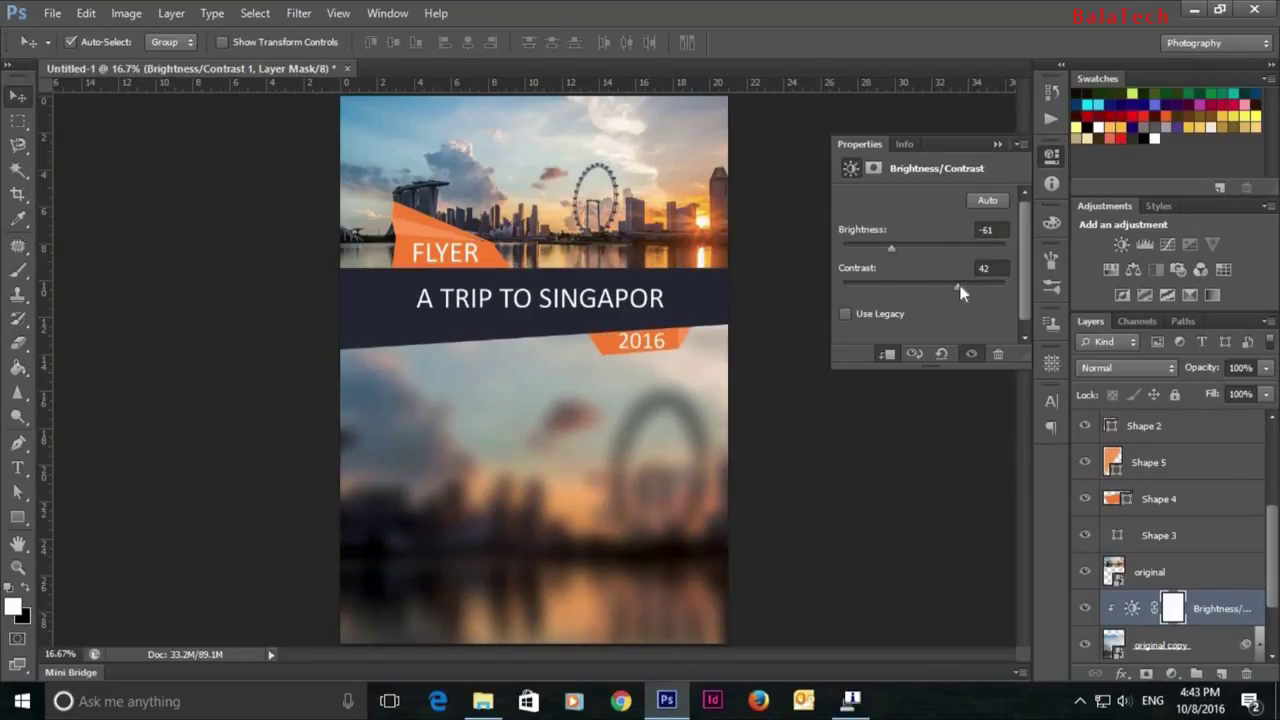
pyautogui.click(997, 145)
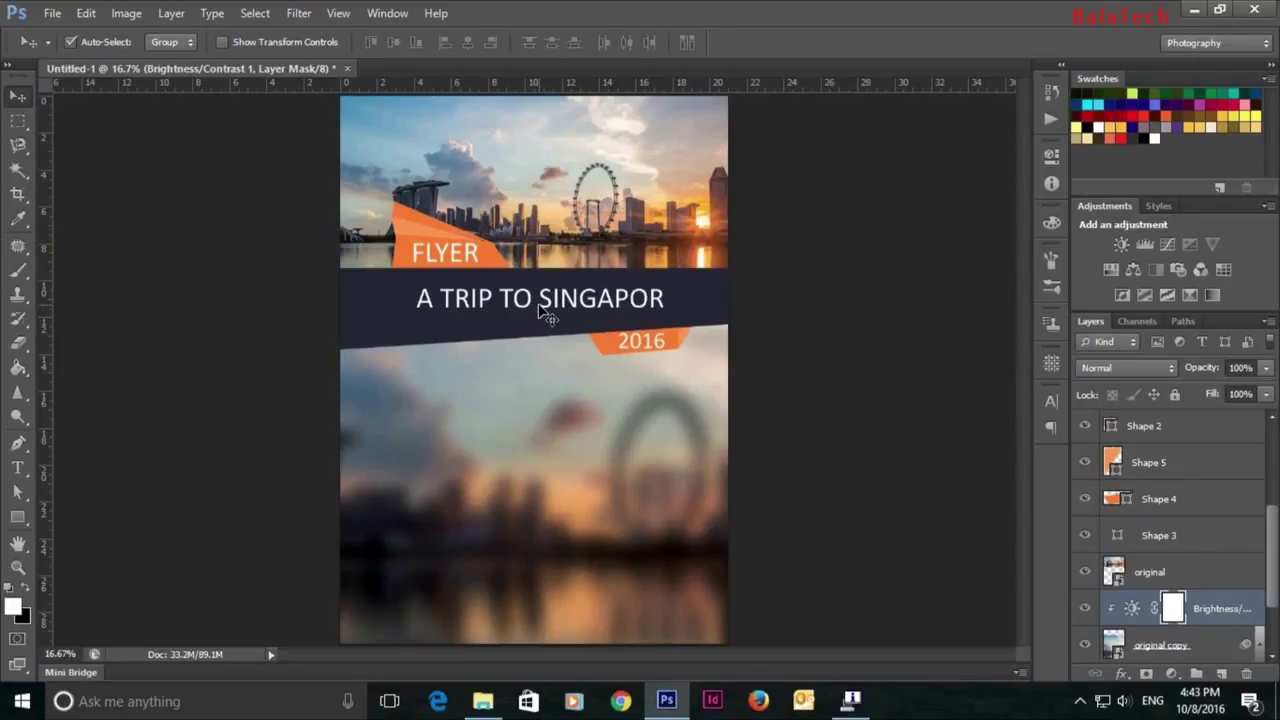
pyautogui.scroll(3, 1130, 562)
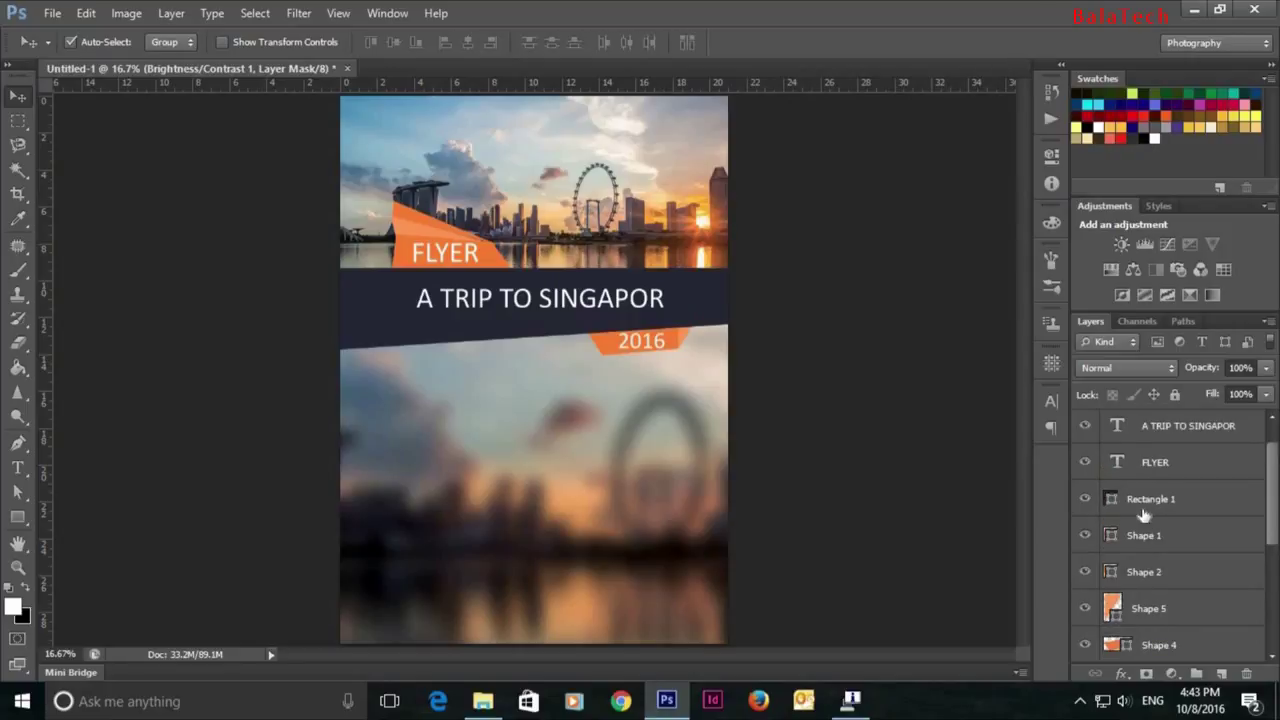
pyautogui.click(1143, 505)
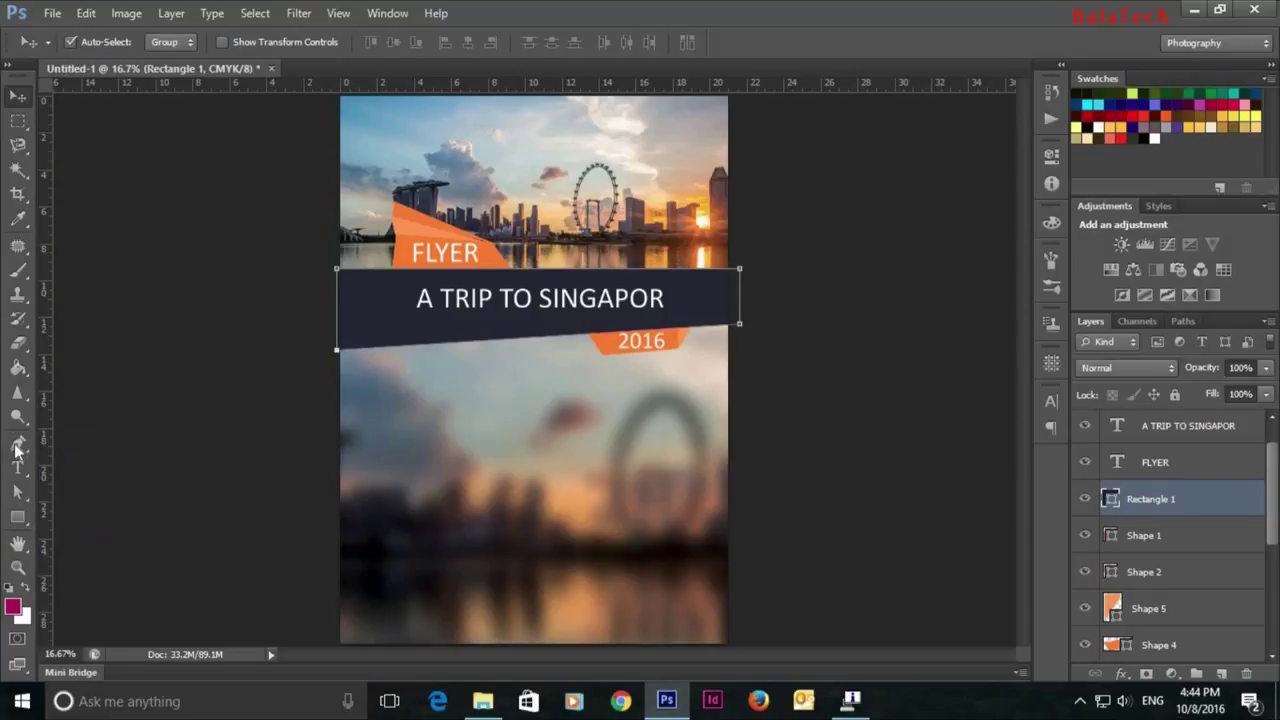
# Step: Draw a small white triangle shape and place it on the title band's top edge
pyautogui.click(19, 444)
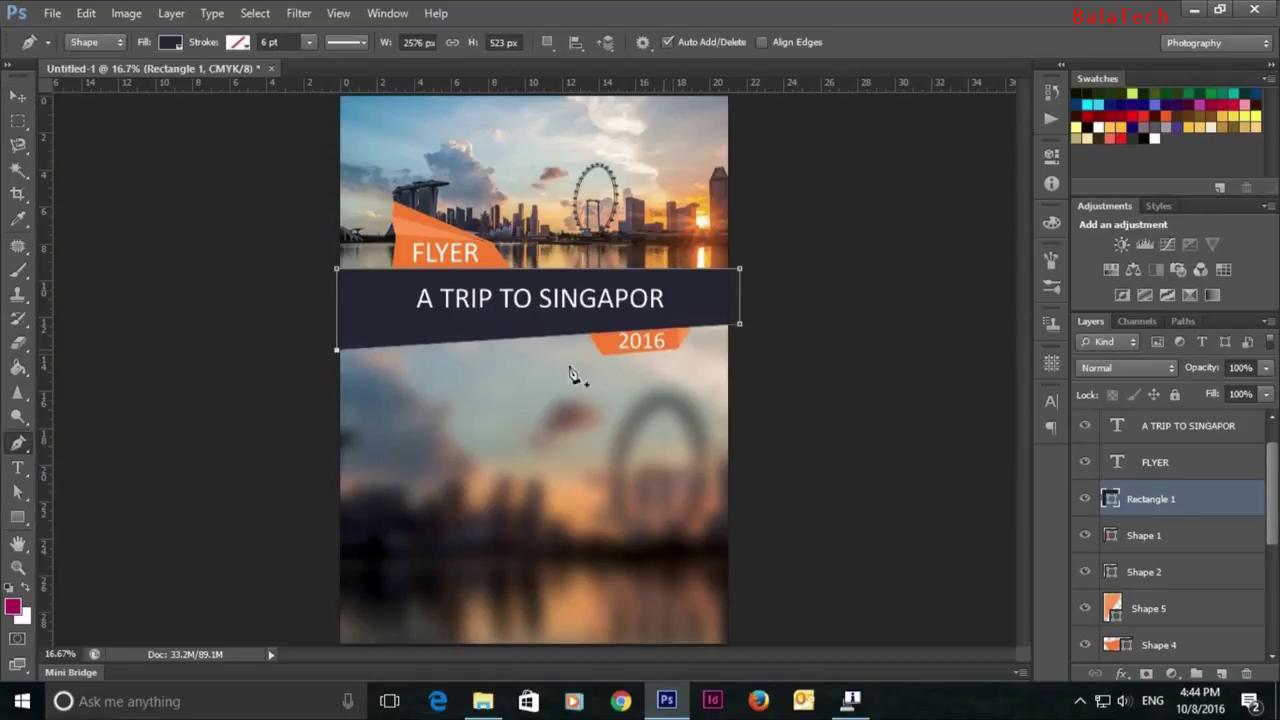
pyautogui.click(622, 256)
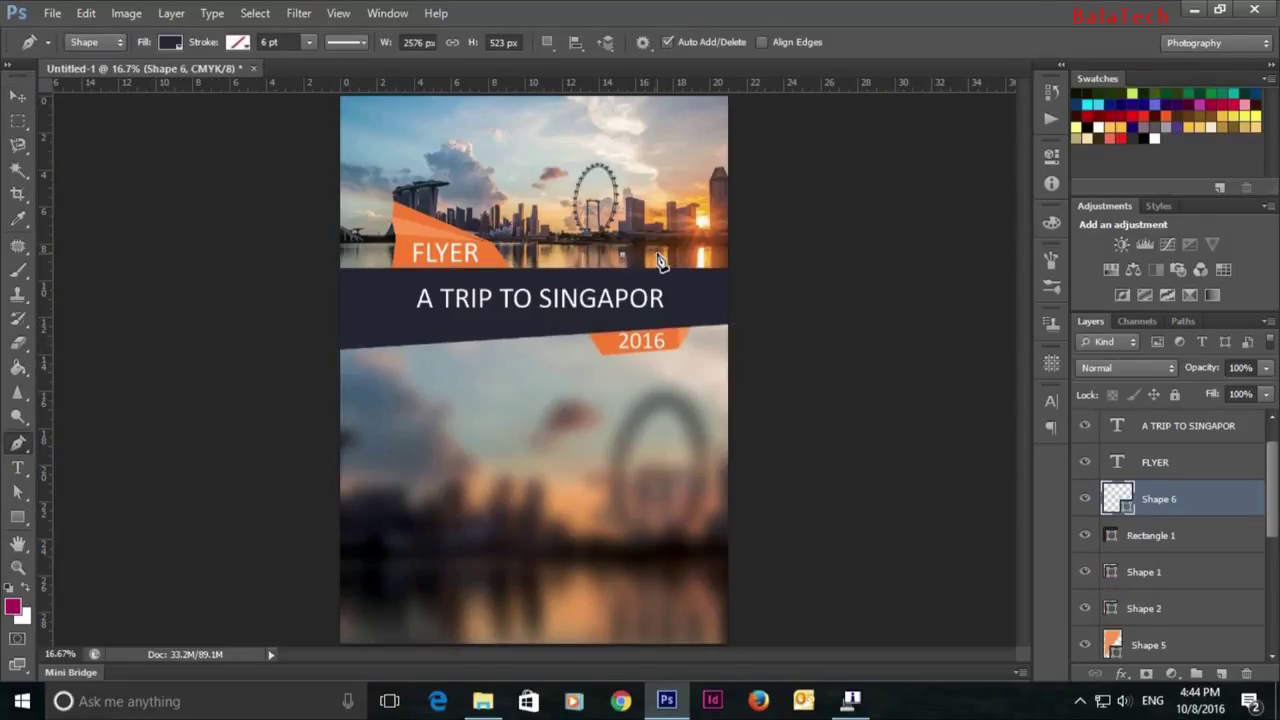
pyautogui.click(656, 258)
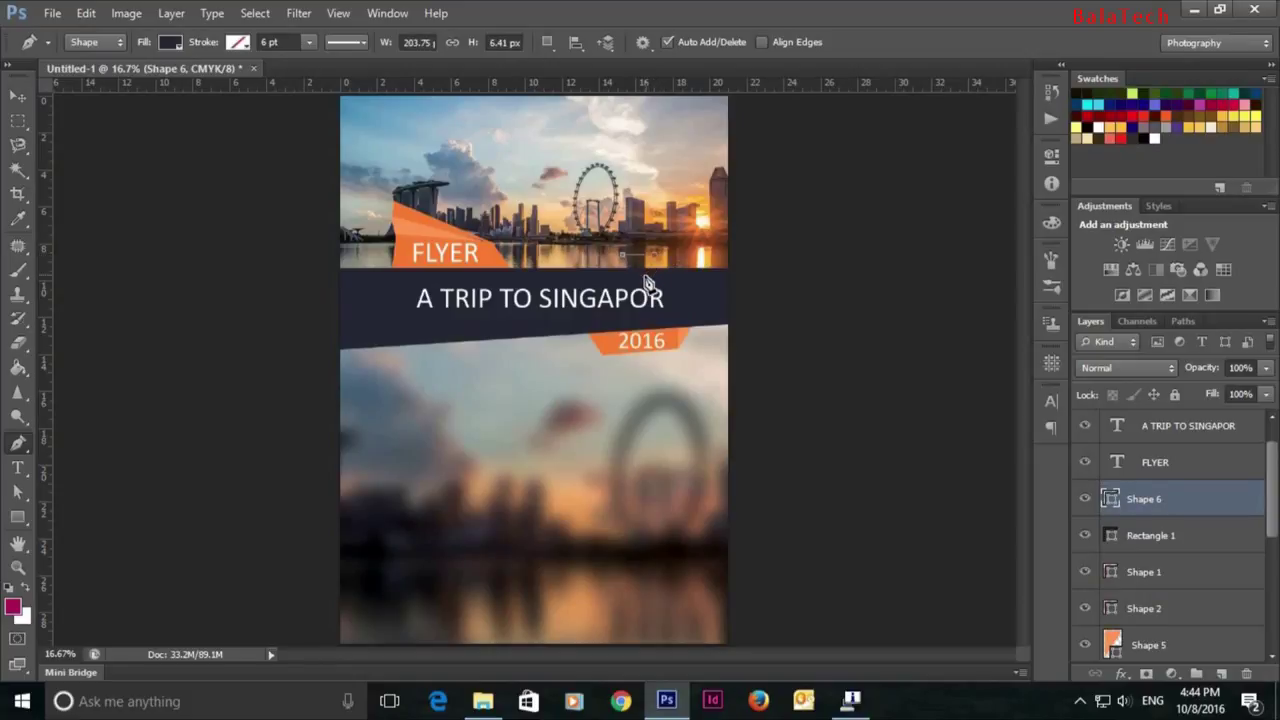
pyautogui.click(641, 272)
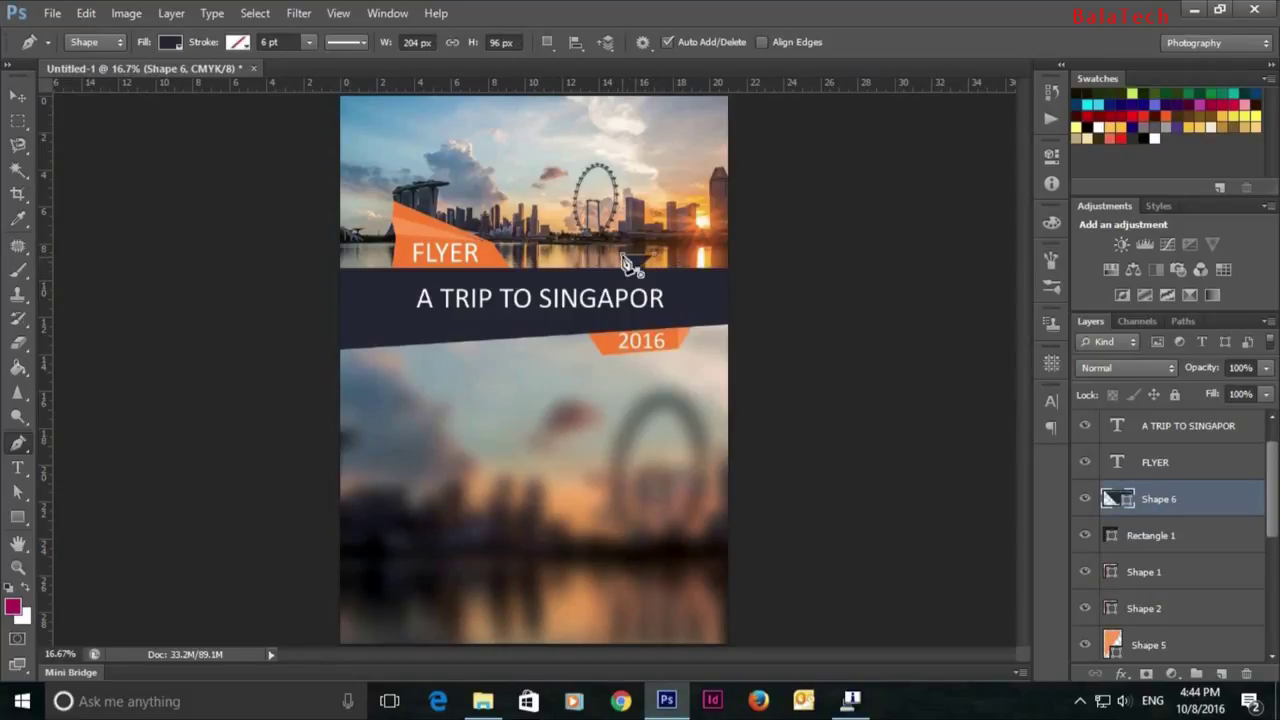
pyautogui.doubleClick(1112, 499)
pyautogui.moveTo(700, 434); pyautogui.dragTo(673, 415)
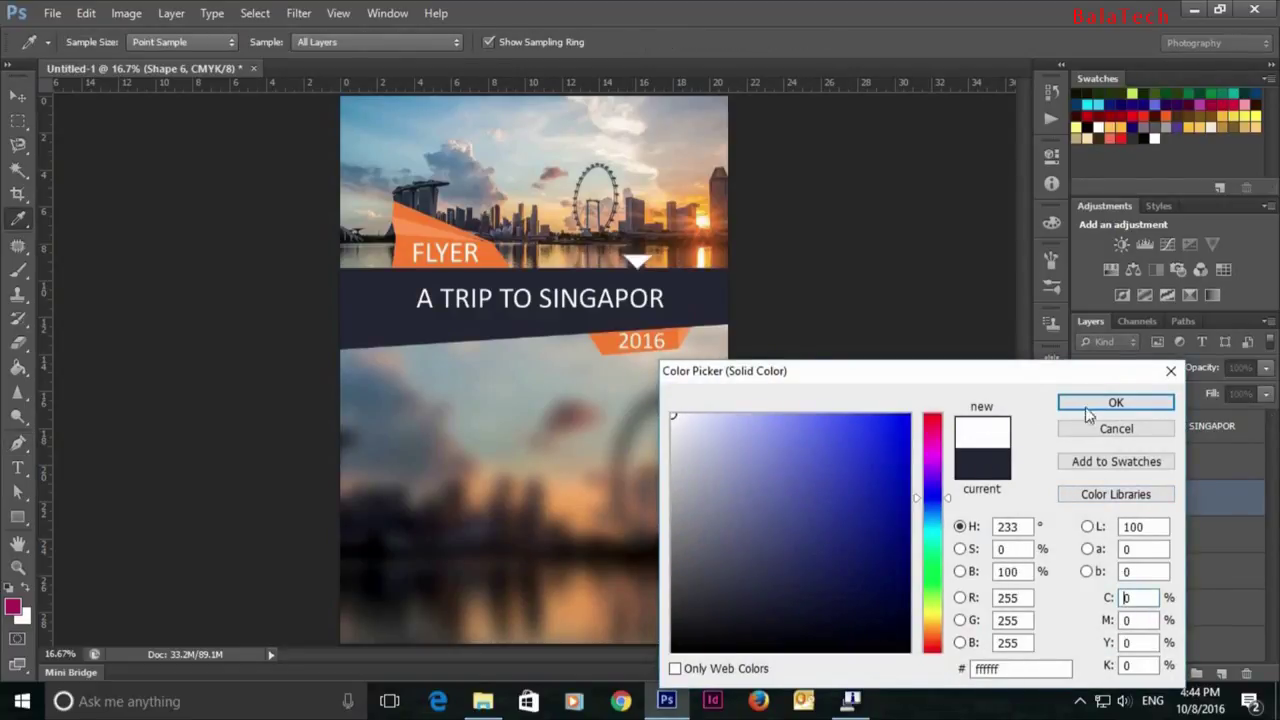
pyautogui.press('Return')
pyautogui.click(17, 95)
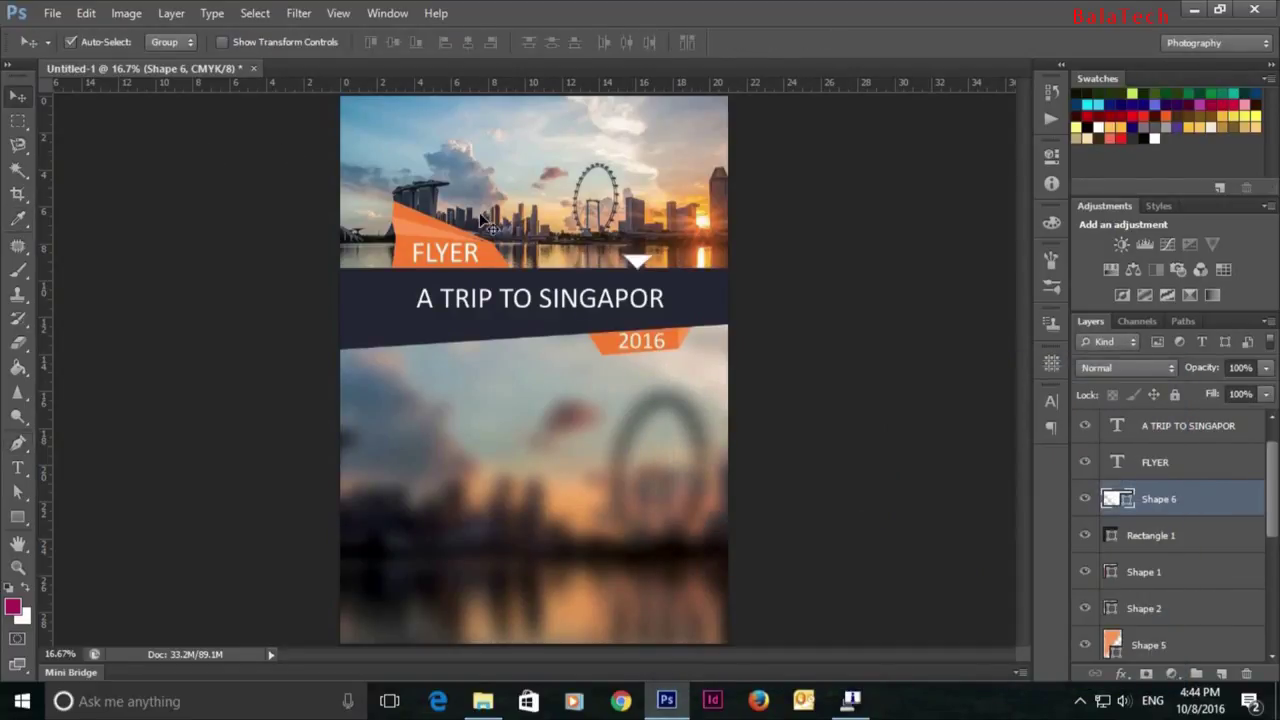
pyautogui.moveTo(621, 257); pyautogui.dragTo(662, 289)
# Step: Set the triangle's opacity to 50% and duplicate it
pyautogui.click(1240, 368)
pyautogui.write('50')
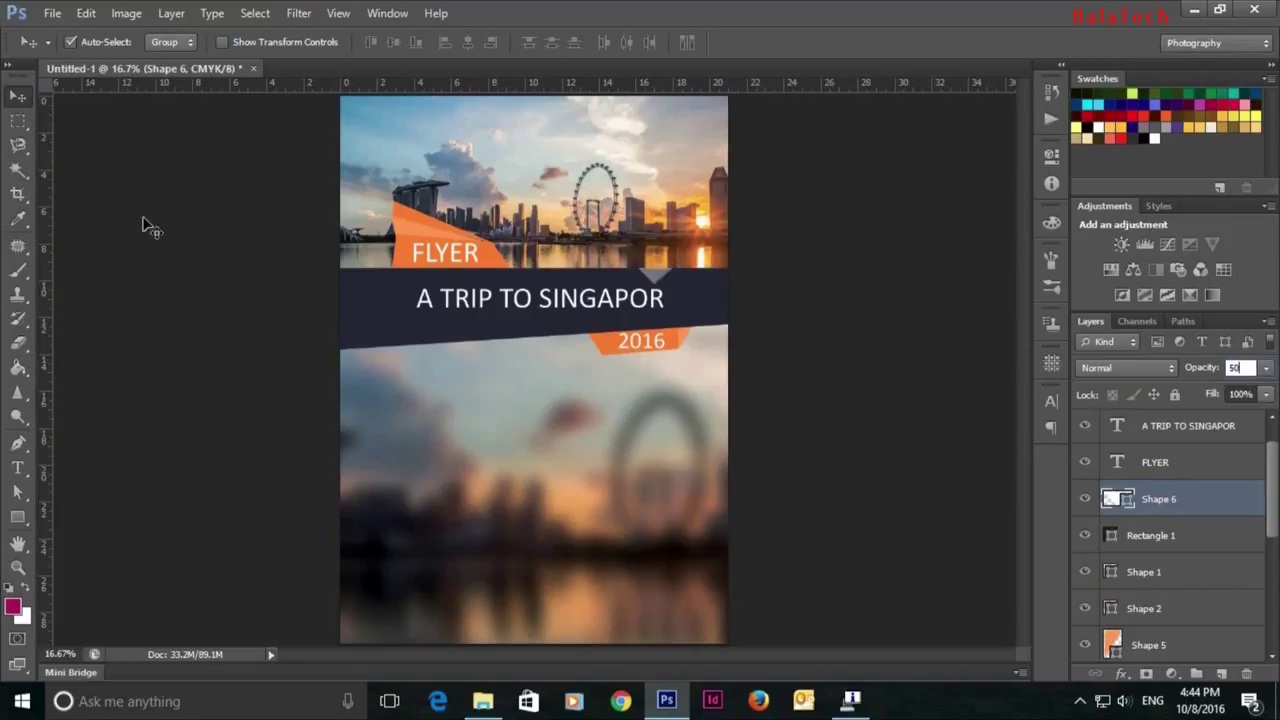
pyautogui.press('Return')
pyautogui.hotkey('ctrl', 'j')
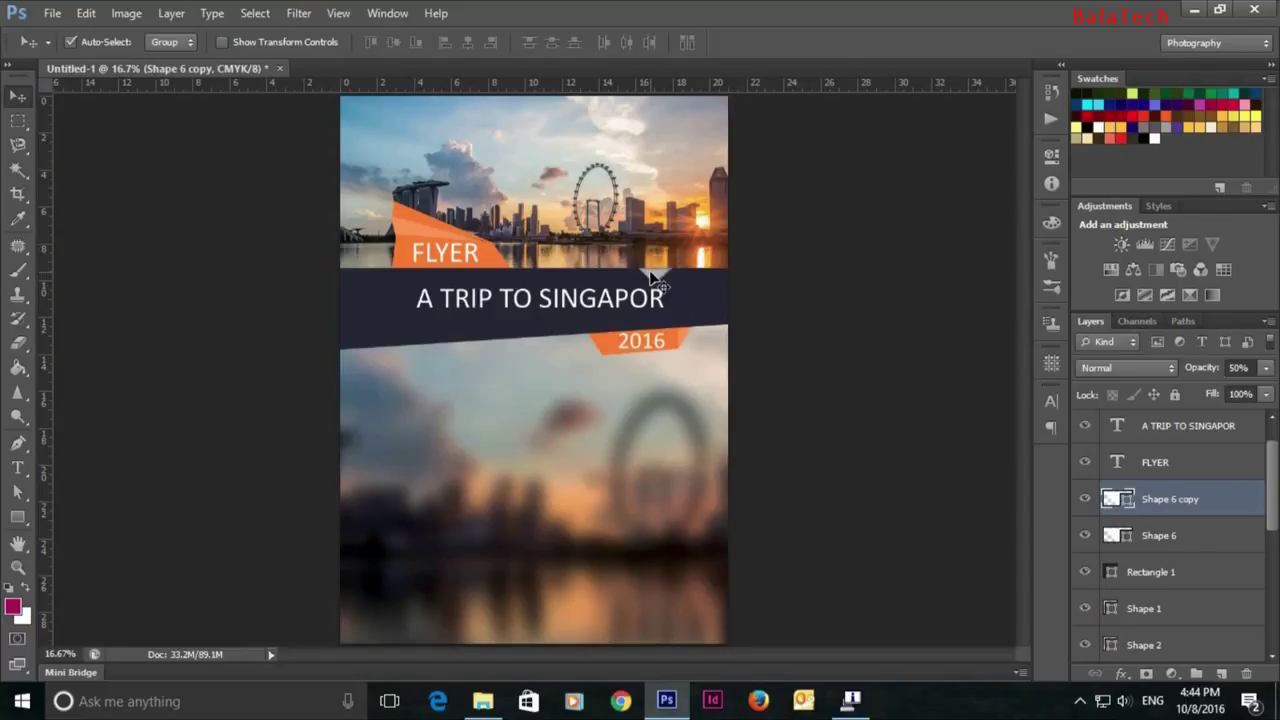
# Step: Move the triangle copy to the band's lower-left edge and rotate it to point upward
pyautogui.moveTo(652, 277); pyautogui.dragTo(445, 345)
pyautogui.hotkey('ctrl', 't')
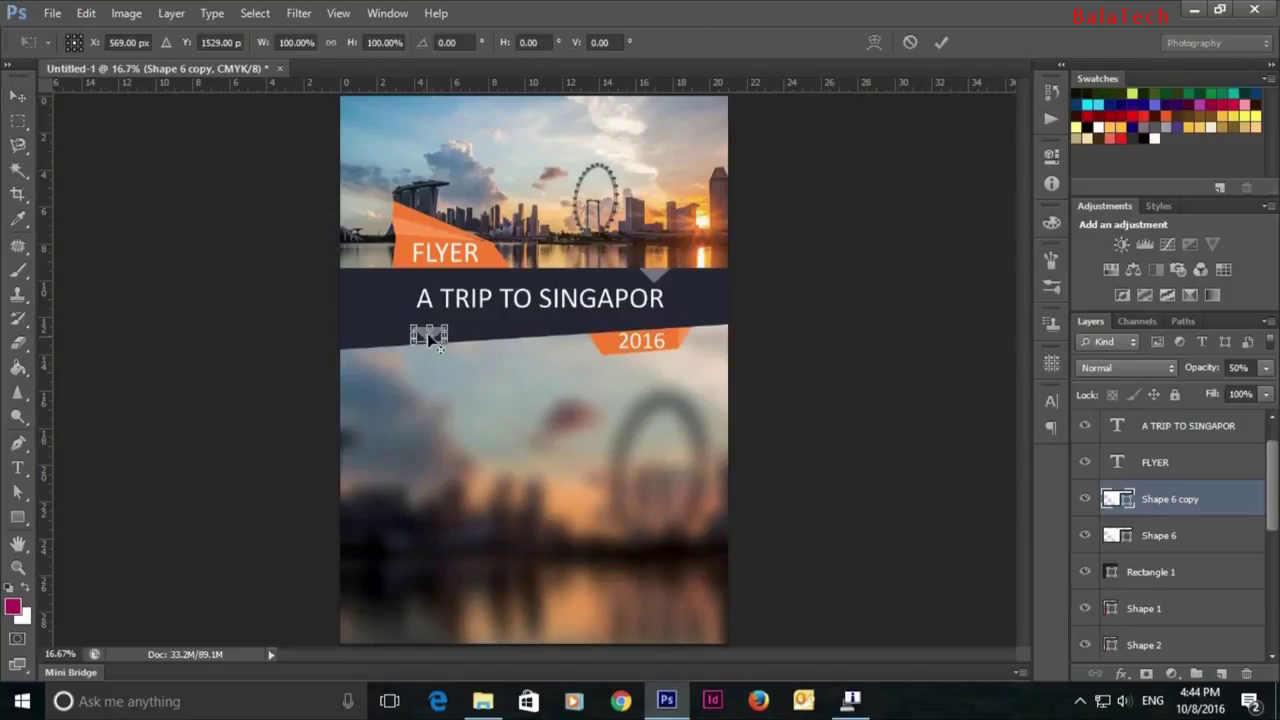
pyautogui.moveTo(464, 348)
pyautogui.mouseDown()
pyautogui.moveTo(395, 376)
pyautogui.moveTo(362, 362)
pyautogui.mouseUp()
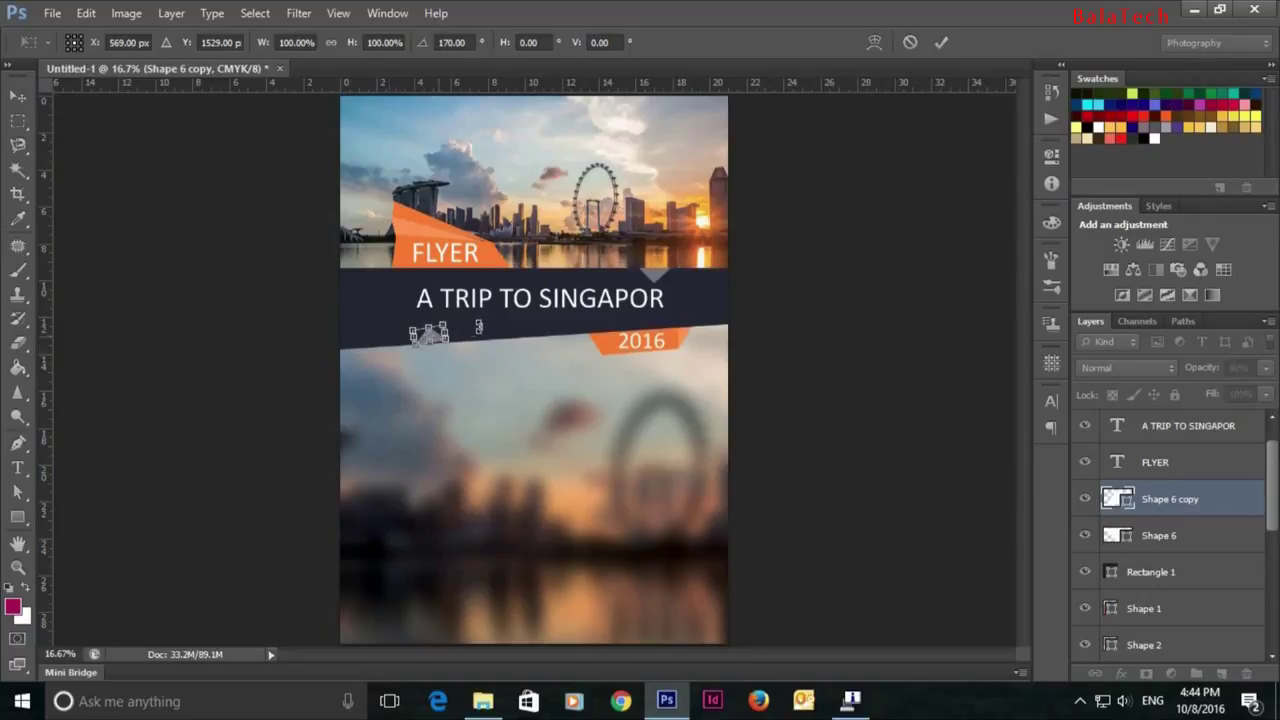
pyautogui.moveTo(465, 314); pyautogui.dragTo(380, 343)
pyautogui.click(942, 44)
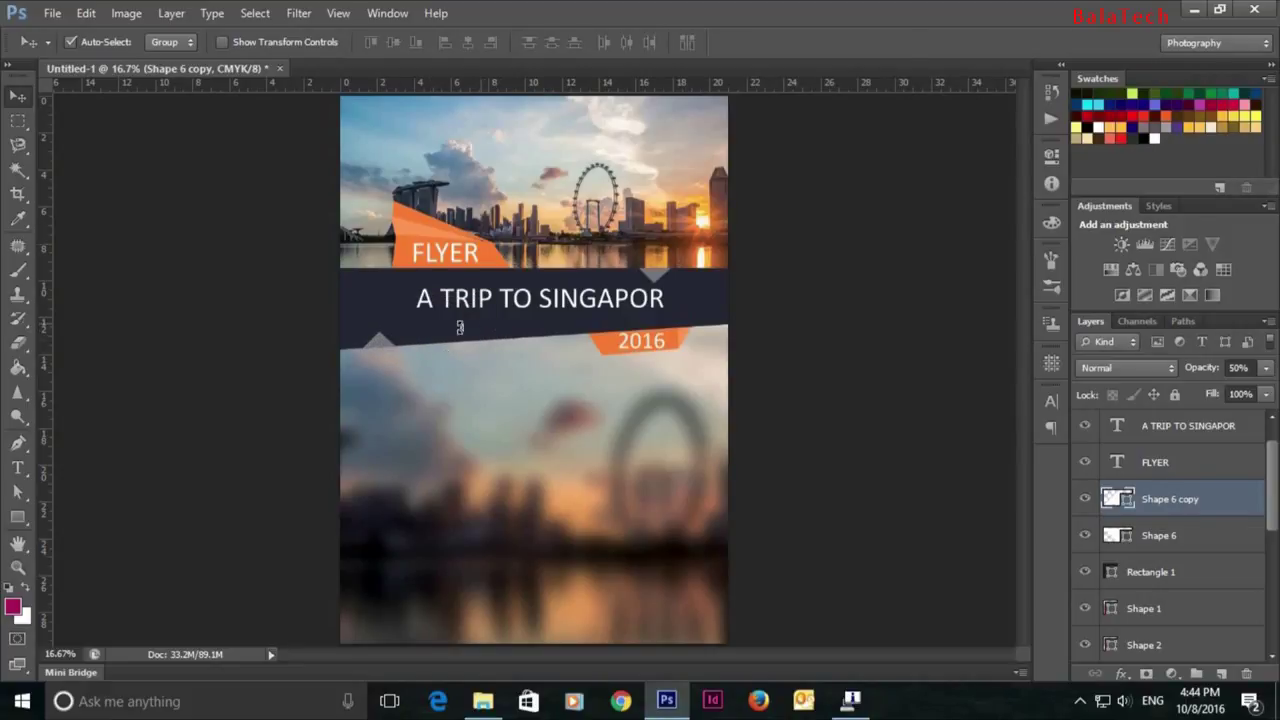
pyautogui.hotkey('ctrl', 't')
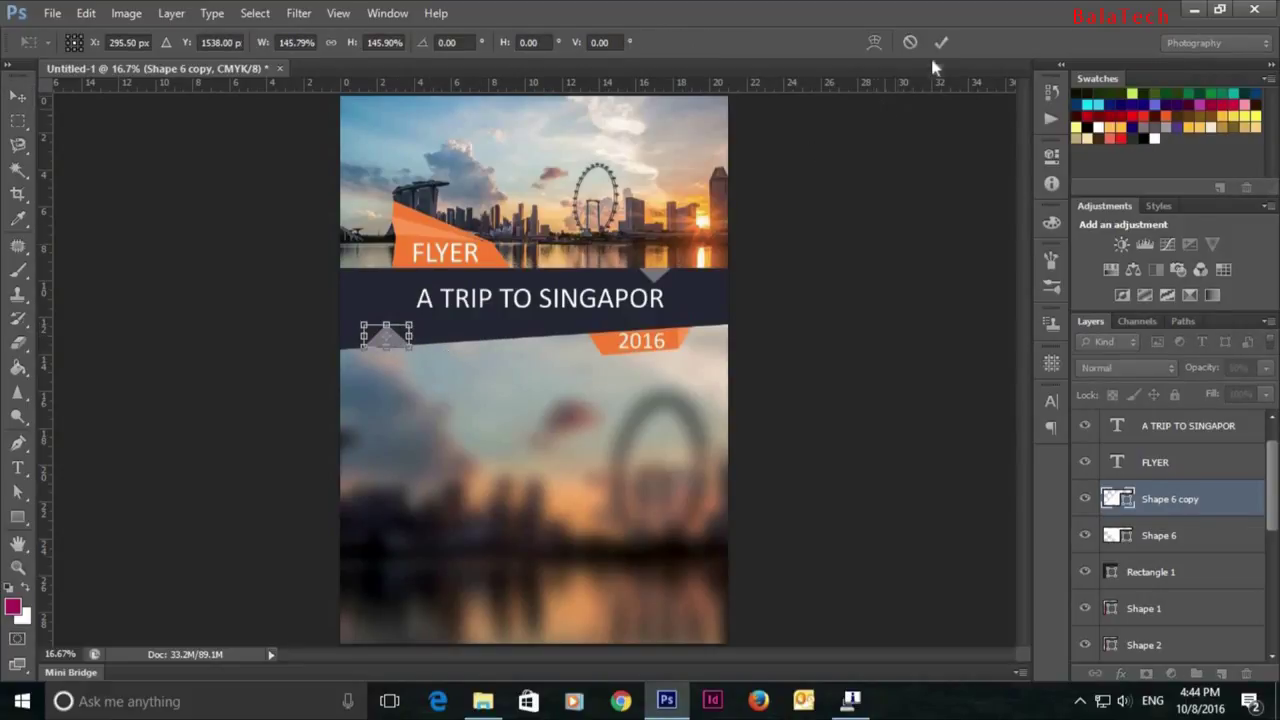
pyautogui.press('Return')
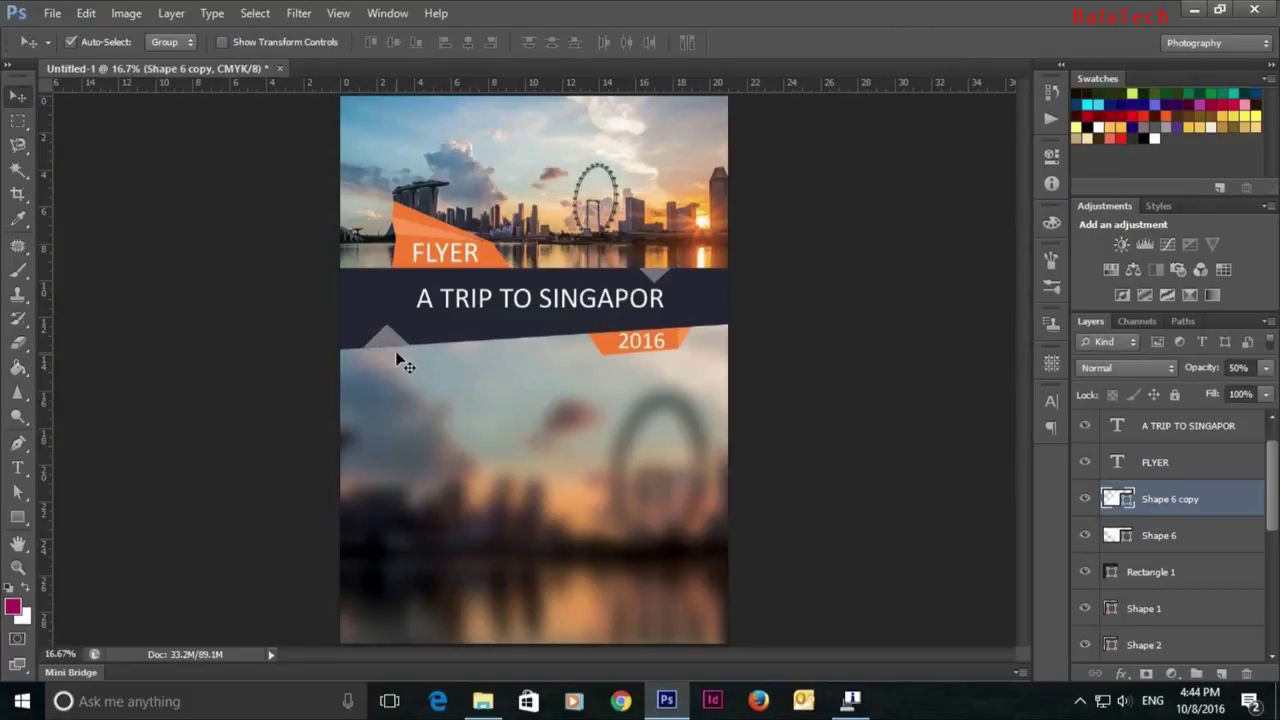
# Step: Tilt the triangle copy about -2° to match the band's slant
pyautogui.hotkey('ctrl', '+')
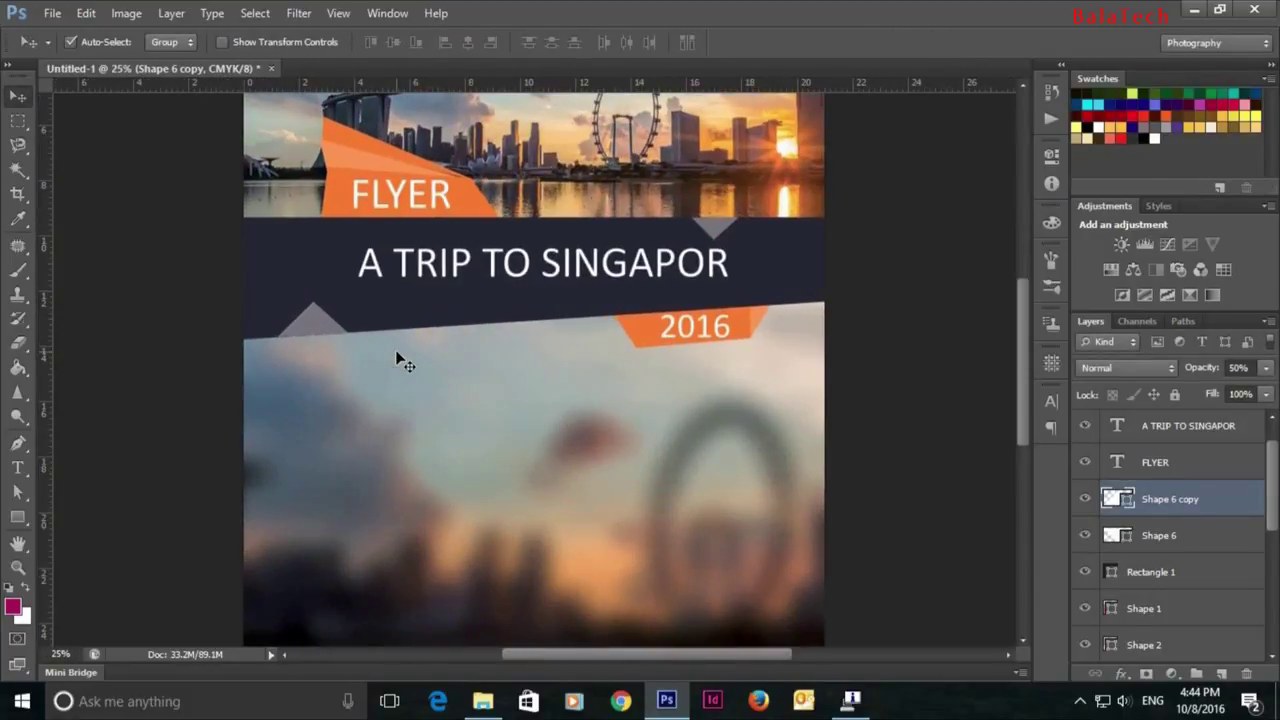
pyautogui.hotkey('ctrl', 't')
pyautogui.moveTo(389, 305); pyautogui.dragTo(387, 297)
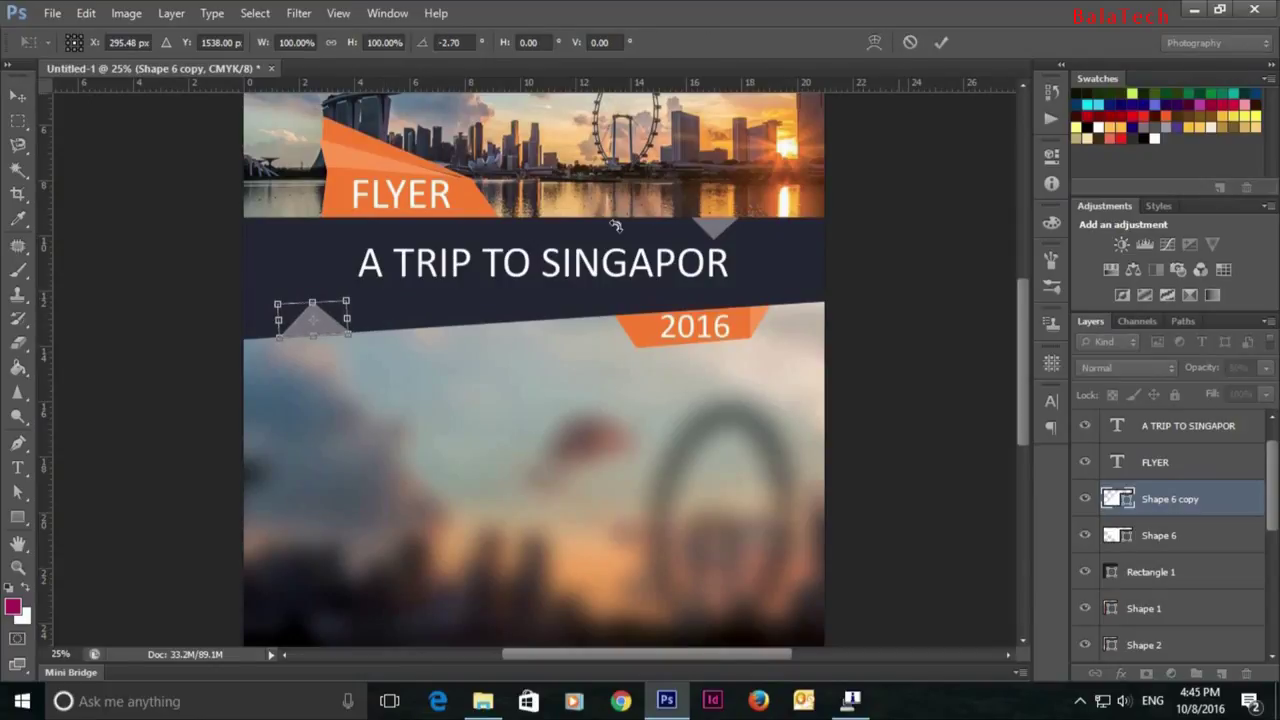
pyautogui.moveTo(372, 287); pyautogui.dragTo(377, 279)
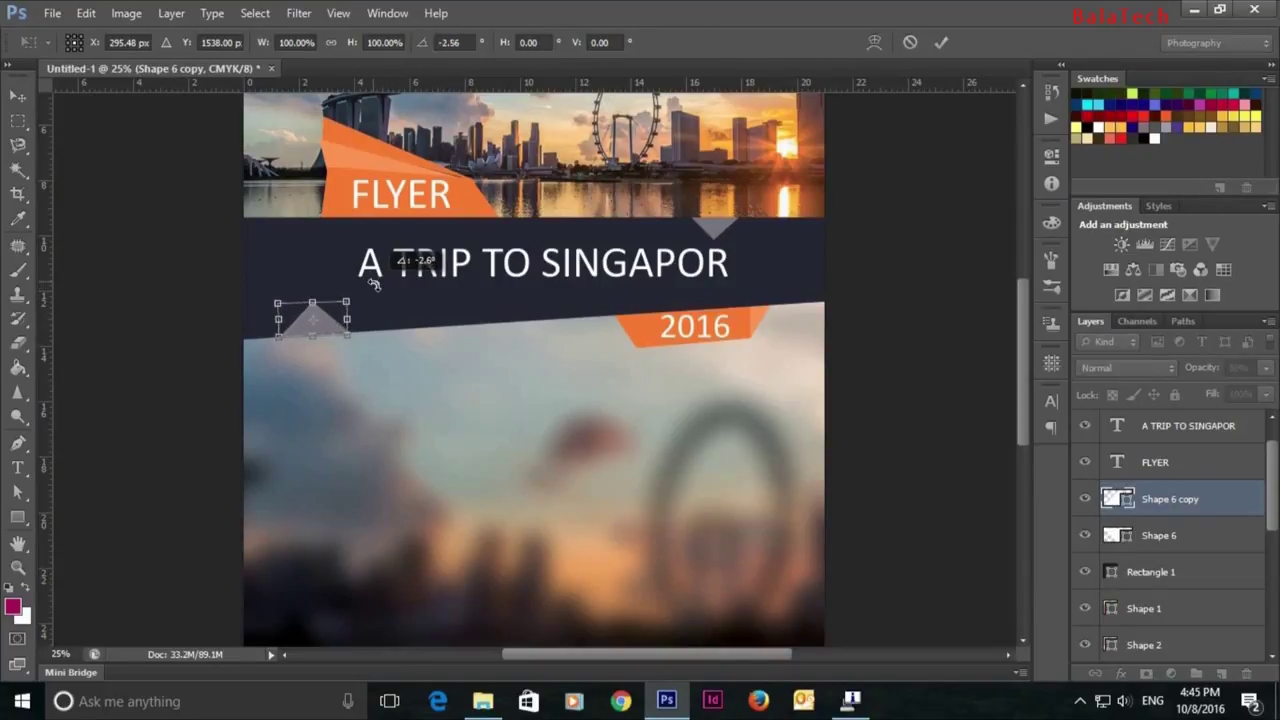
pyautogui.click(941, 42)
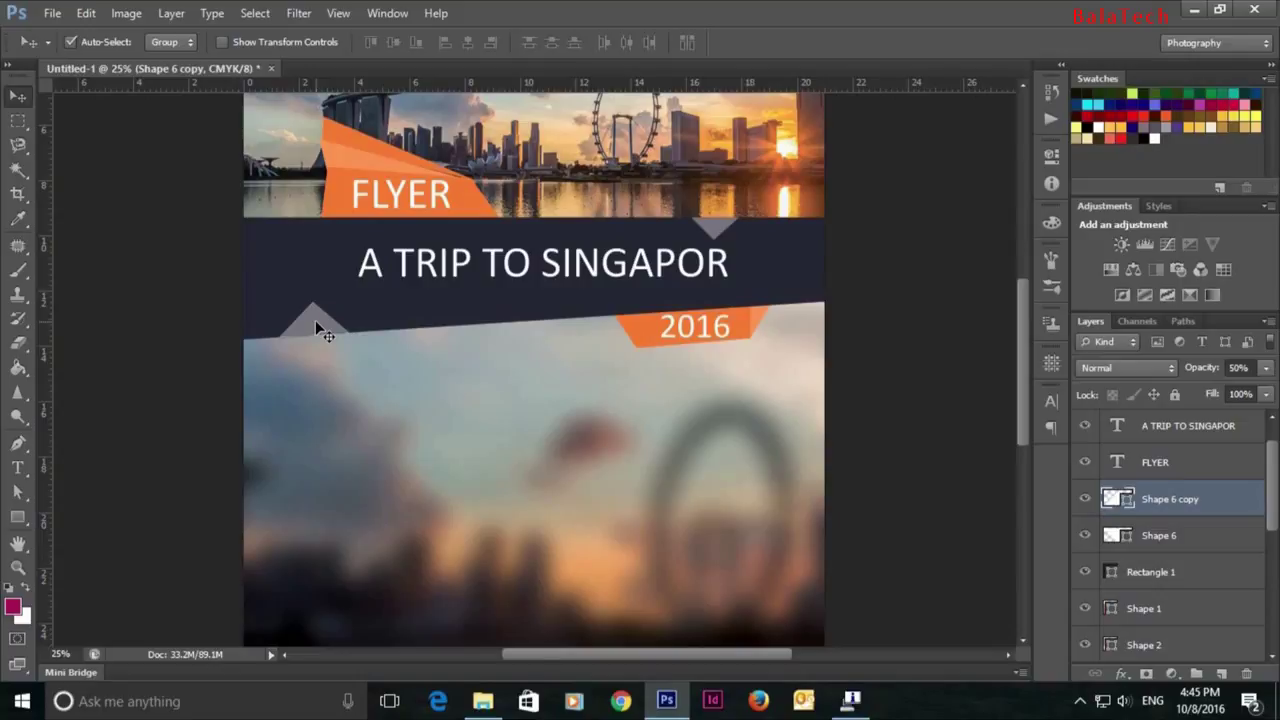
# Step: Duplicate the triangle, shrink it to half size and notch it pointing down into the band's top-left edge
pyautogui.hotkey('ctrl', 'j')
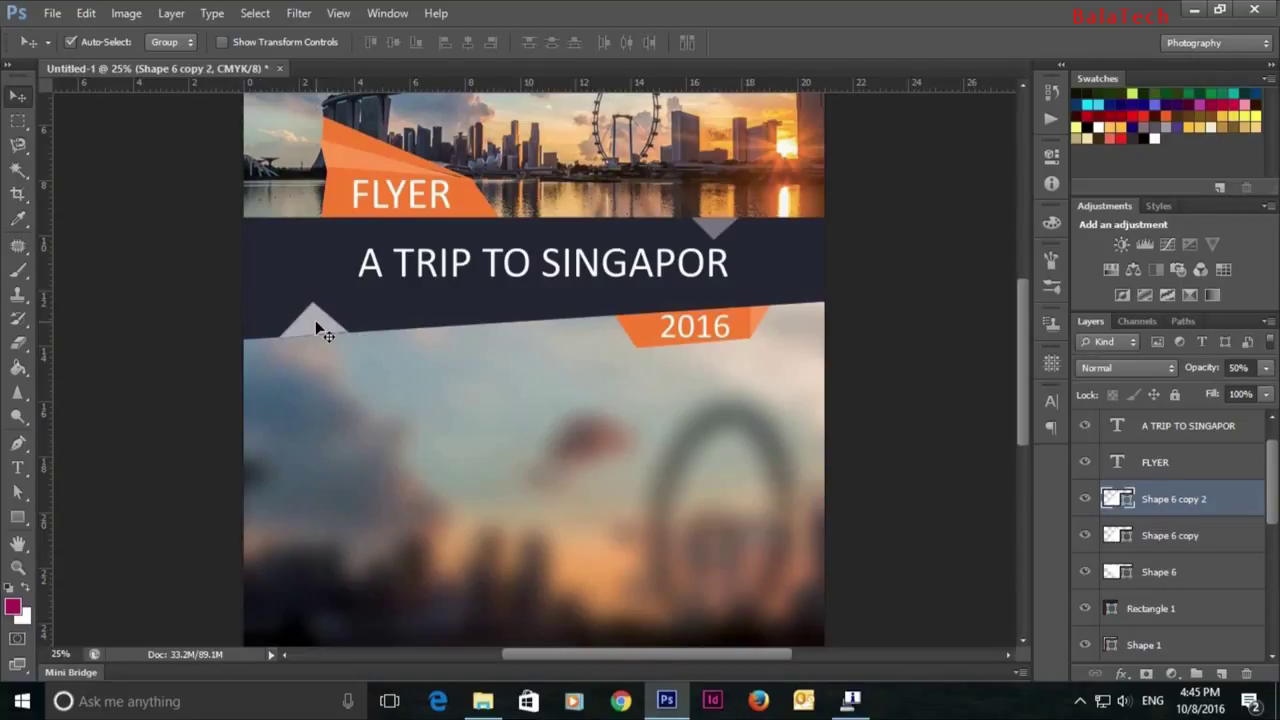
pyautogui.moveTo(316, 323); pyautogui.dragTo(299, 234)
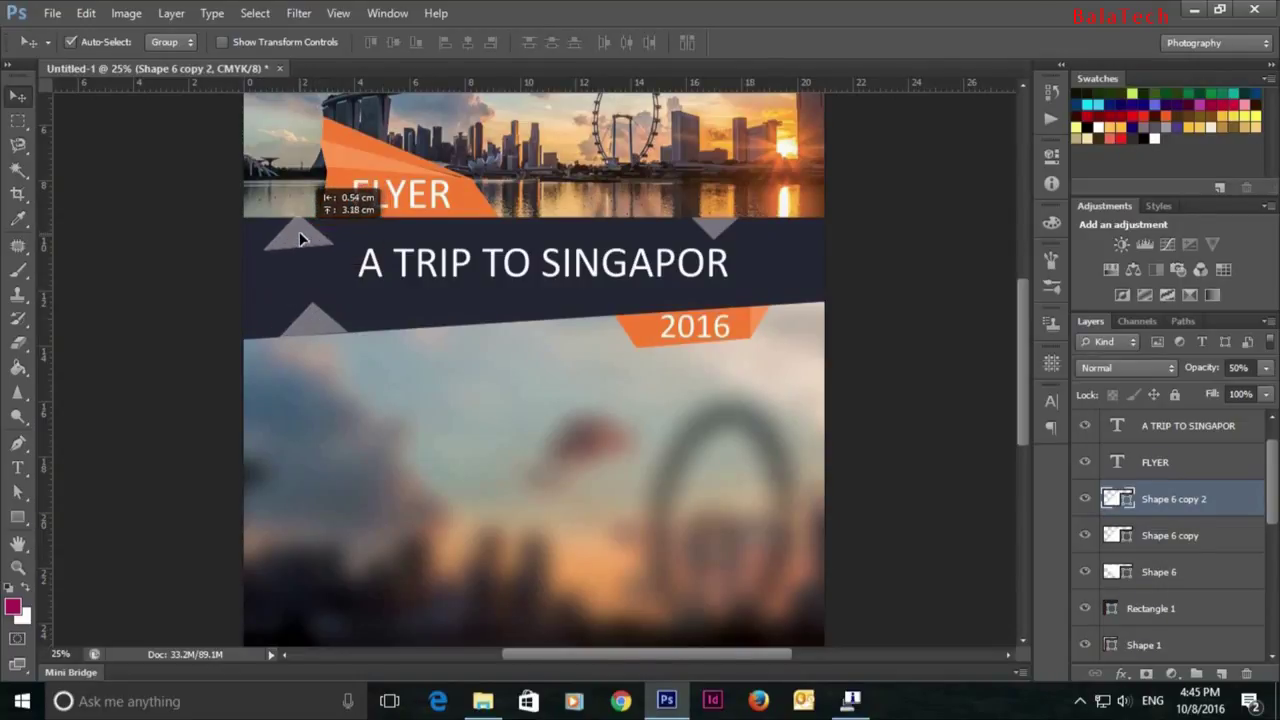
pyautogui.hotkey('ctrl', 't')
pyautogui.moveTo(366, 207)
pyautogui.mouseDown()
pyautogui.moveTo(185, 193)
pyautogui.moveTo(186, 268)
pyautogui.mouseUp()
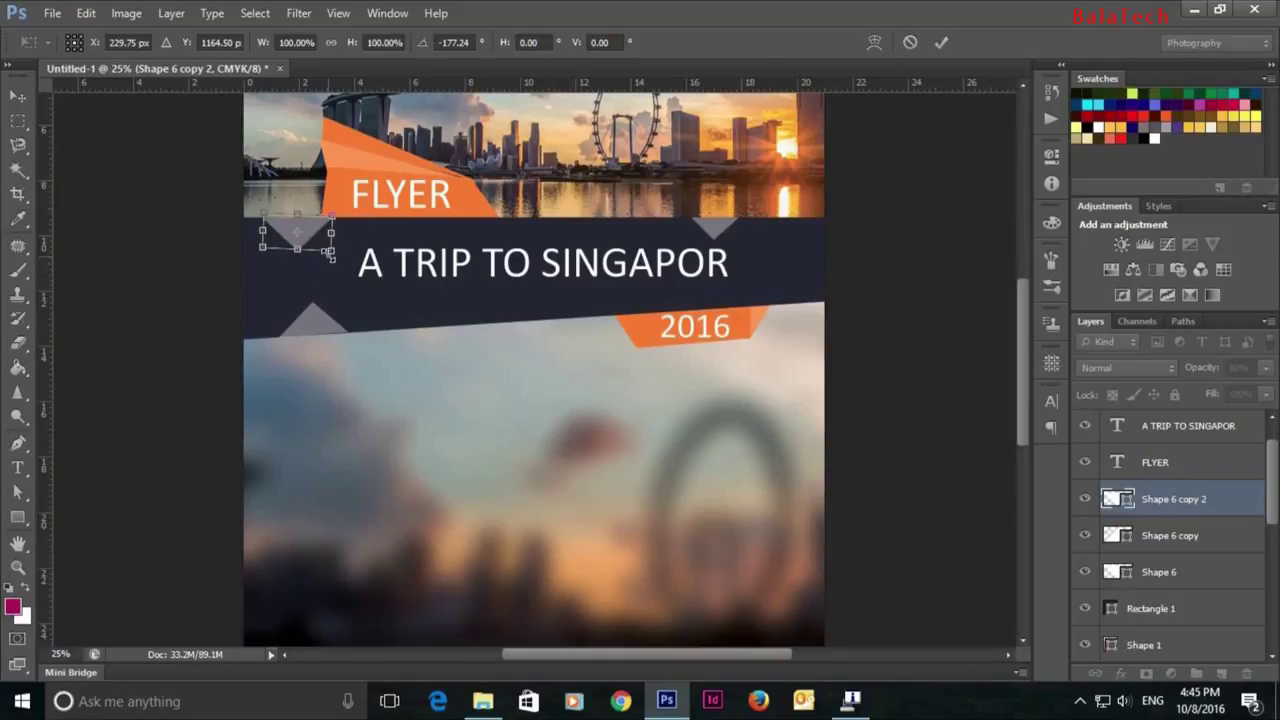
pyautogui.moveTo(330, 249)
pyautogui.mouseDown()
pyautogui.moveTo(297, 244)
pyautogui.moveTo(299, 232)
pyautogui.mouseUp()
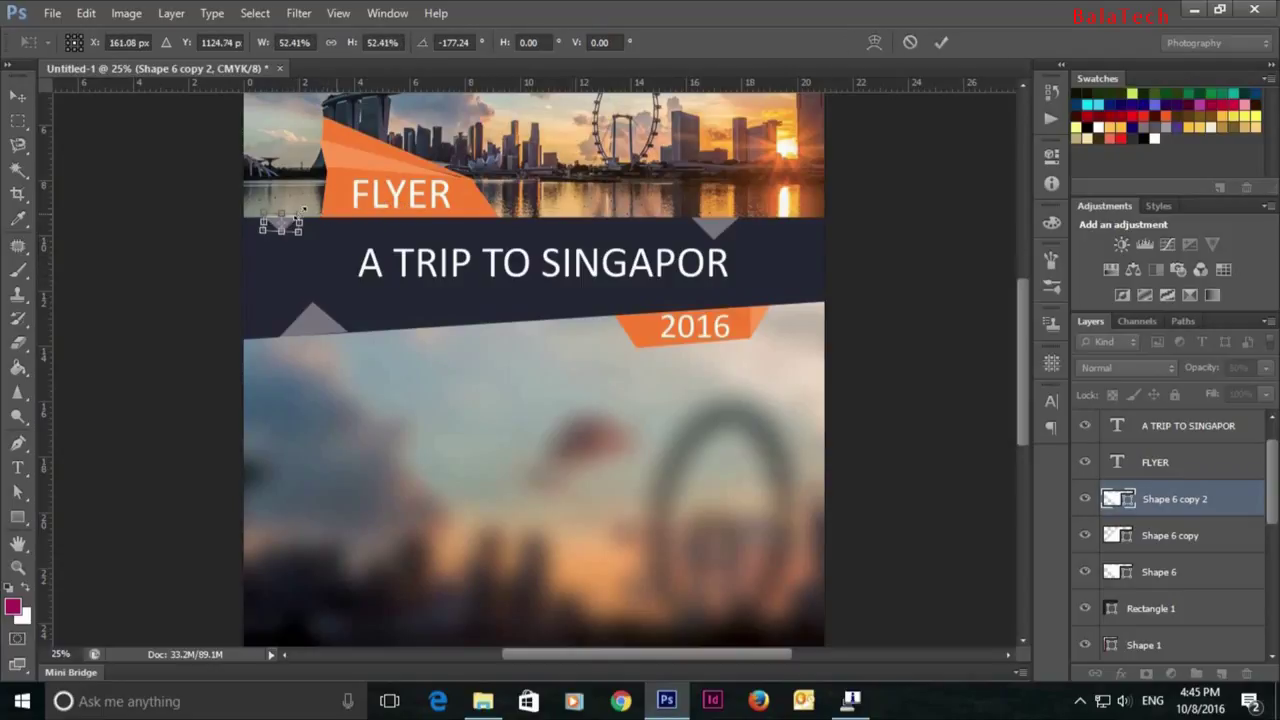
pyautogui.click(941, 42)
pyautogui.moveTo(279, 224); pyautogui.dragTo(341, 213)
pyautogui.hotkey('ctrl', 't')
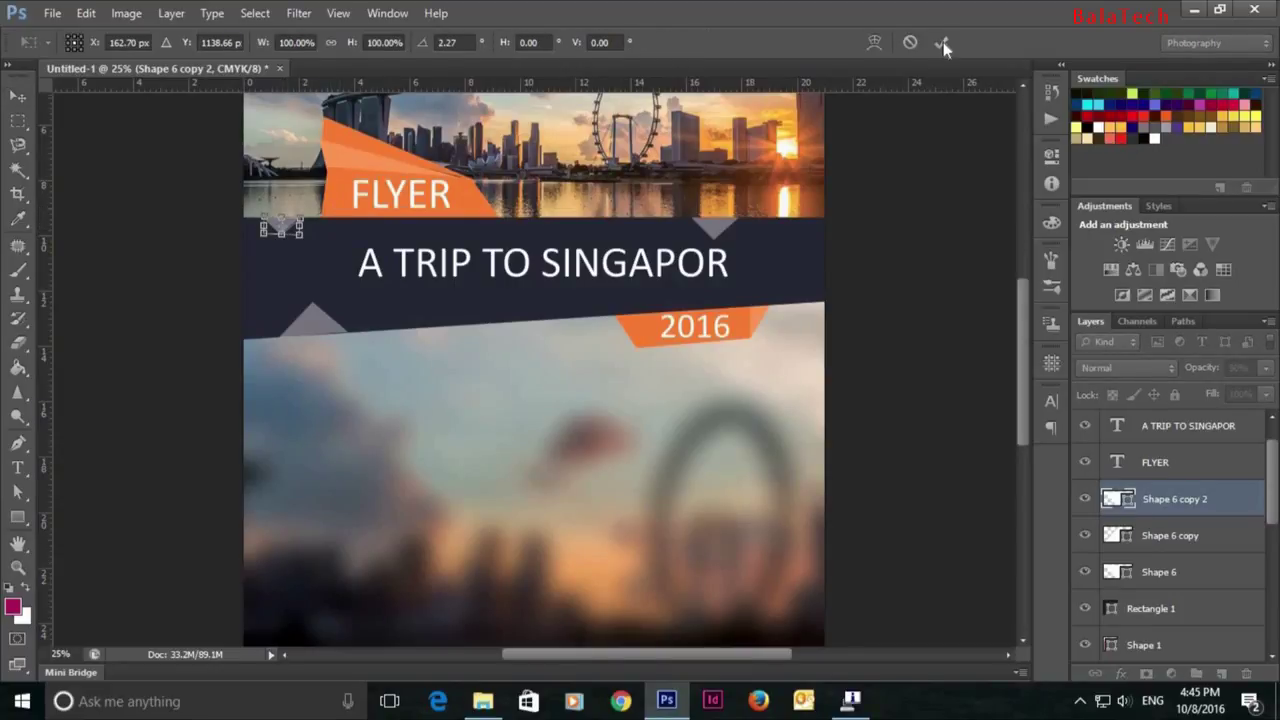
pyautogui.press('Return')
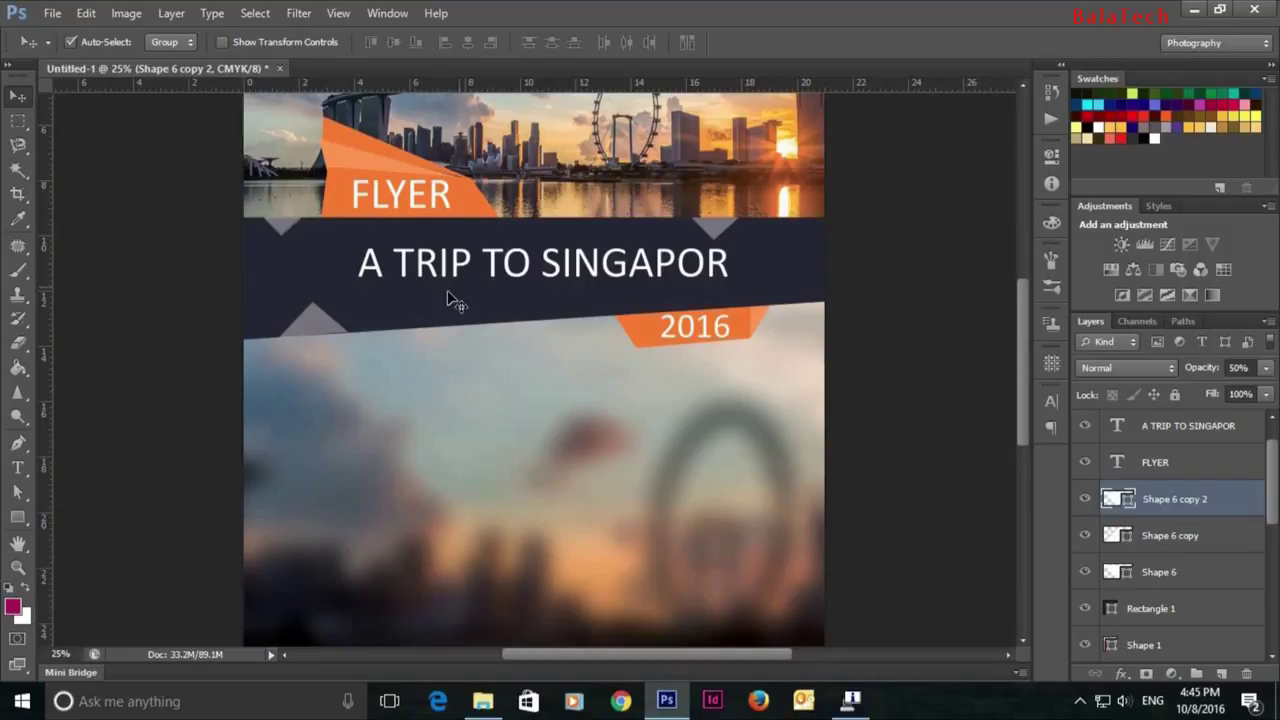
pyautogui.hotkey('ctrl', '-')
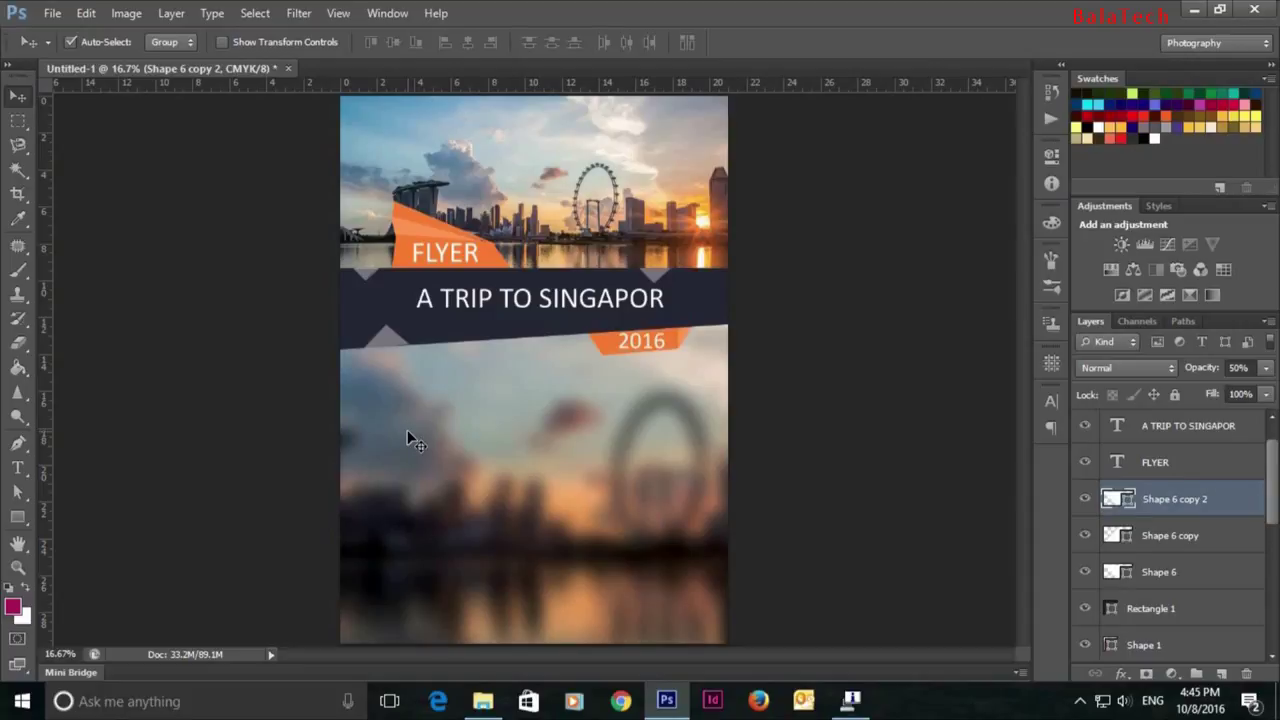
# Step: Type the heading 'TRIP GUIDE' on the lower flyer and position it
pyautogui.click(18, 467)
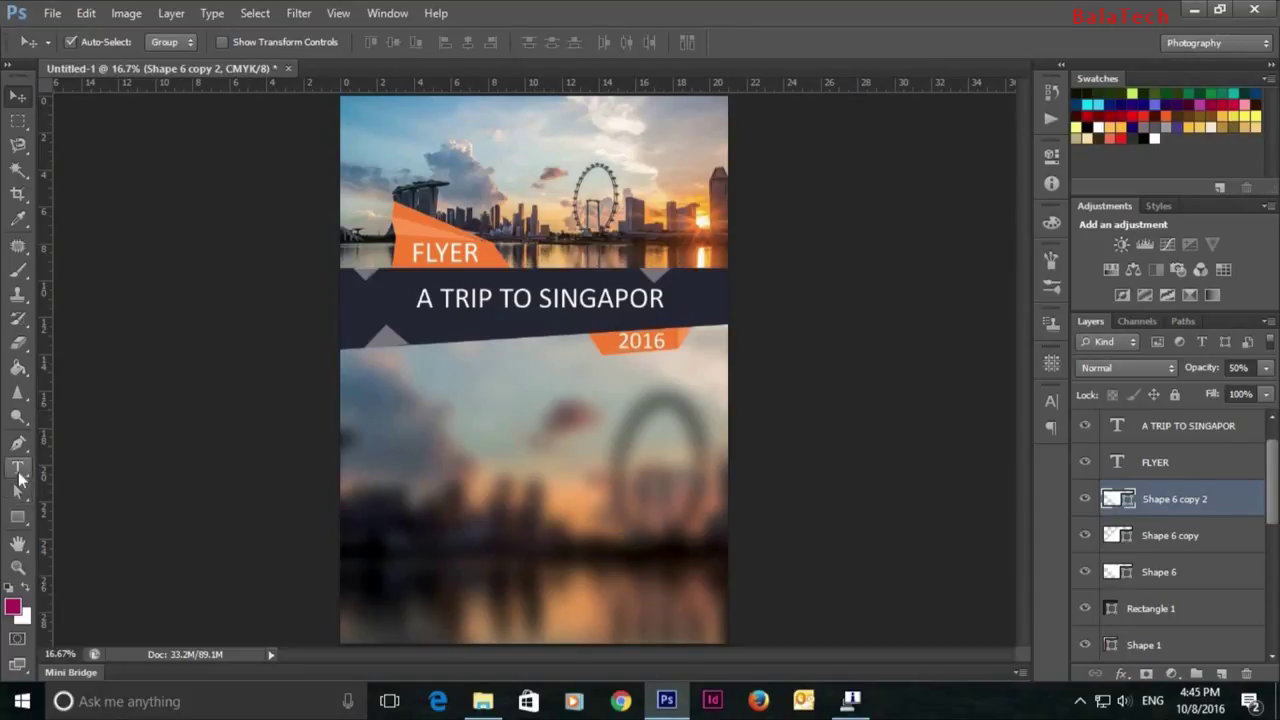
pyautogui.click(450, 436)
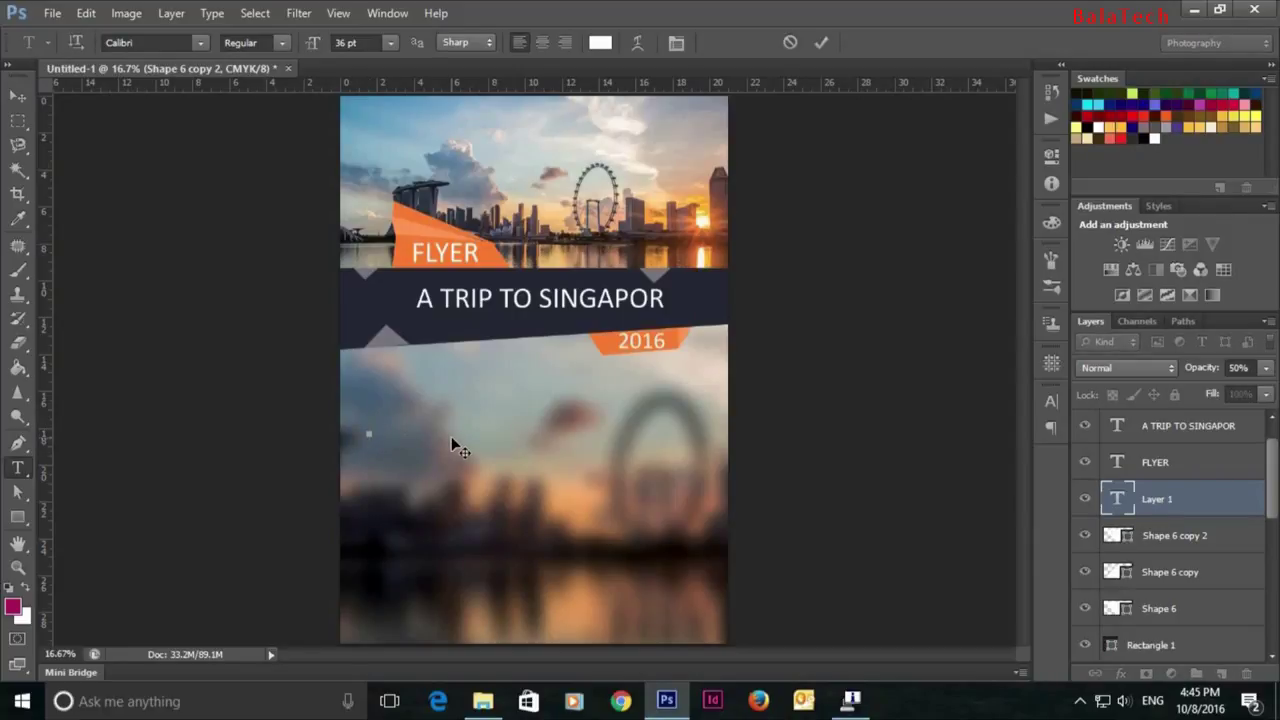
pyautogui.write('S')
pyautogui.press('BackSpace')
pyautogui.write('TRIP')
pyautogui.write(' GUIDE')
pyautogui.click(824, 42)
pyautogui.click(18, 96)
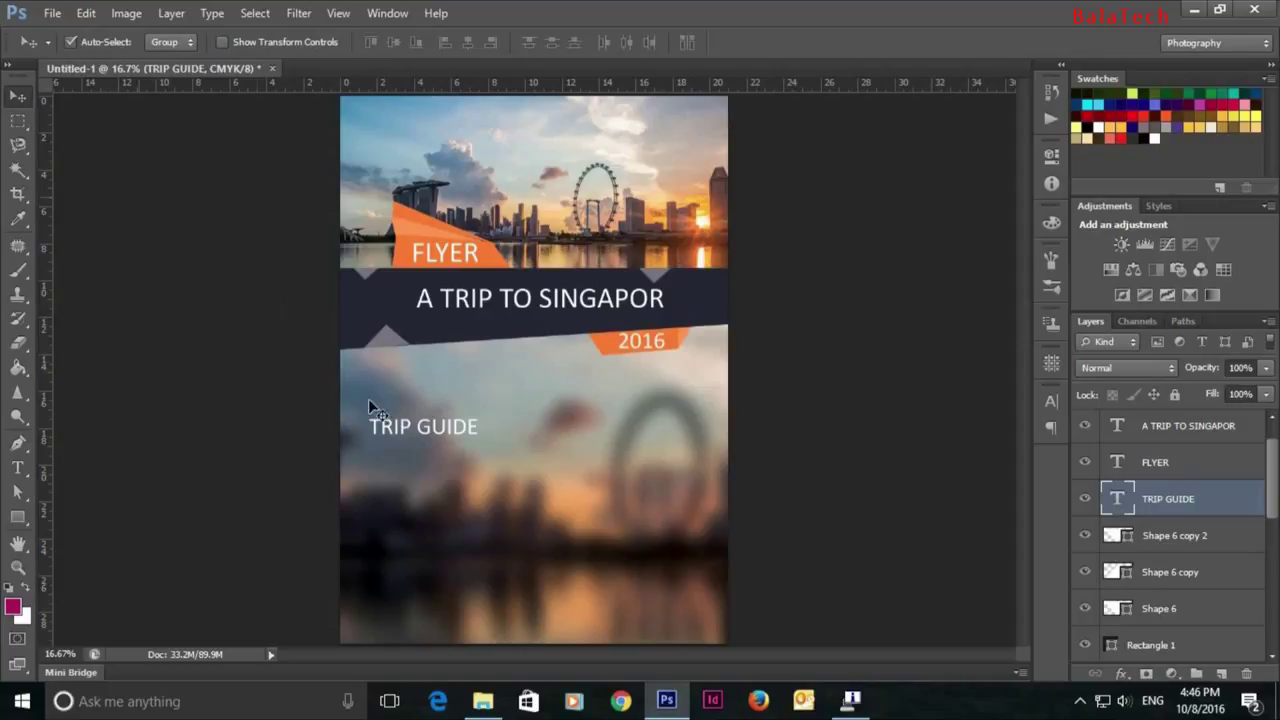
pyautogui.moveTo(397, 430); pyautogui.dragTo(388, 432)
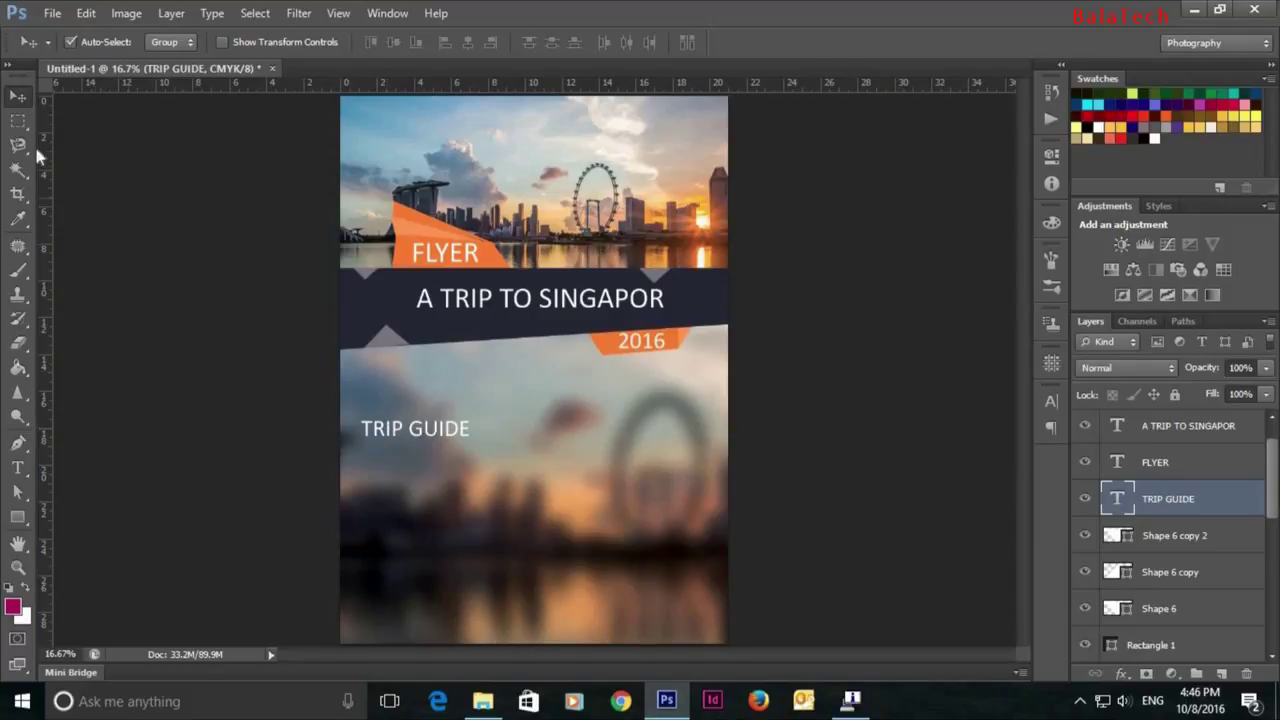
# Step: Set the TRIP GUIDE heading to 30 pt
pyautogui.click(18, 467)
pyautogui.click(363, 428)
pyautogui.moveTo(363, 428); pyautogui.dragTo(470, 430)
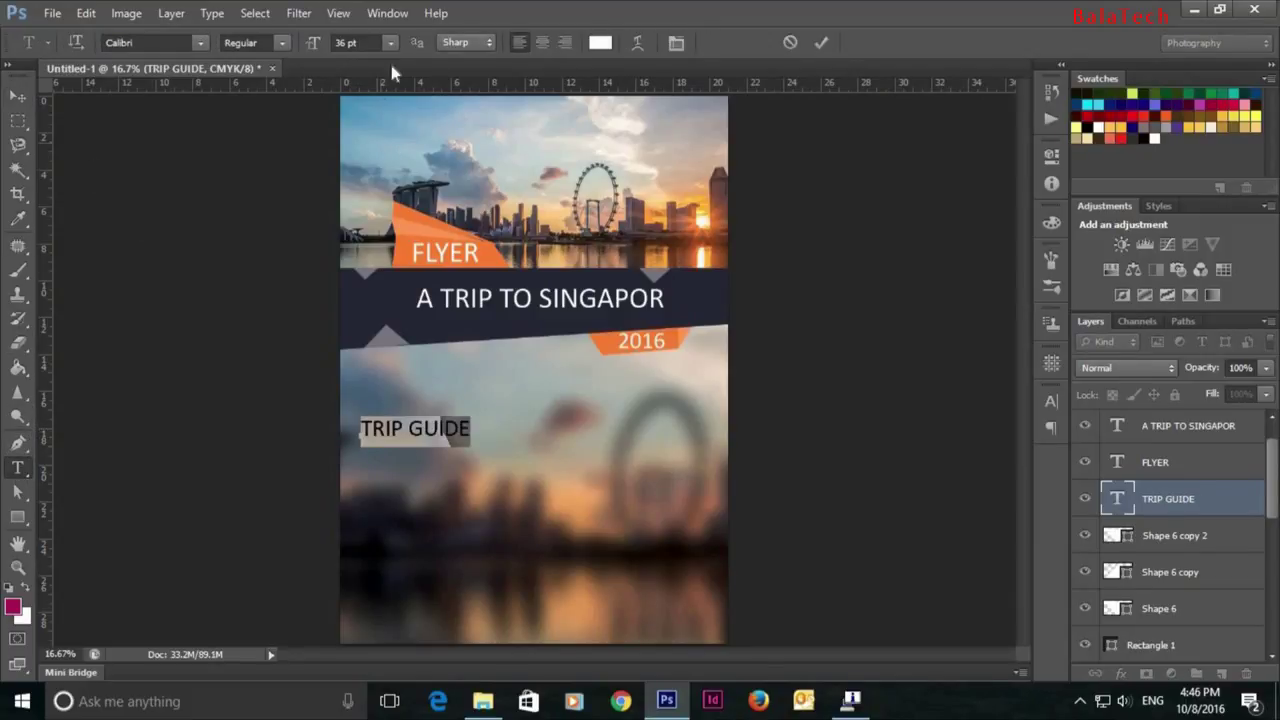
pyautogui.click(390, 43)
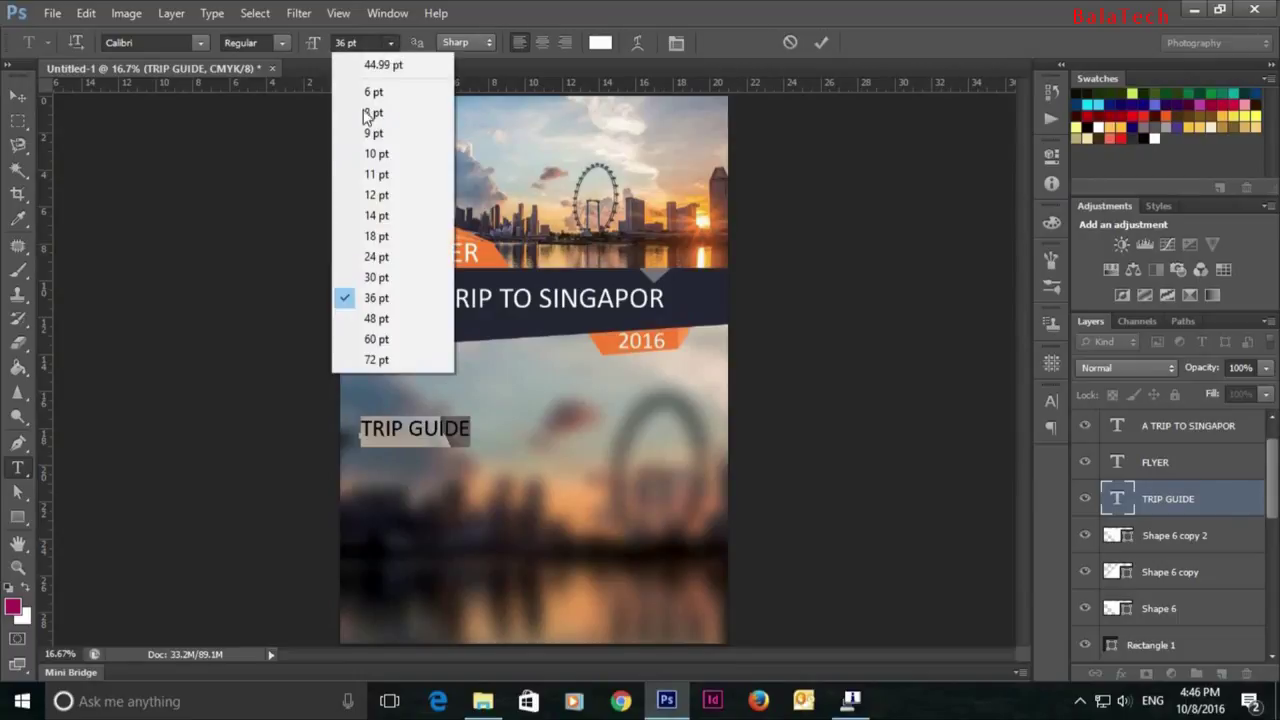
pyautogui.click(370, 279)
pyautogui.click(820, 42)
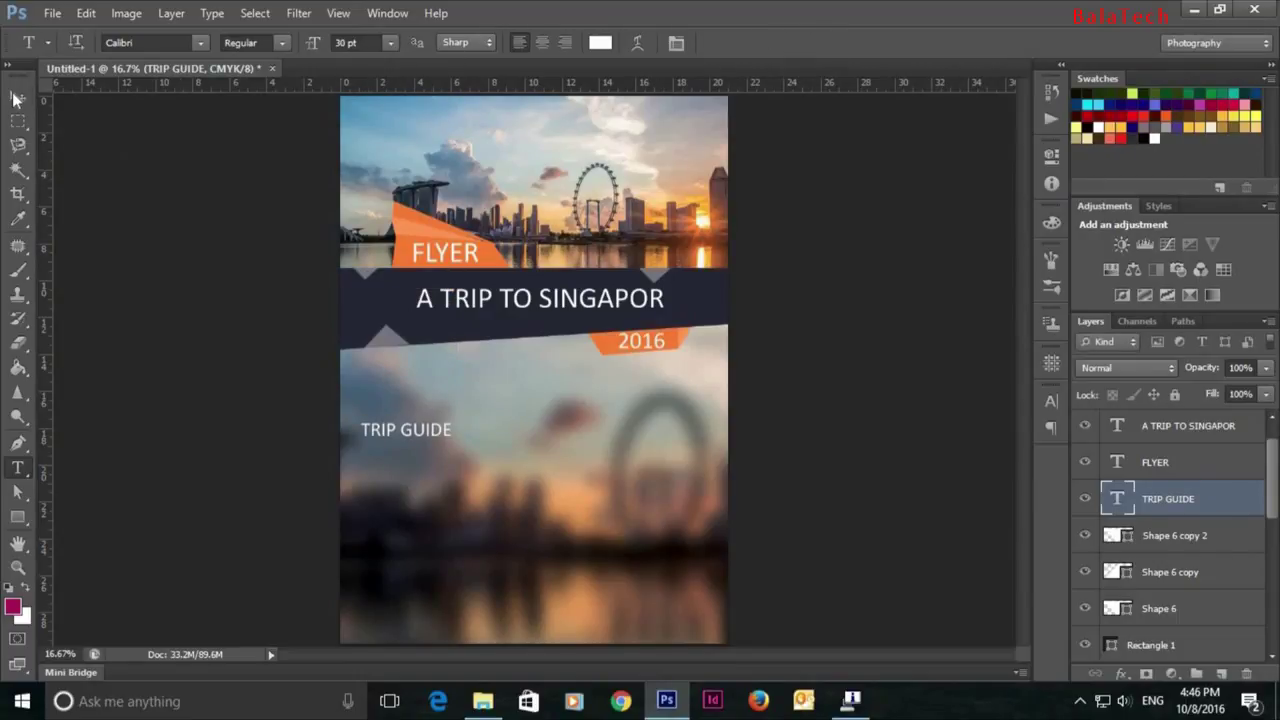
# Step: Add a '1 Grade' text line below the heading
pyautogui.click(18, 95)
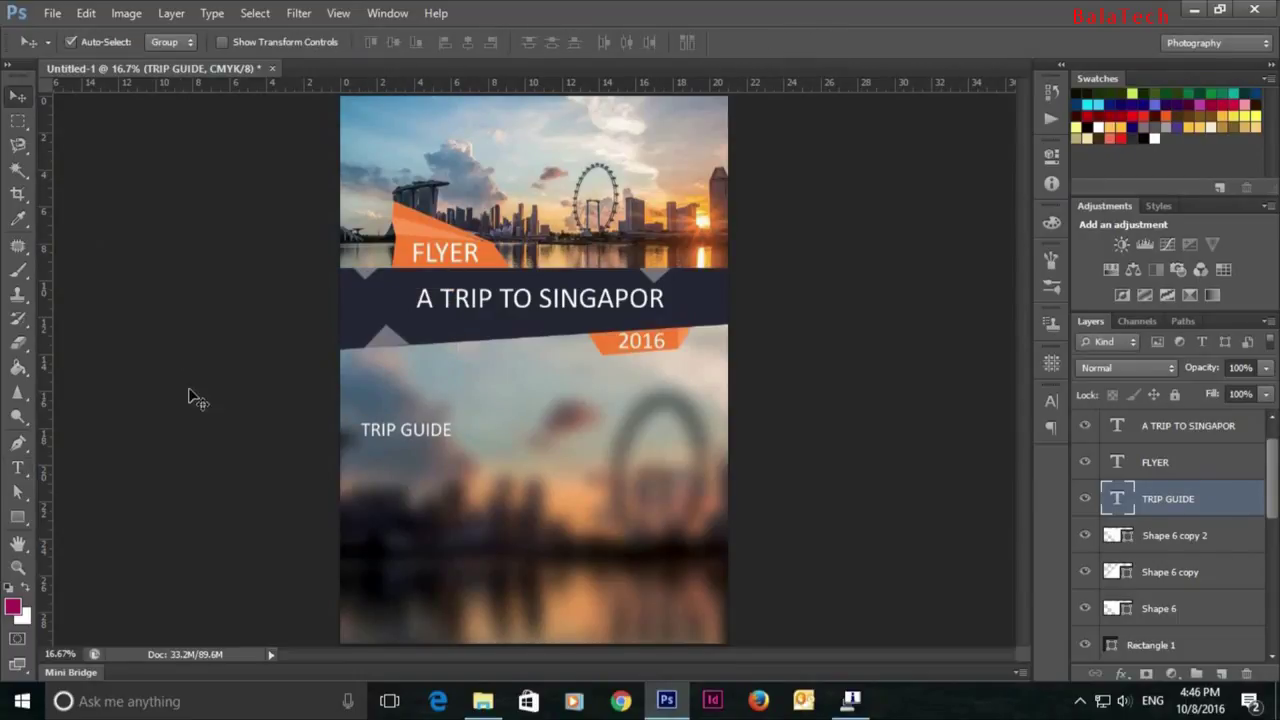
pyautogui.click(18, 467)
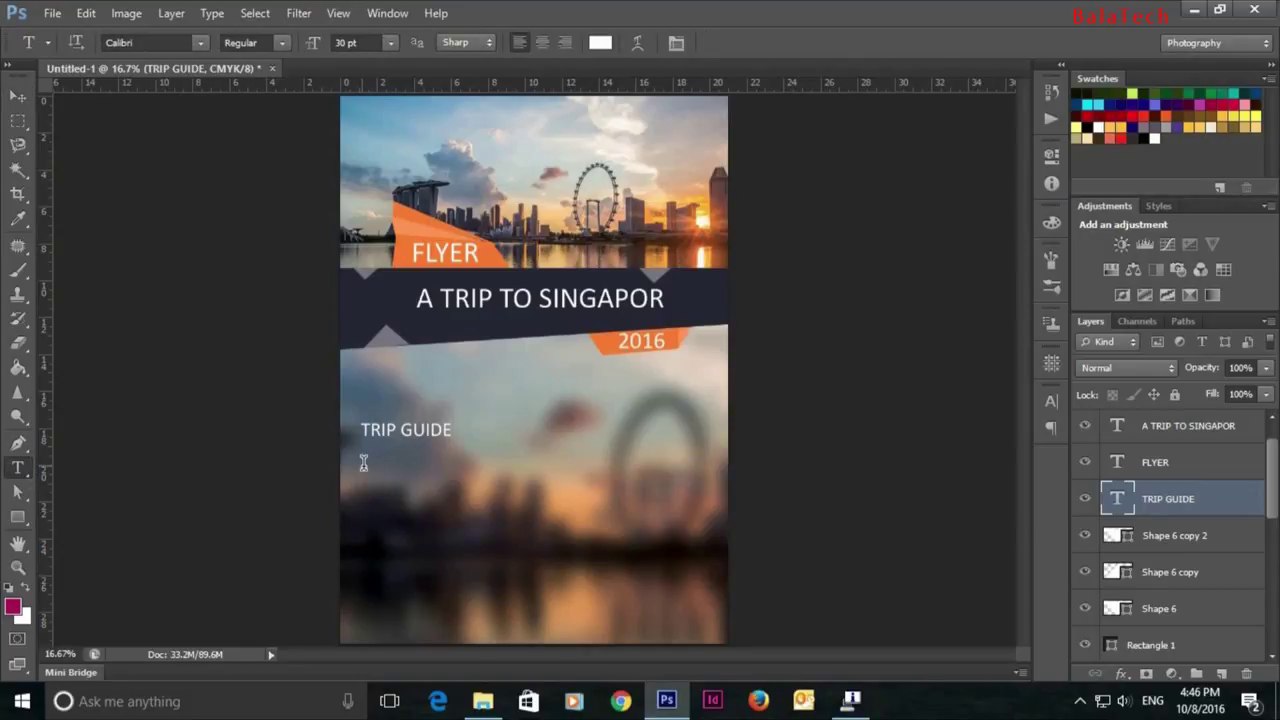
pyautogui.click(362, 462)
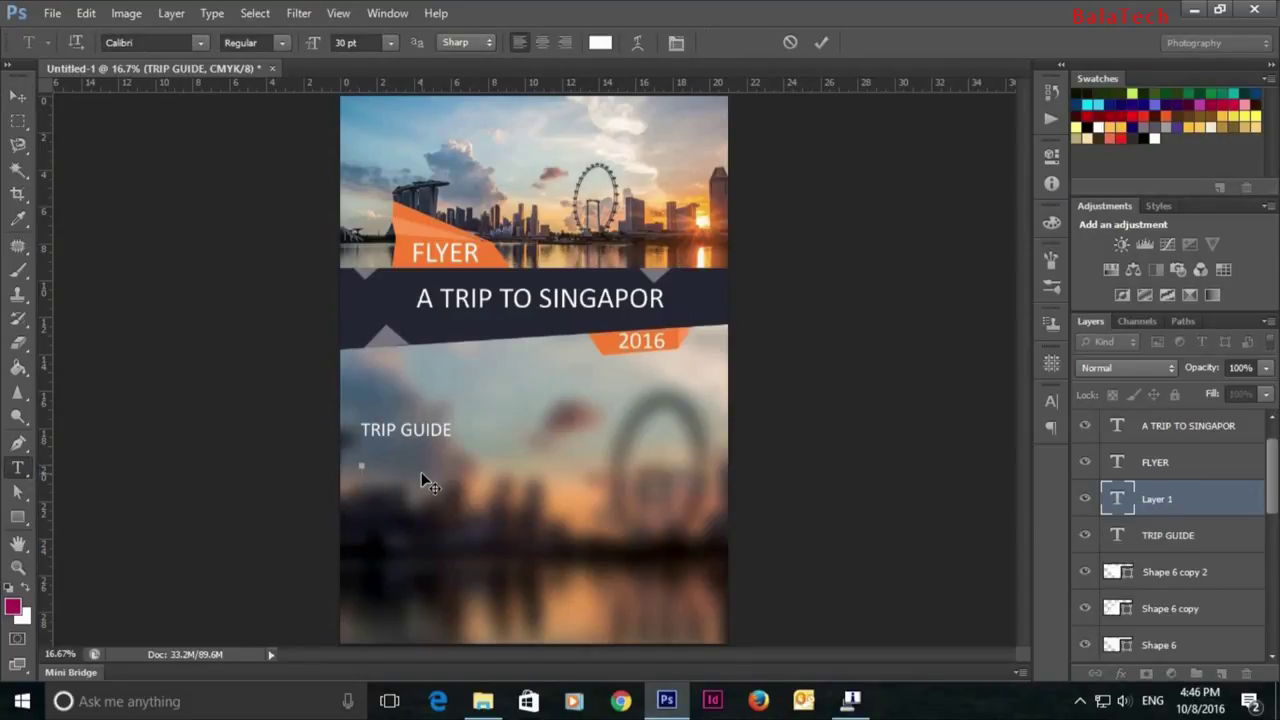
pyautogui.write('1')
pyautogui.write(' Grade')
# Step: Lower the 1 Grade line slightly, undoing an accidental extra copy
pyautogui.click(819, 44)
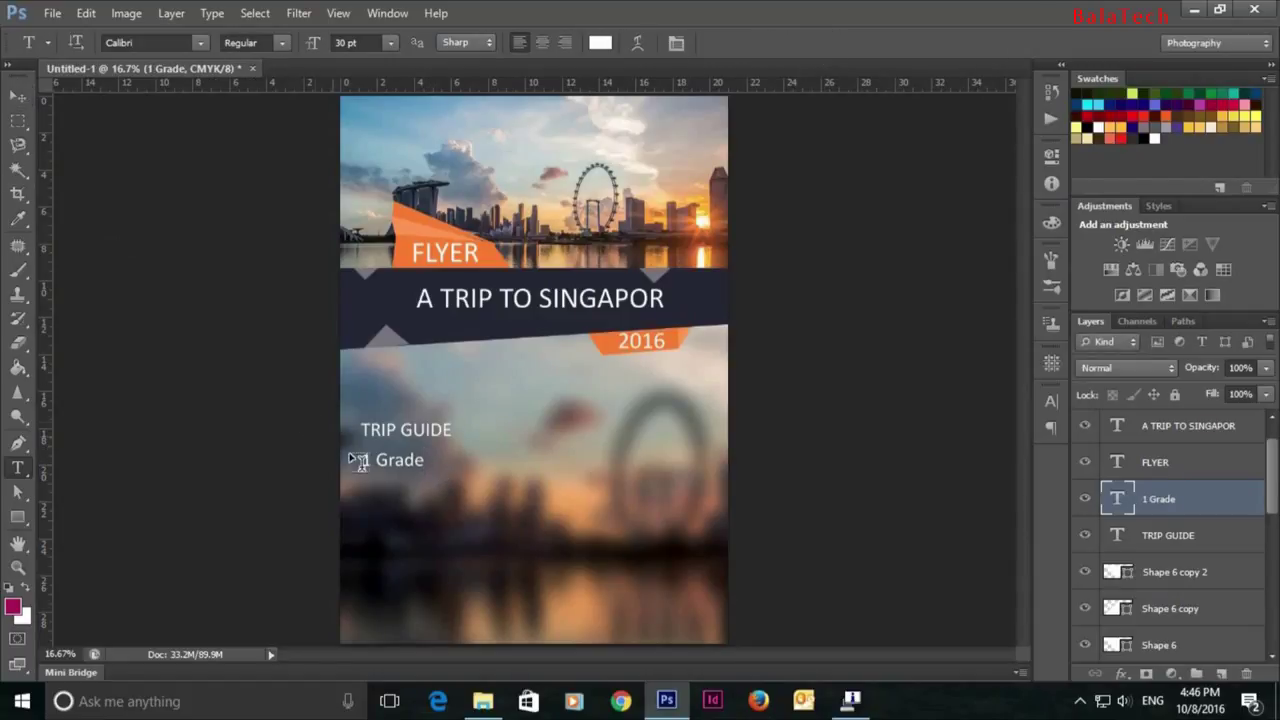
pyautogui.press('v')
pyautogui.moveTo(372, 461); pyautogui.dragTo(377, 481)
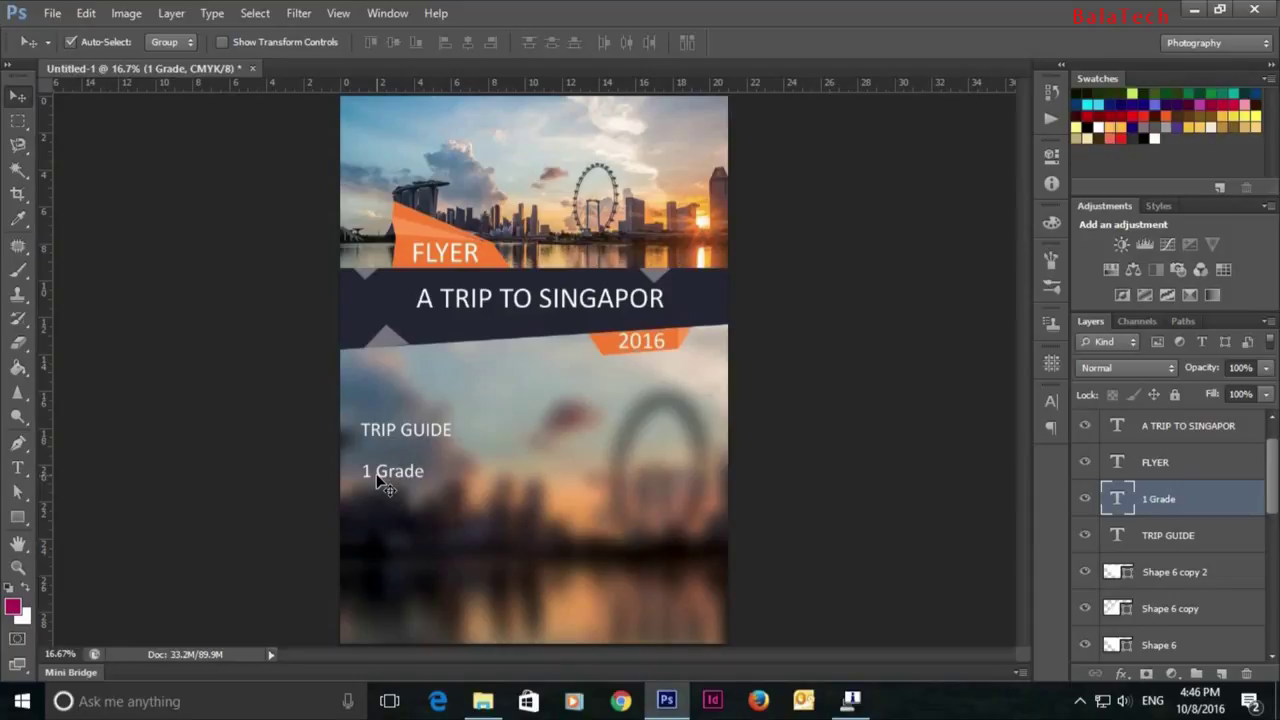
pyautogui.keyDown('alt'); pyautogui.moveTo(377, 481); pyautogui.dragTo(381, 521); pyautogui.keyUp('alt')
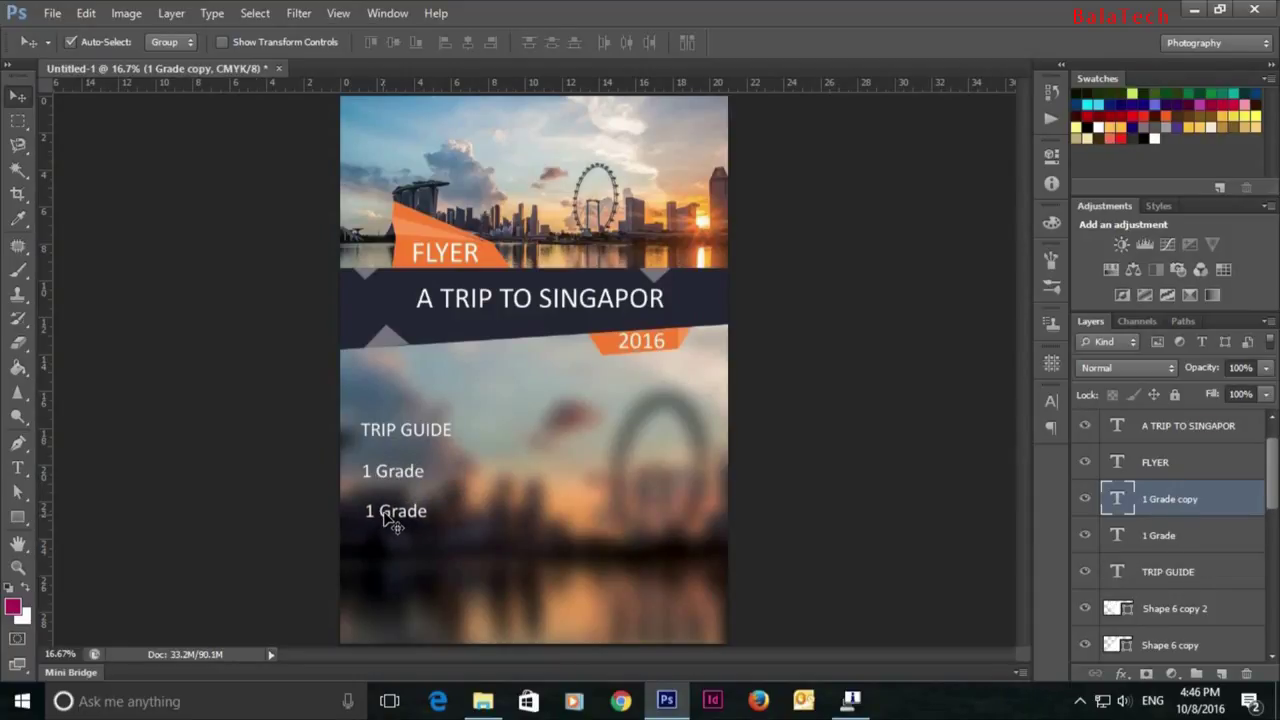
pyautogui.hotkey('ctrl', 'z')
pyautogui.press('t')
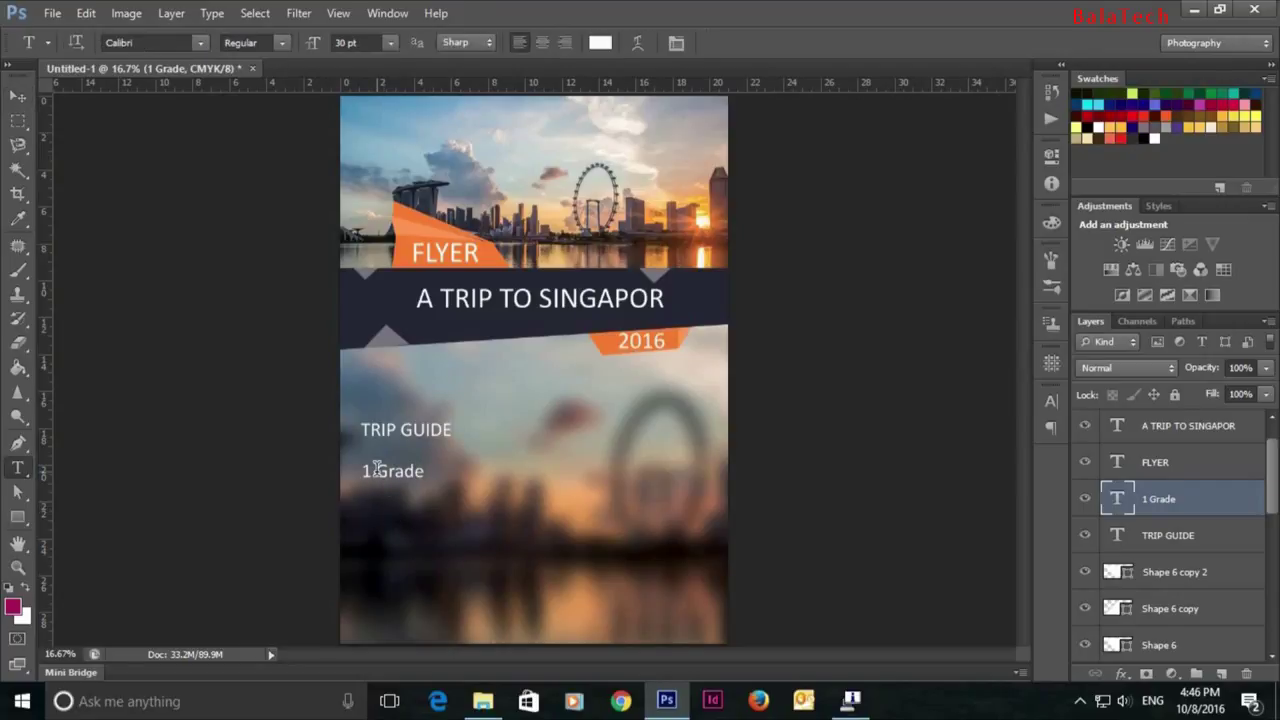
pyautogui.click(377, 470)
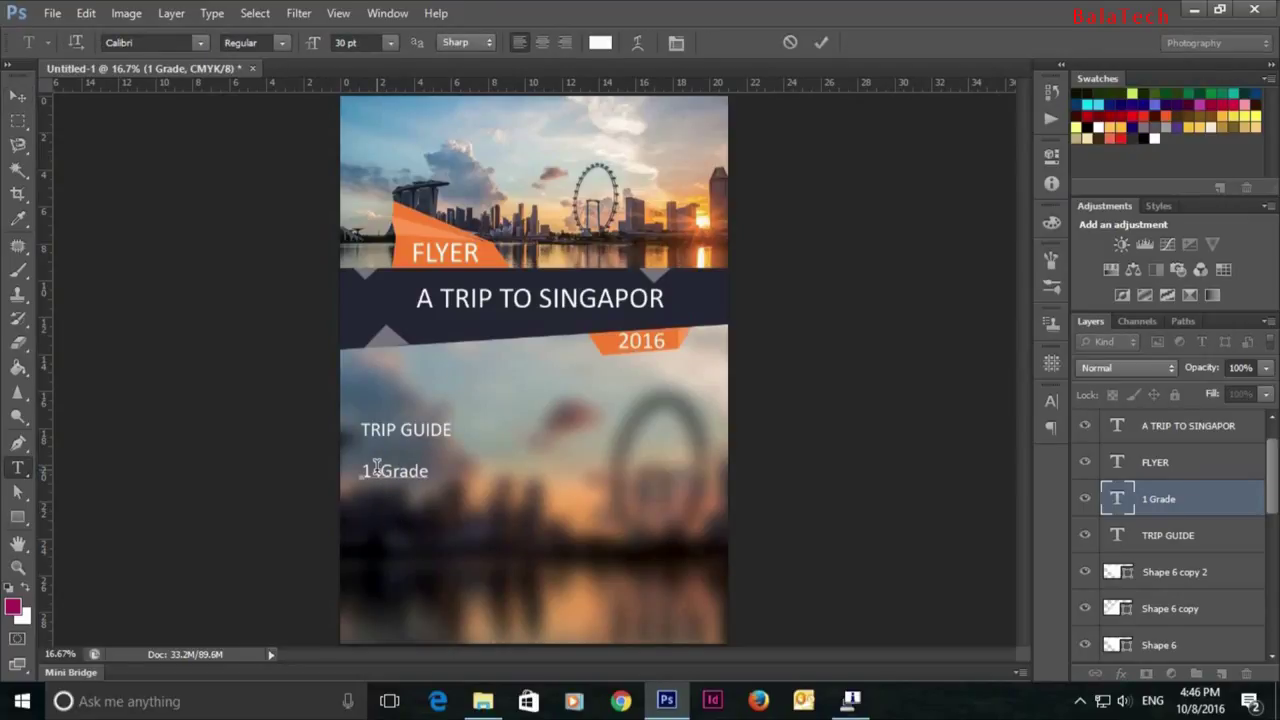
pyautogui.hotkey('ctrl', 'Return')
pyautogui.press('v')
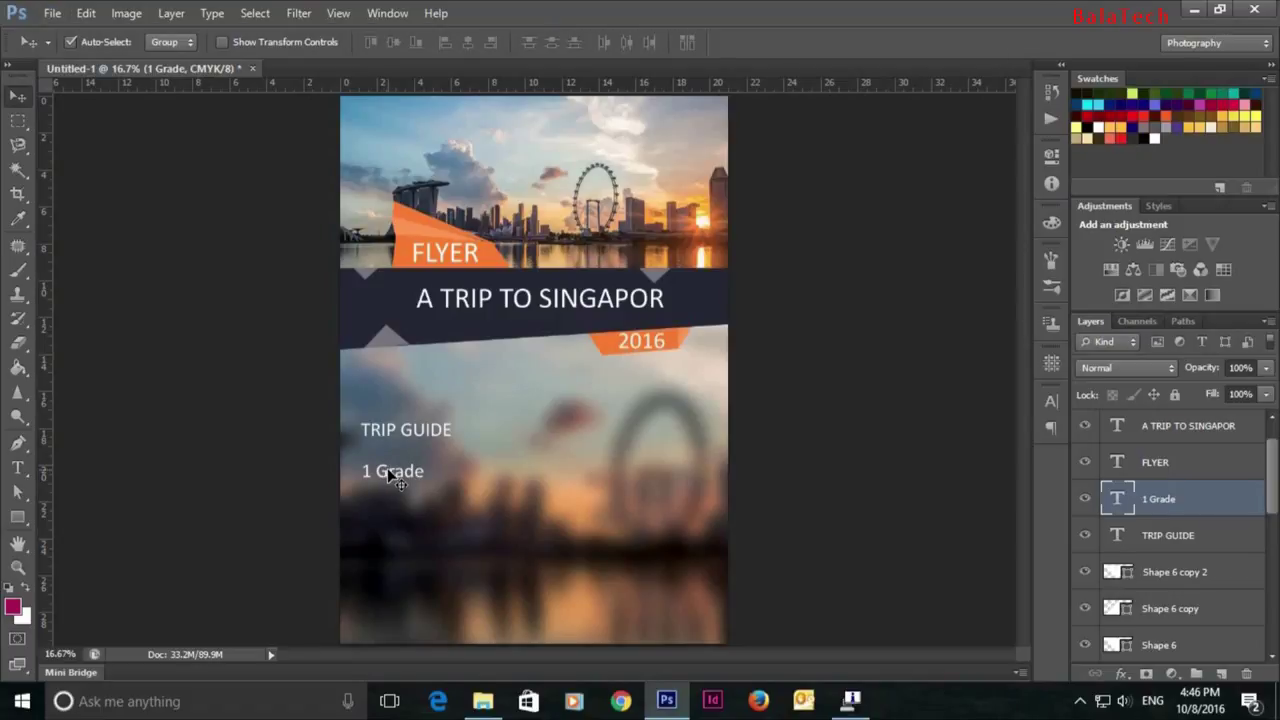
# Step: Copy 1 Grade onto a new line below and change it to '2 Grade'
pyautogui.keyDown('alt'); pyautogui.moveTo(382, 470); pyautogui.dragTo(387, 515); pyautogui.keyUp('alt')
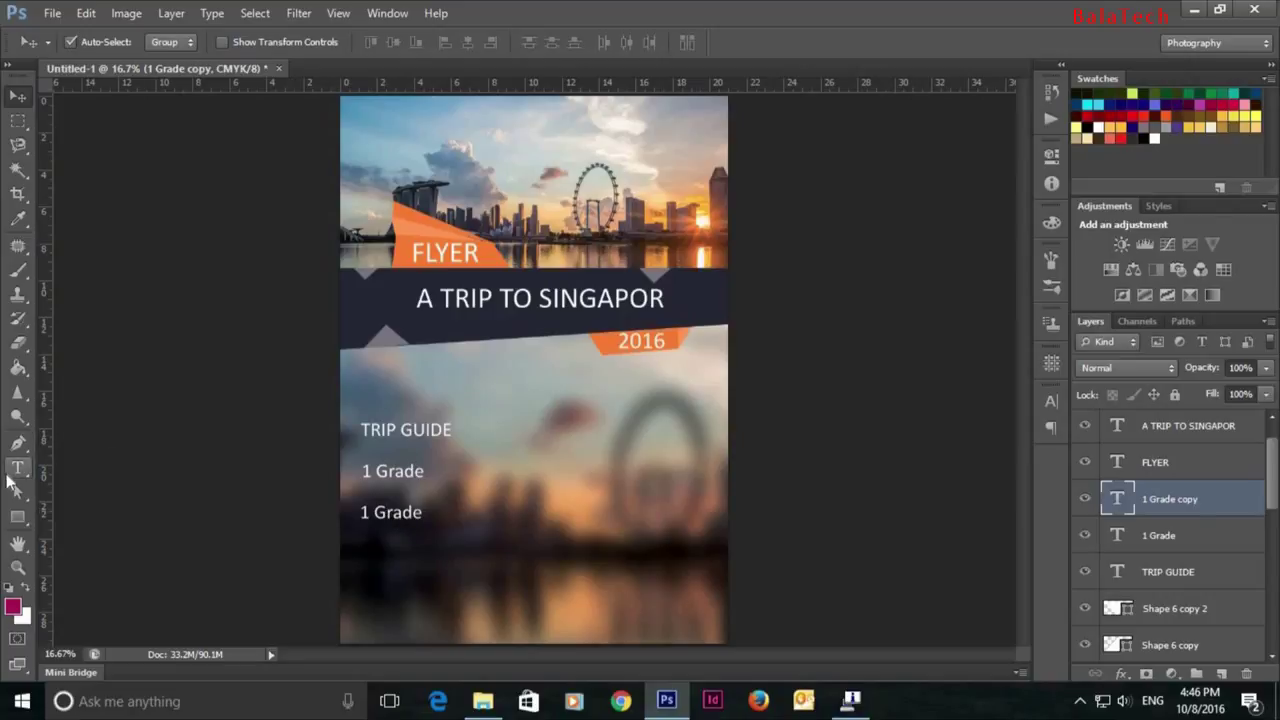
pyautogui.click(17, 467)
pyautogui.moveTo(362, 511); pyautogui.dragTo(307, 517)
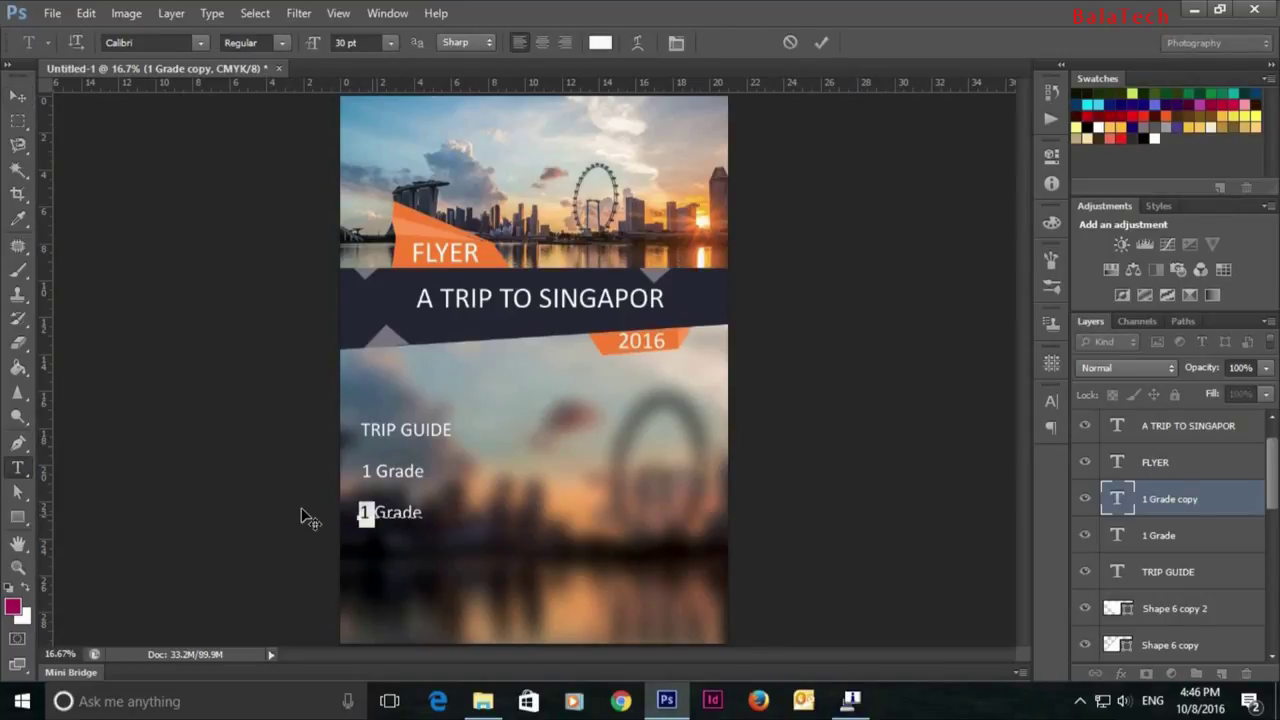
pyautogui.write('2')
pyautogui.click(821, 42)
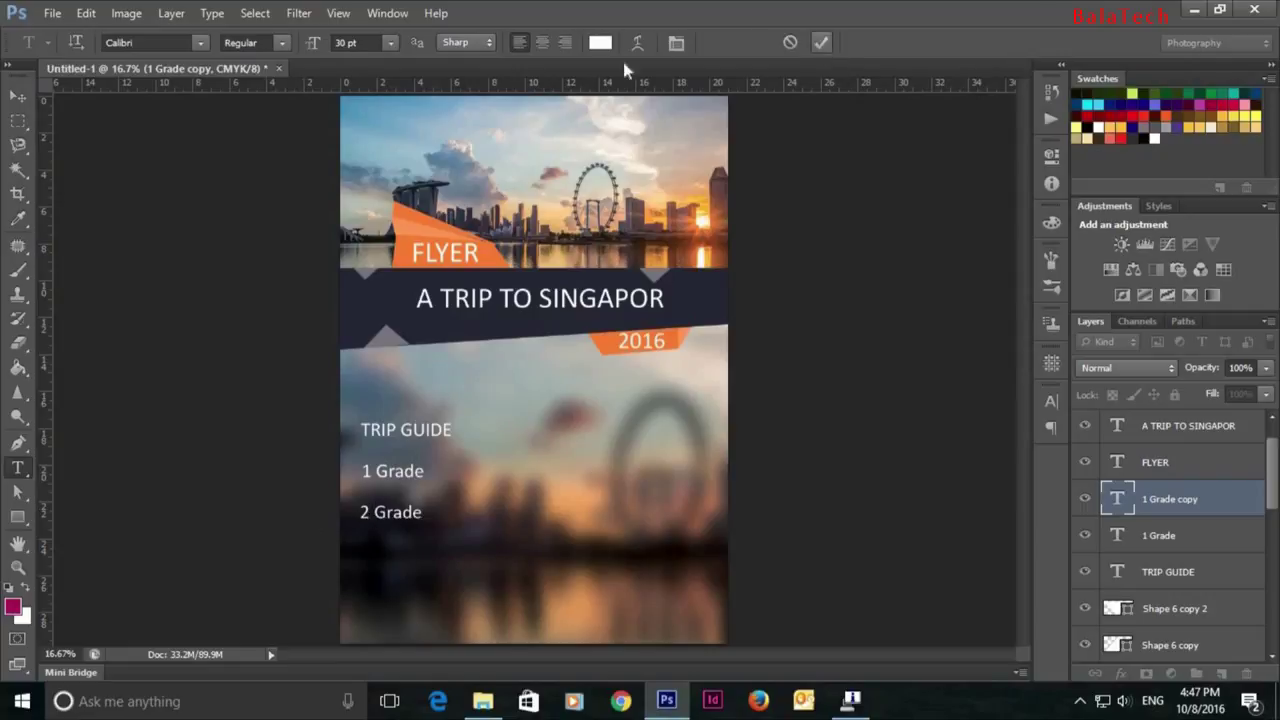
# Step: Copy 2 Grade onto a new line below and change it to '3 Grade'
pyautogui.click(17, 95)
pyautogui.moveTo(386, 522)
pyautogui.mouseDown()
pyautogui.moveTo(376, 560)
pyautogui.moveTo(349, 566)
pyautogui.mouseUp()
pyautogui.press('t')
pyautogui.write('3 Grade')
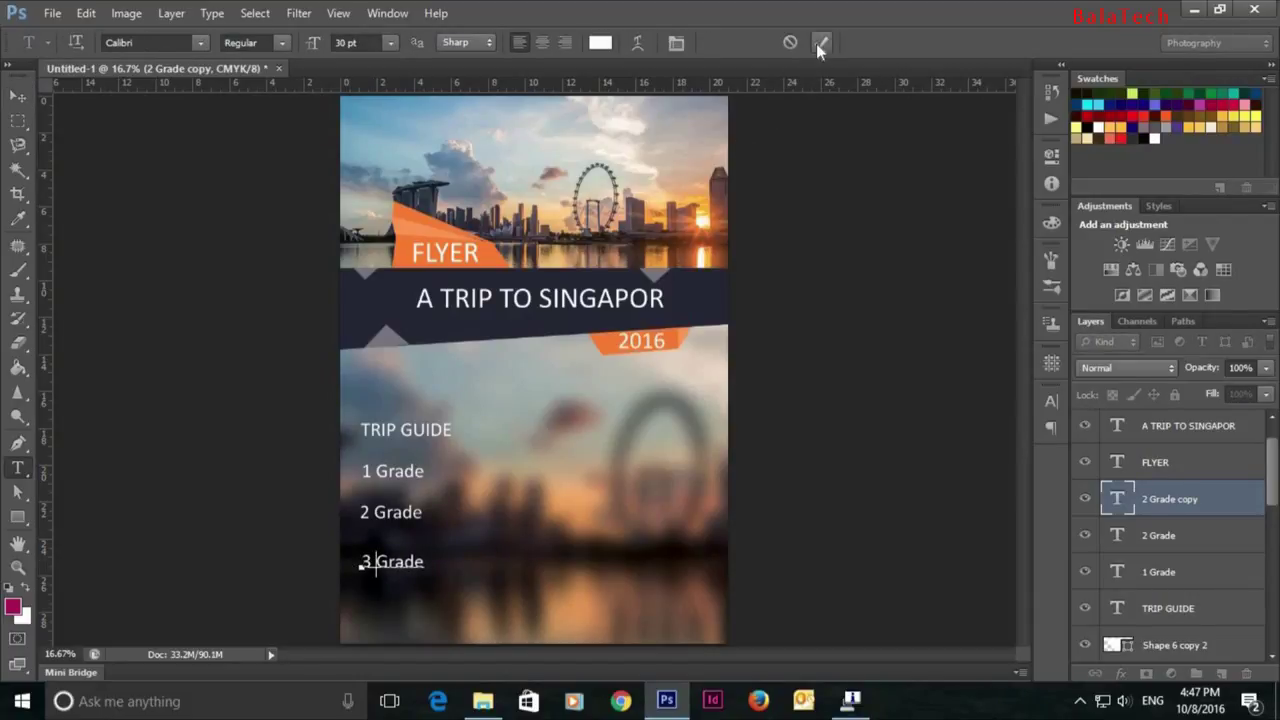
pyautogui.click(818, 43)
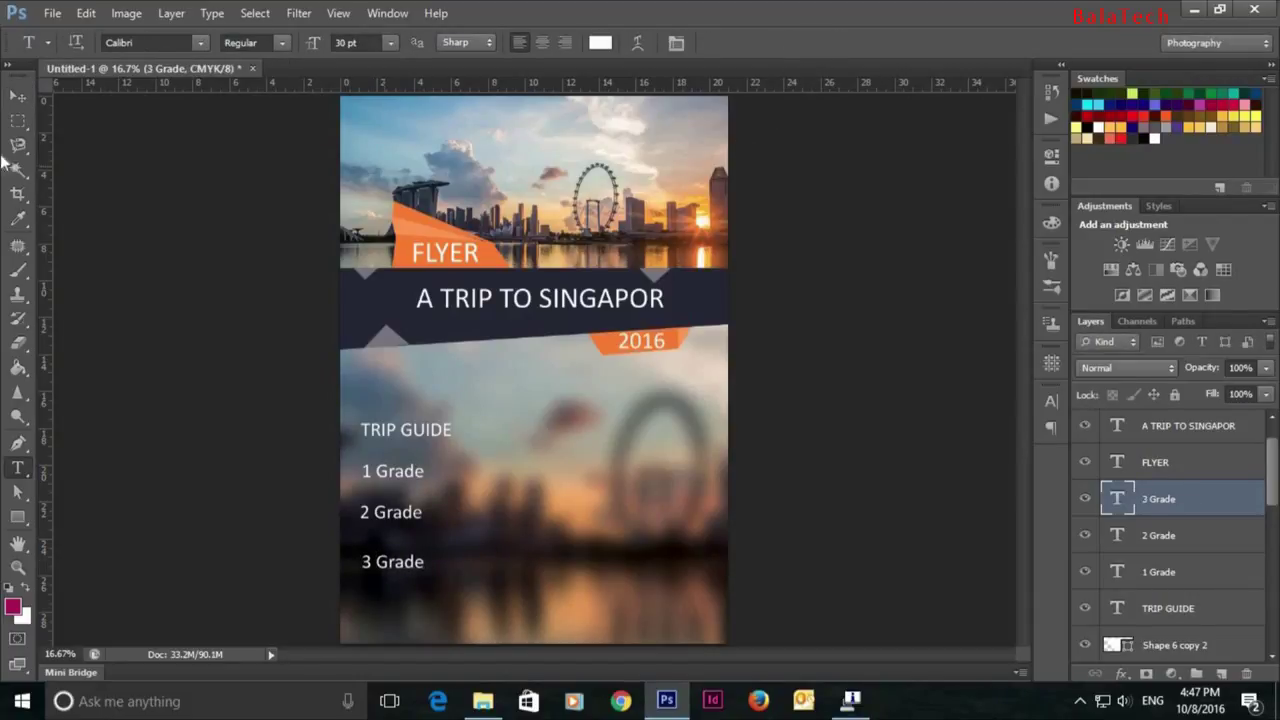
pyautogui.click(18, 95)
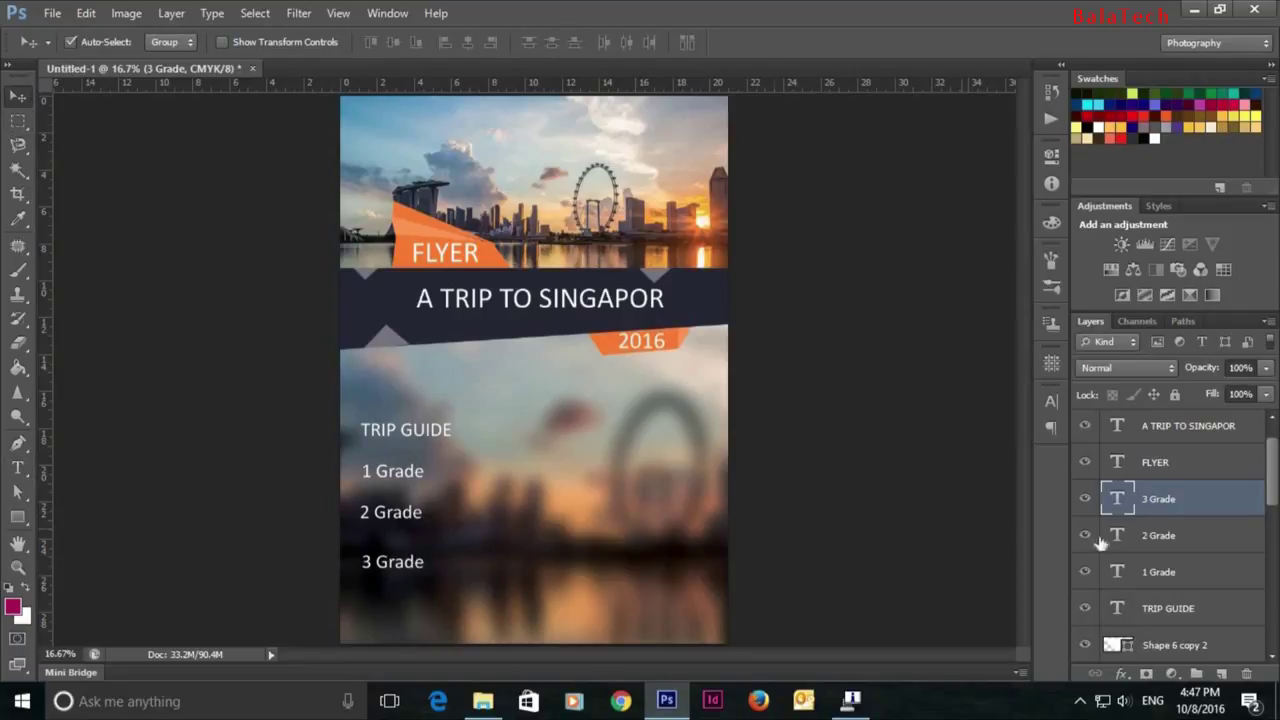
# Step: Left-align and evenly space the three Grade lines, then shift them down together
pyautogui.keyDown('shift'); pyautogui.click(1196, 540); pyautogui.keyUp('shift')
pyautogui.keyDown('shift'); pyautogui.click(1190, 572); pyautogui.keyUp('shift')
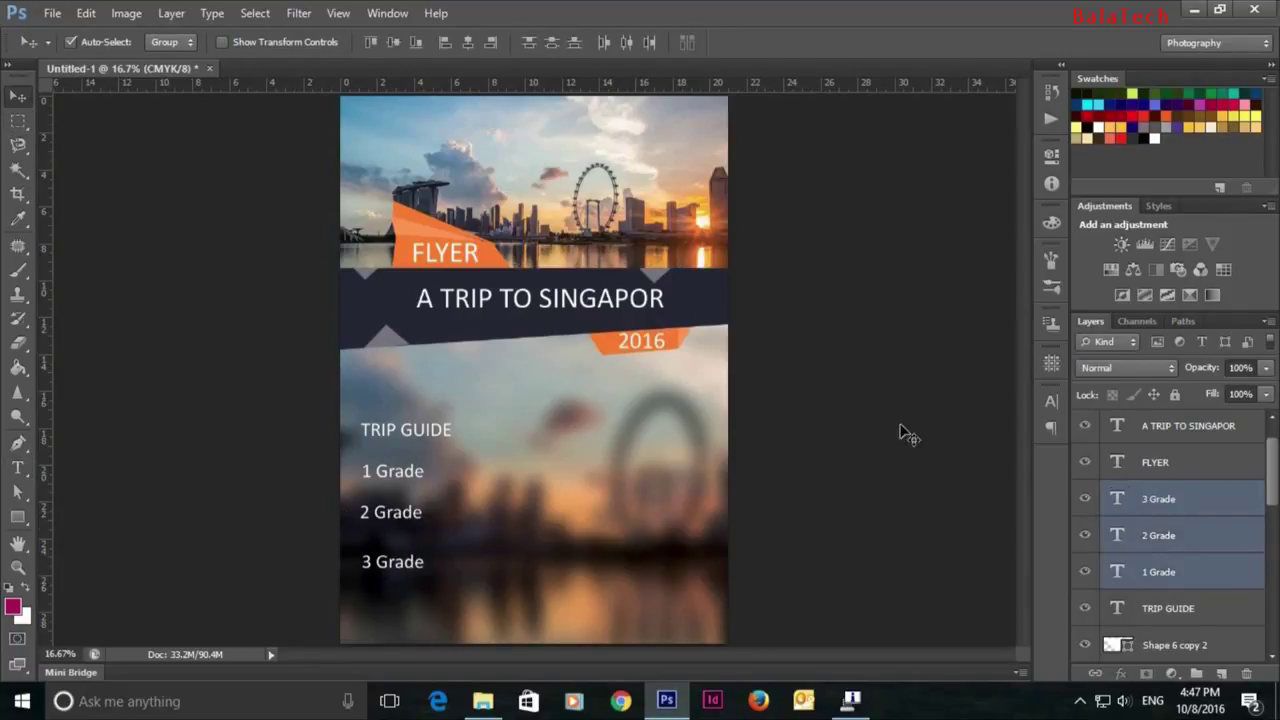
pyautogui.click(445, 46)
pyautogui.click(548, 43)
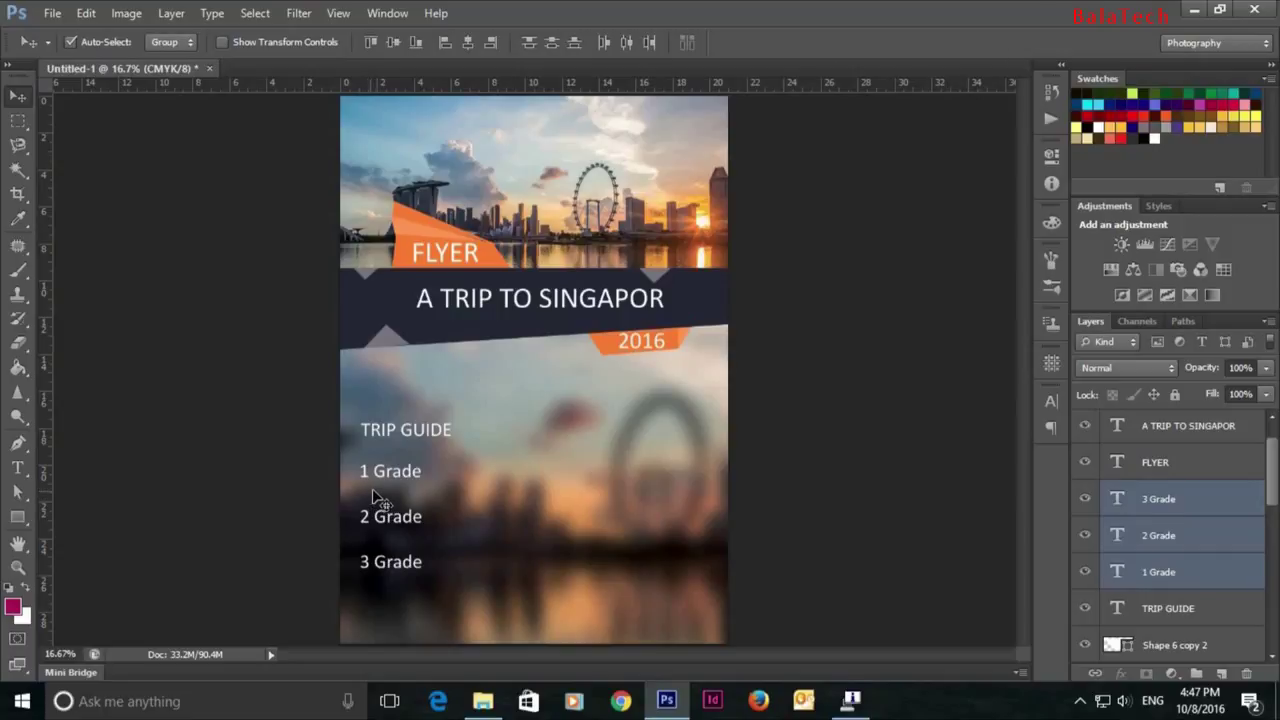
pyautogui.hotkey('shift', 'Down')
pyautogui.hotkey('shift', 'Down')
pyautogui.hotkey('shift', 'Down')
pyautogui.hotkey('shift', 'Down')
pyautogui.hotkey('shift', 'Down')
pyautogui.hotkey('shift', 'Down')
pyautogui.hotkey('shift', 'Down')
pyautogui.hotkey('shift', 'Down')
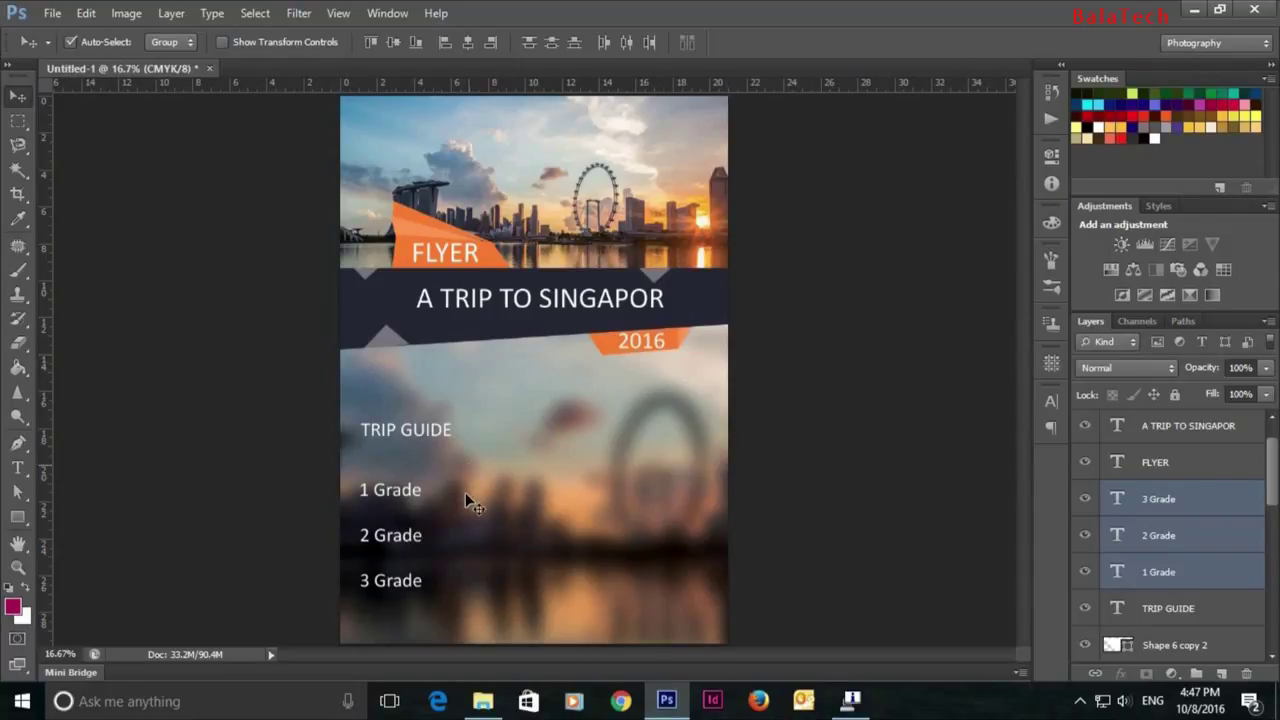
pyautogui.click(1192, 578)
# Step: Draw a thin horizontal divider line below the TRIP GUIDE heading
pyautogui.click(1176, 607)
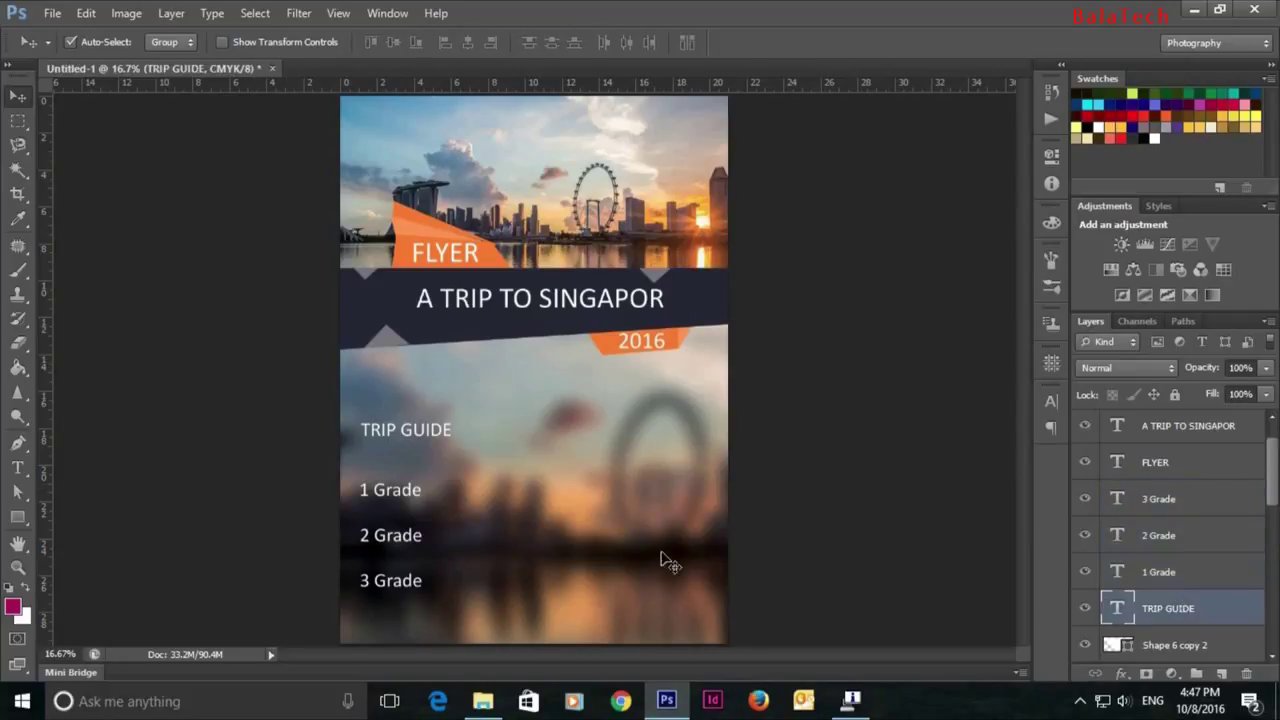
pyautogui.moveTo(14, 527); pyautogui.dragTo(82, 585)
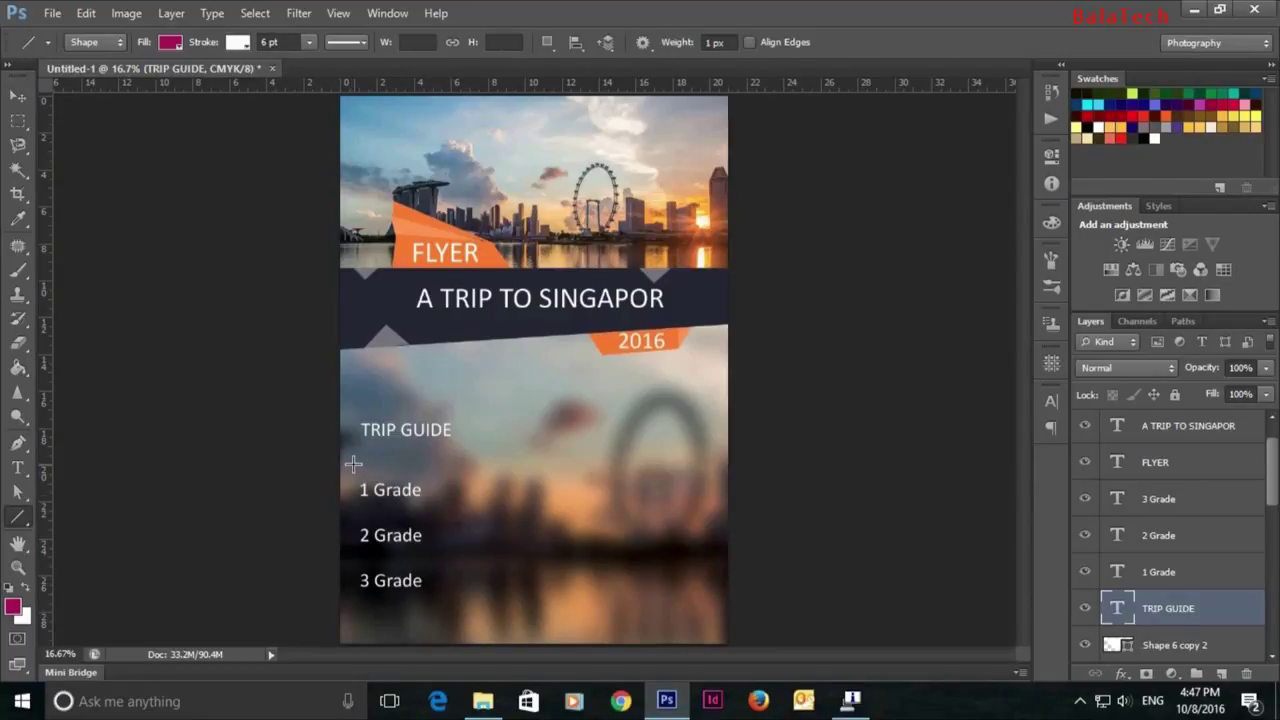
pyautogui.moveTo(353, 466); pyautogui.dragTo(521, 462)
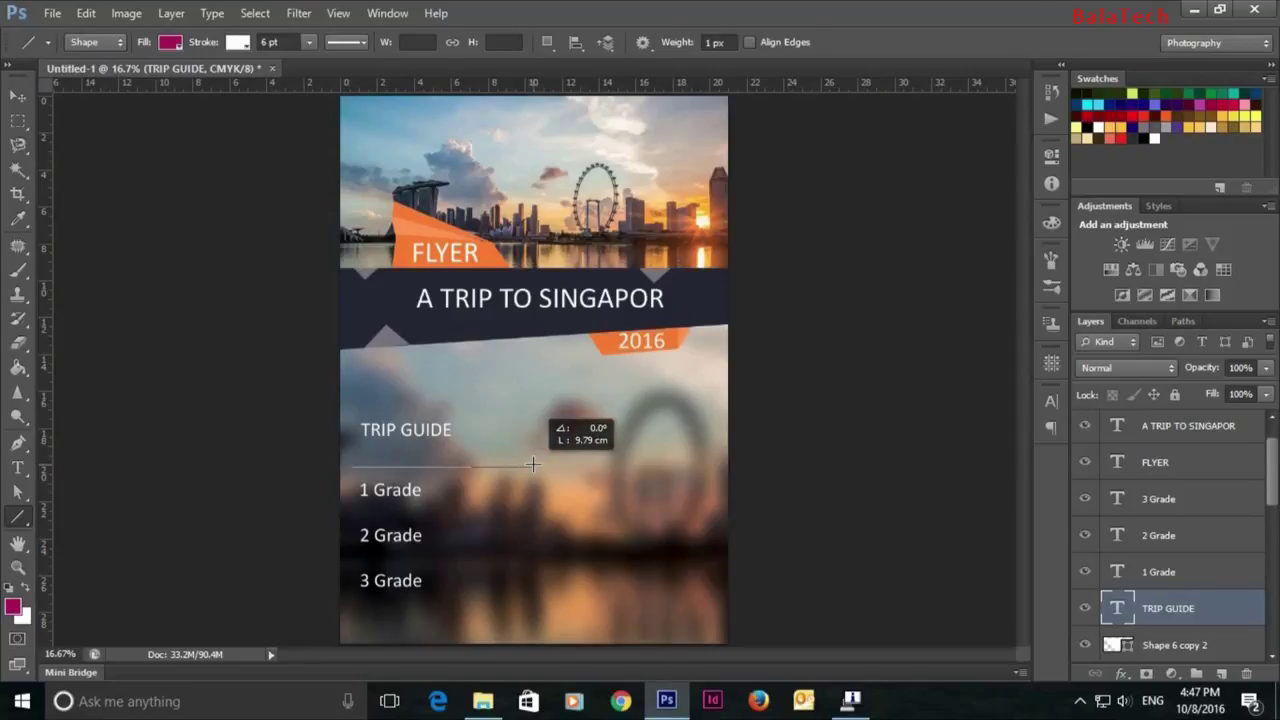
pyautogui.moveTo(521, 462); pyautogui.dragTo(533, 466)
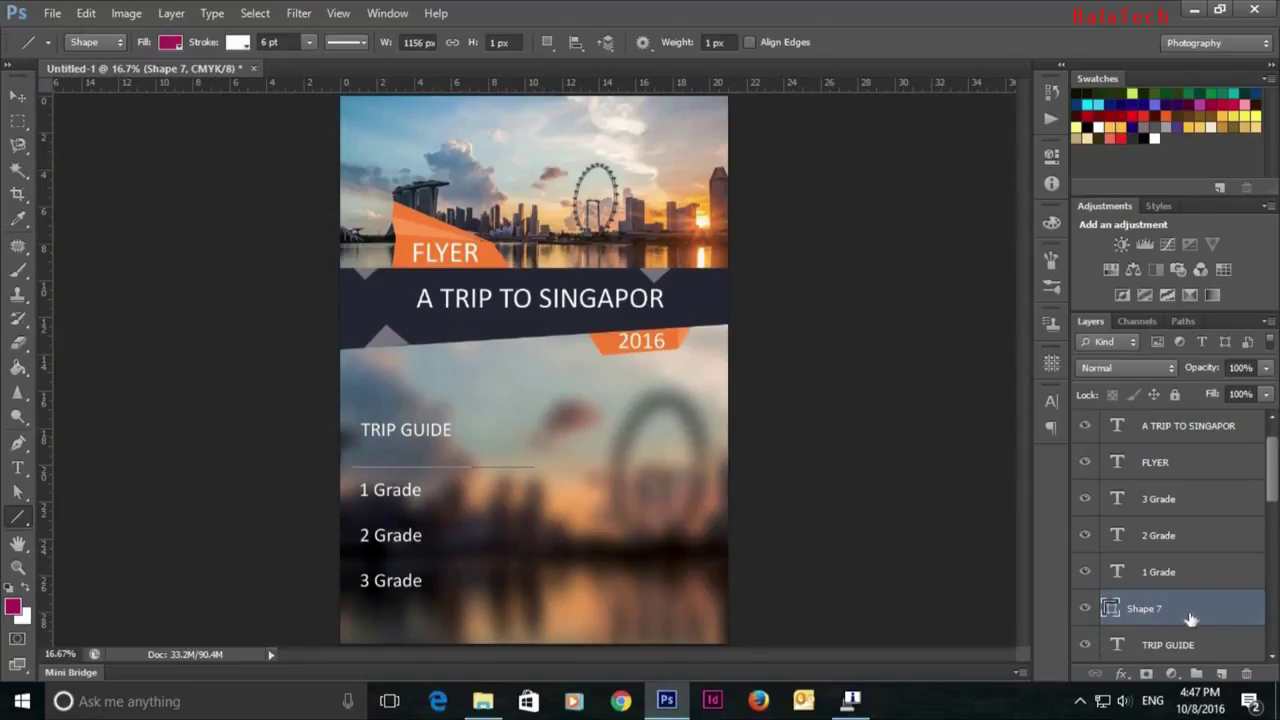
# Step: Duplicate the divider three times, shifting copies down beneath 1, 2 and 3 Grade
pyautogui.hotkey('ctrl', 'j')
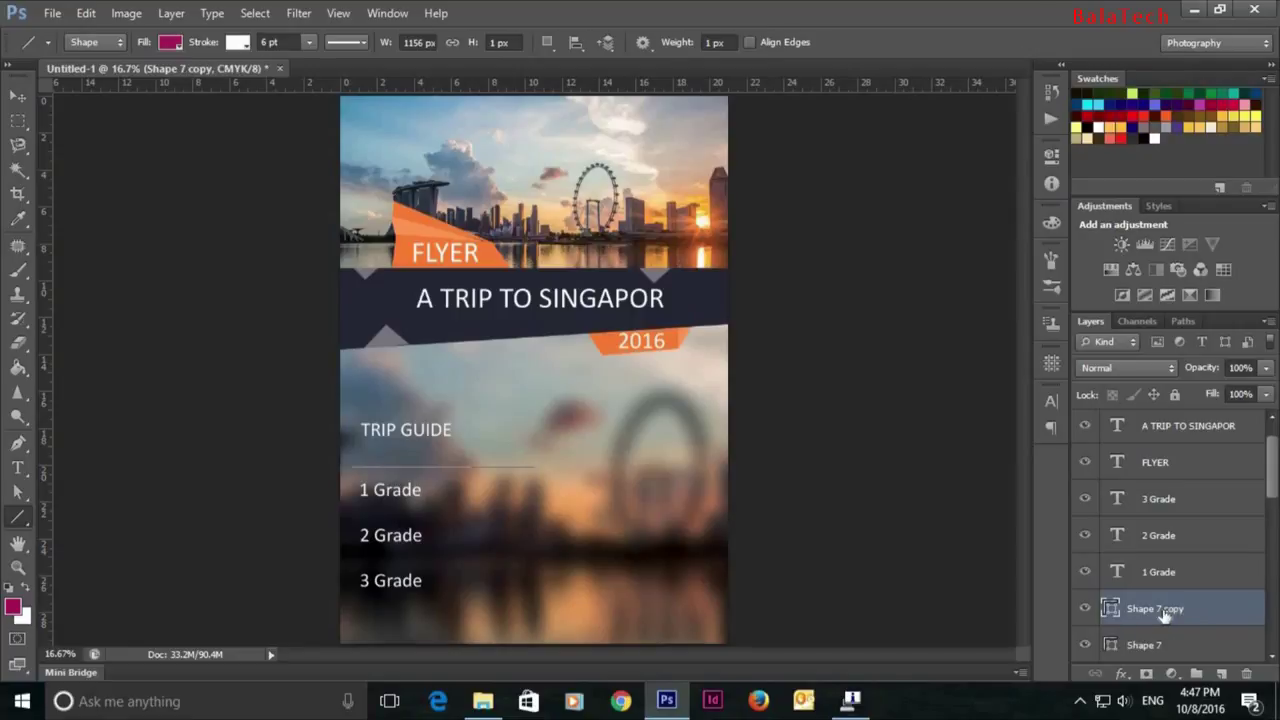
pyautogui.press('v')
pyautogui.hotkey('shift', 'Down')
pyautogui.hotkey('shift', 'Down')
pyautogui.hotkey('shift', 'Down')
pyautogui.hotkey('shift', 'Down')
pyautogui.hotkey('shift', 'Down')
pyautogui.hotkey('shift', 'Down')
pyautogui.hotkey('shift', 'Down')
pyautogui.hotkey('shift', 'Down')
pyautogui.hotkey('shift', 'Down')
pyautogui.hotkey('shift', 'Down')
pyautogui.hotkey('shift', 'Down')
pyautogui.hotkey('shift', 'Down')
pyautogui.hotkey('shift', 'Down')
pyautogui.hotkey('shift', 'Down')
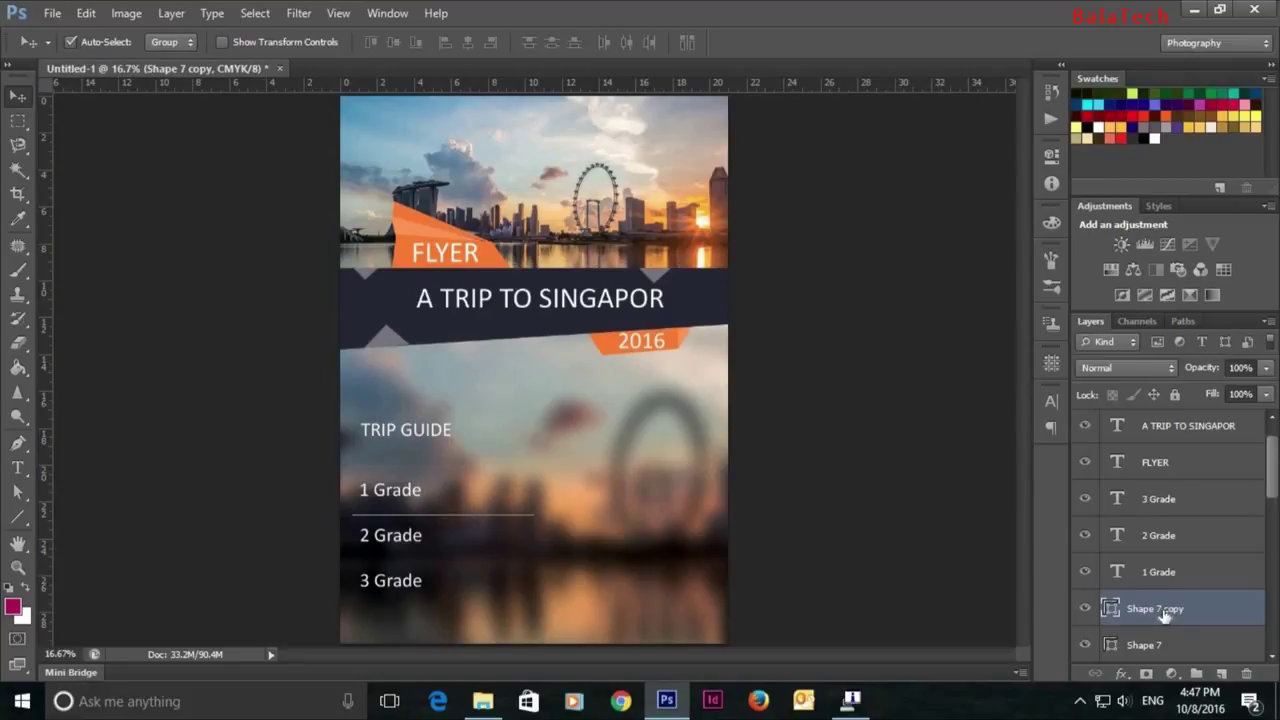
pyautogui.hotkey('ctrl', 'j')
pyautogui.hotkey('shift', 'Down')
pyautogui.hotkey('shift', 'Down')
pyautogui.hotkey('shift', 'Down')
pyautogui.hotkey('shift', 'Down')
pyautogui.hotkey('shift', 'Down')
pyautogui.hotkey('shift', 'Down')
pyautogui.hotkey('shift', 'Down')
pyautogui.hotkey('shift', 'Down')
pyautogui.hotkey('shift', 'Down')
pyautogui.hotkey('shift', 'Down')
pyautogui.hotkey('shift', 'Down')
pyautogui.hotkey('shift', 'Down')
pyautogui.hotkey('shift', 'Down')
pyautogui.hotkey('shift', 'Down')
pyautogui.hotkey('shift', 'Down')
pyautogui.hotkey('ctrl', 'j')
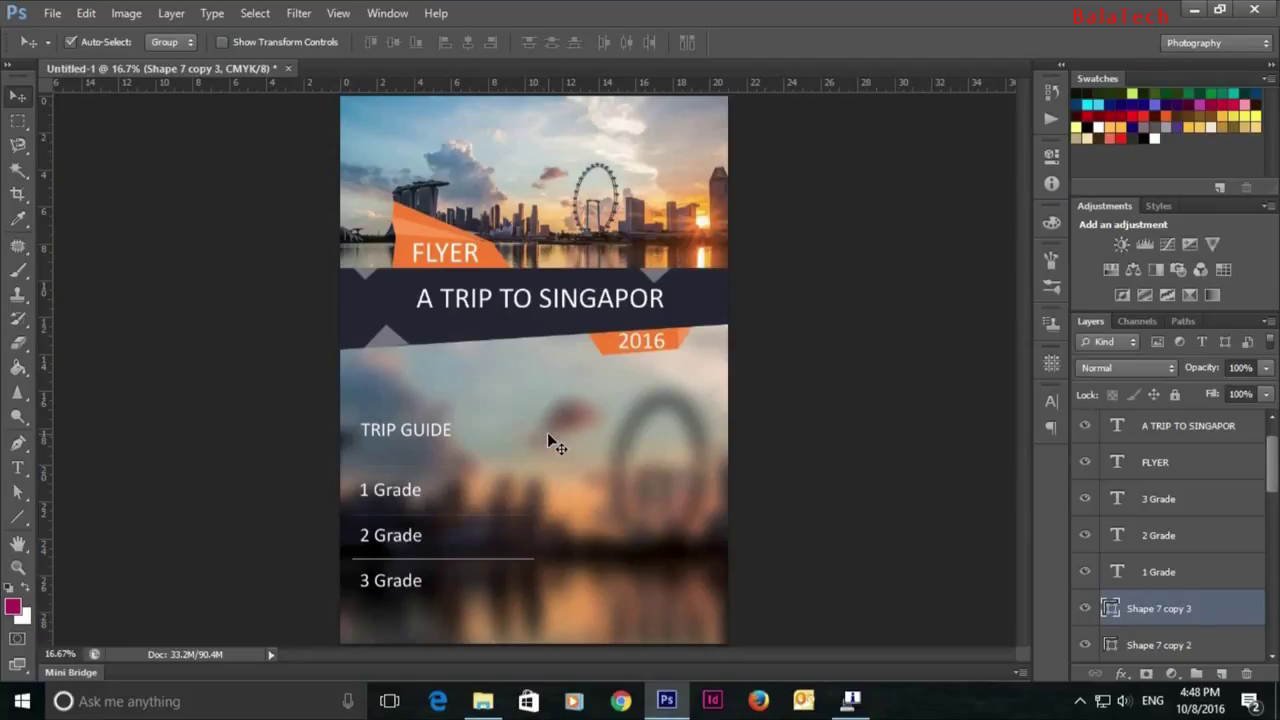
pyautogui.hotkey('shift', 'Down')
pyautogui.hotkey('shift', 'Down')
pyautogui.hotkey('shift', 'Down')
pyautogui.hotkey('shift', 'Down')
pyautogui.hotkey('shift', 'Down')
pyautogui.hotkey('shift', 'Down')
pyautogui.hotkey('shift', 'Down')
pyautogui.hotkey('shift', 'Down')
pyautogui.hotkey('shift', 'Down')
pyautogui.hotkey('shift', 'Down')
pyautogui.hotkey('shift', 'Down')
pyautogui.hotkey('shift', 'Down')
pyautogui.hotkey('shift', 'Down')
pyautogui.hotkey('shift', 'Down')
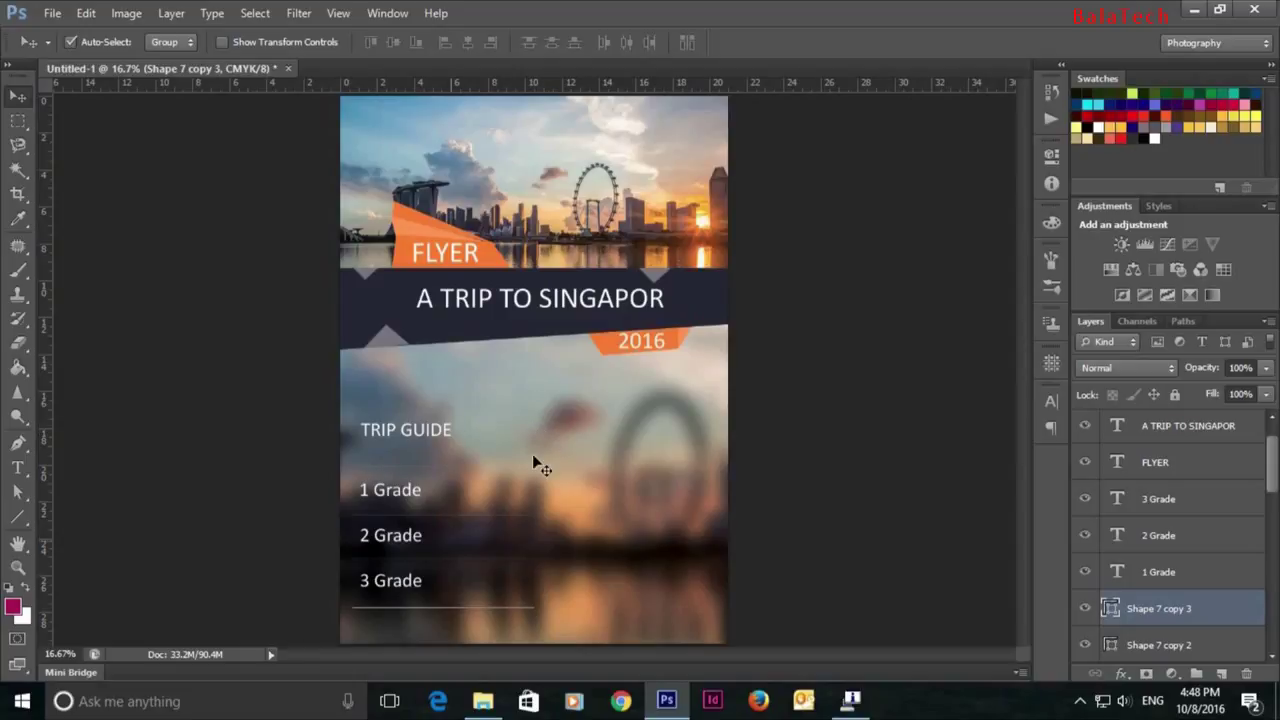
# Step: Draw a short vertical separator beside 1 Grade on a new layer and duplicate it
pyautogui.click(17, 517)
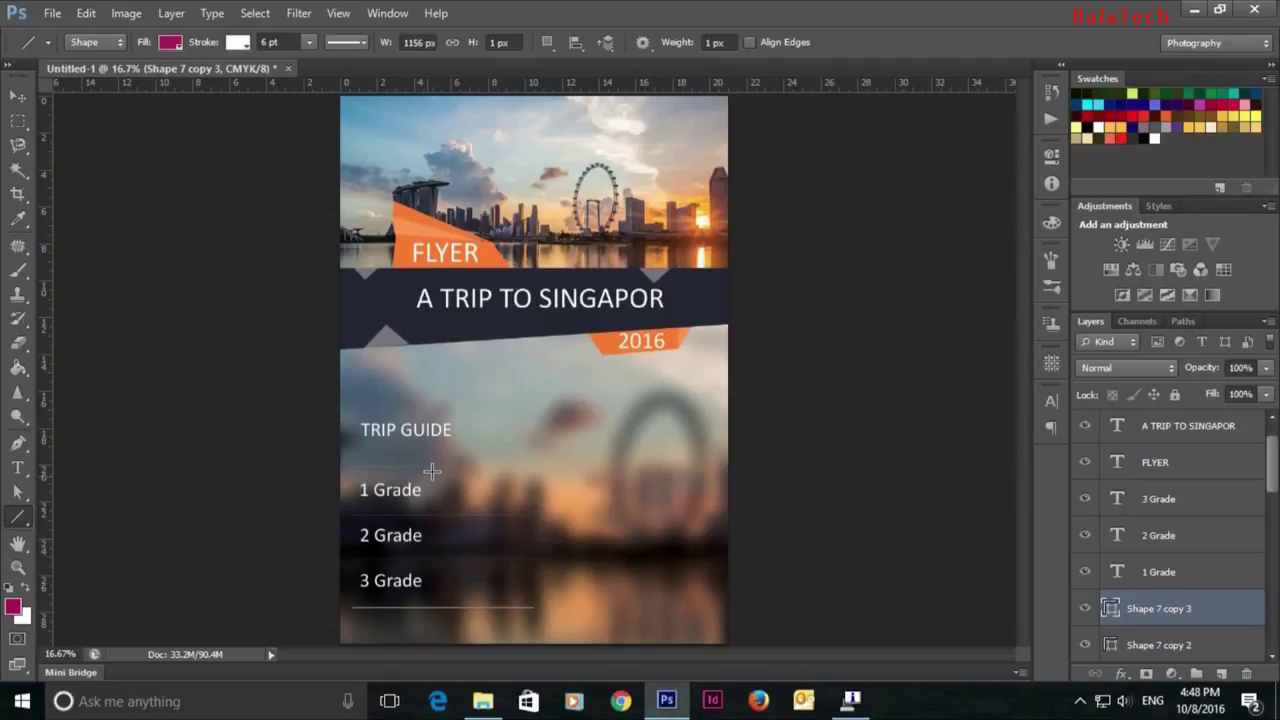
pyautogui.moveTo(435, 491)
pyautogui.mouseDown()
pyautogui.moveTo(435, 503)
pyautogui.moveTo(345, 515)
pyautogui.mouseUp()
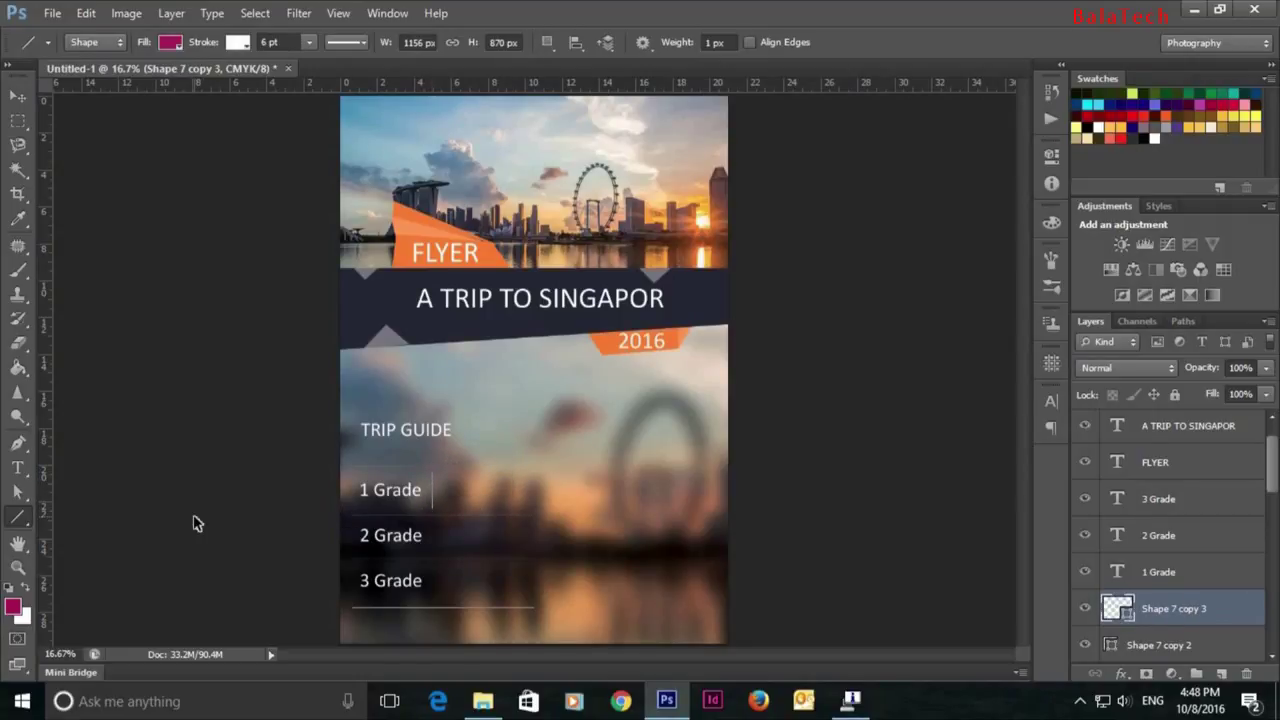
pyautogui.hotkey('ctrl', 'z')
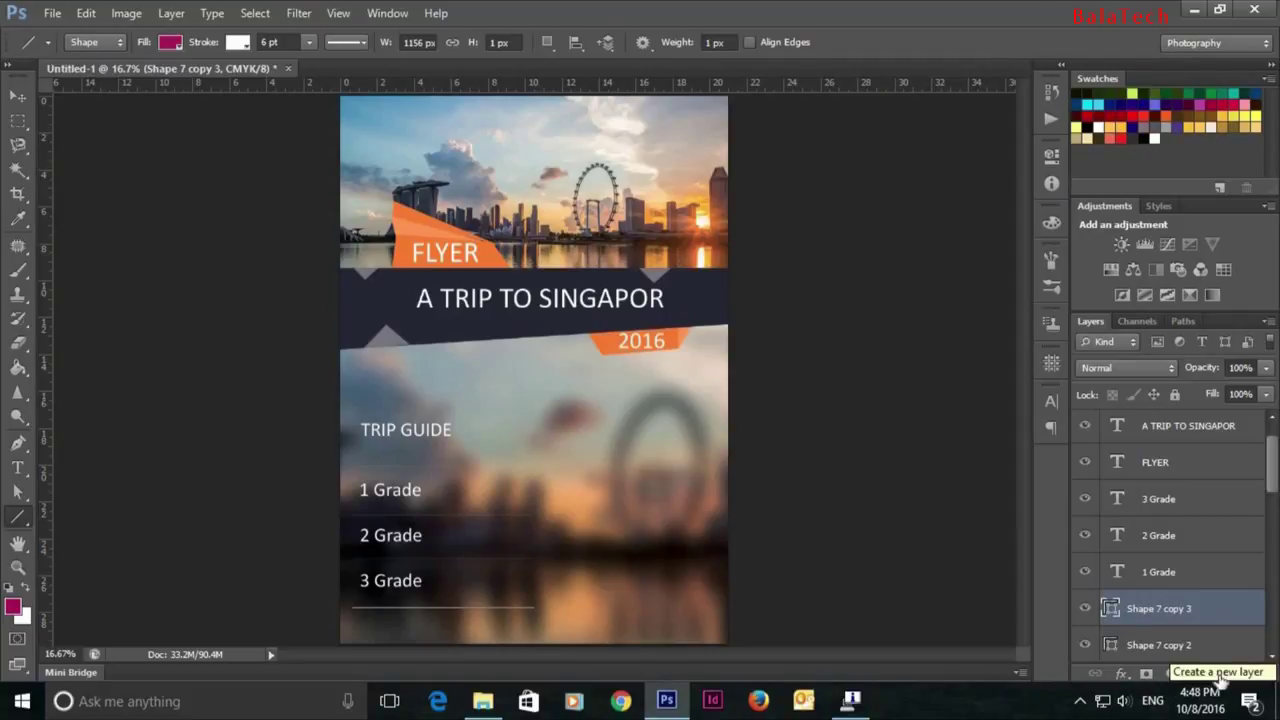
pyautogui.click(1220, 677)
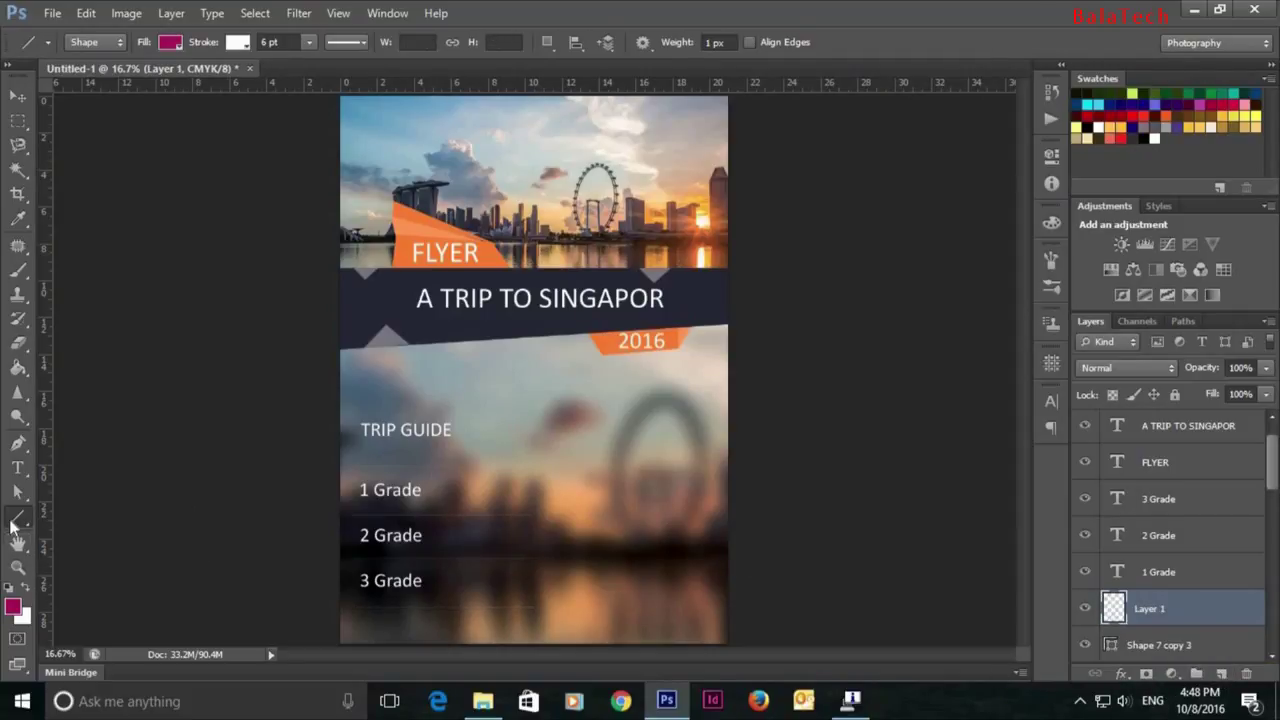
pyautogui.moveTo(428, 474); pyautogui.dragTo(428, 510)
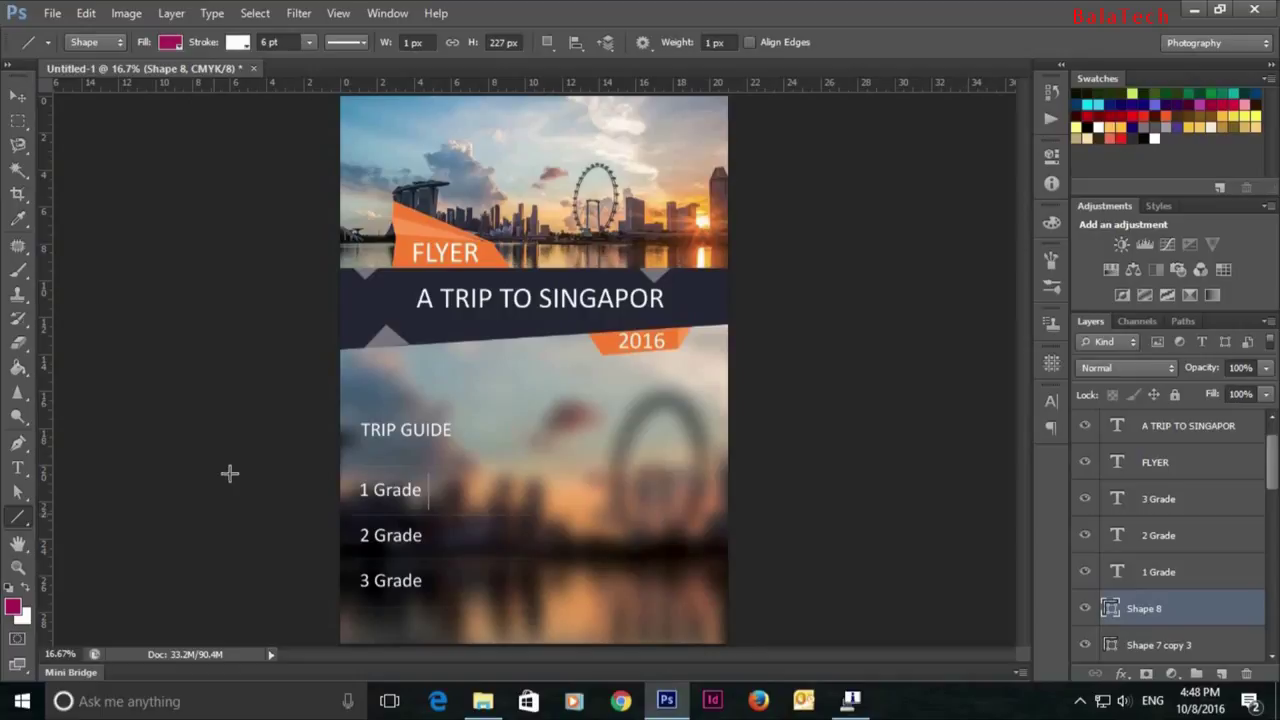
pyautogui.click(18, 96)
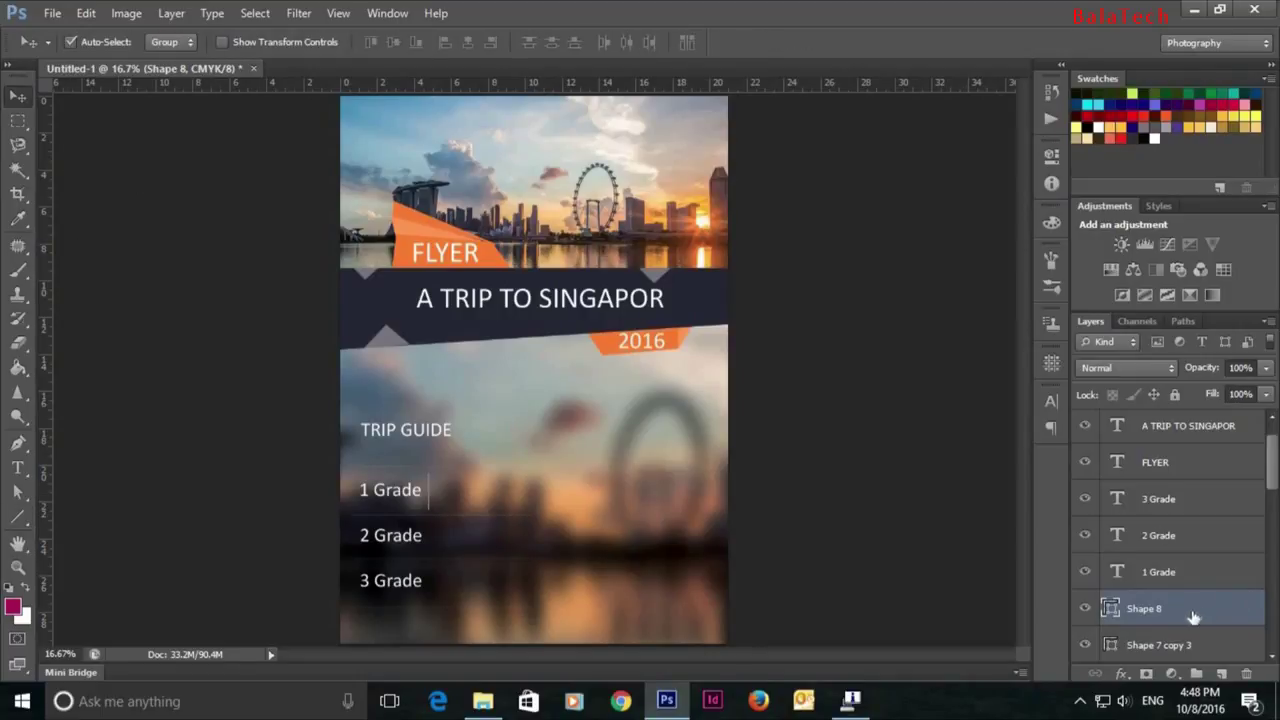
pyautogui.hotkey('ctrl', 'j')
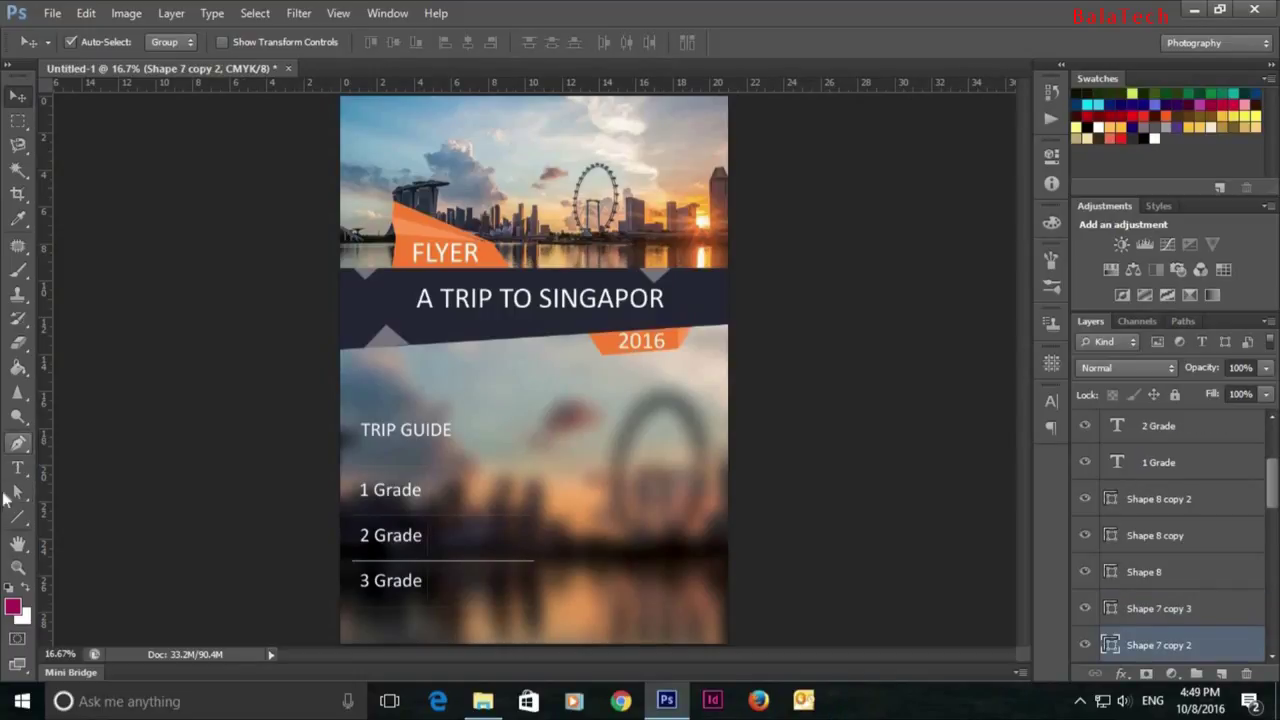
# Step: Add a 12 pt paragraph beside 1 Grade with a short trip blurb ending 'Thank you and good luck.'
pyautogui.click(18, 467)
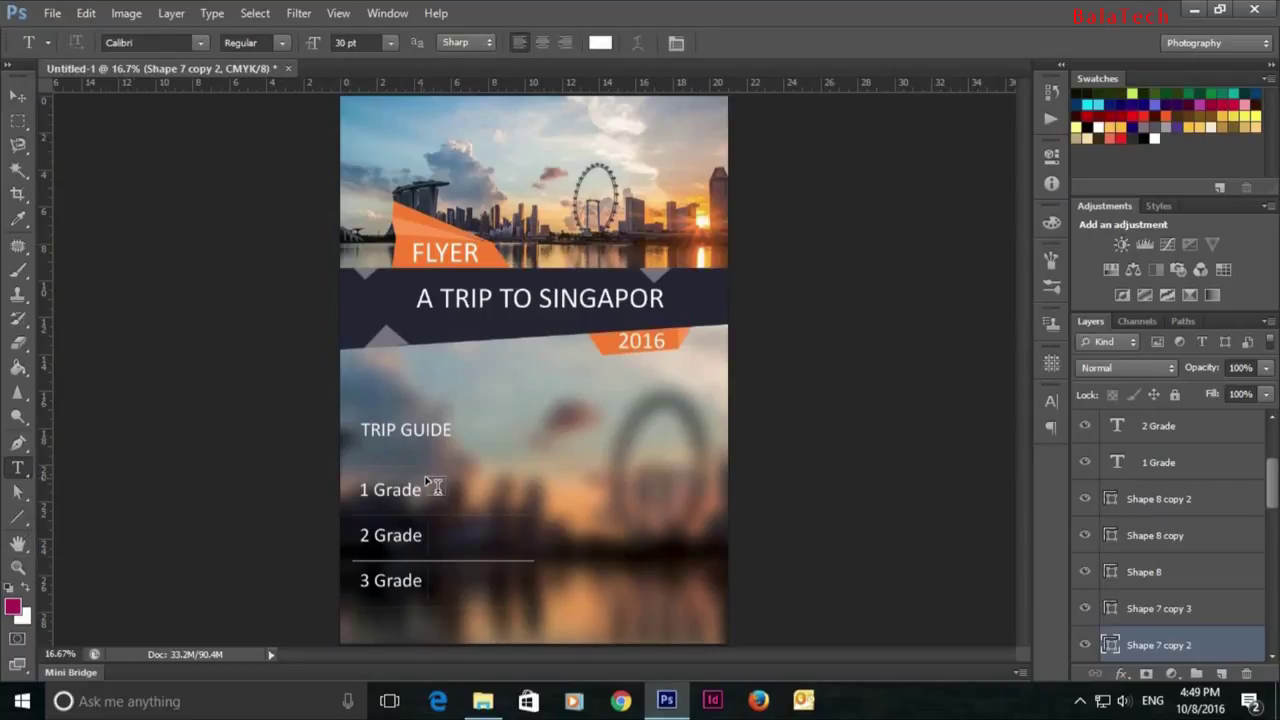
pyautogui.moveTo(437, 476); pyautogui.dragTo(537, 509)
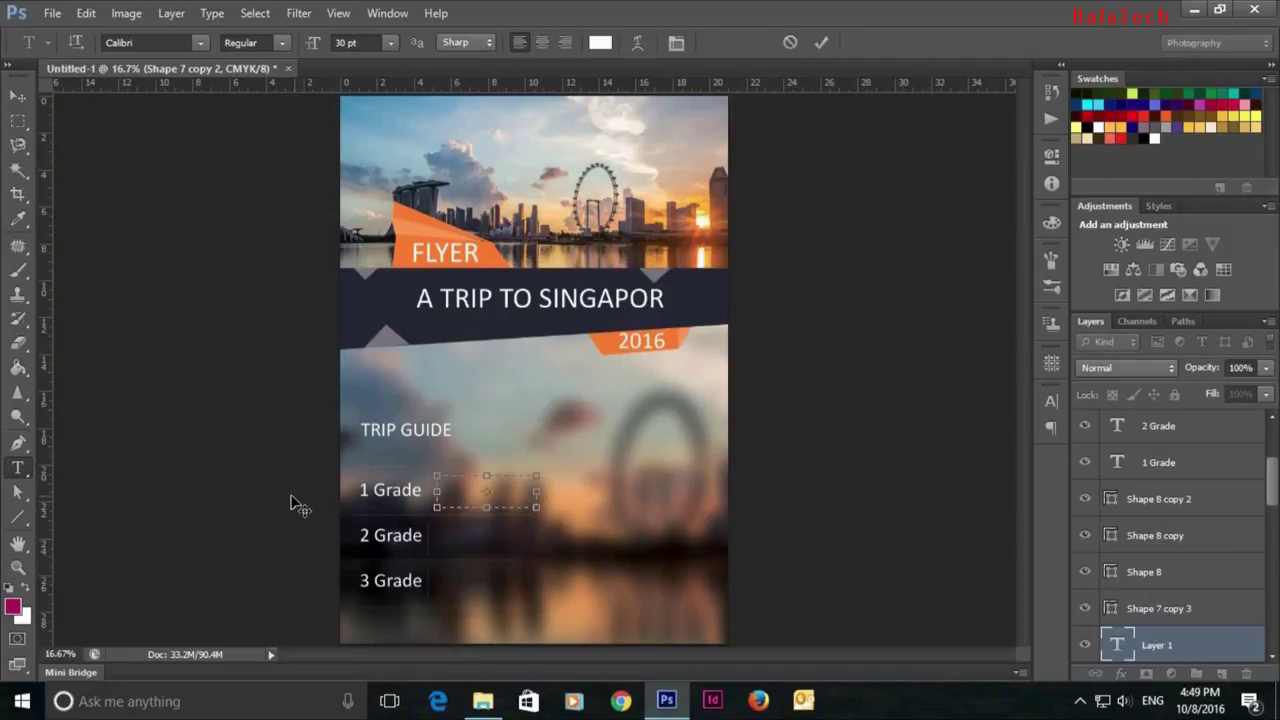
pyautogui.click(390, 43)
pyautogui.click(385, 192)
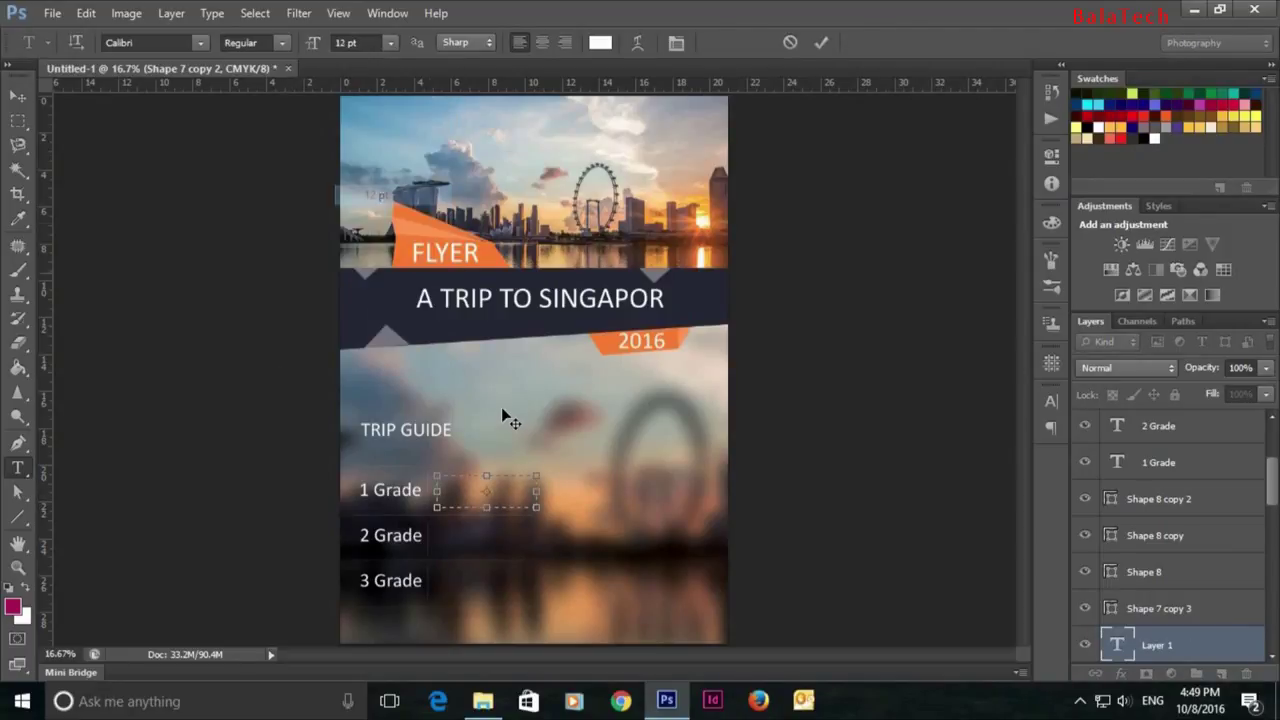
pyautogui.write('Something g')
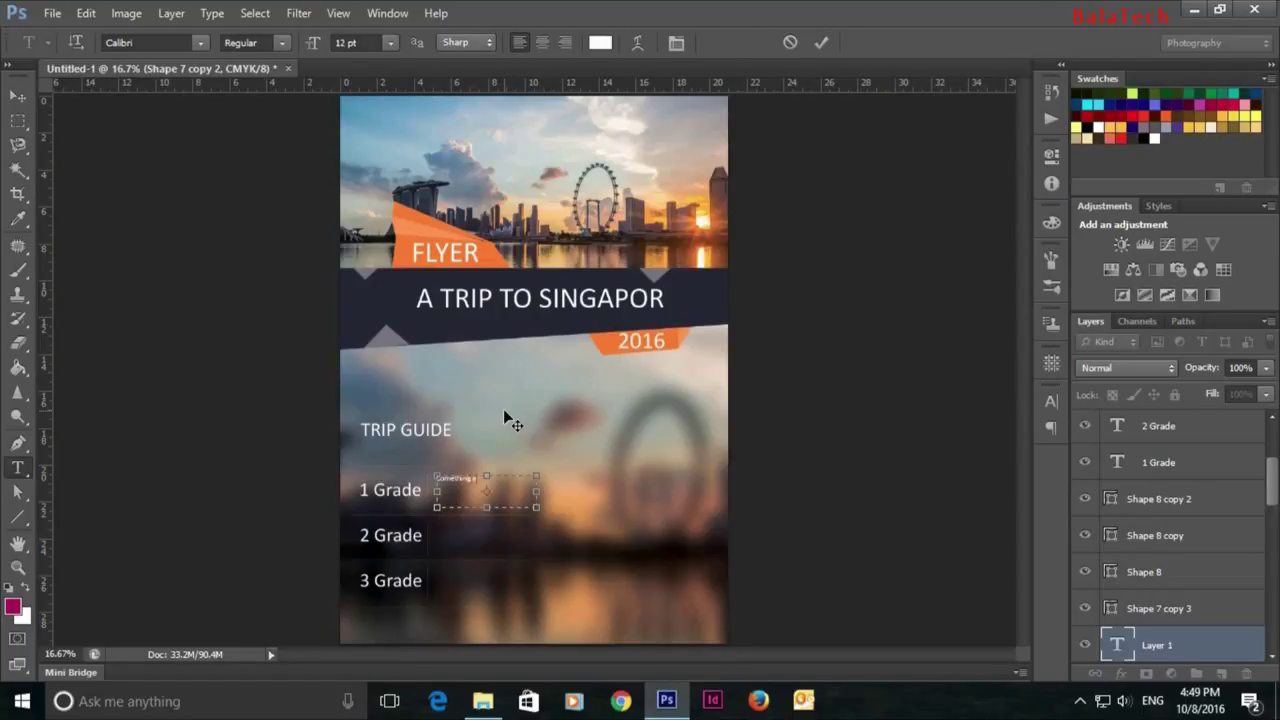
pyautogui.write('bout')
pyautogui.write(' the')
pyautogui.write('trip')
pyautogui.write('s')
pyautogui.write(' hope you')
pyautogui.write(' enjoy this')
pyautogui.write('t')
pyautogui.write(' grade')
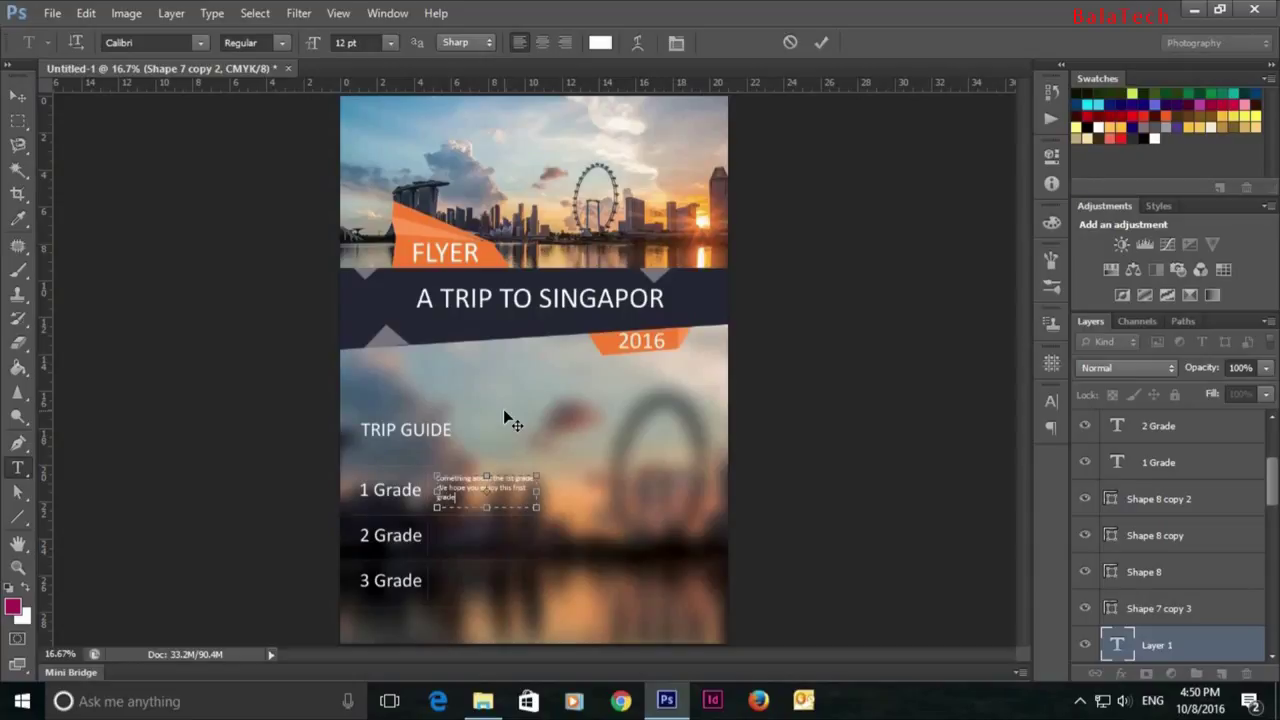
pyautogui.write(' Thi')
pyautogui.write(' you and gr')
pyautogui.moveTo(540, 496); pyautogui.dragTo(549, 497)
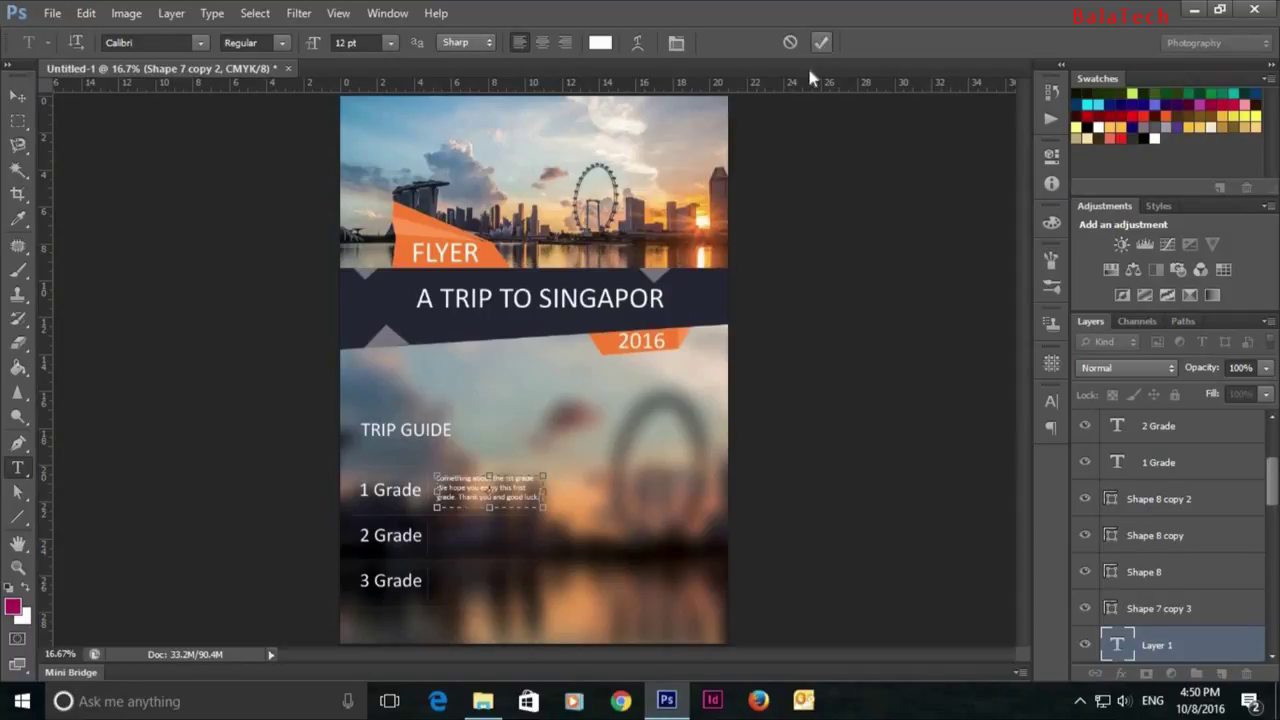
pyautogui.click(820, 42)
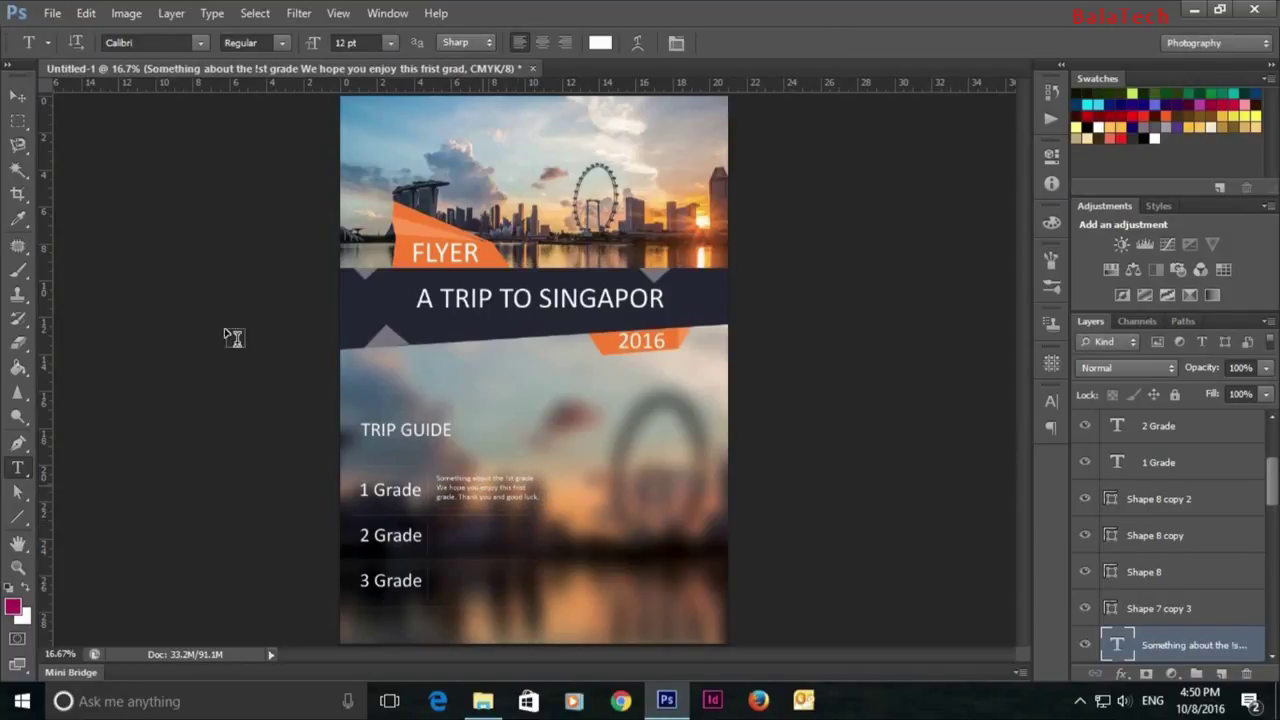
# Step: Duplicate the description paragraph twice, nudging the copies down beside 2 Grade and 3 Grade
pyautogui.click(18, 95)
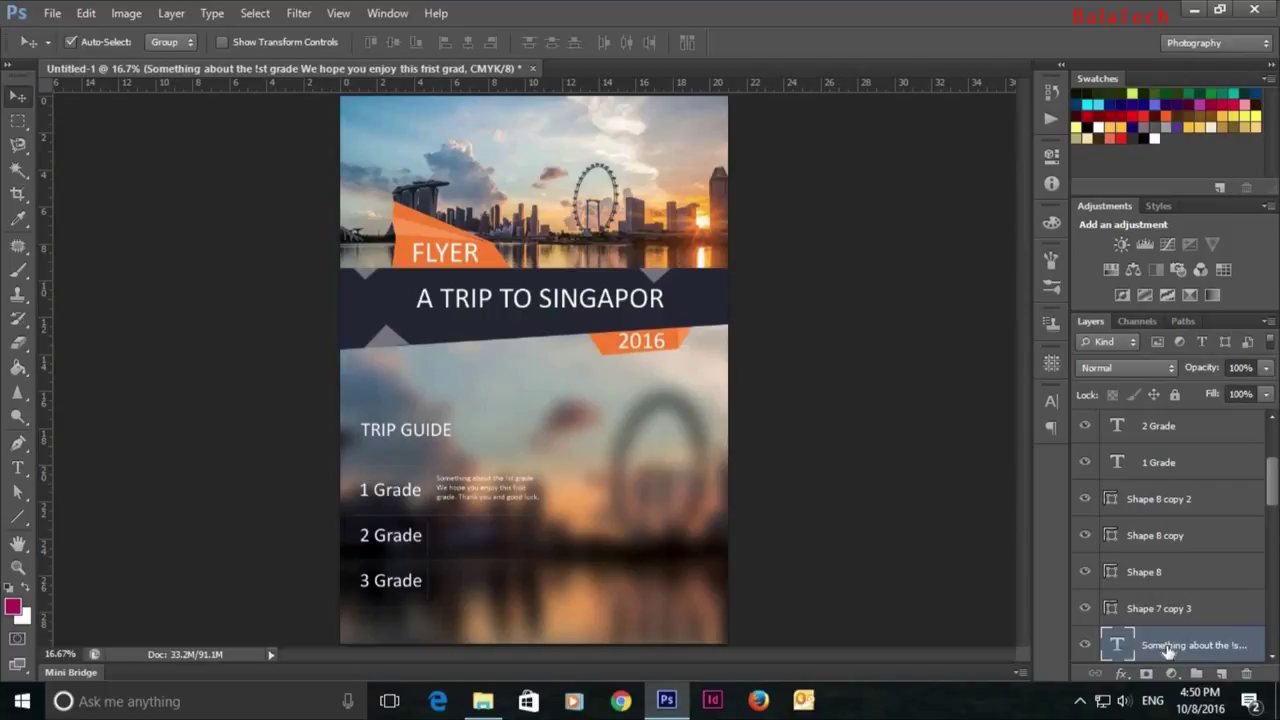
pyautogui.hotkey('ctrl', 'j')
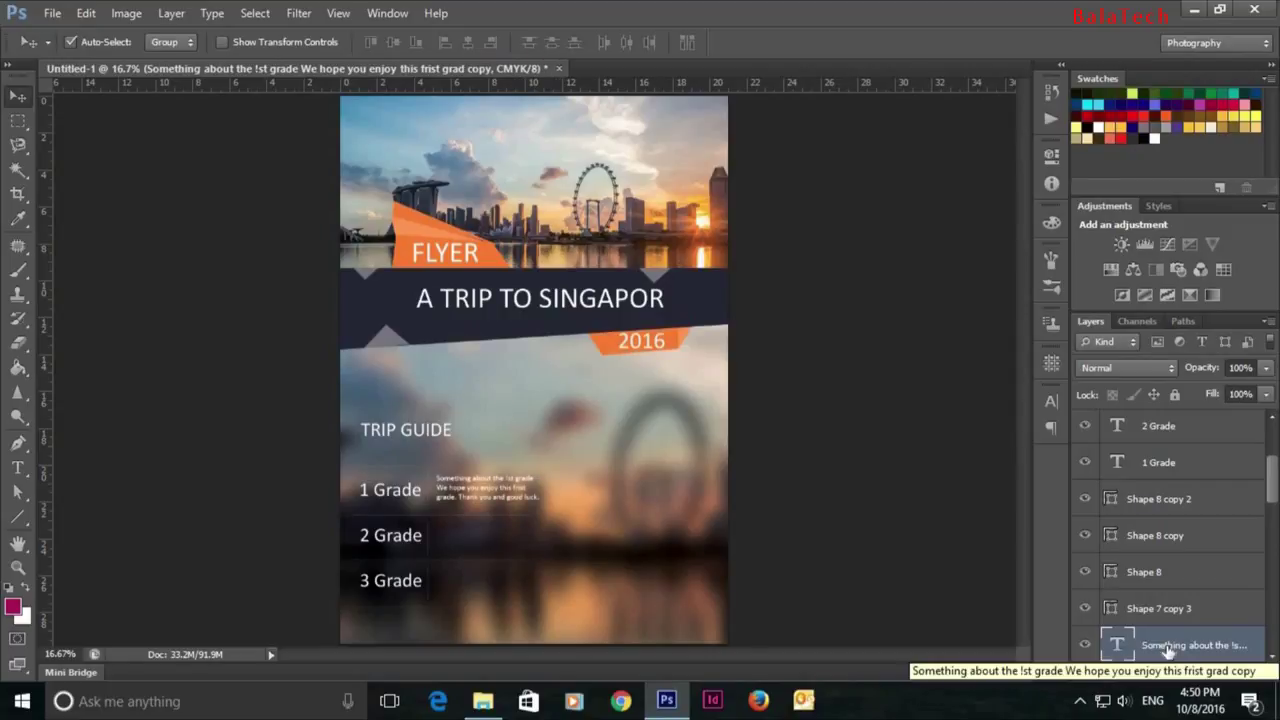
pyautogui.hotkey('shift', 'Down')
pyautogui.hotkey('shift', 'Down')
pyautogui.hotkey('shift', 'Down')
pyautogui.hotkey('shift', 'Down')
pyautogui.hotkey('shift', 'Down')
pyautogui.hotkey('shift', 'Down')
pyautogui.hotkey('shift', 'Down')
pyautogui.hotkey('shift', 'Down')
pyautogui.hotkey('shift', 'Down')
pyautogui.hotkey('shift', 'Down')
pyautogui.hotkey('shift', 'Down')
pyautogui.hotkey('shift', 'Down')
pyautogui.hotkey('shift', 'Down')
pyautogui.hotkey('shift', 'Down')
pyautogui.hotkey('shift', 'Down')
pyautogui.hotkey('shift', 'Down')
pyautogui.hotkey('shift', 'Down')
pyautogui.hotkey('shift', 'Down')
pyautogui.hotkey('shift', 'Down')
pyautogui.hotkey('shift', 'Down')
pyautogui.hotkey('shift', 'Down')
pyautogui.hotkey('ctrl', 'j')
pyautogui.hotkey('shift', 'Down')
pyautogui.hotkey('shift', 'Down')
pyautogui.hotkey('shift', 'Down')
pyautogui.hotkey('shift', 'Down')
pyautogui.hotkey('shift', 'Down')
pyautogui.hotkey('shift', 'Down')
pyautogui.hotkey('shift', 'Down')
pyautogui.hotkey('shift', 'Down')
pyautogui.hotkey('shift', 'Down')
pyautogui.hotkey('shift', 'Down')
pyautogui.hotkey('shift', 'Down')
pyautogui.hotkey('shift', 'Down')
pyautogui.hotkey('shift', 'Down')
pyautogui.hotkey('shift', 'Down')
pyautogui.hotkey('shift', 'Down')
pyautogui.hotkey('shift', 'Down')
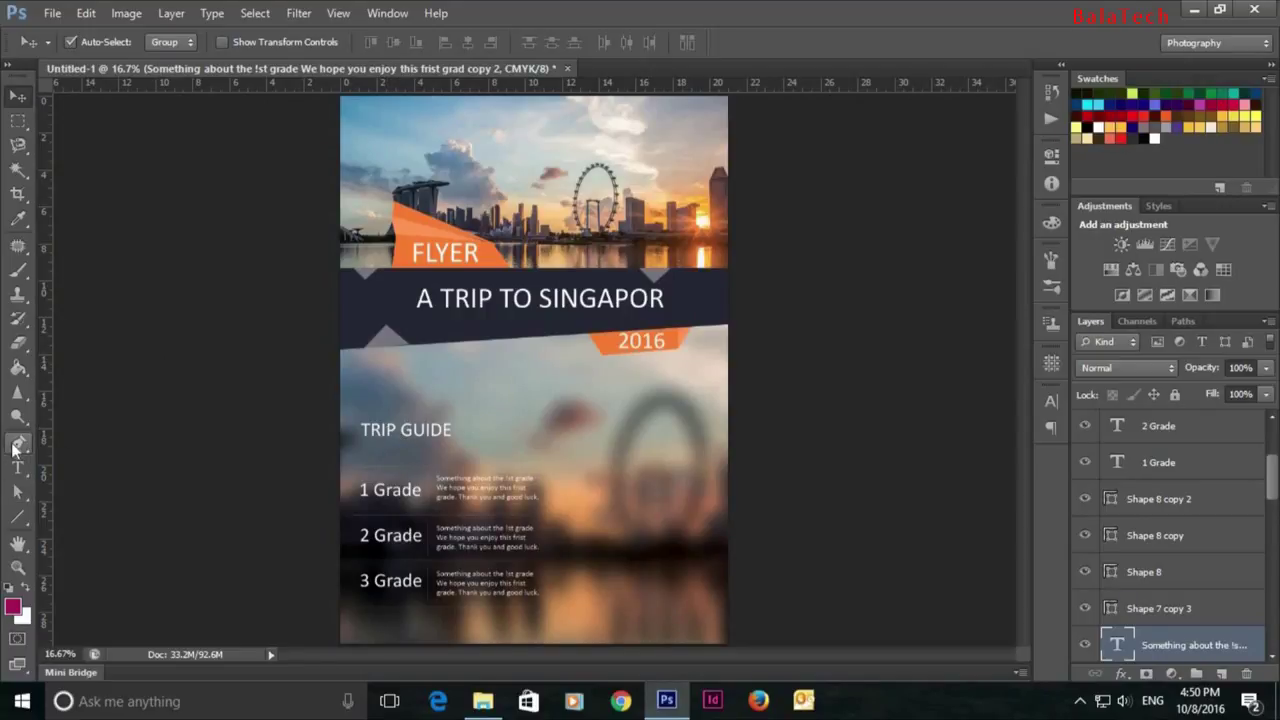
# Step: Duplicate the TRIP GUIDE heading, move the copy to the right half, and add a horizontal guide
pyautogui.click(378, 430)
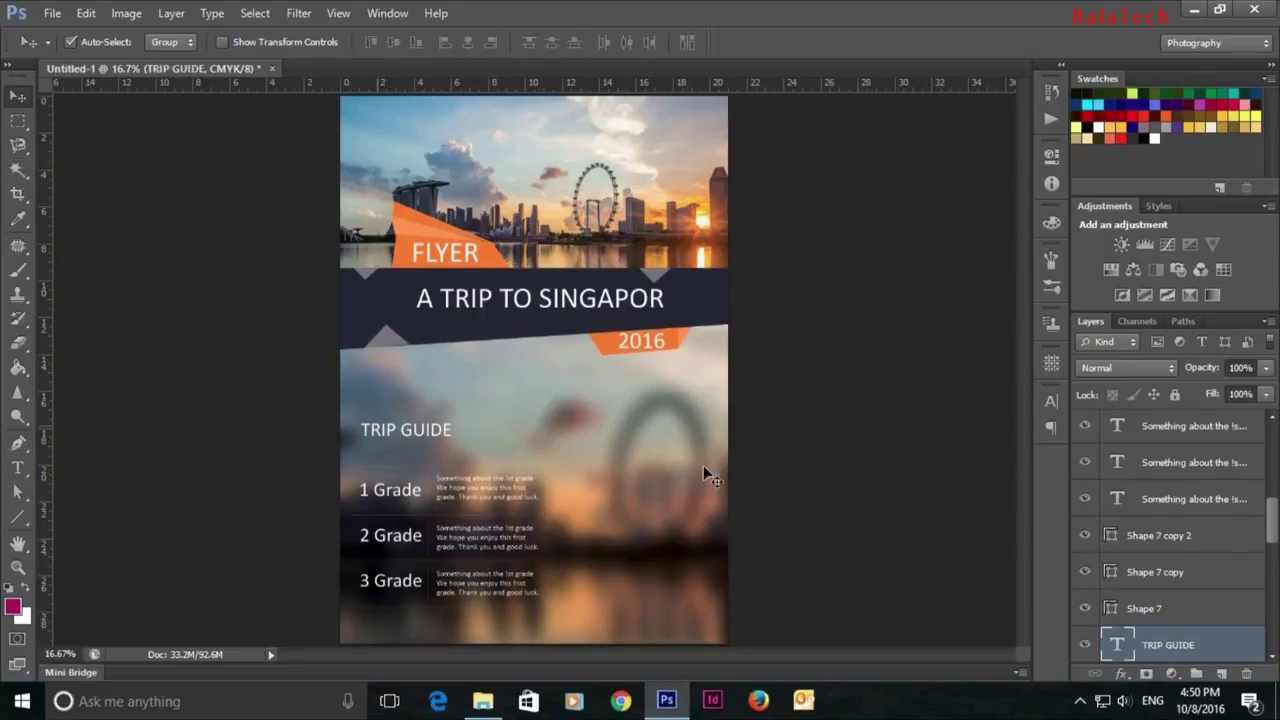
pyautogui.hotkey('ctrl', 'j')
pyautogui.hotkey('shift', 'Right')
pyautogui.hotkey('shift', 'Right')
pyautogui.hotkey('shift', 'Right')
pyautogui.hotkey('shift', 'Right')
pyautogui.hotkey('shift', 'Right')
pyautogui.hotkey('shift', 'Right')
pyautogui.hotkey('shift', 'Right')
pyautogui.hotkey('shift', 'Right')
pyautogui.hotkey('shift', 'Right')
pyautogui.hotkey('shift', 'Right')
pyautogui.hotkey('shift', 'Right')
pyautogui.hotkey('shift', 'Right')
pyautogui.hotkey('shift', 'Right')
pyautogui.hotkey('shift', 'Right')
pyautogui.moveTo(473, 430); pyautogui.dragTo(633, 430)
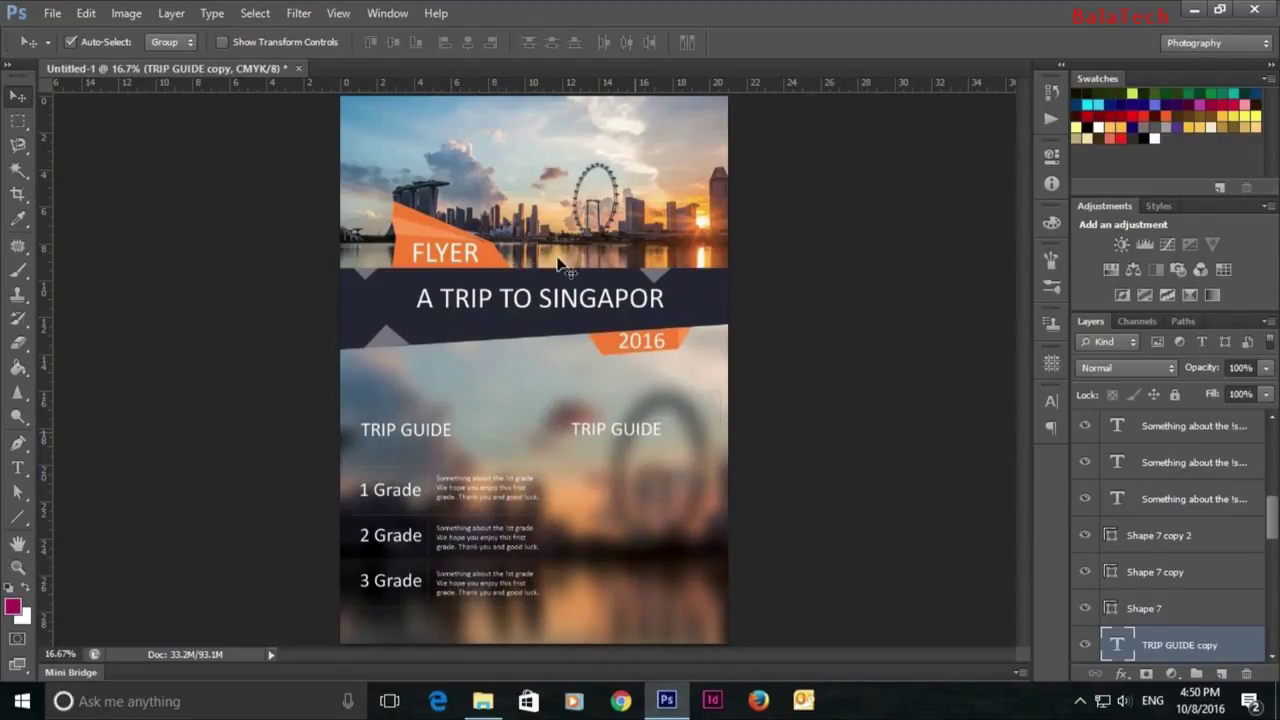
pyautogui.moveTo(524, 82); pyautogui.dragTo(537, 422)
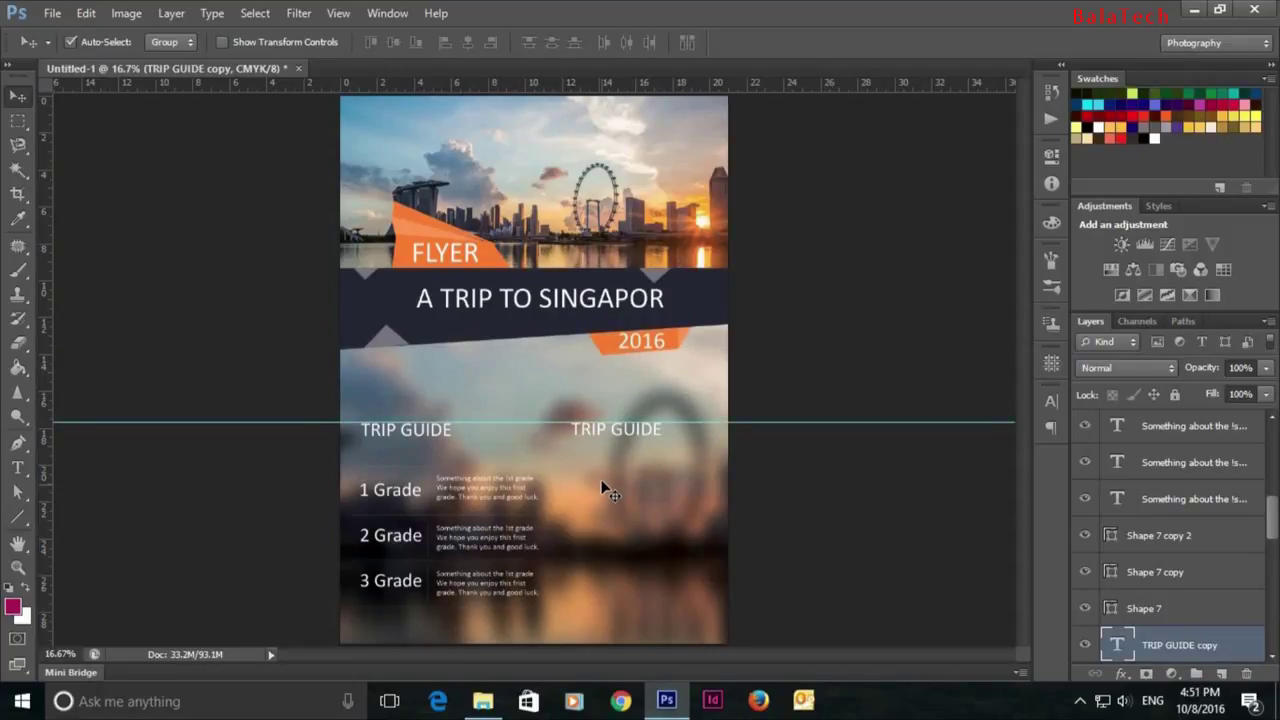
# Step: Change the copied heading's text to 'For more info:'
pyautogui.click(18, 467)
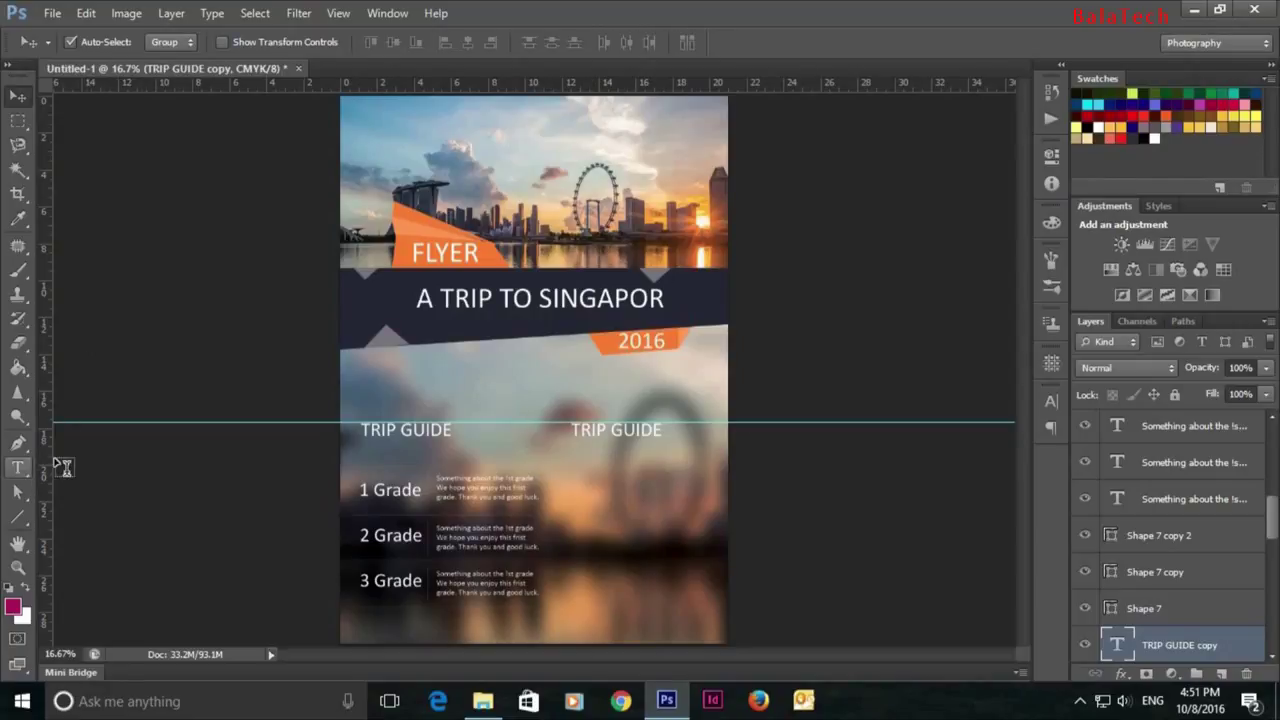
pyautogui.click(619, 430)
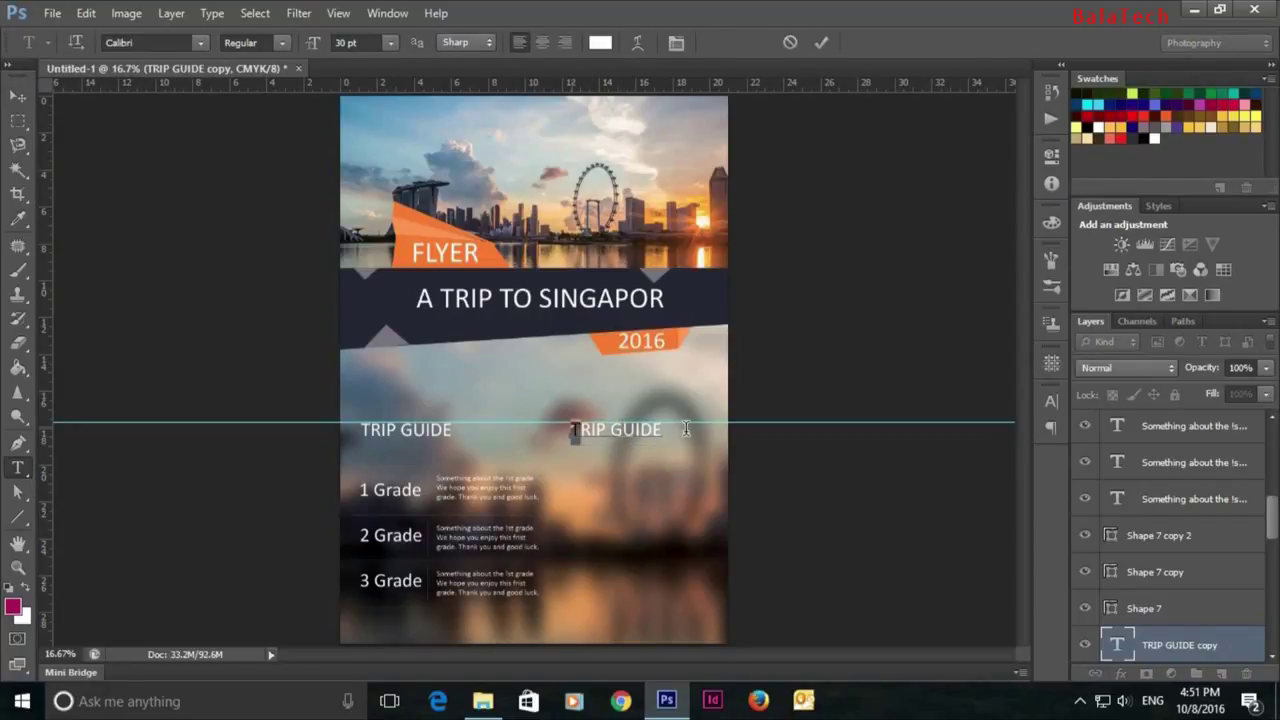
pyautogui.moveTo(571, 428); pyautogui.dragTo(687, 437)
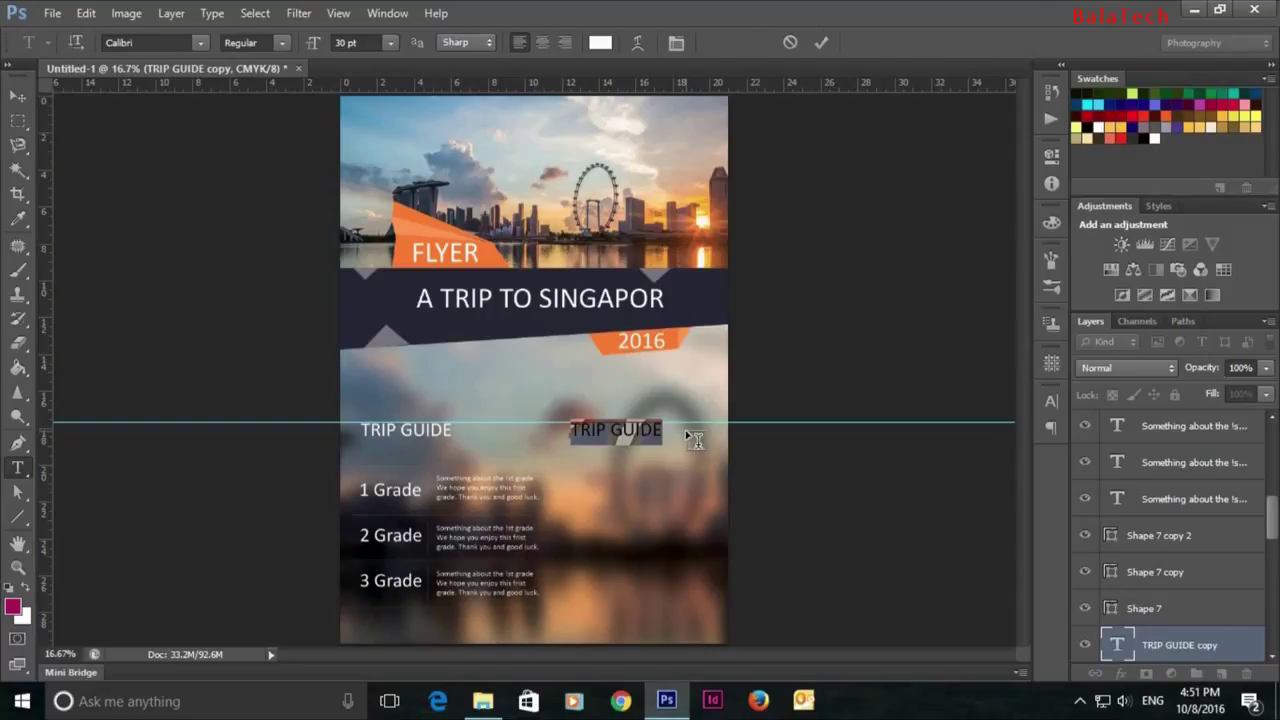
pyautogui.write('For more info:')
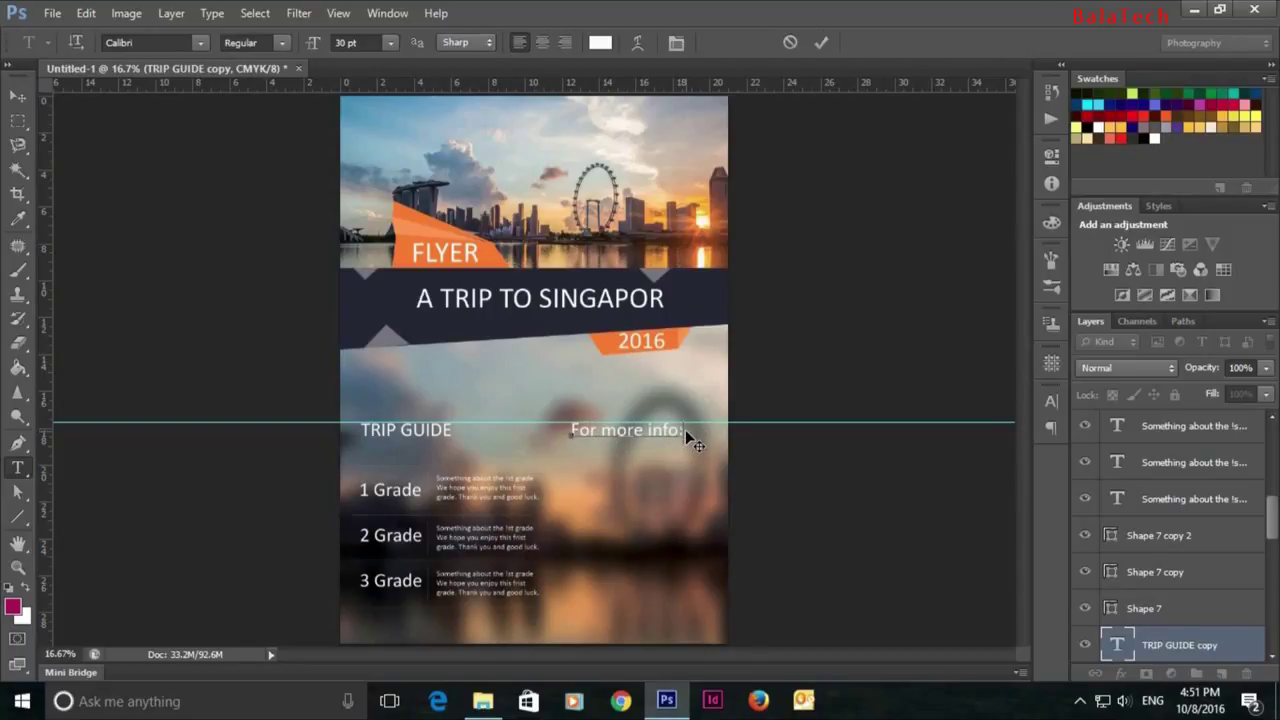
pyautogui.click(822, 44)
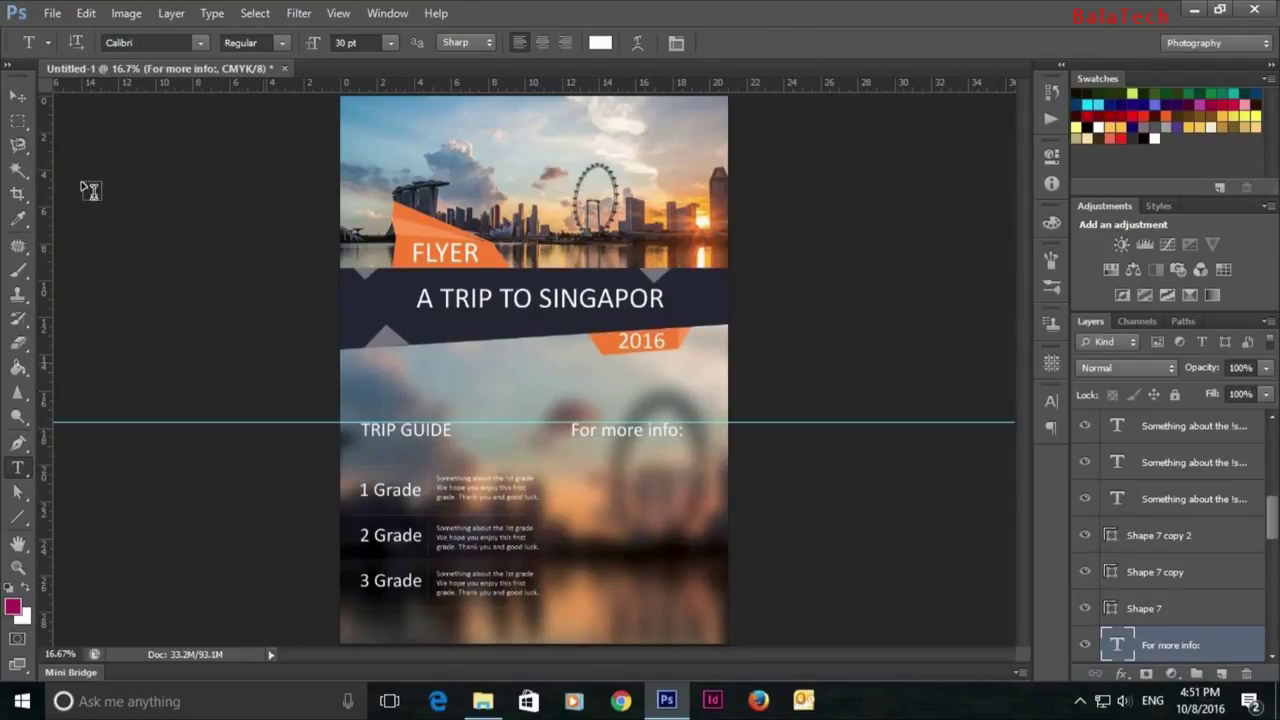
pyautogui.click(17, 98)
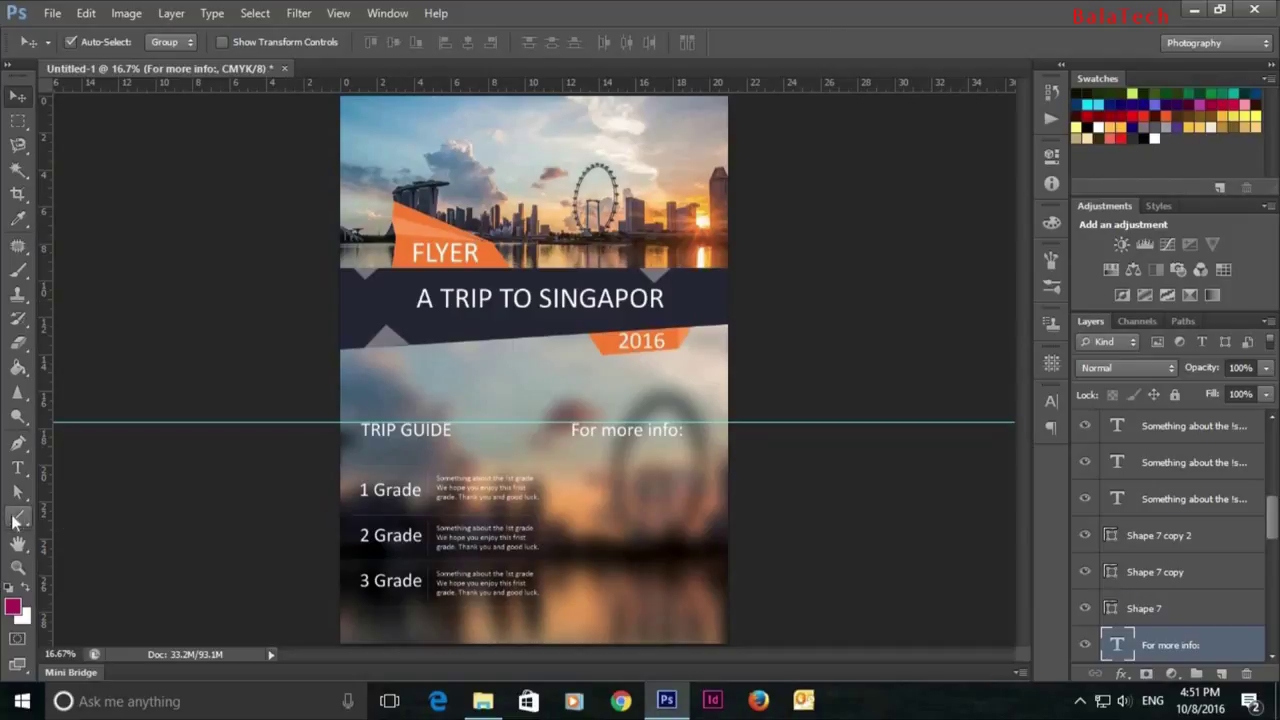
# Step: Draw a rectangle below the For more info: heading with no outline
pyautogui.moveTo(14, 520); pyautogui.dragTo(80, 518)
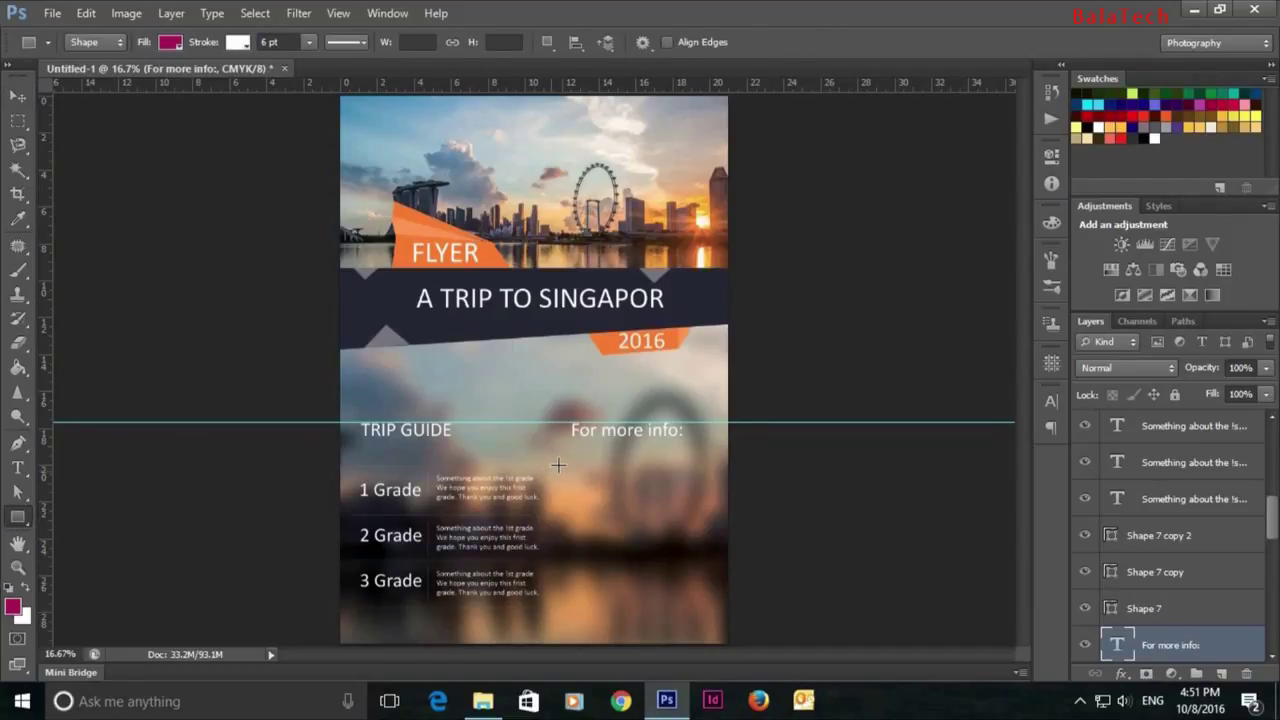
pyautogui.moveTo(572, 466); pyautogui.dragTo(728, 576)
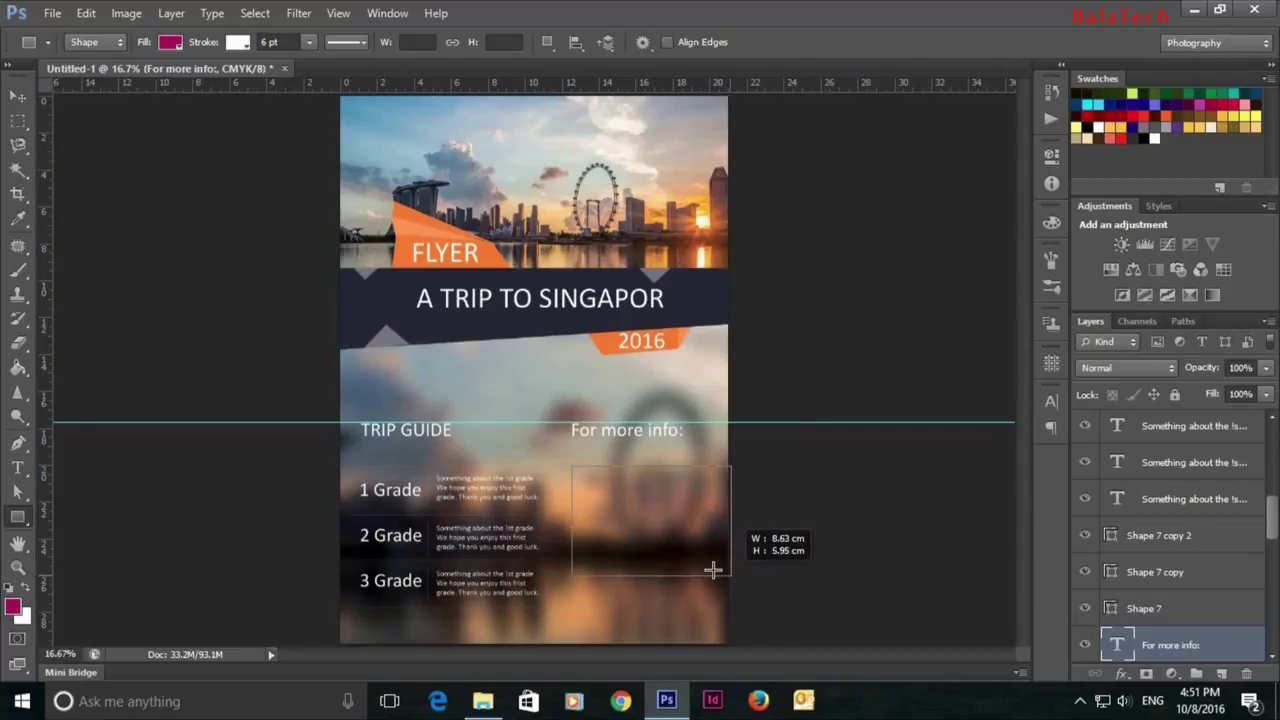
pyautogui.moveTo(728, 576); pyautogui.dragTo(729, 575)
pyautogui.click(226, 42)
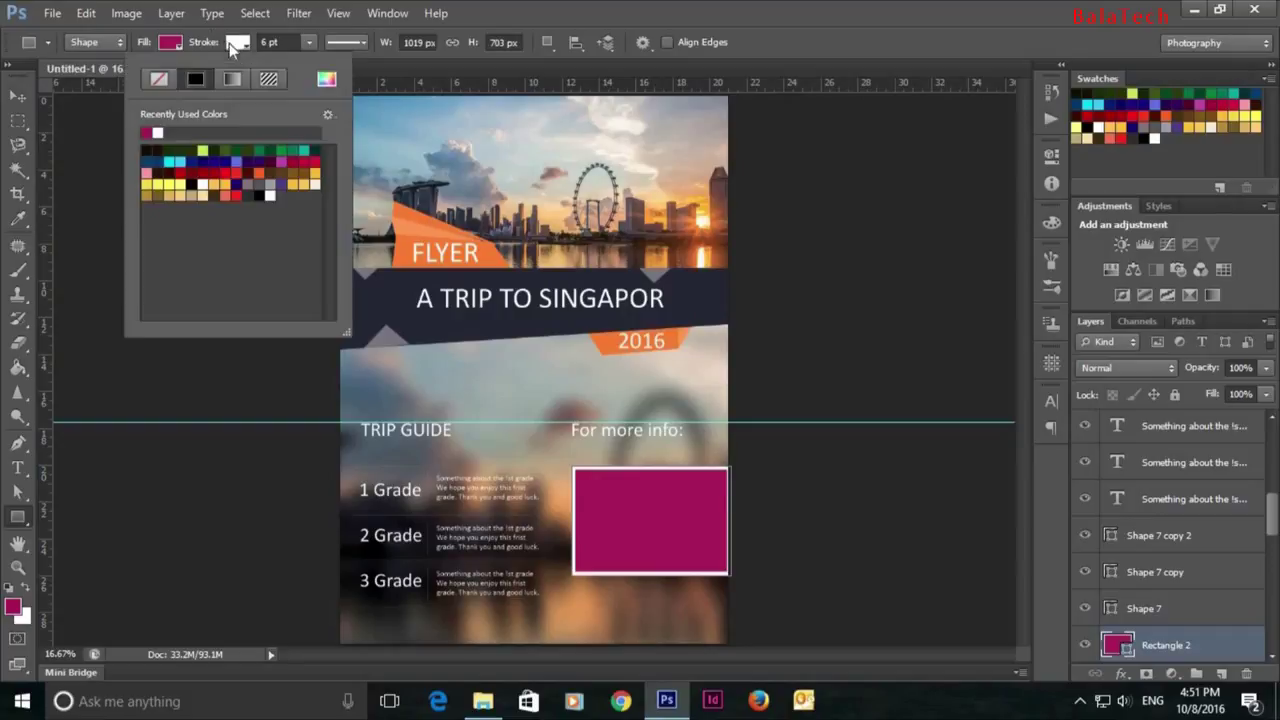
pyautogui.click(174, 47)
# Step: Set the box's fill colour to near-black #171717
pyautogui.click(174, 42)
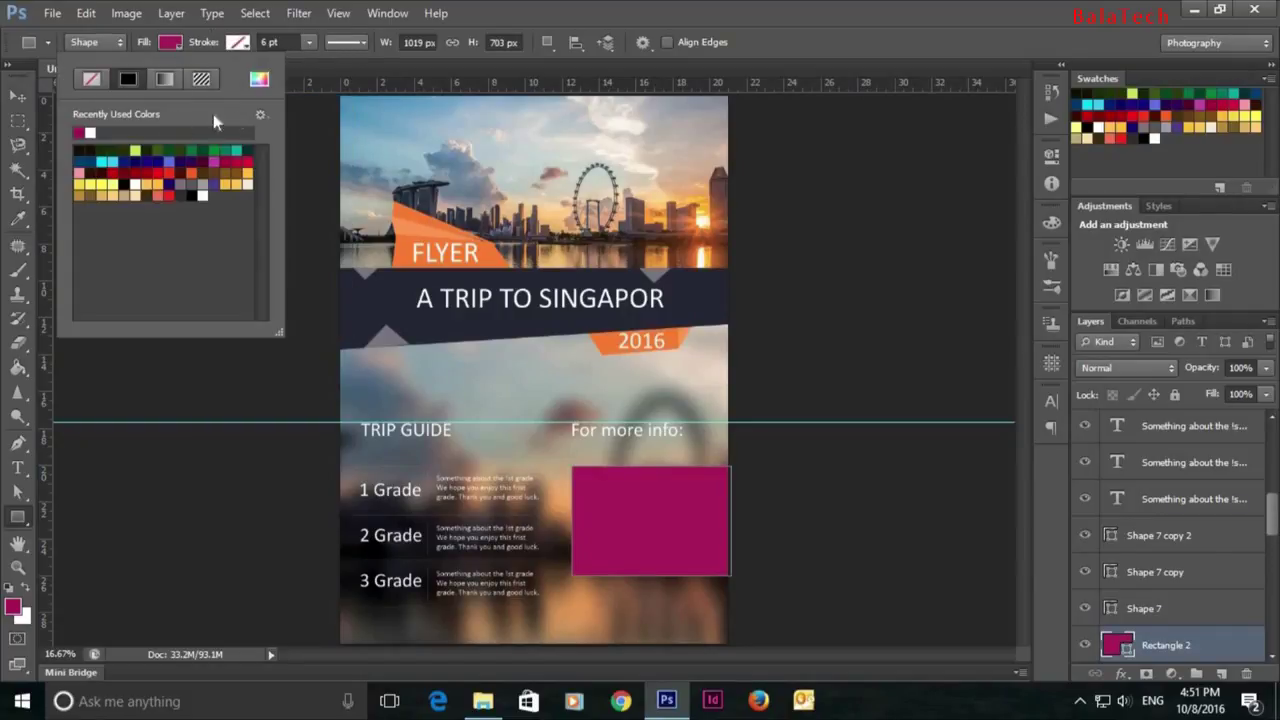
pyautogui.click(259, 80)
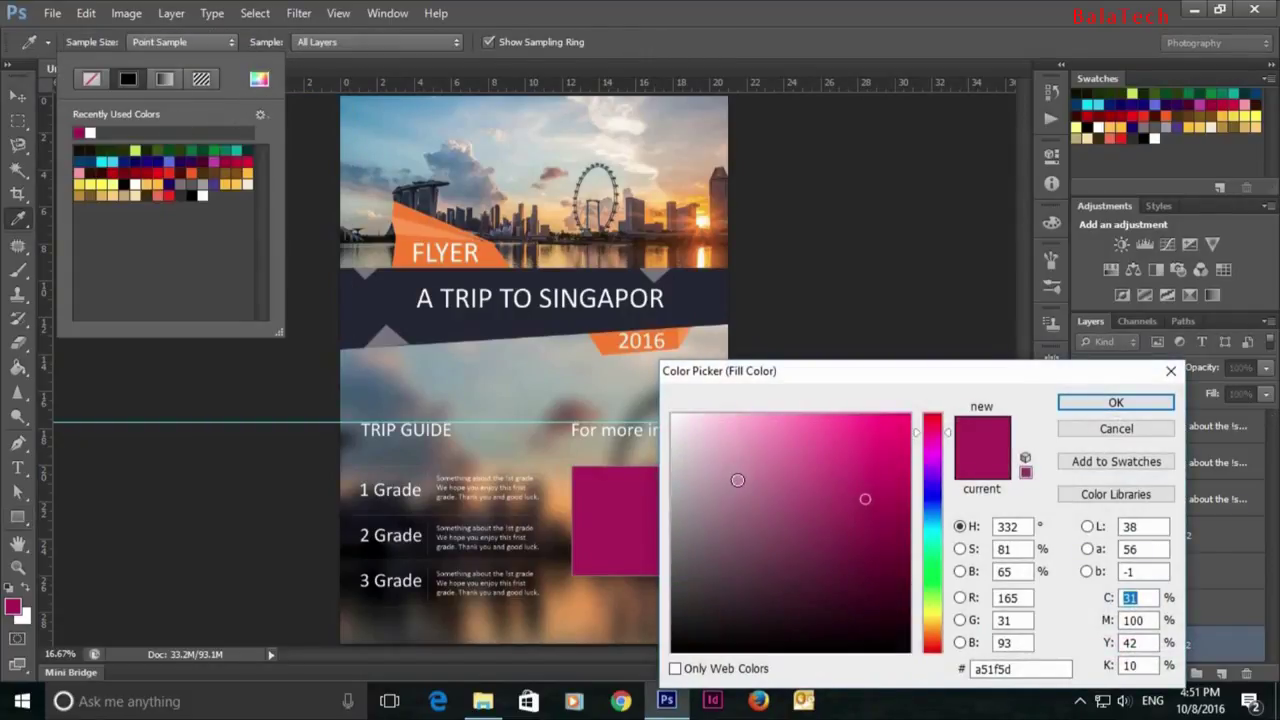
pyautogui.click(670, 254)
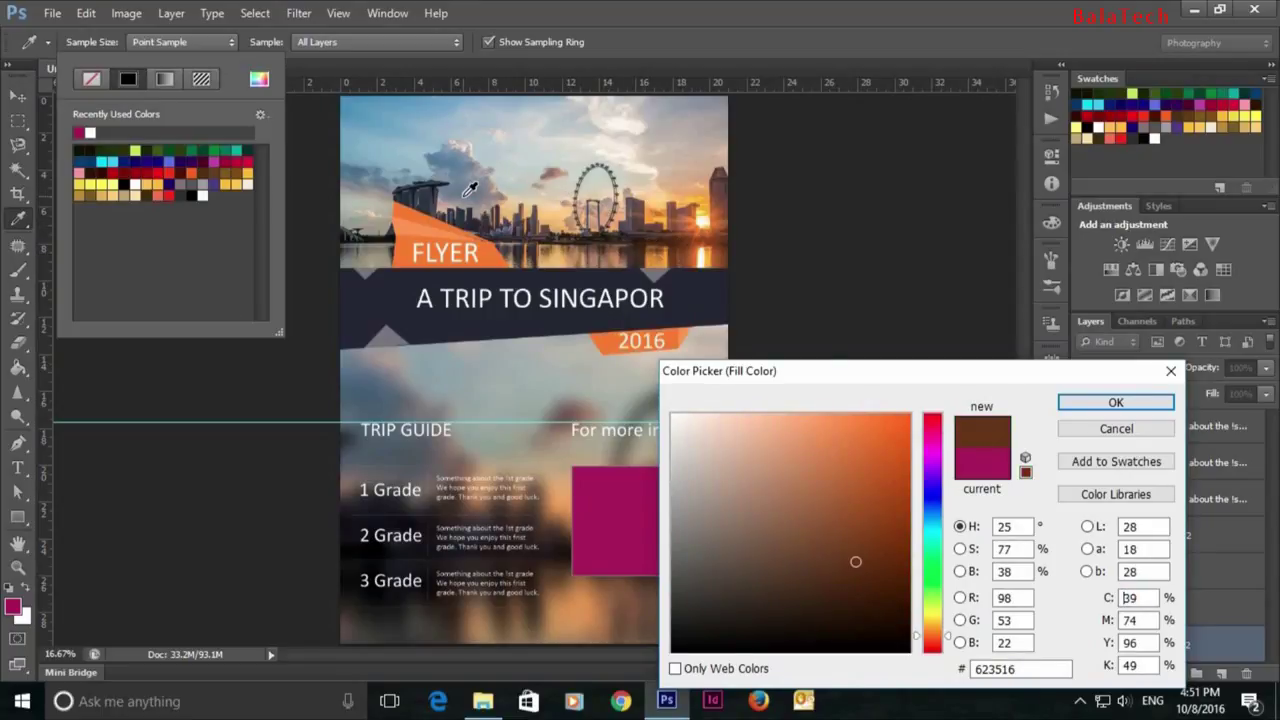
pyautogui.click(470, 190)
pyautogui.click(675, 564)
pyautogui.moveTo(668, 590); pyautogui.dragTo(673, 631)
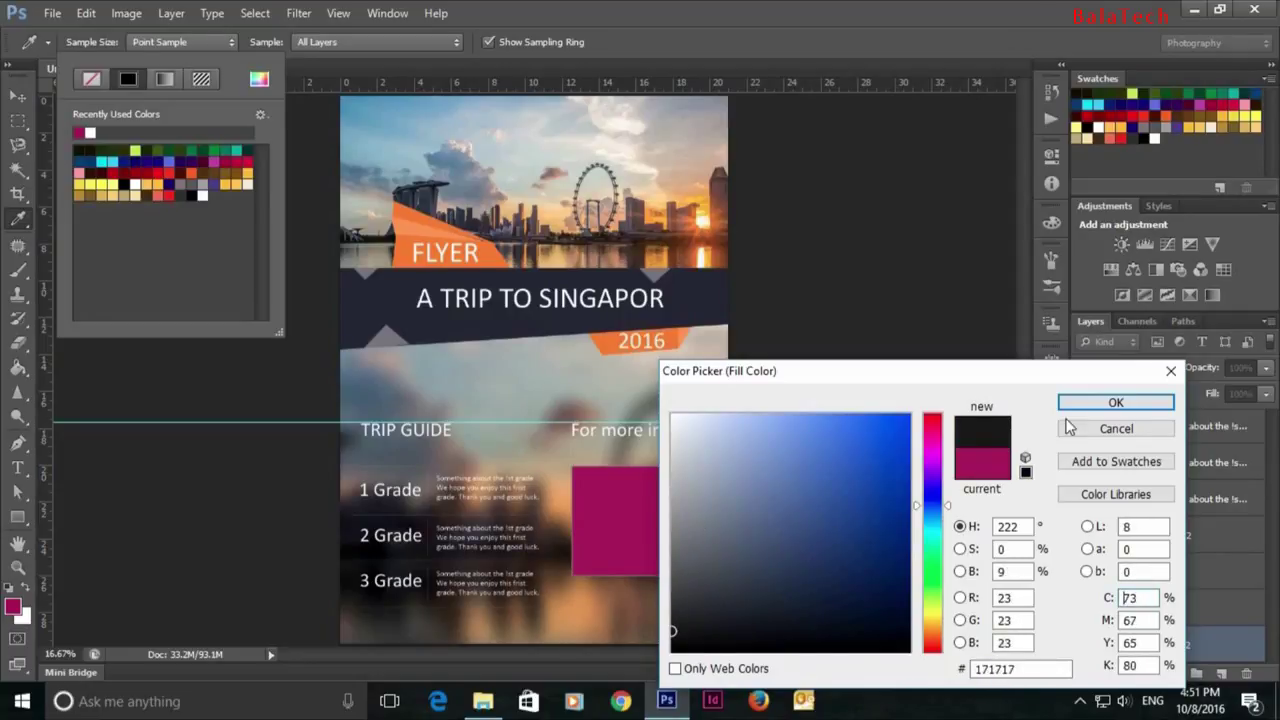
pyautogui.click(1080, 402)
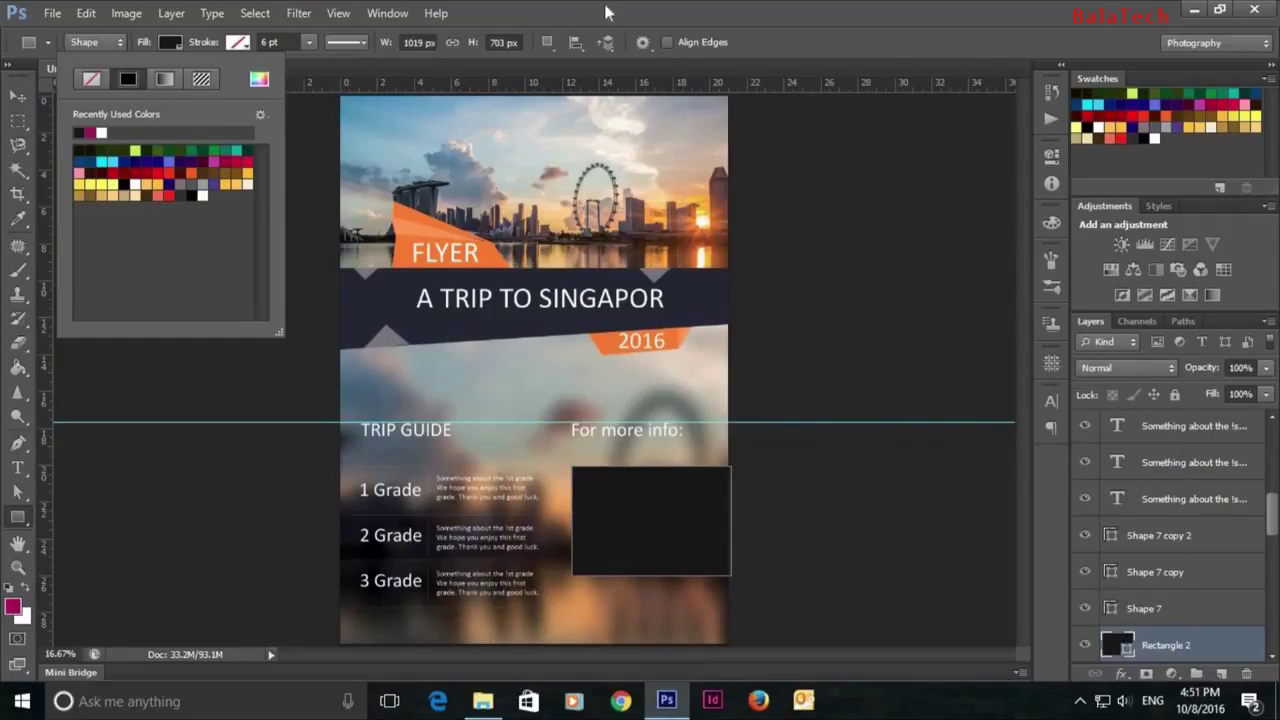
pyautogui.click(829, 177)
# Step: Set the dark box layer's opacity to 30%
pyautogui.click(1240, 367)
pyautogui.write('20')
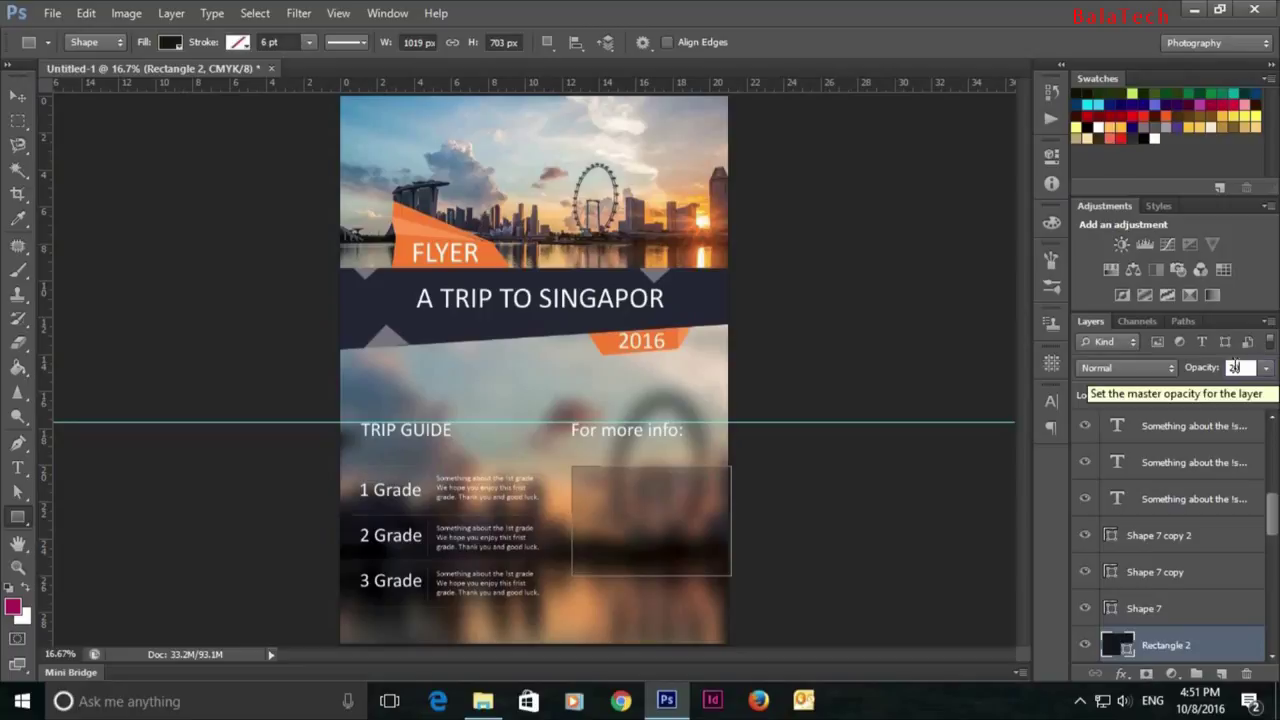
pyautogui.write('3')
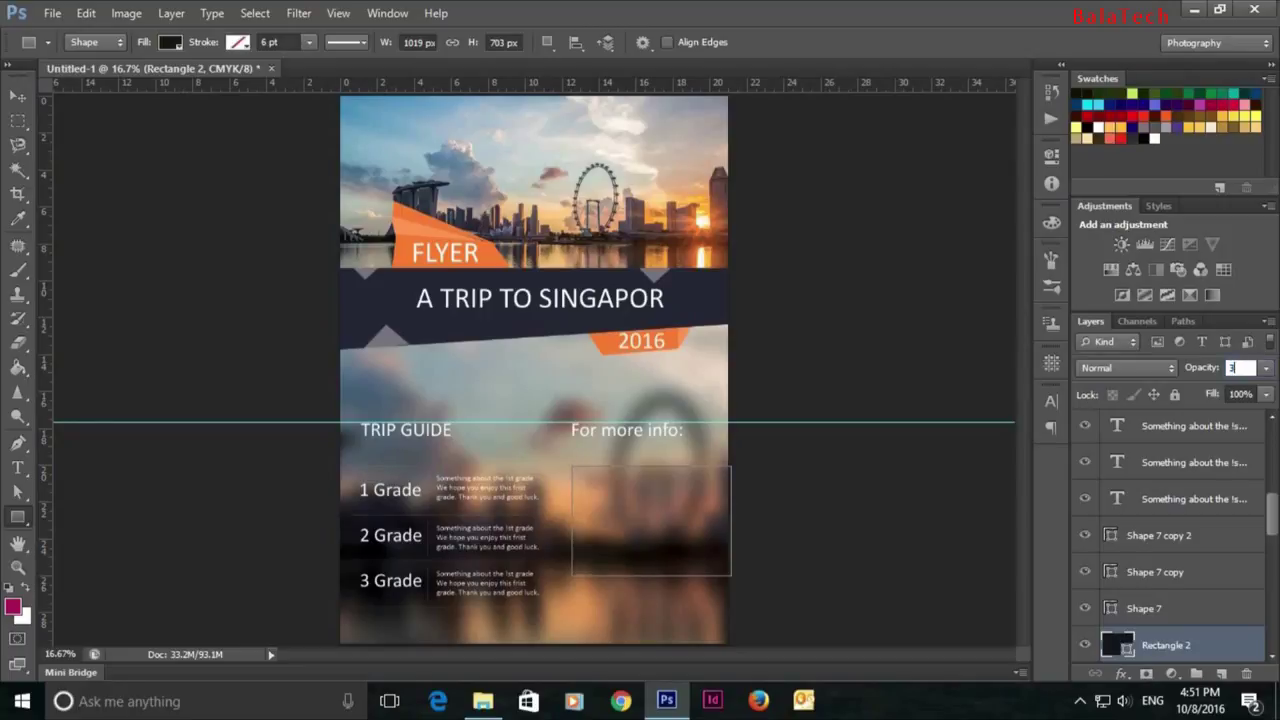
pyautogui.write('0')
pyautogui.press('Return')
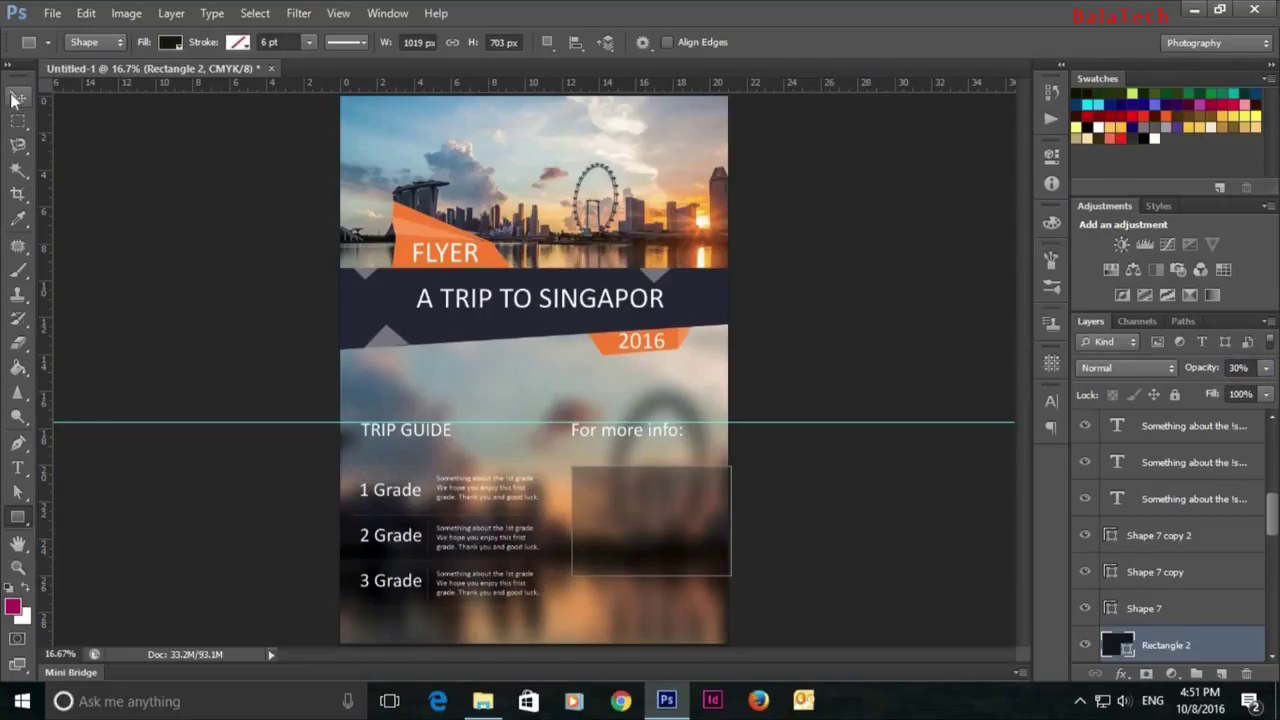
pyautogui.click(18, 95)
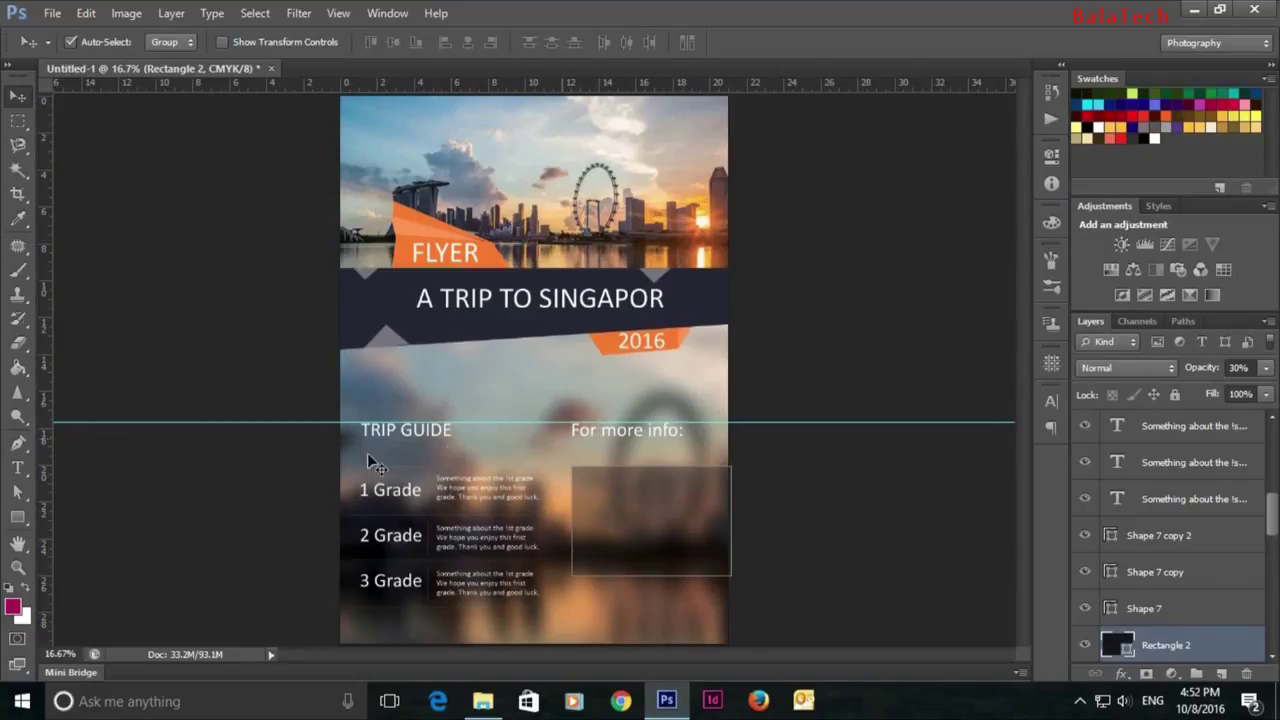
# Step: Add a thin bar in the 2016 banner's orange atop the dark box and move the heading onto it
pyautogui.click(18, 516)
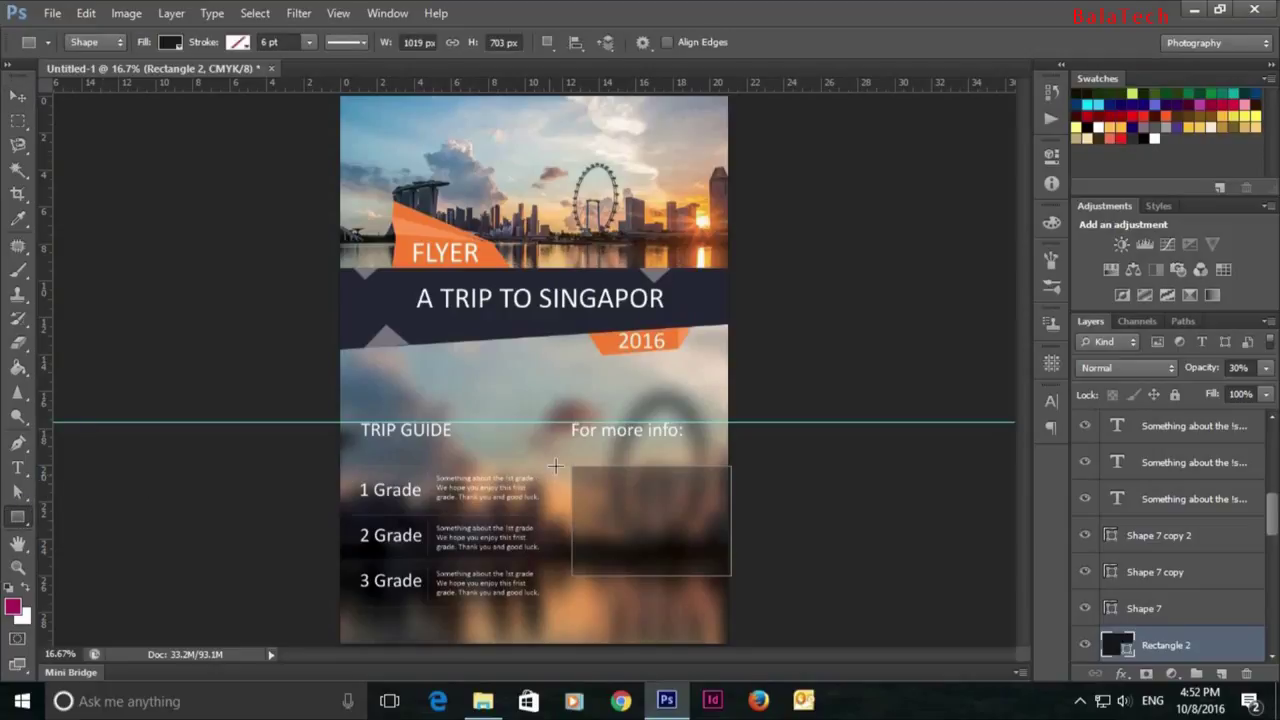
pyautogui.moveTo(570, 460); pyautogui.dragTo(733, 483)
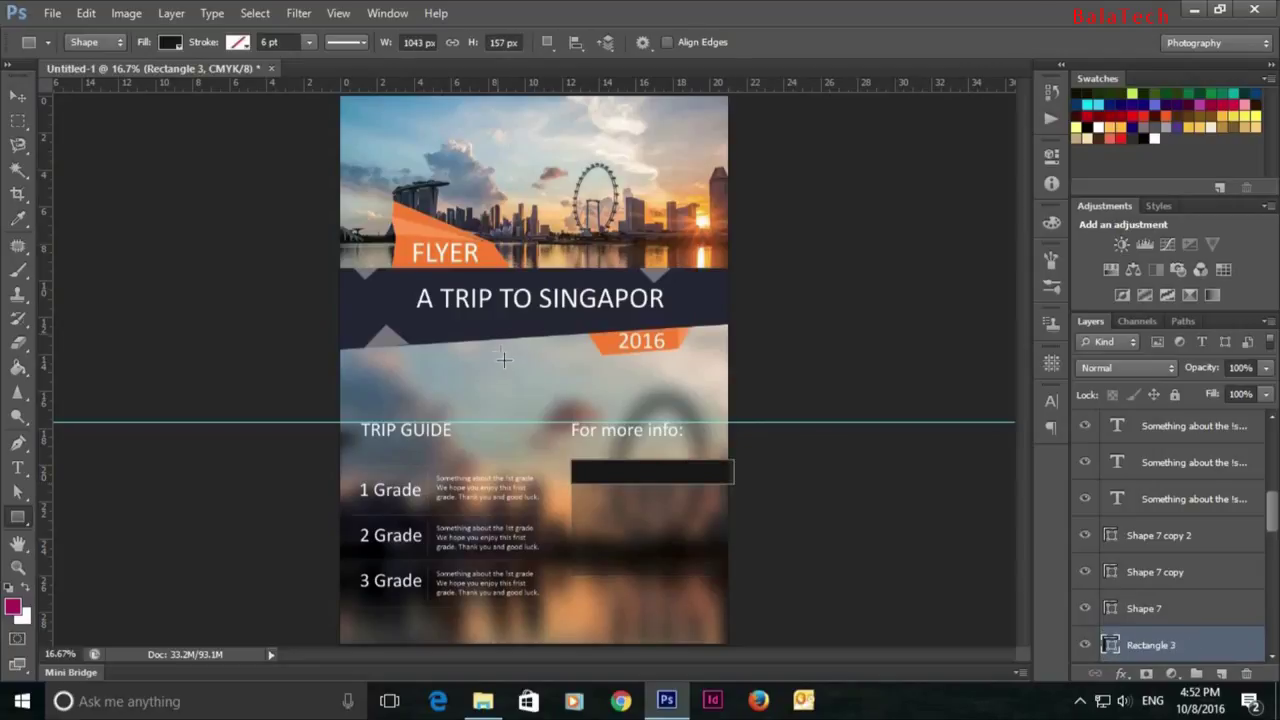
pyautogui.click(19, 99)
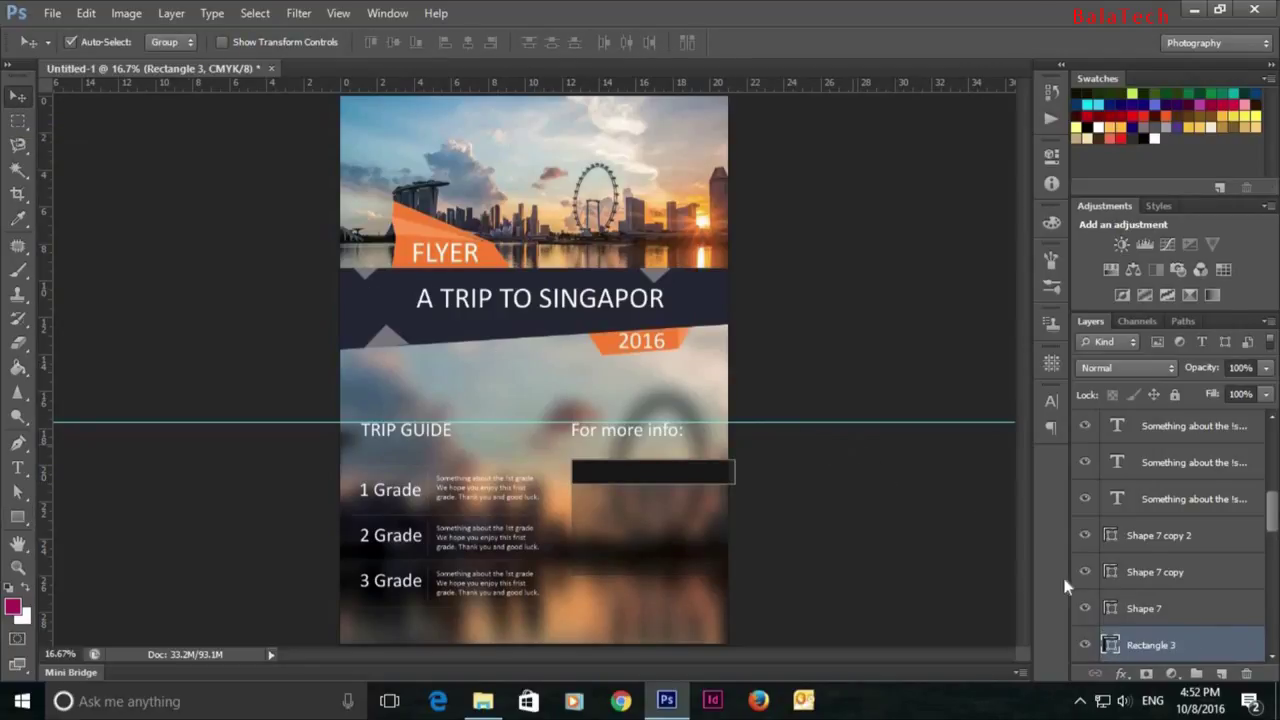
pyautogui.doubleClick(1109, 643)
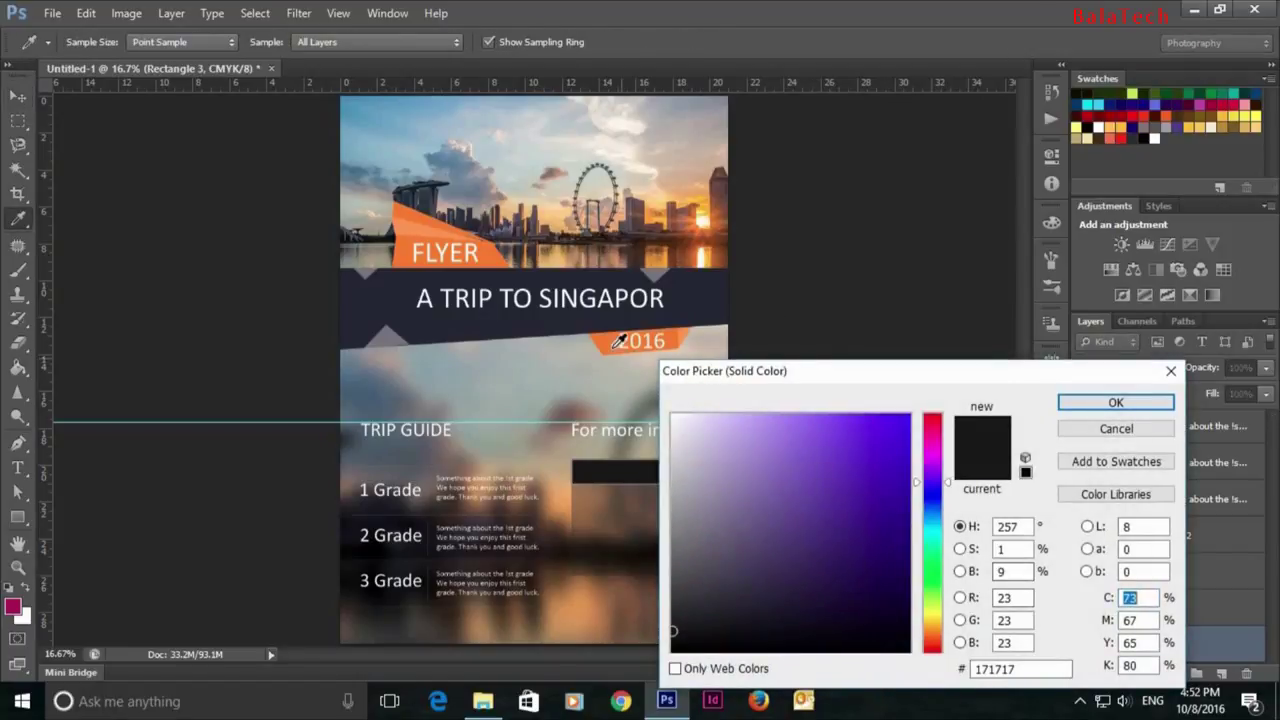
pyautogui.click(618, 342)
pyautogui.click(1115, 402)
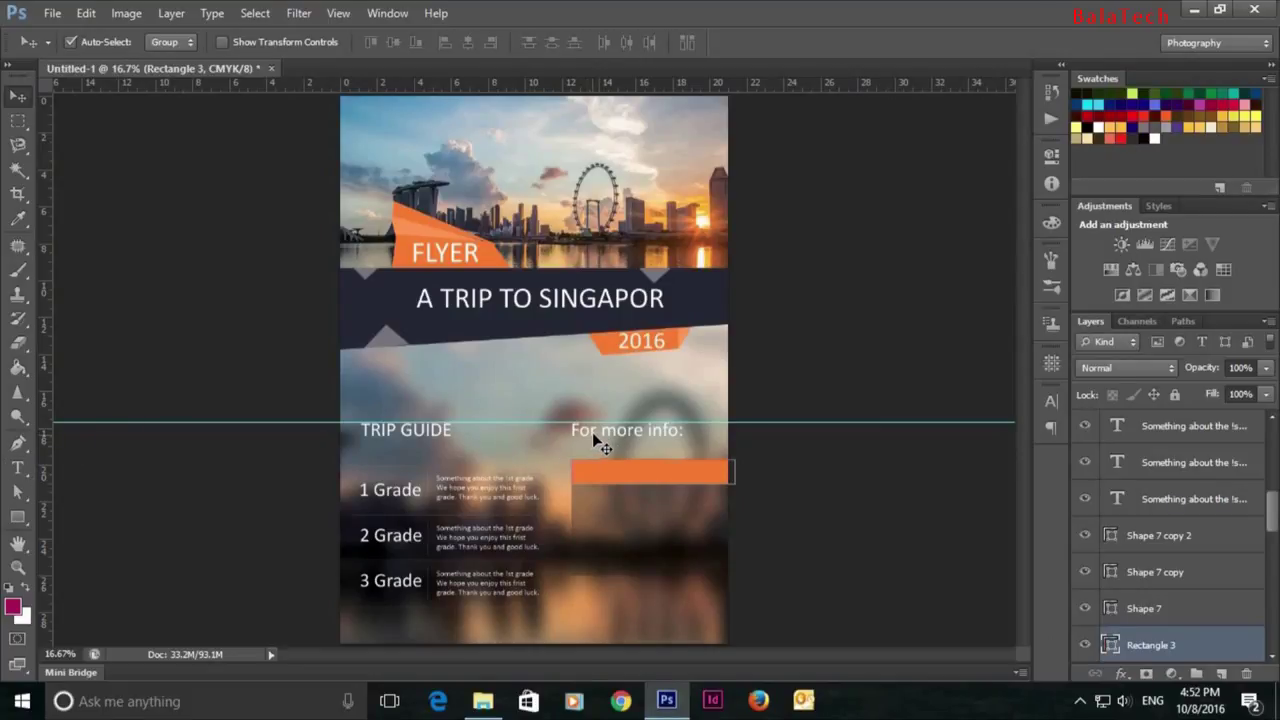
pyautogui.moveTo(592, 440); pyautogui.dragTo(601, 482)
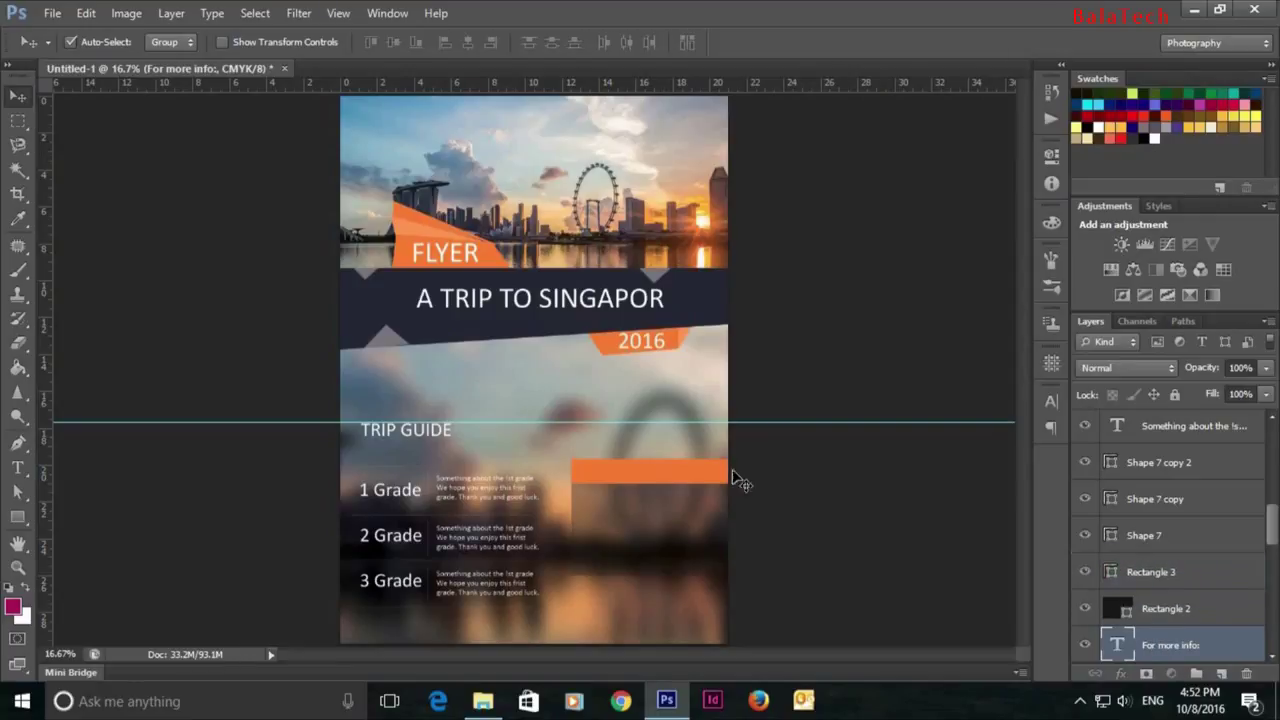
# Step: Bring the For more info: text above the orange bar and move the info box up to the guide
pyautogui.hotkey('ctrl', ']')
pyautogui.hotkey('ctrl', ']')
pyautogui.moveTo(616, 474); pyautogui.dragTo(640, 450)
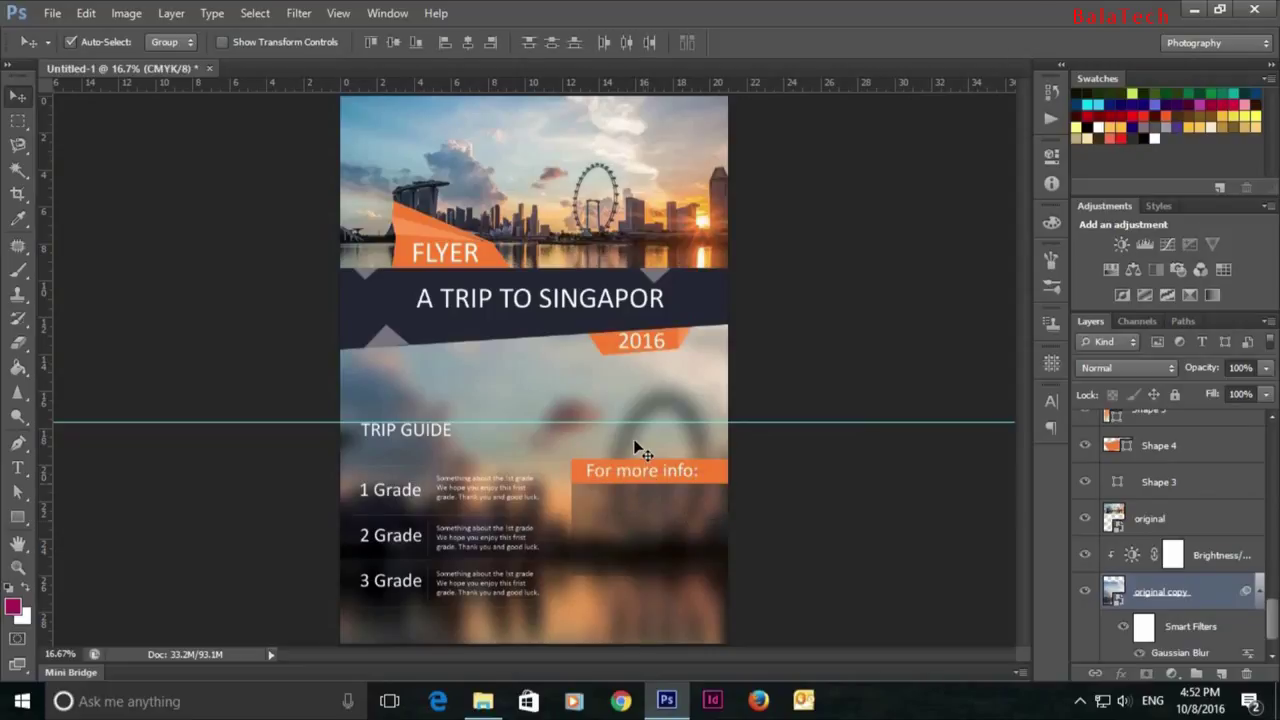
pyautogui.hotkey('ctrl', 'z')
pyautogui.press('Down')
pyautogui.press('Down')
pyautogui.press('Down')
pyautogui.press('Down')
pyautogui.press('Down')
pyautogui.press('Down')
pyautogui.press('Down')
pyautogui.press('Down')
pyautogui.press('Down')
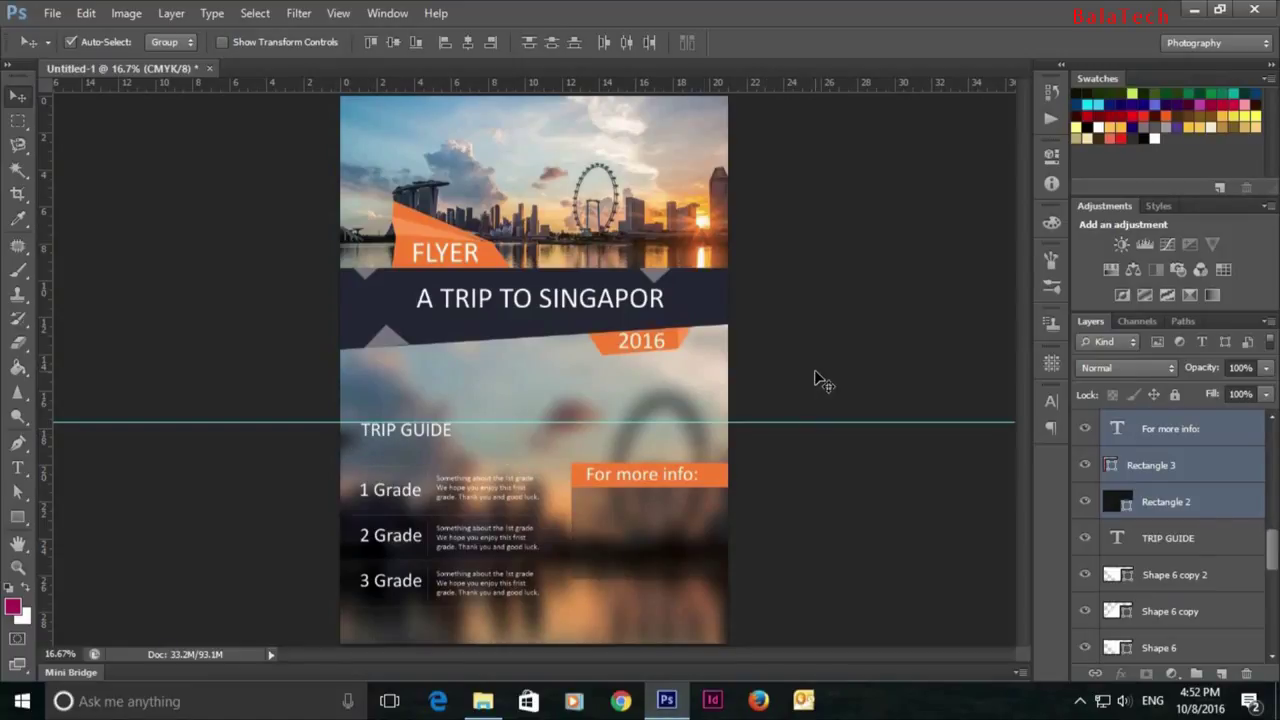
pyautogui.click(805, 480)
pyautogui.moveTo(670, 489)
pyautogui.mouseDown()
pyautogui.moveTo(628, 524)
pyautogui.moveTo(574, 449)
pyautogui.mouseUp()
pyautogui.moveTo(673, 516); pyautogui.dragTo(671, 476)
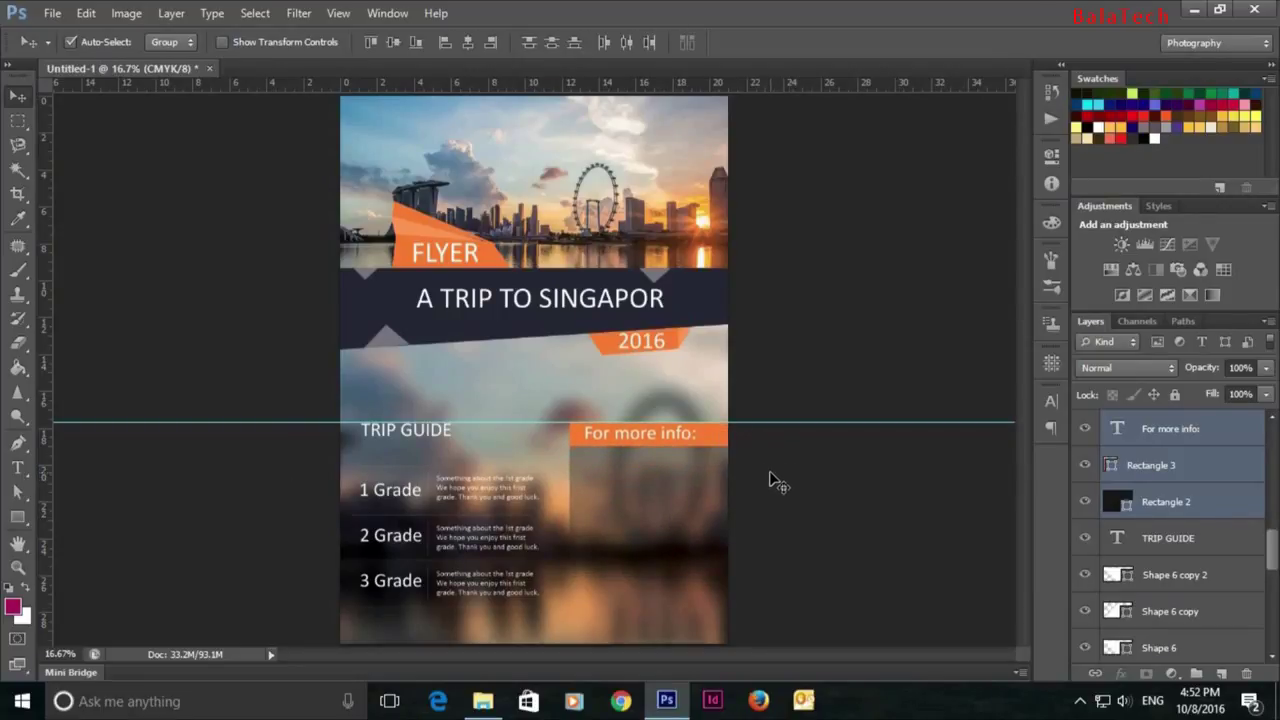
pyautogui.click(770, 480)
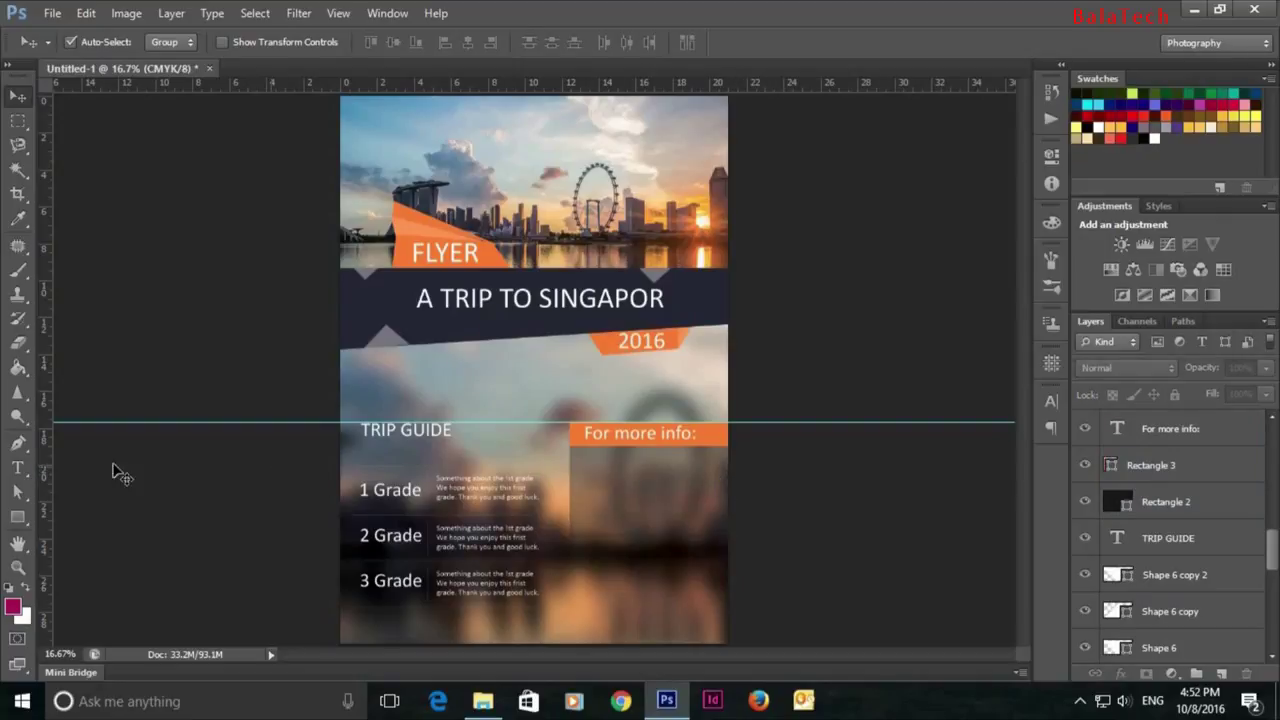
pyautogui.click(18, 469)
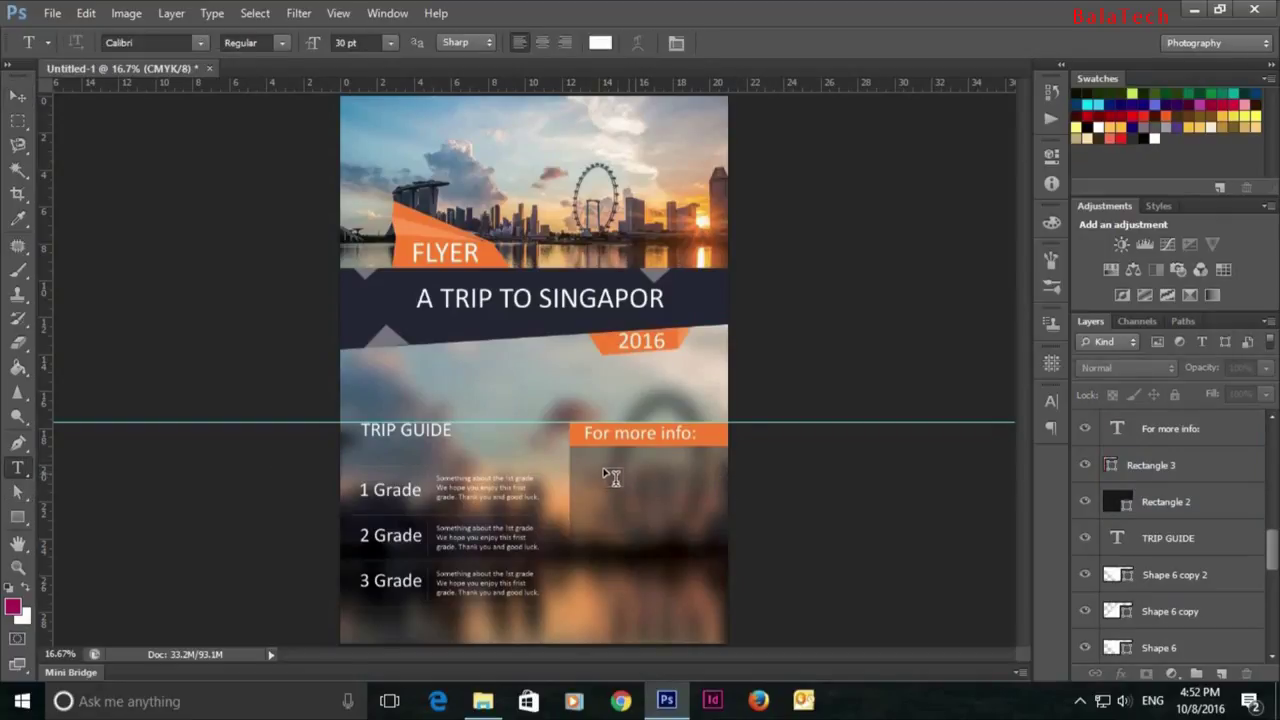
pyautogui.moveTo(588, 458); pyautogui.dragTo(722, 530)
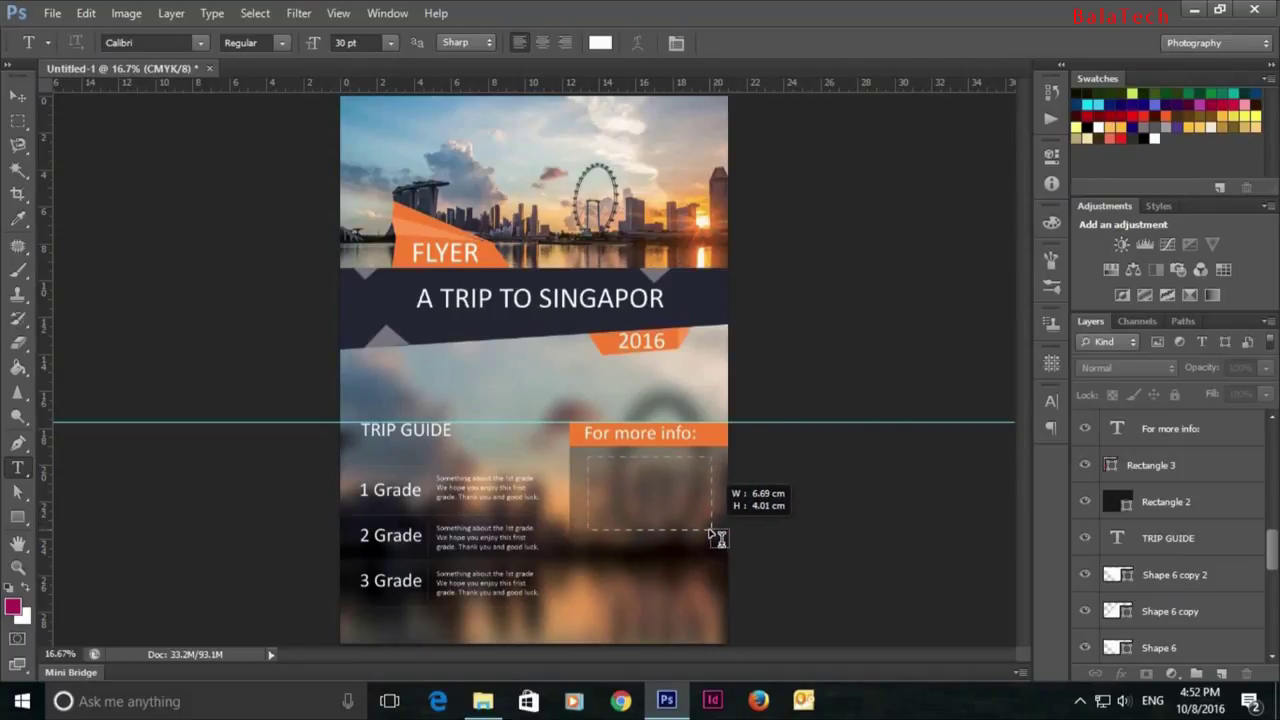
pyautogui.moveTo(724, 537); pyautogui.dragTo(710, 530)
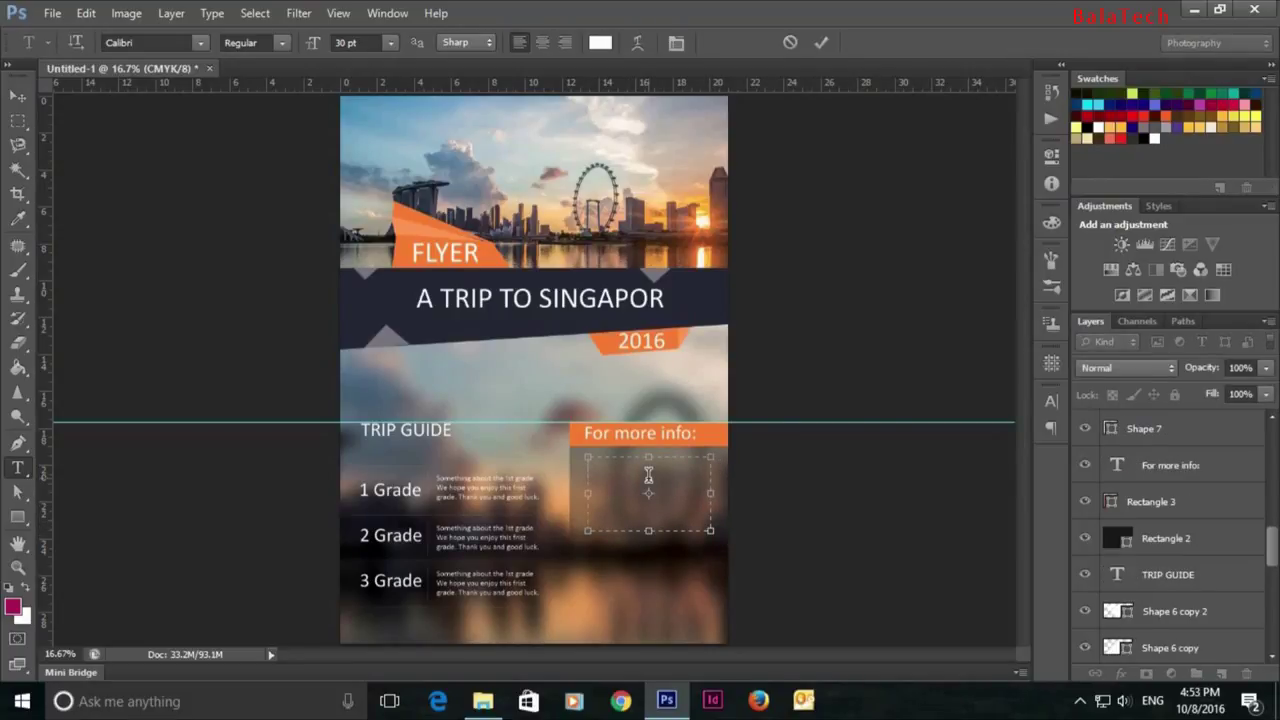
pyautogui.write('010')
pyautogui.write(' 6143')
pyautogui.write('53')
pyautogui.moveTo(684, 463); pyautogui.dragTo(588, 463)
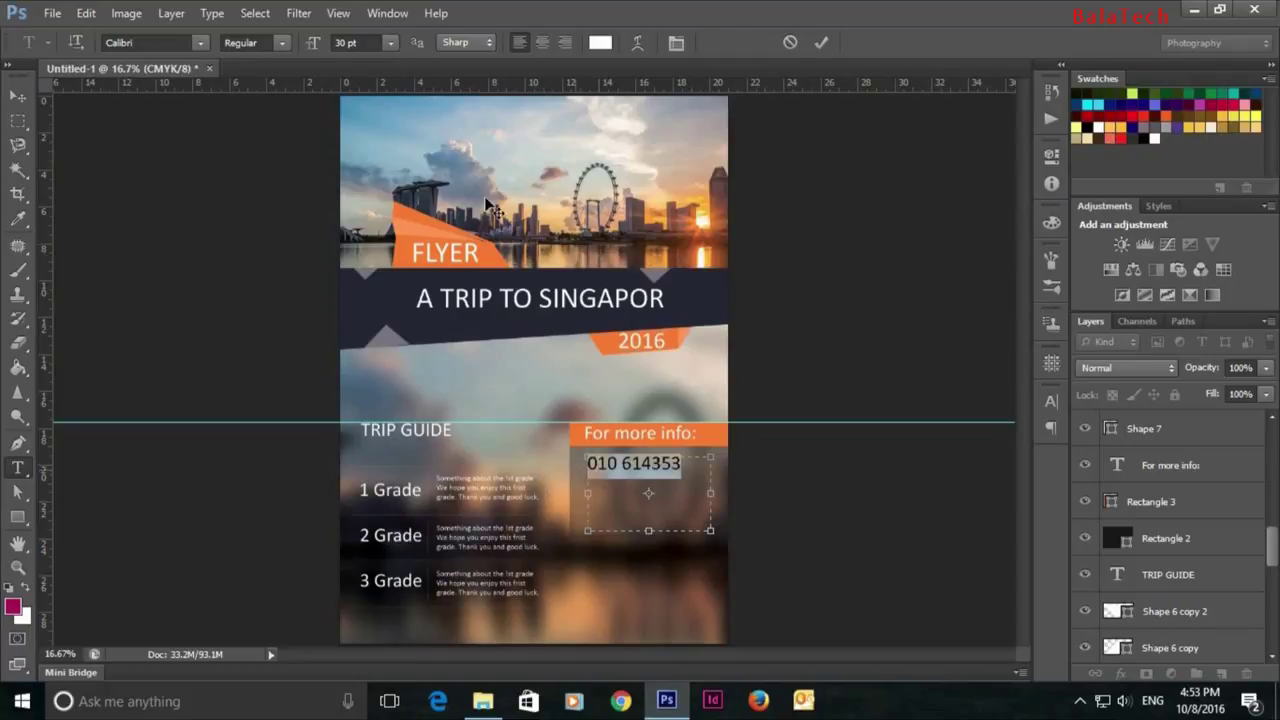
pyautogui.click(390, 42)
pyautogui.click(381, 257)
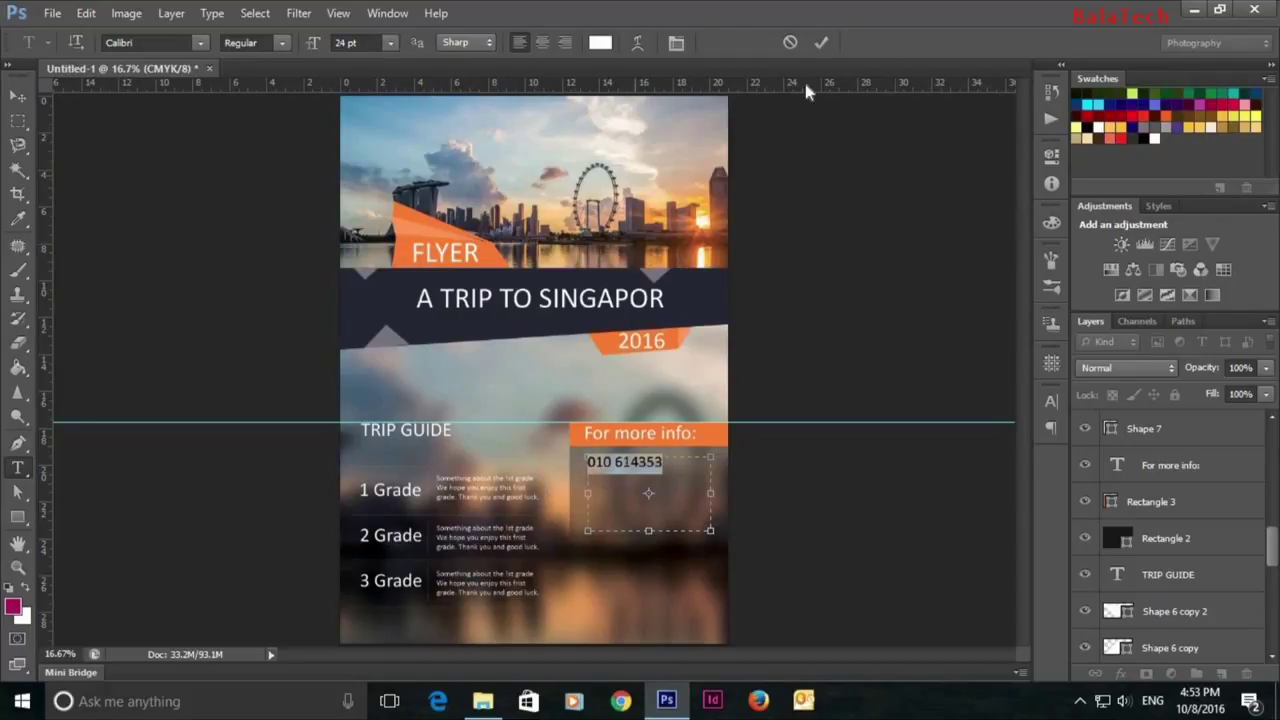
pyautogui.click(821, 42)
pyautogui.click(658, 461)
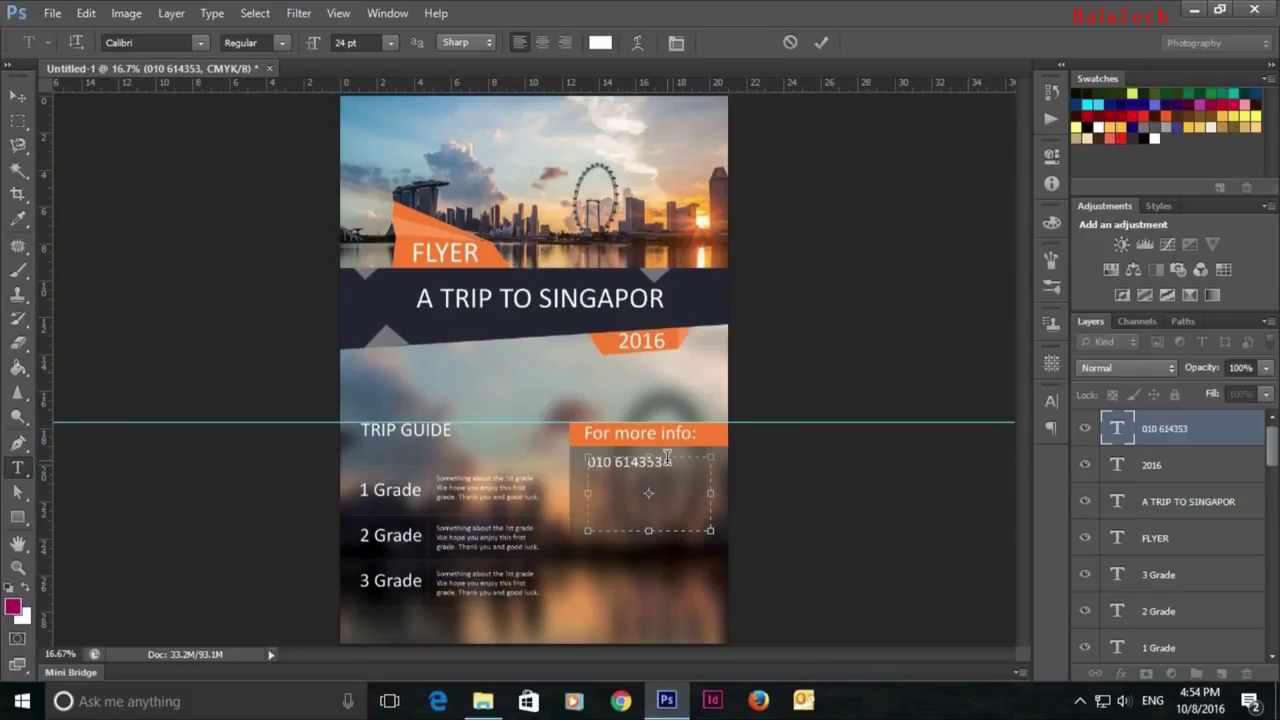
# Step: Add company location and email address lines at 18 pt below the phone number
pyautogui.click(818, 44)
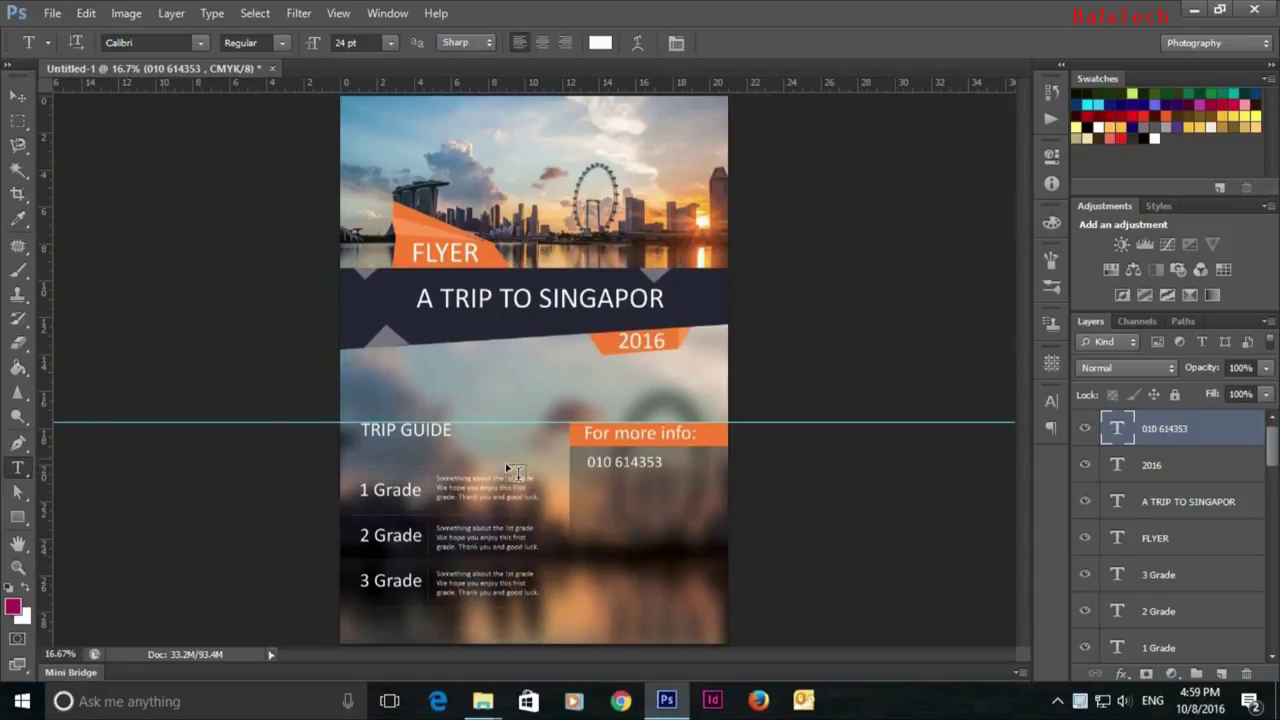
pyautogui.click(603, 461)
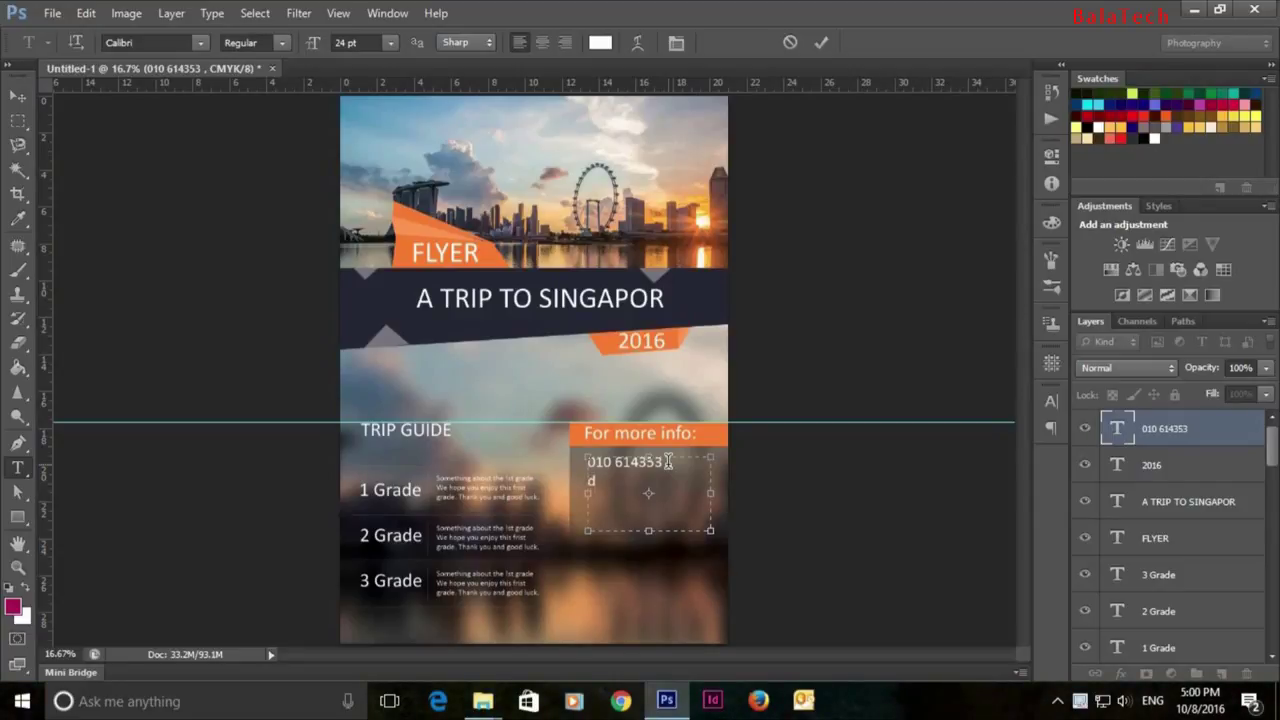
pyautogui.write('our co')
pyautogui.write('mpany location')
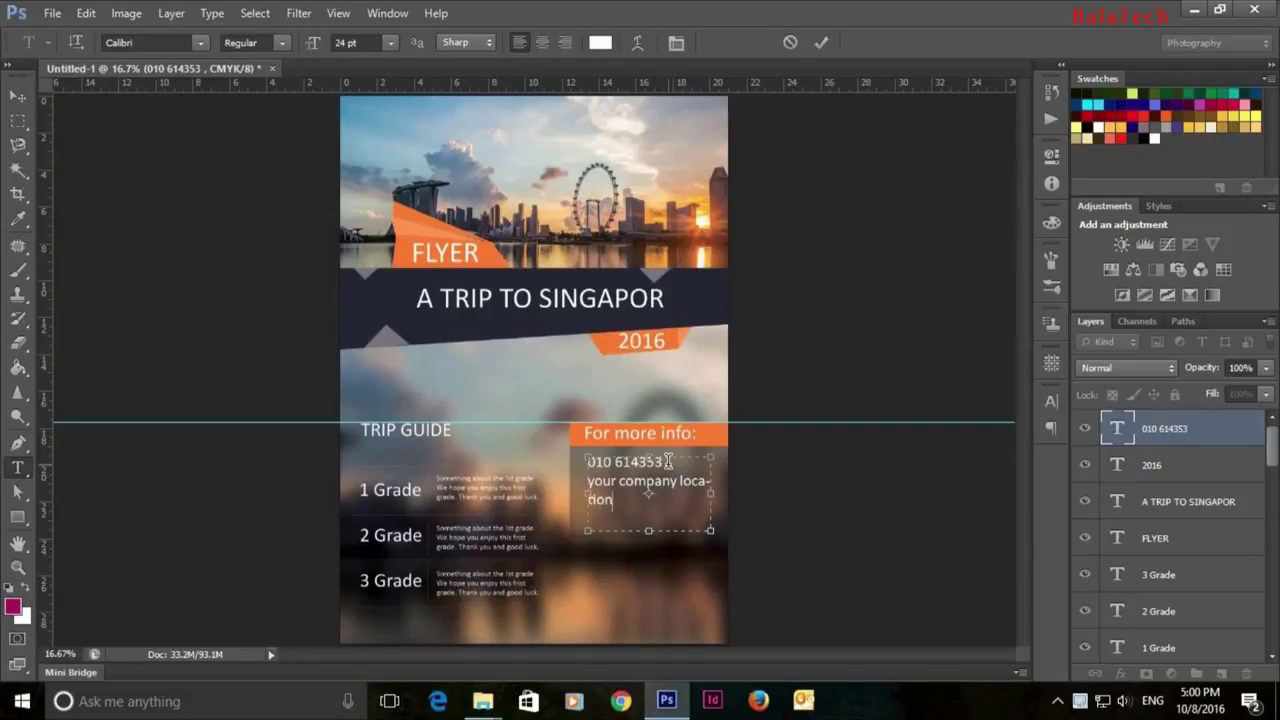
pyautogui.write('and ')
pyautogui.write('email')
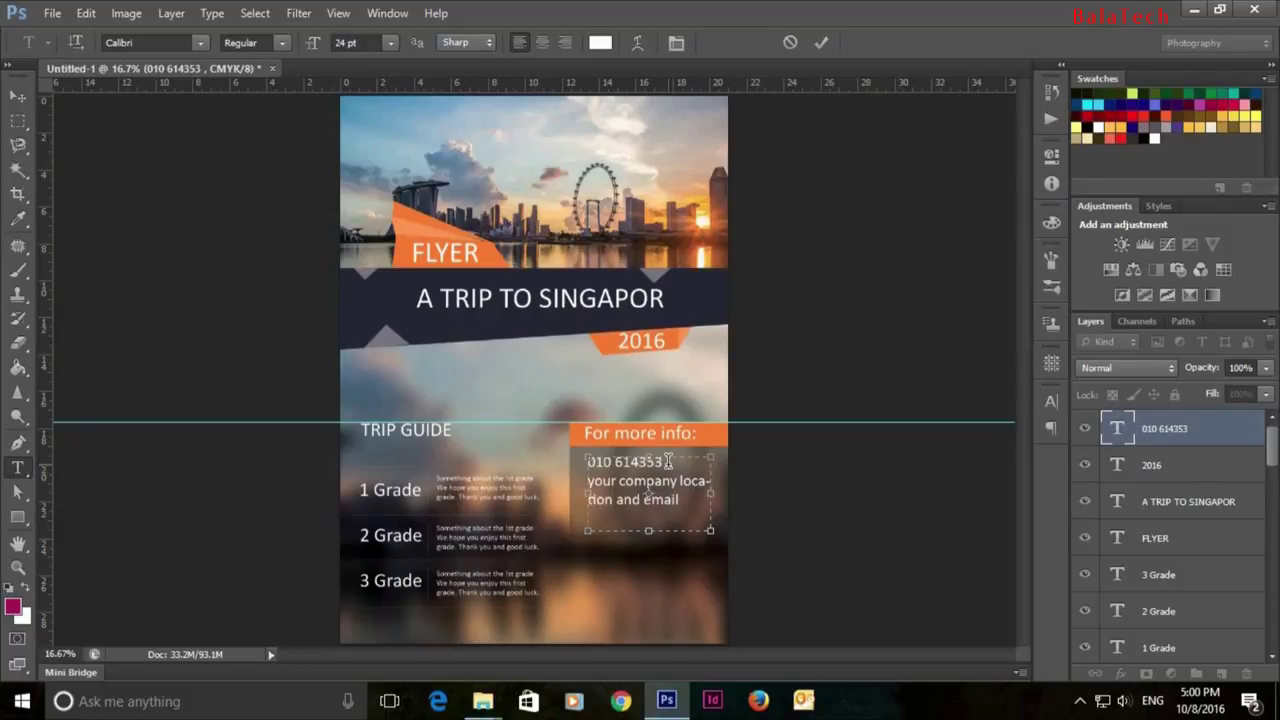
pyautogui.write(' a ')
pyautogui.write('ess')
pyautogui.moveTo(717, 503); pyautogui.dragTo(727, 503)
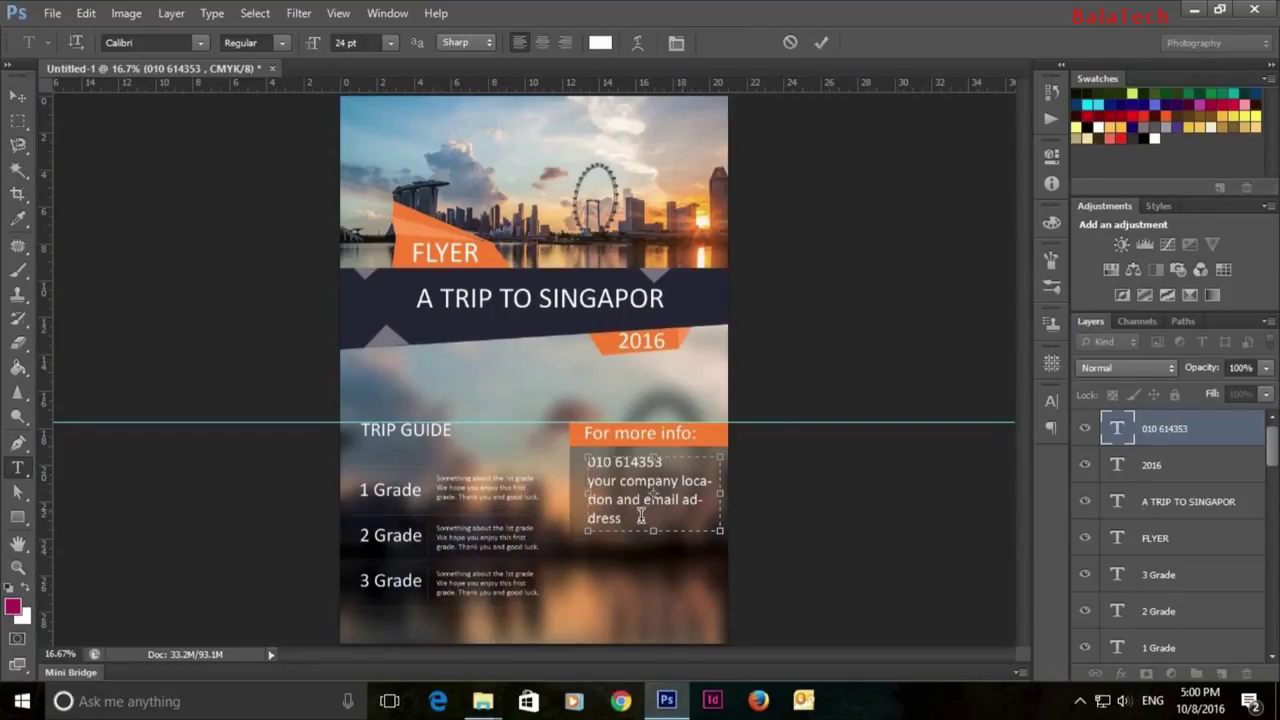
pyautogui.moveTo(622, 519); pyautogui.dragTo(587, 480)
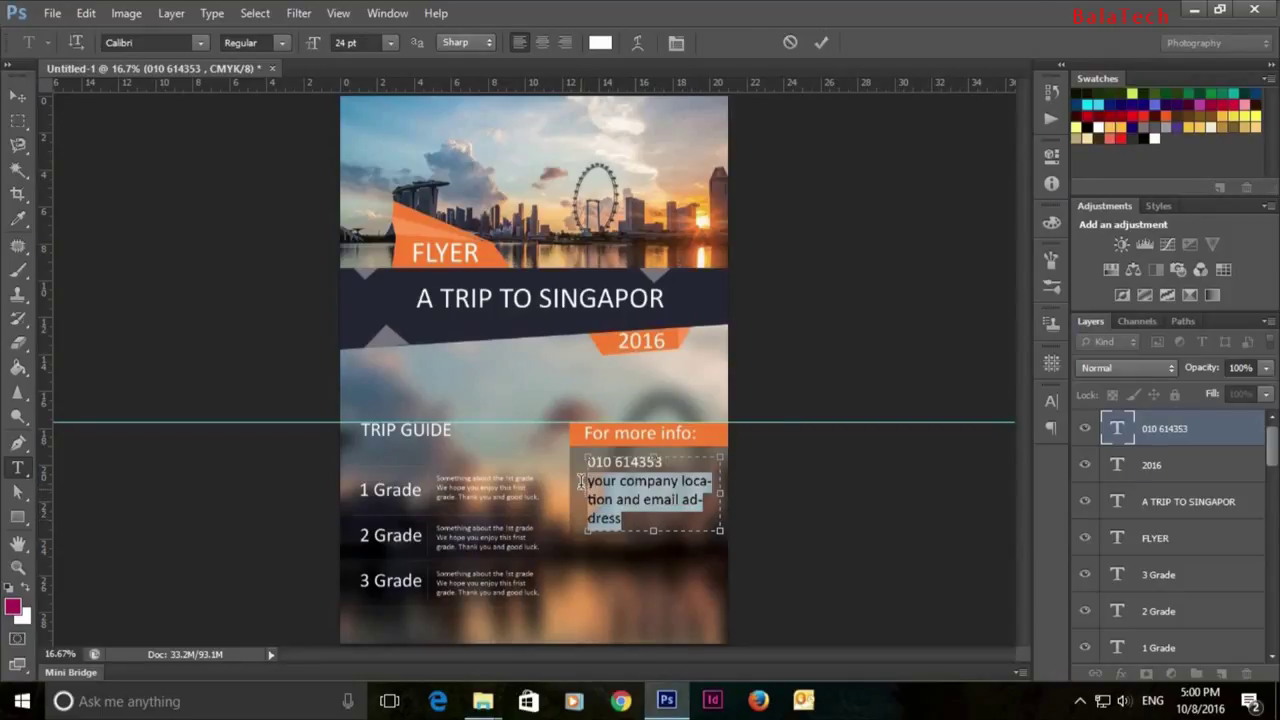
pyautogui.click(390, 42)
pyautogui.click(383, 240)
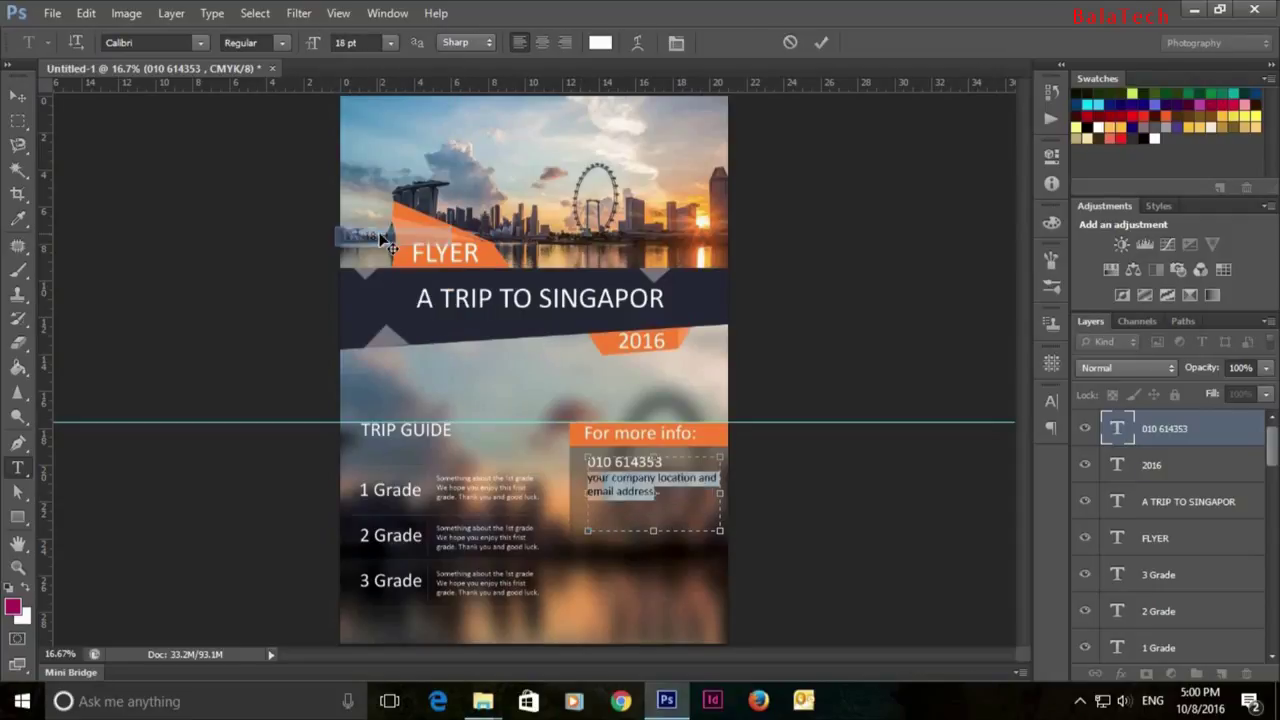
pyautogui.click(770, 497)
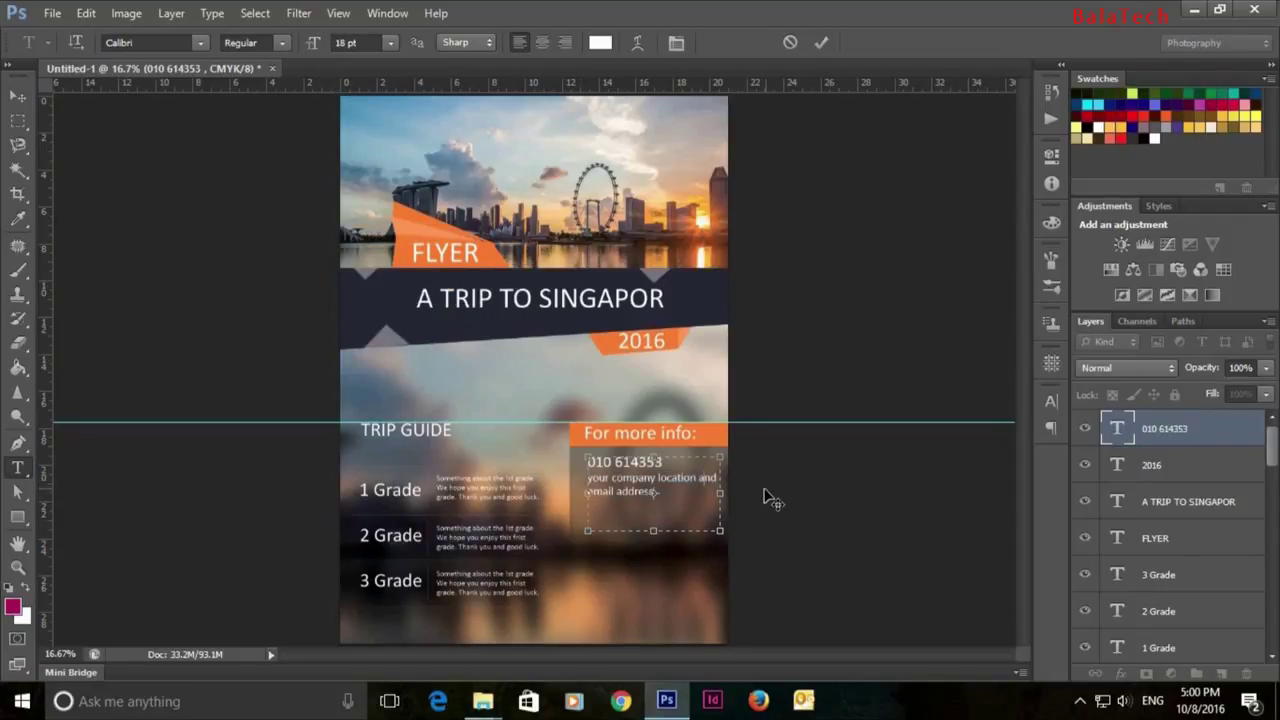
pyautogui.click(820, 42)
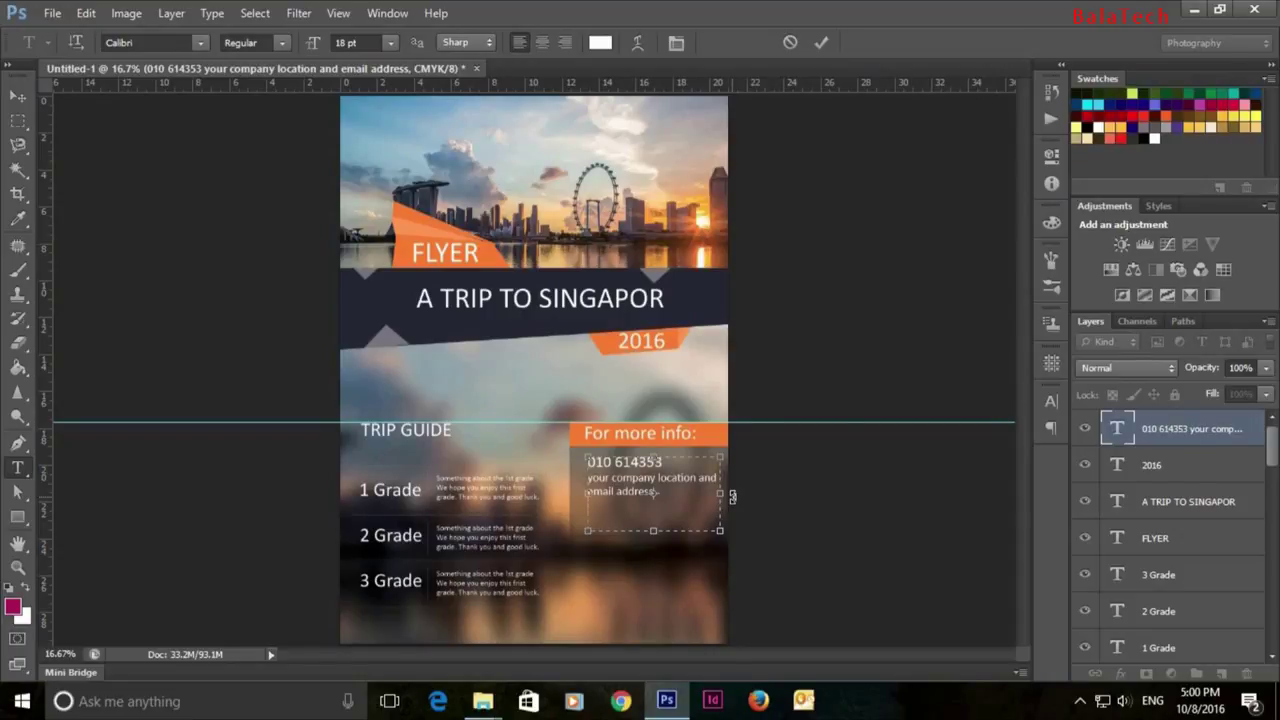
# Step: Add a 'Thank you' line and nudge the contact text block slightly down
pyautogui.write('Thank you')
pyautogui.click(822, 42)
pyautogui.click(18, 95)
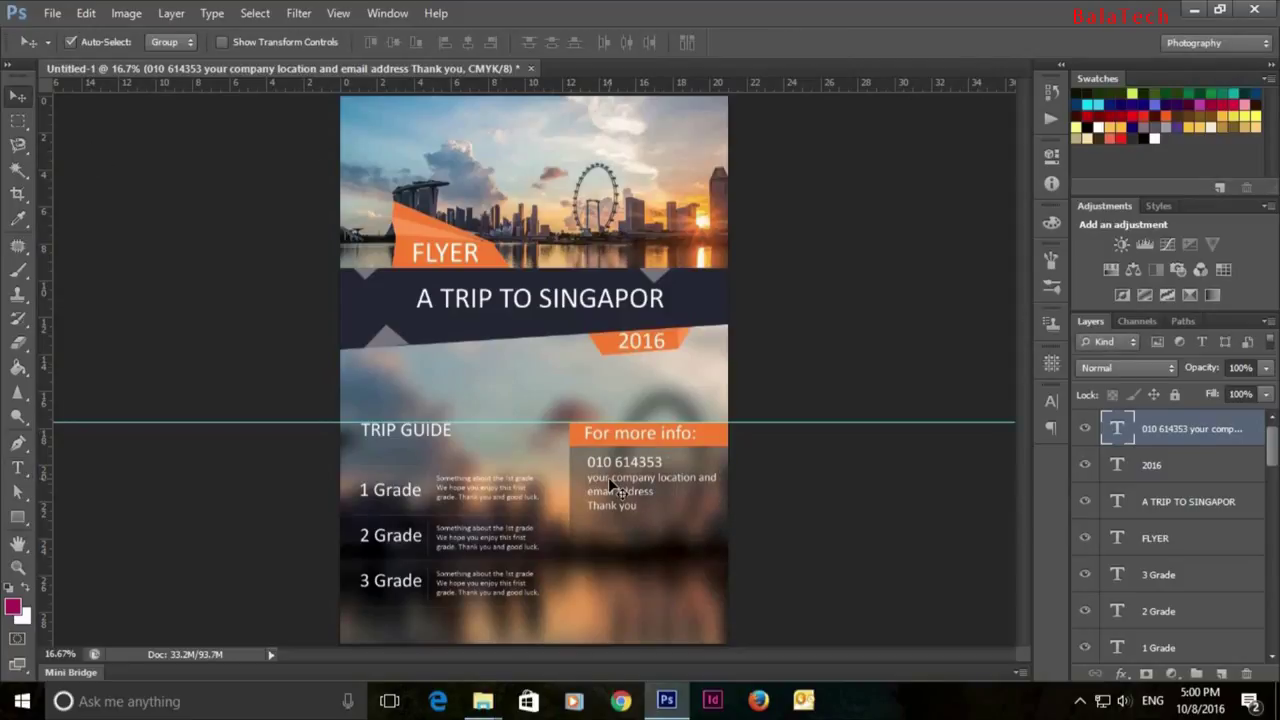
pyautogui.hotkey('shift', 'Down')
pyautogui.hotkey('shift', 'Down')
pyautogui.hotkey('shift', 'Down')
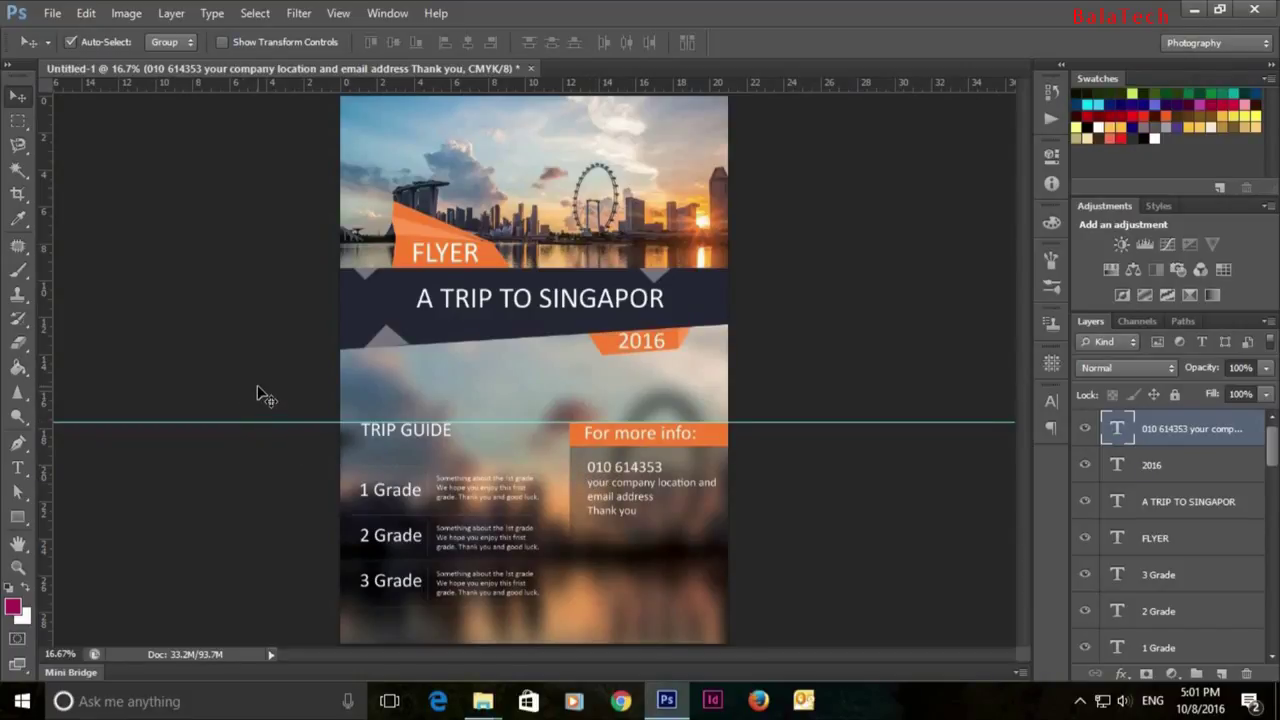
# Step: Scale the FLYER, A TRIP TO SINGAPOR and 2016 title band to about 113%, lower it slightly, hide guides
pyautogui.moveTo(341, 201); pyautogui.dragTo(693, 357)
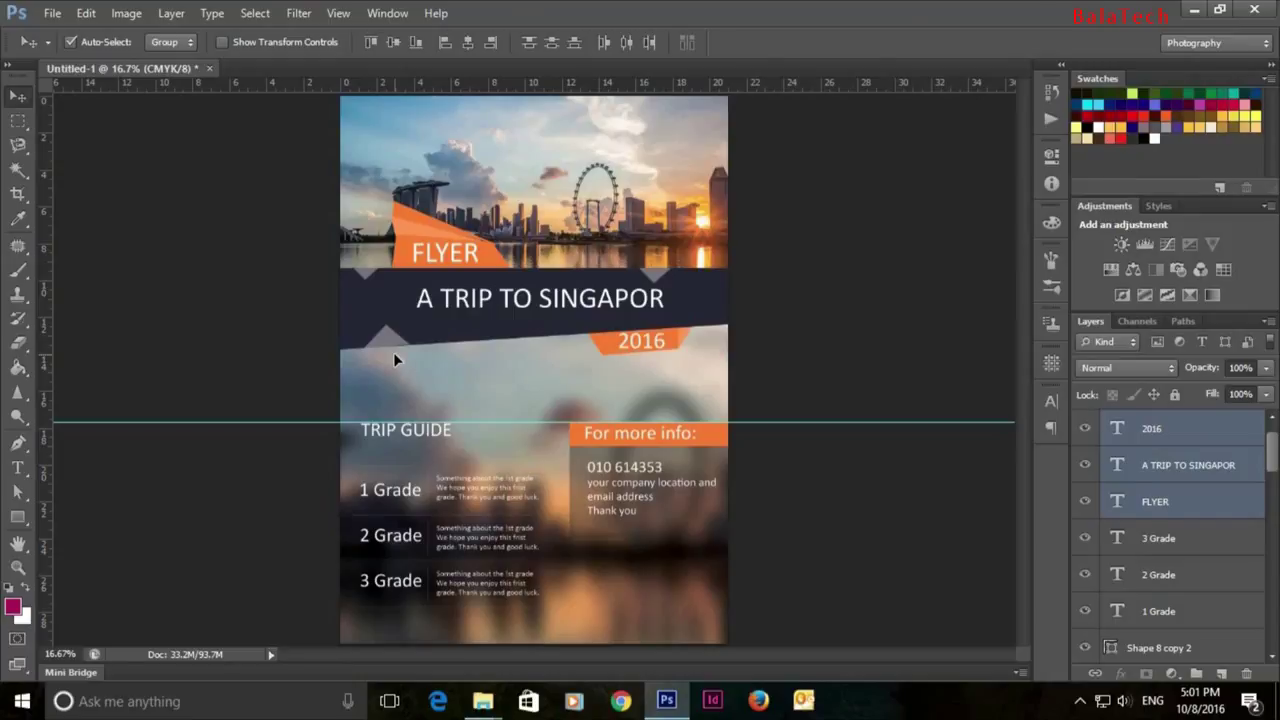
pyautogui.hotkey('ctrl', 't')
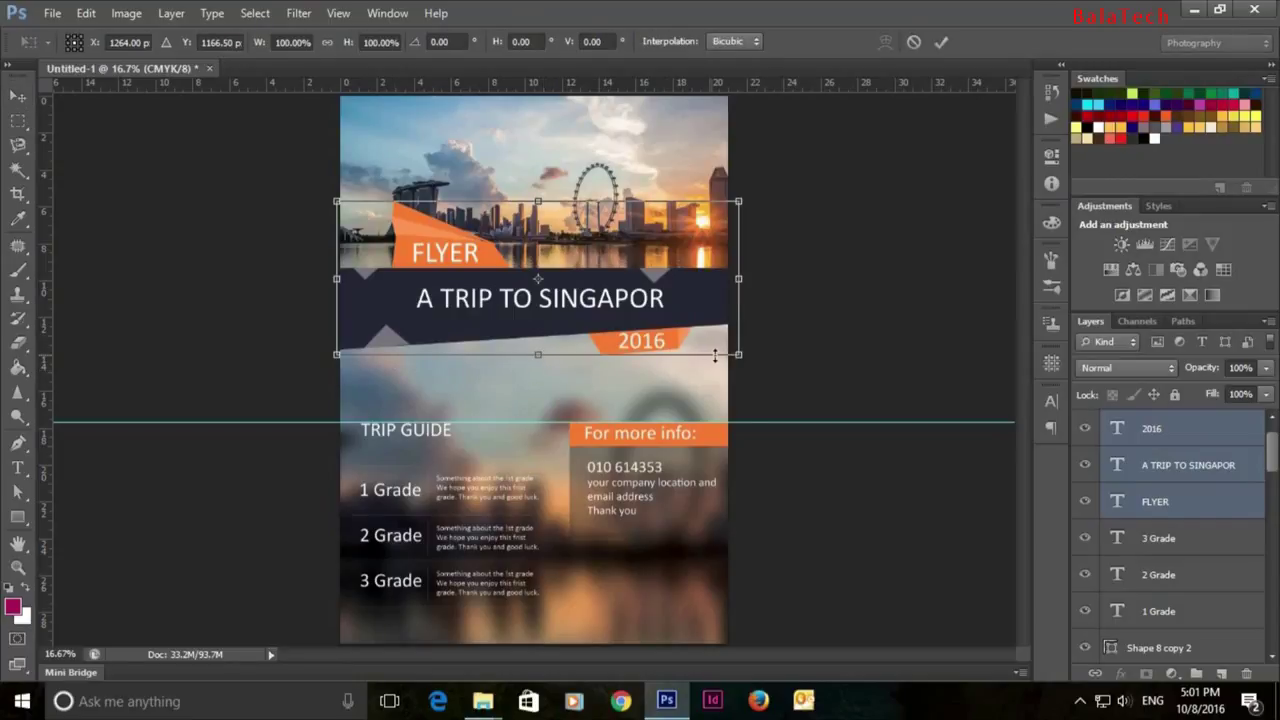
pyautogui.moveTo(738, 354); pyautogui.dragTo(761, 385)
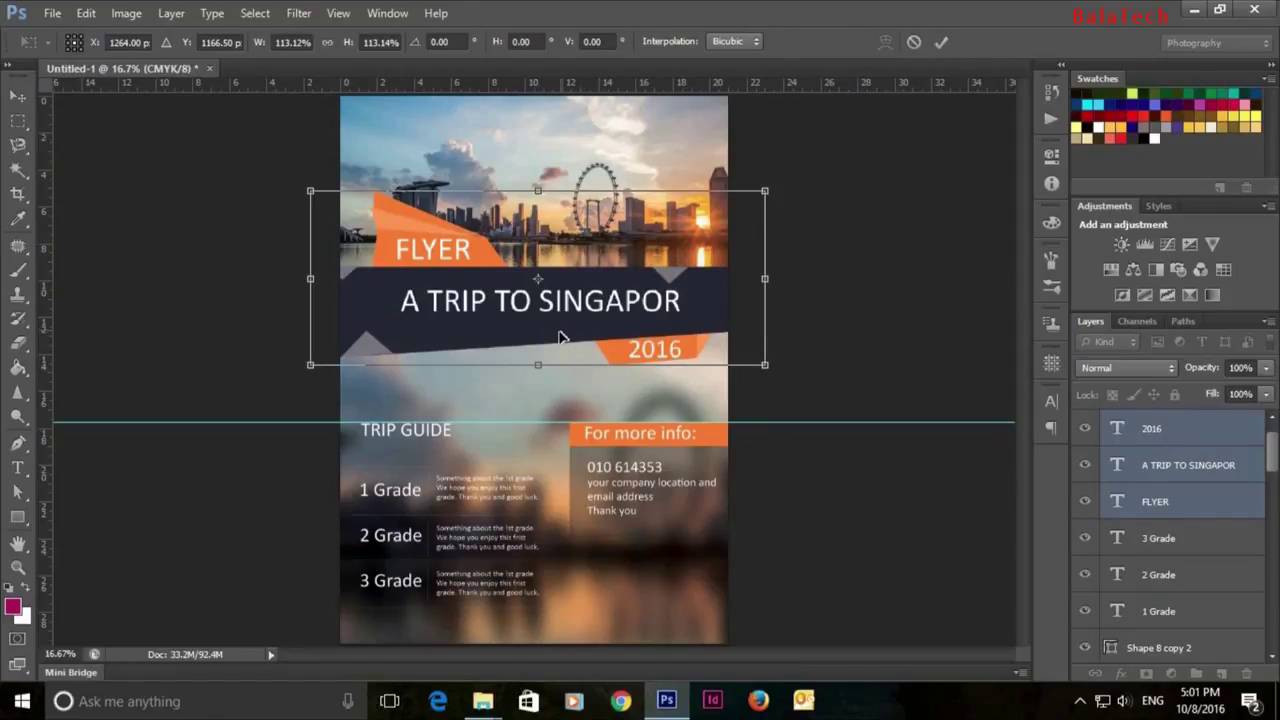
pyautogui.moveTo(562, 334); pyautogui.dragTo(560, 342)
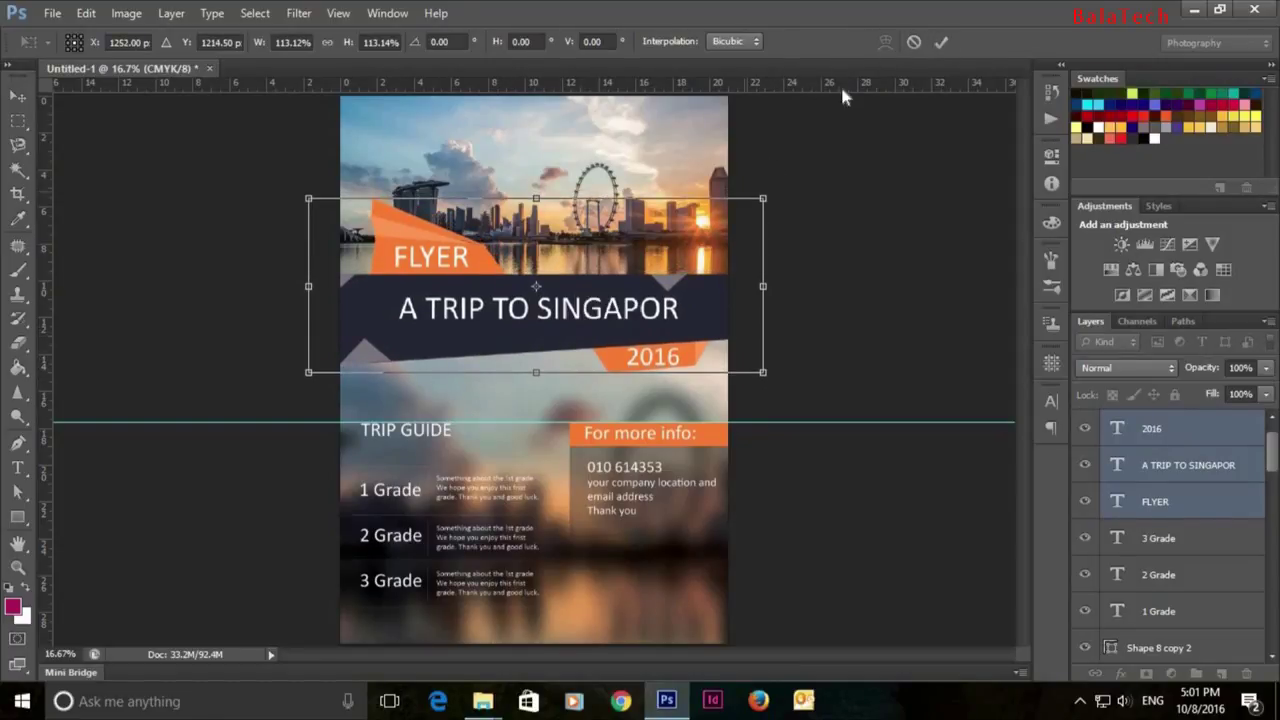
pyautogui.click(940, 42)
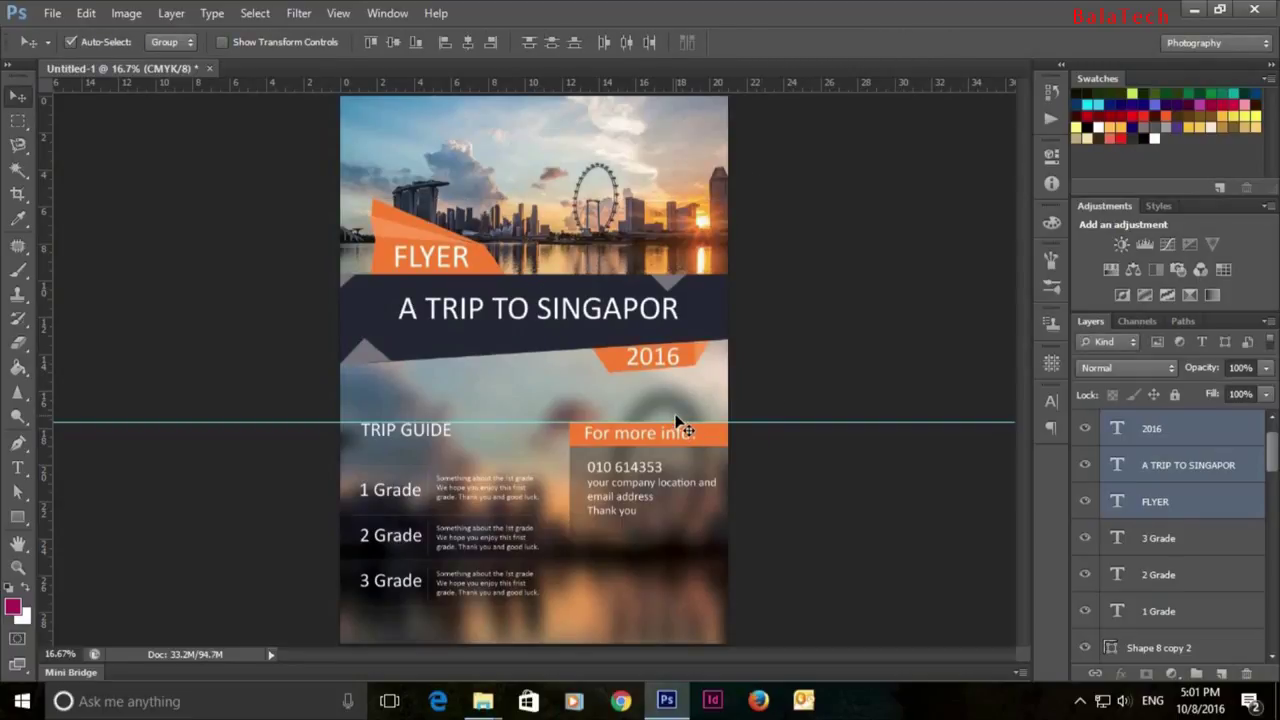
pyautogui.hotkey('ctrl', ';')
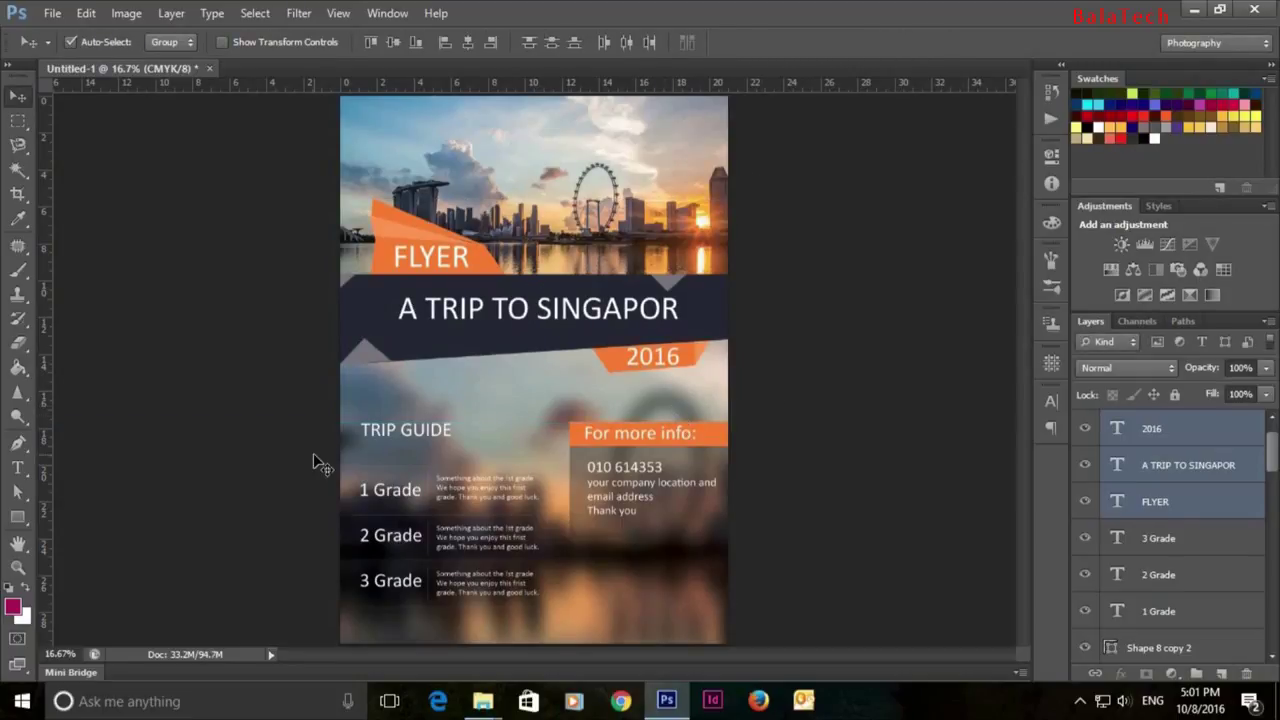
# Step: Place i'm-dikho-logo.png, shrunk to about 35%, at the flyer's lower right below the contact box
pyautogui.click(483, 701)
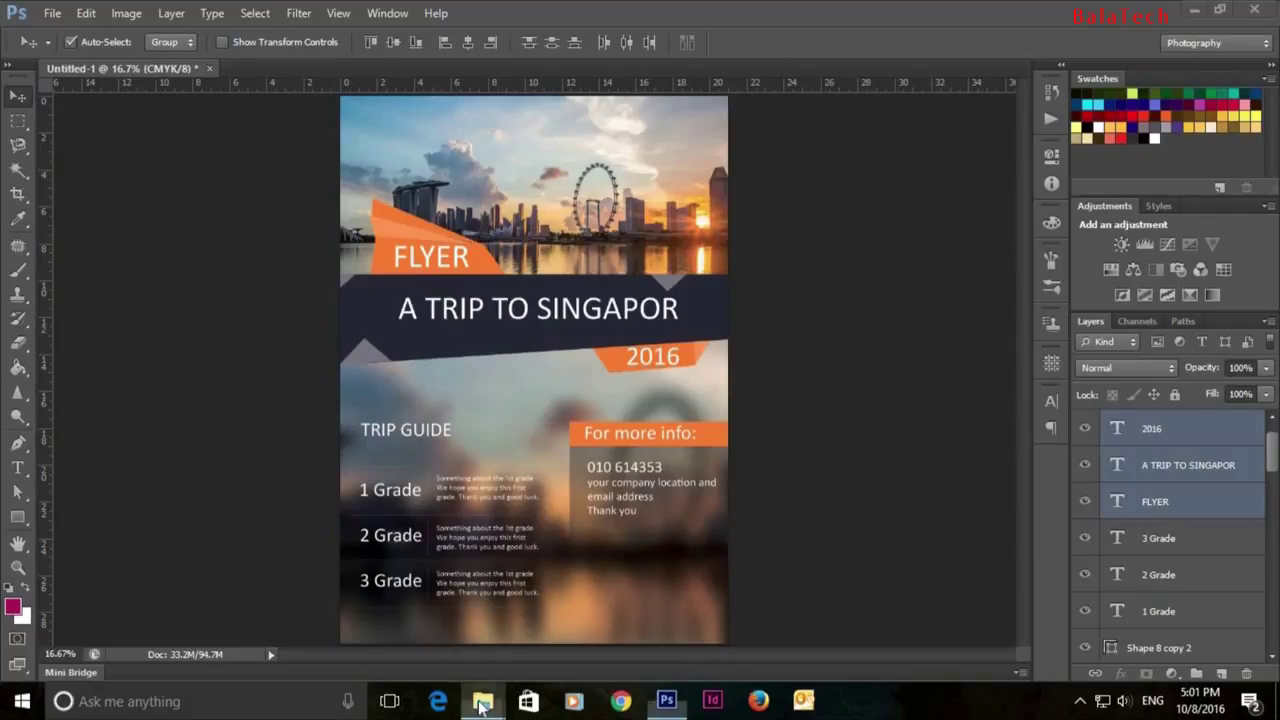
pyautogui.click(483, 640)
pyautogui.moveTo(265, 130)
pyautogui.mouseDown()
pyautogui.moveTo(645, 521)
pyautogui.moveTo(663, 587)
pyautogui.mouseUp()
pyautogui.moveTo(558, 372); pyautogui.dragTo(679, 570)
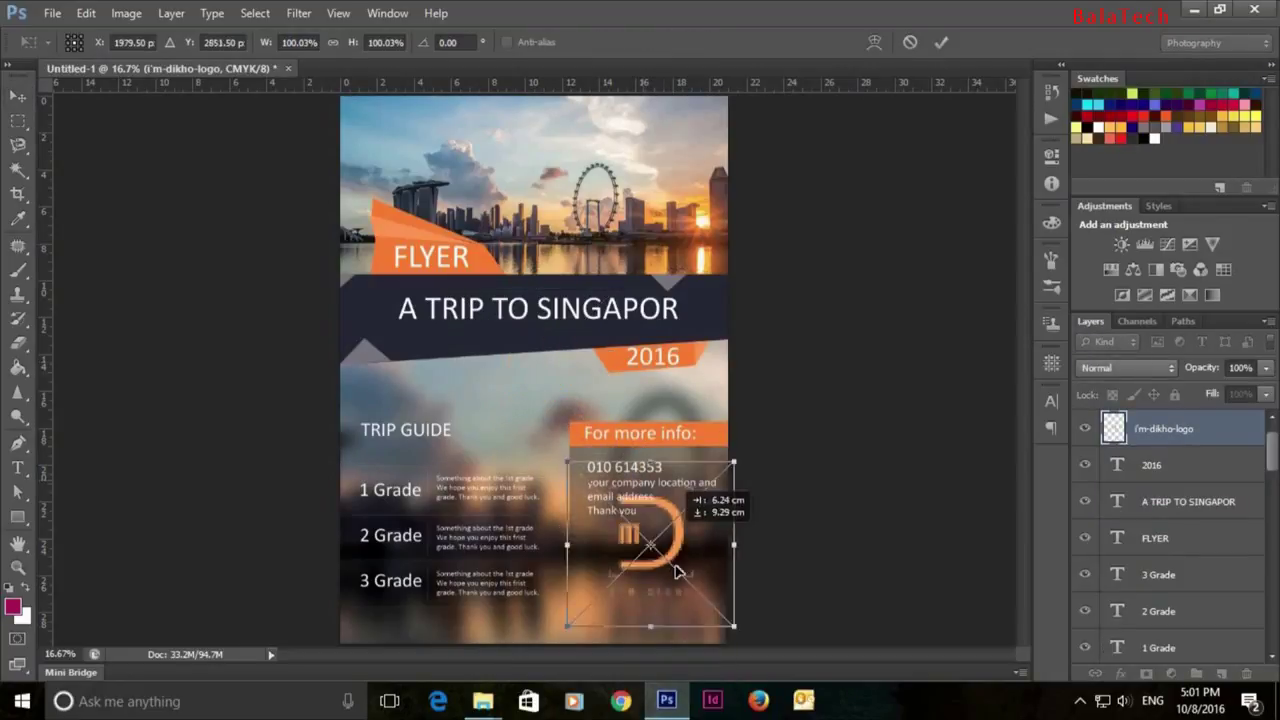
pyautogui.moveTo(728, 491)
pyautogui.mouseDown()
pyautogui.moveTo(695, 537)
pyautogui.moveTo(703, 576)
pyautogui.moveTo(717, 574)
pyautogui.moveTo(716, 546)
pyautogui.mouseUp()
pyautogui.click(940, 42)
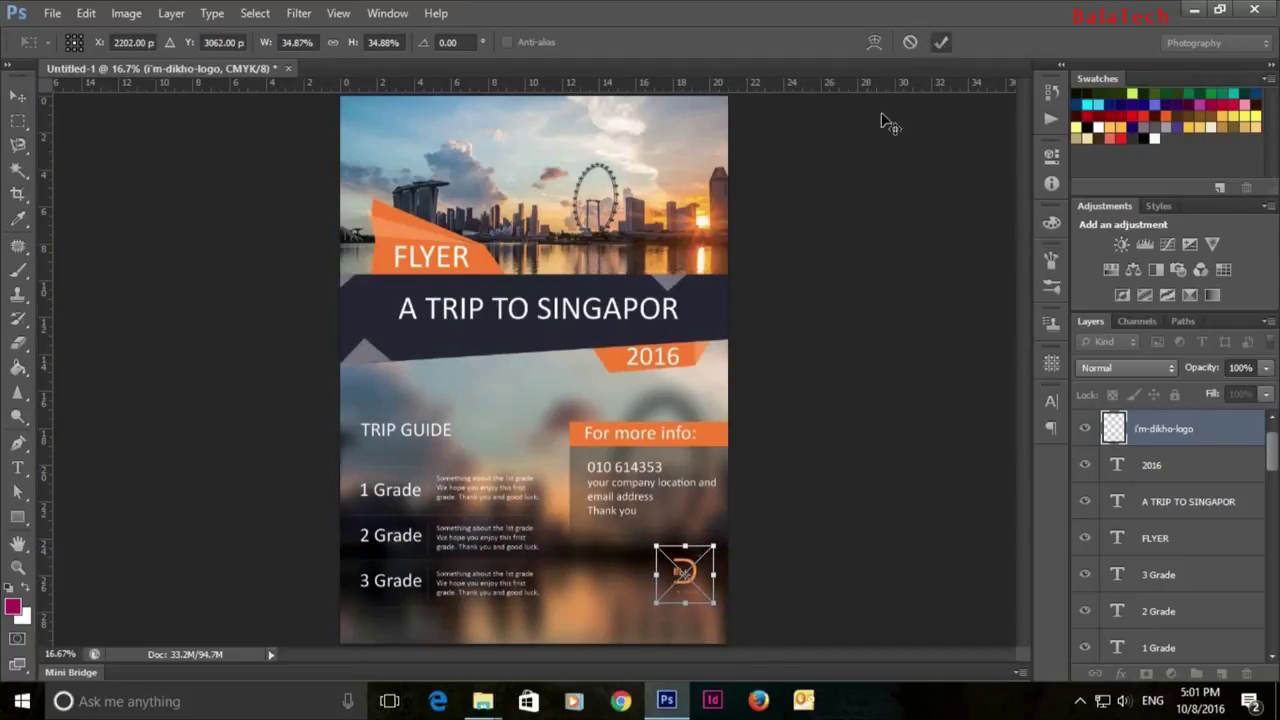
pyautogui.moveTo(683, 581); pyautogui.dragTo(687, 594)
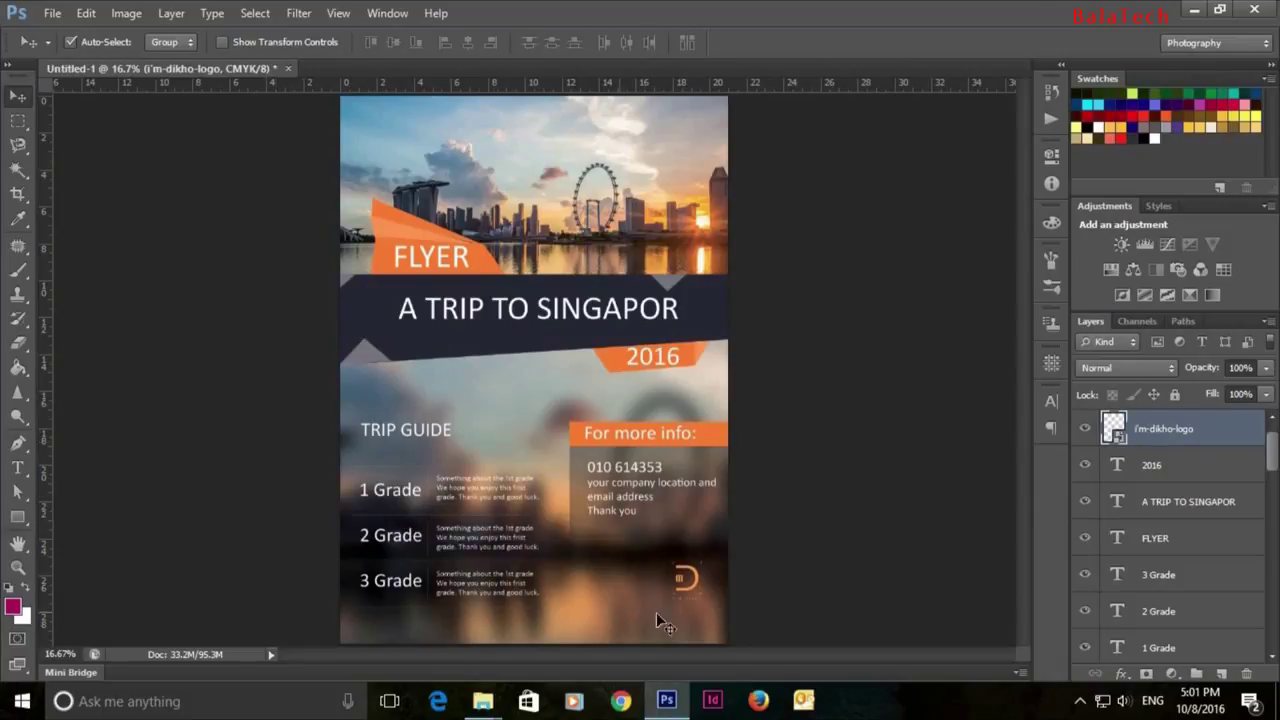
pyautogui.click(688, 597)
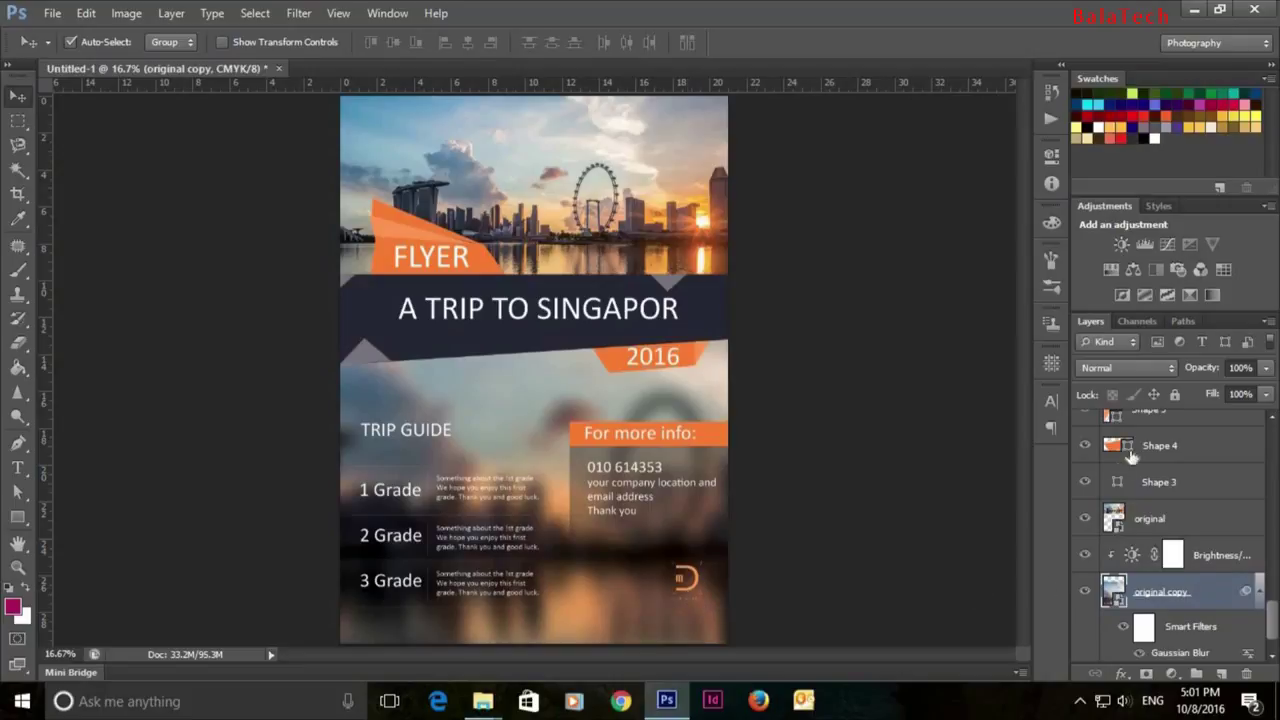
pyautogui.click(687, 576)
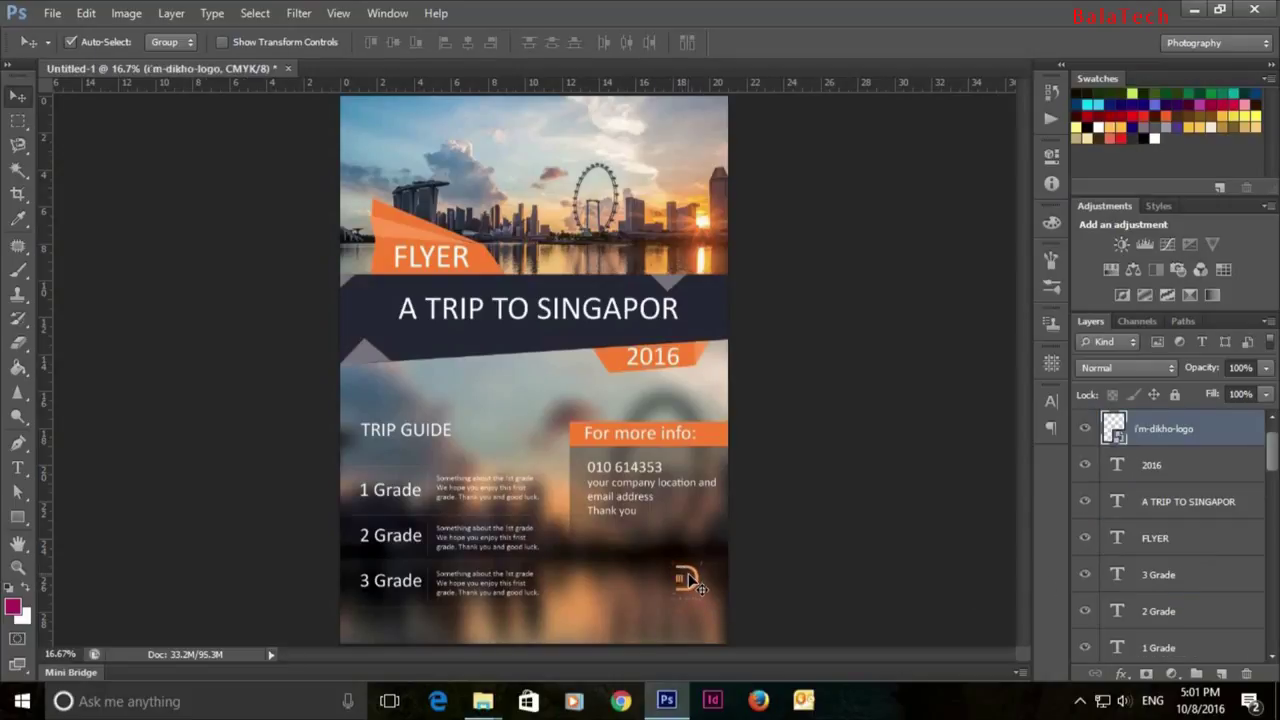